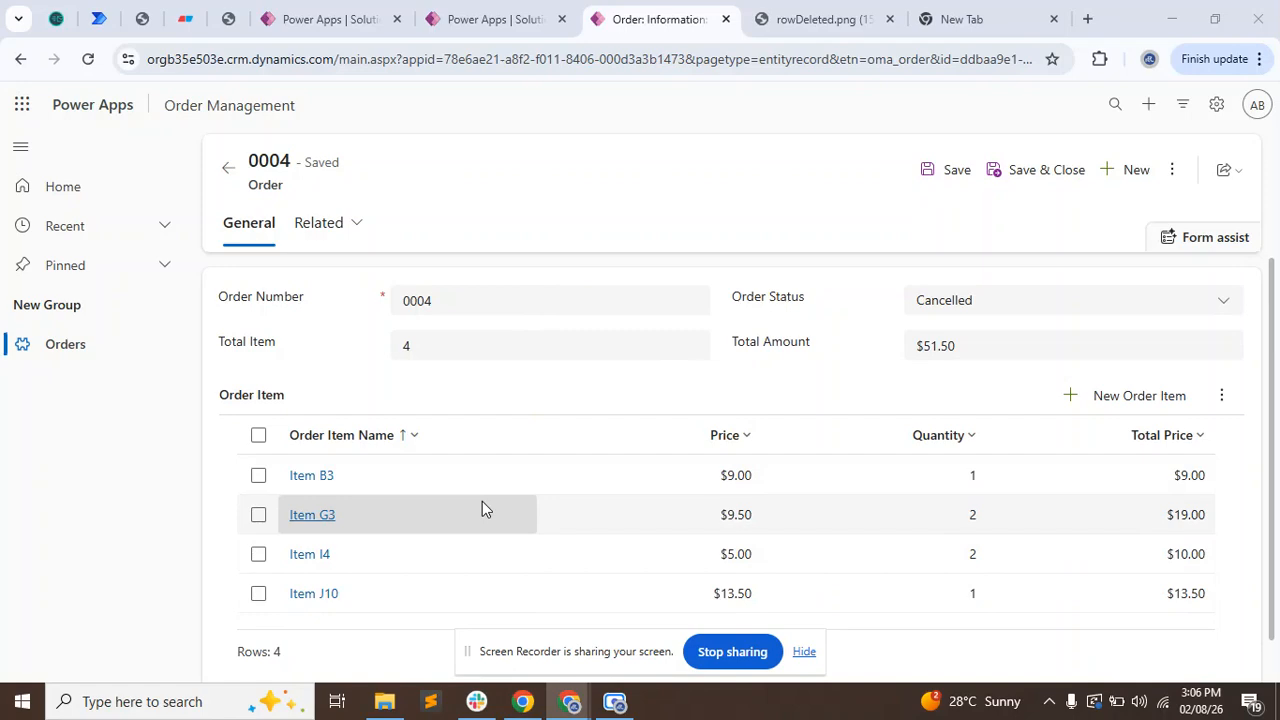
Open the fourth order from the Active Orders list and review its Total Item, Total Amount and Order Item list.
left_click(110, 357)
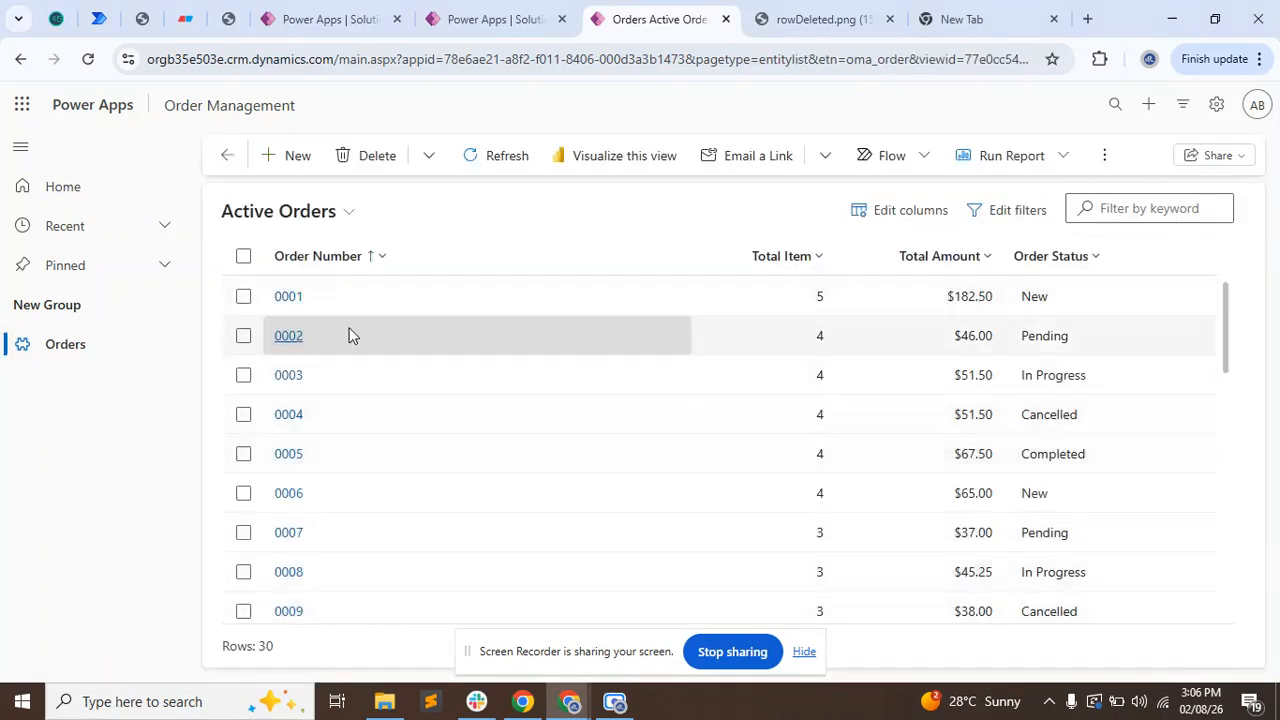
left_click(302, 418)
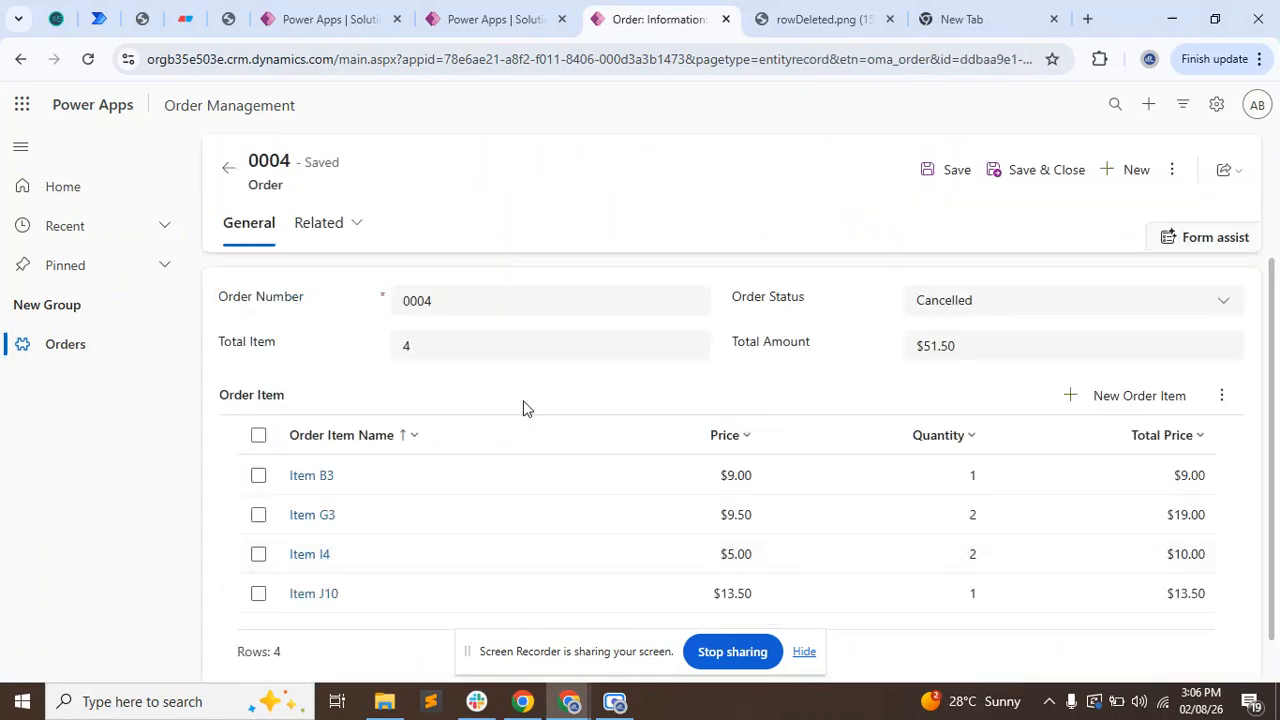
left_click_drag(474, 349, 208, 342)
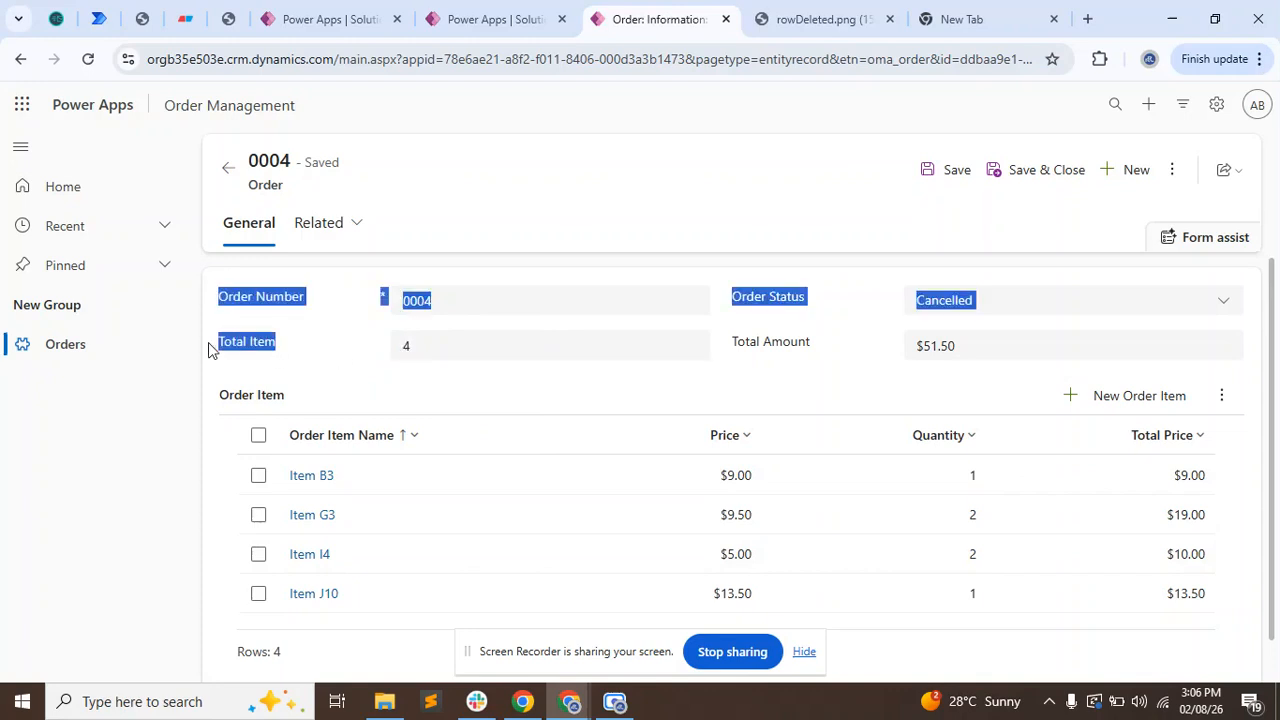
left_click_drag(860, 349, 731, 345)
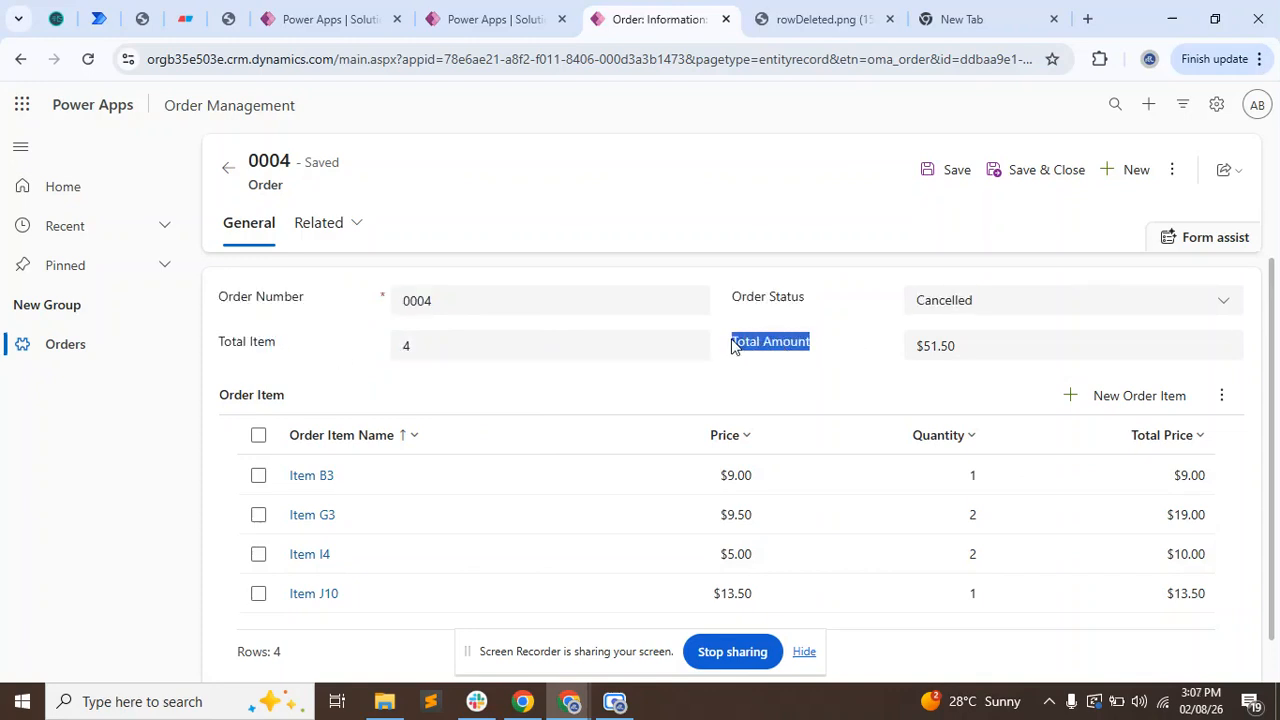
left_click(873, 341)
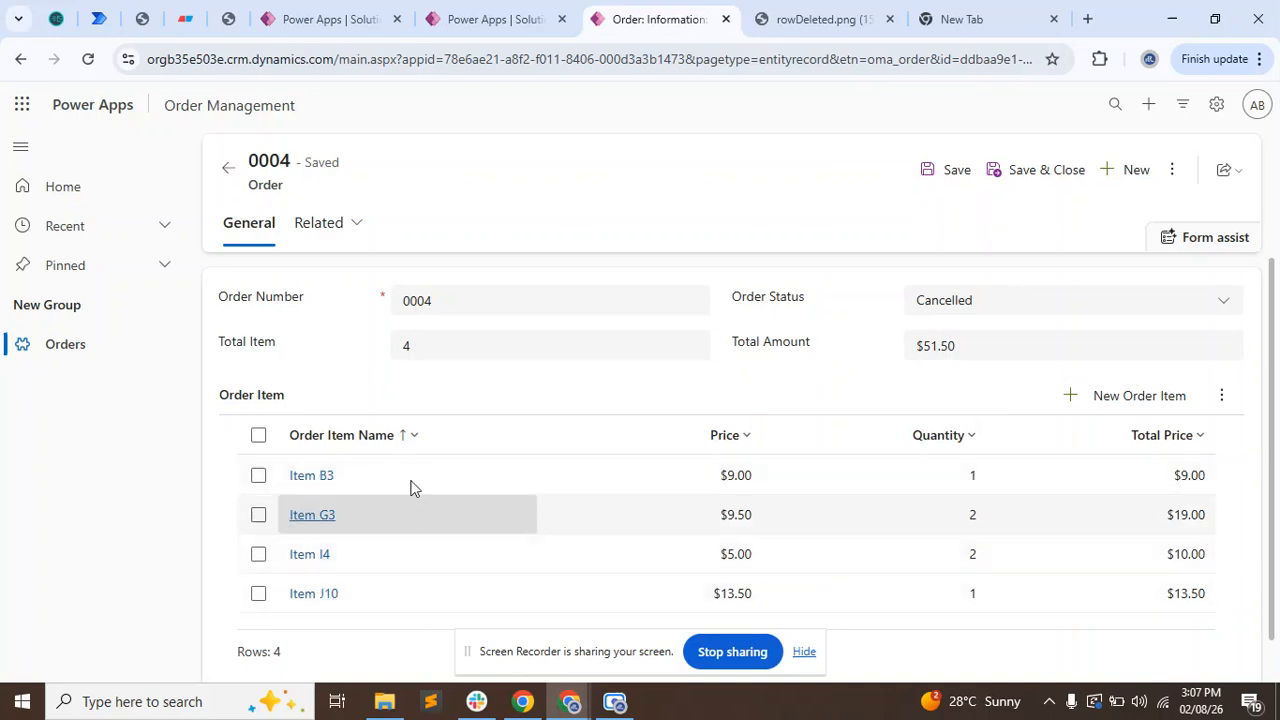
left_click_drag(216, 403, 285, 403)
left_click(400, 391)
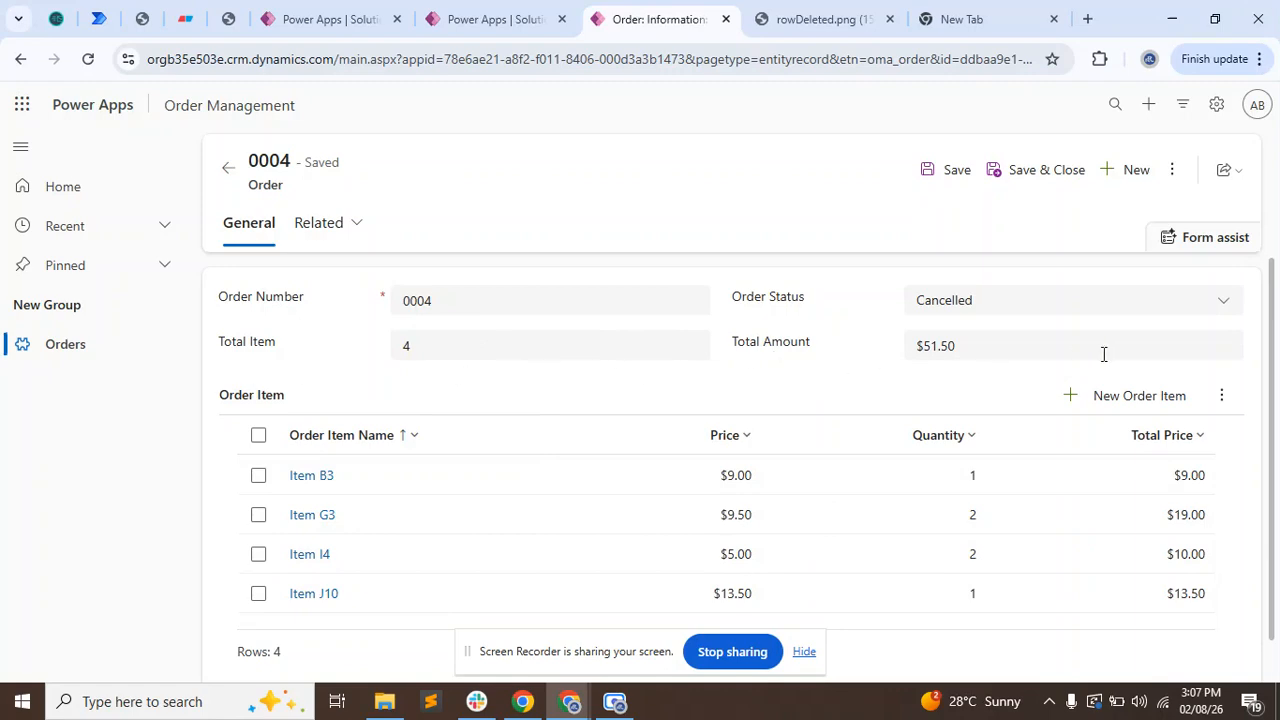
Switch to the Update Total Price flow and expand its row trigger and the Apply to each loop.
left_click(455, 14)
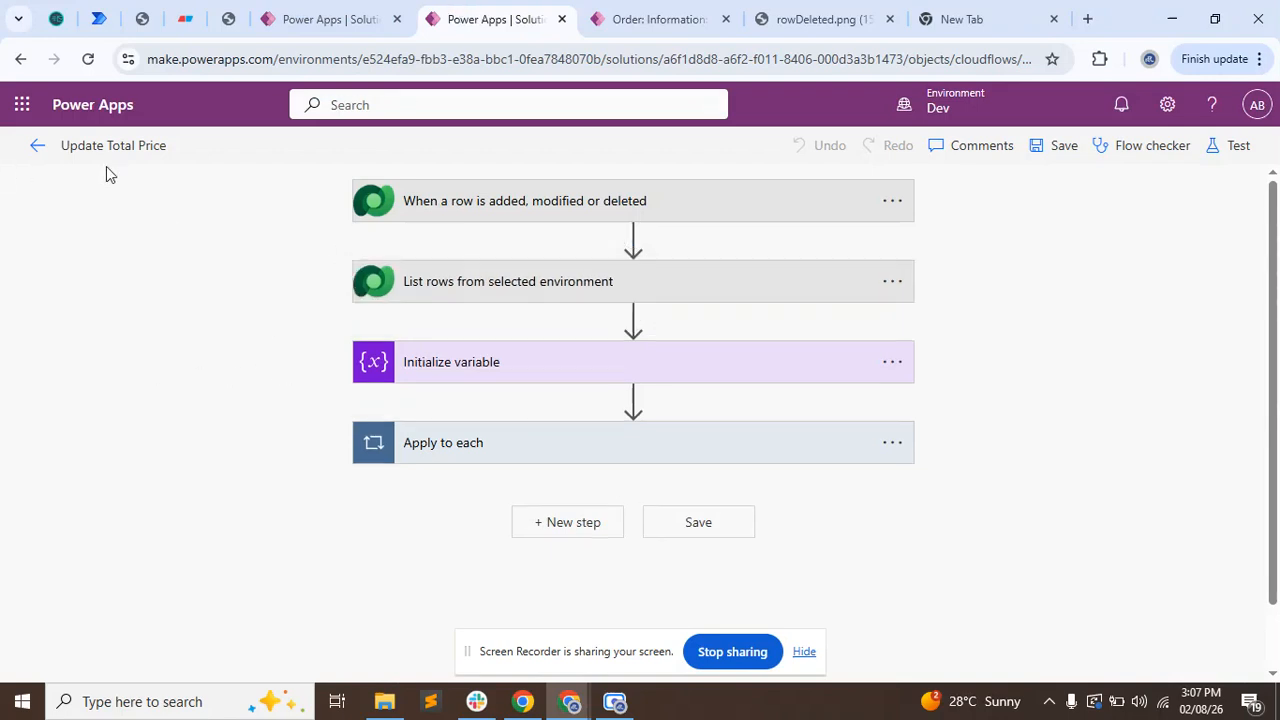
left_click(495, 210)
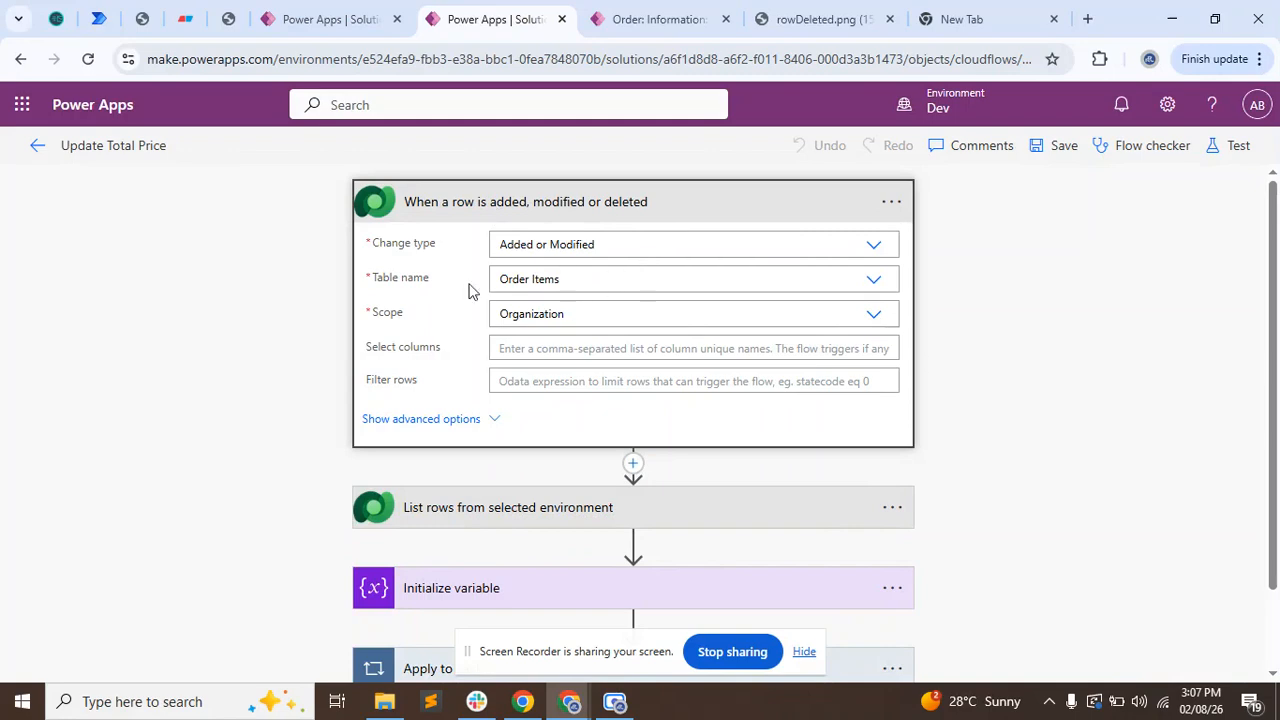
scroll(175, 371, "down", 1)
scroll(175, 371, "down", 1)
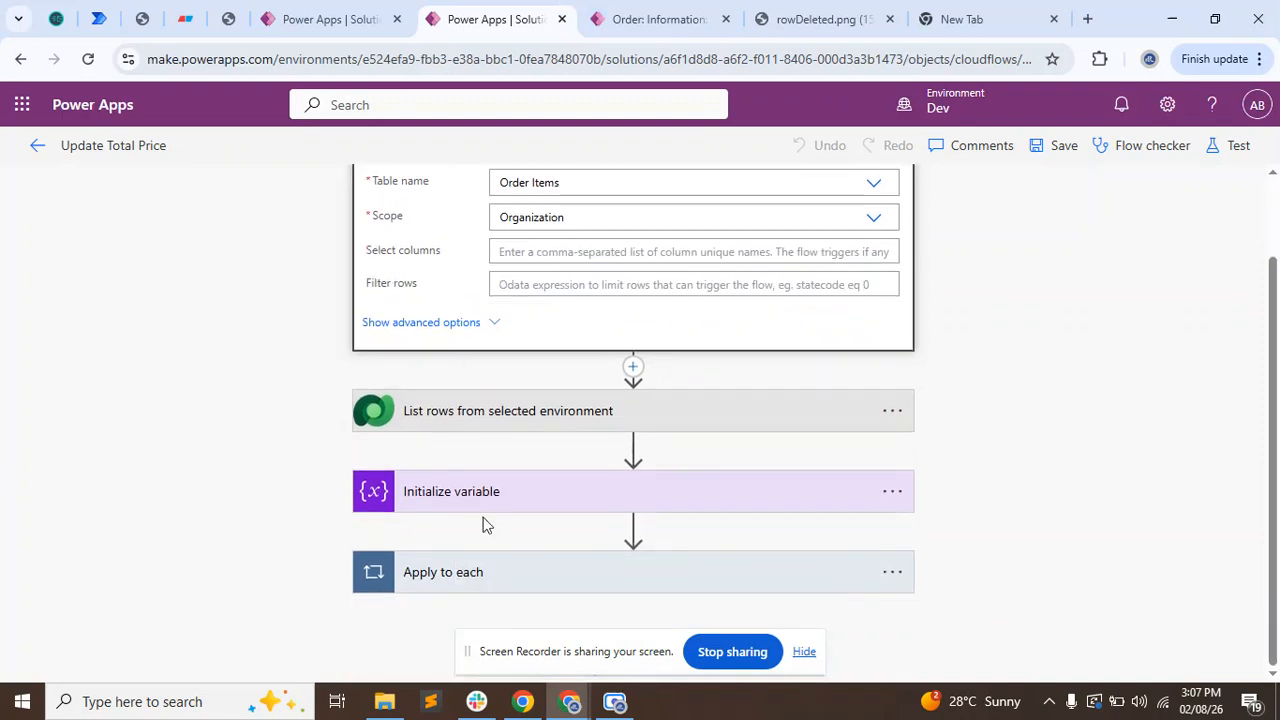
left_click(489, 586)
scroll(306, 506, "down", 3)
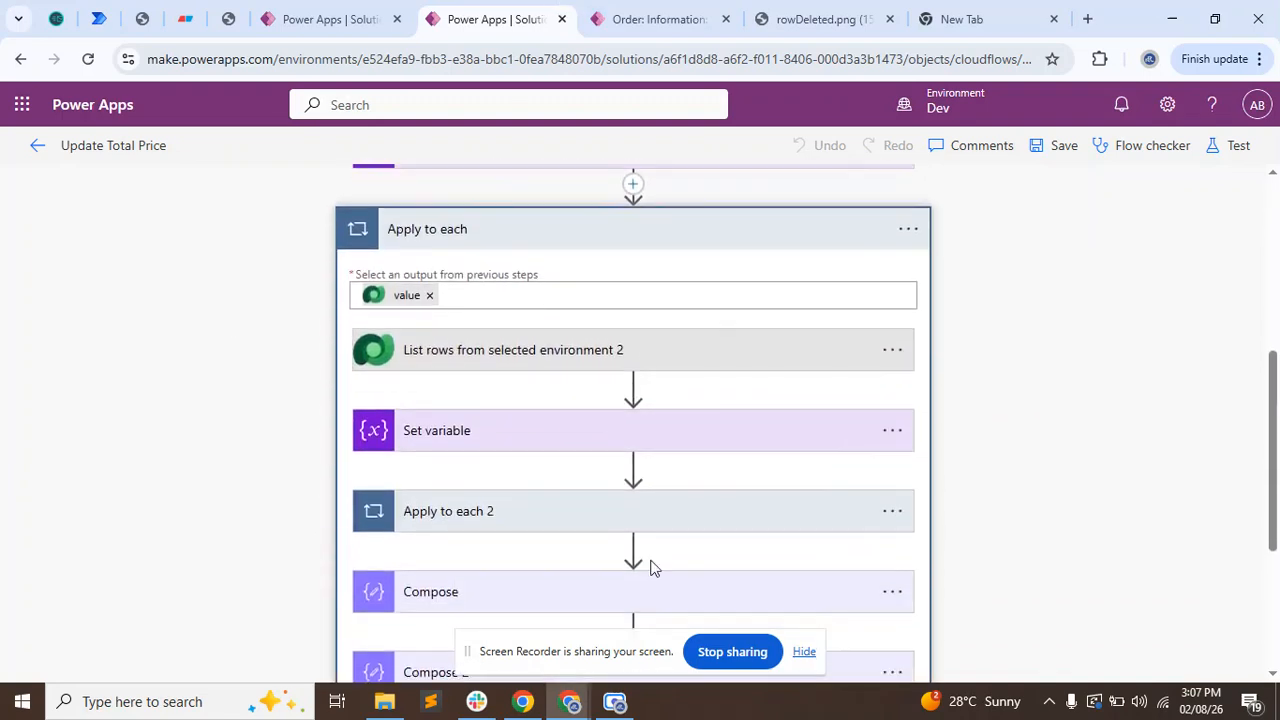
Inspect the Update a row action inside the loop, including the advanced mappings for Total Amount and Total Item.
scroll(460, 590, "down", 3)
scroll(446, 573, "down", 1)
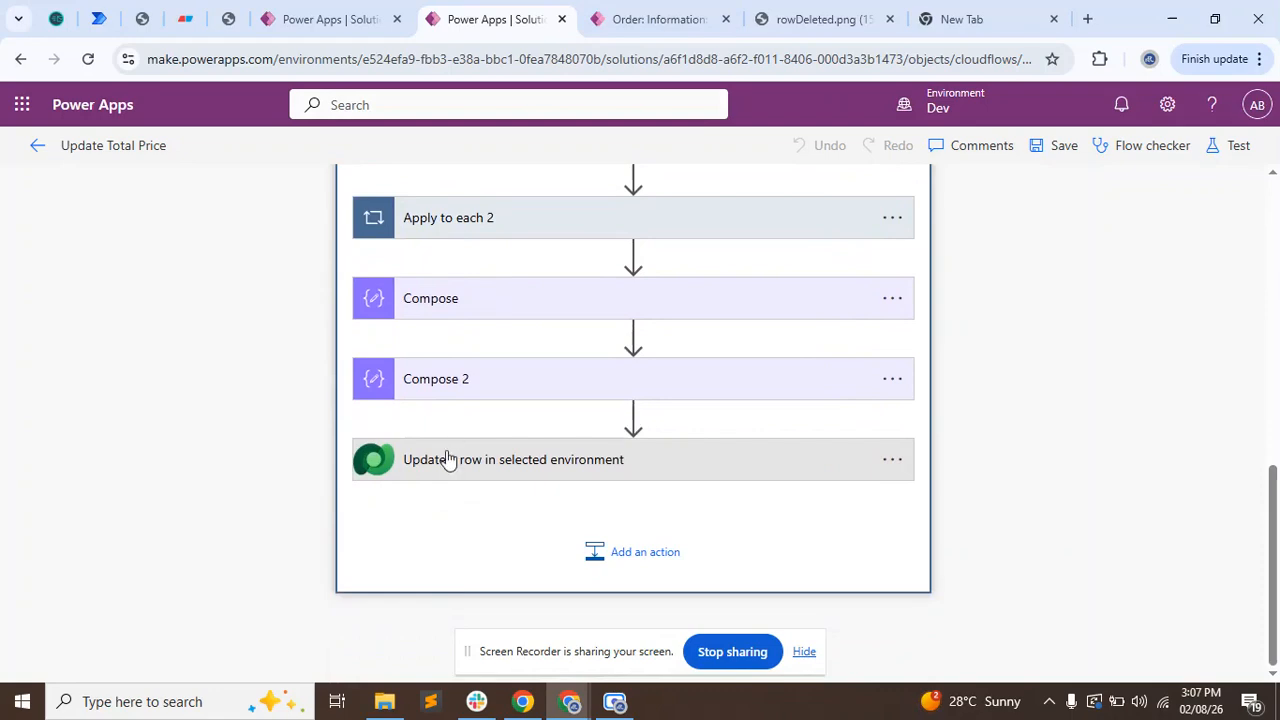
left_click(449, 457)
scroll(260, 392, "down", 2)
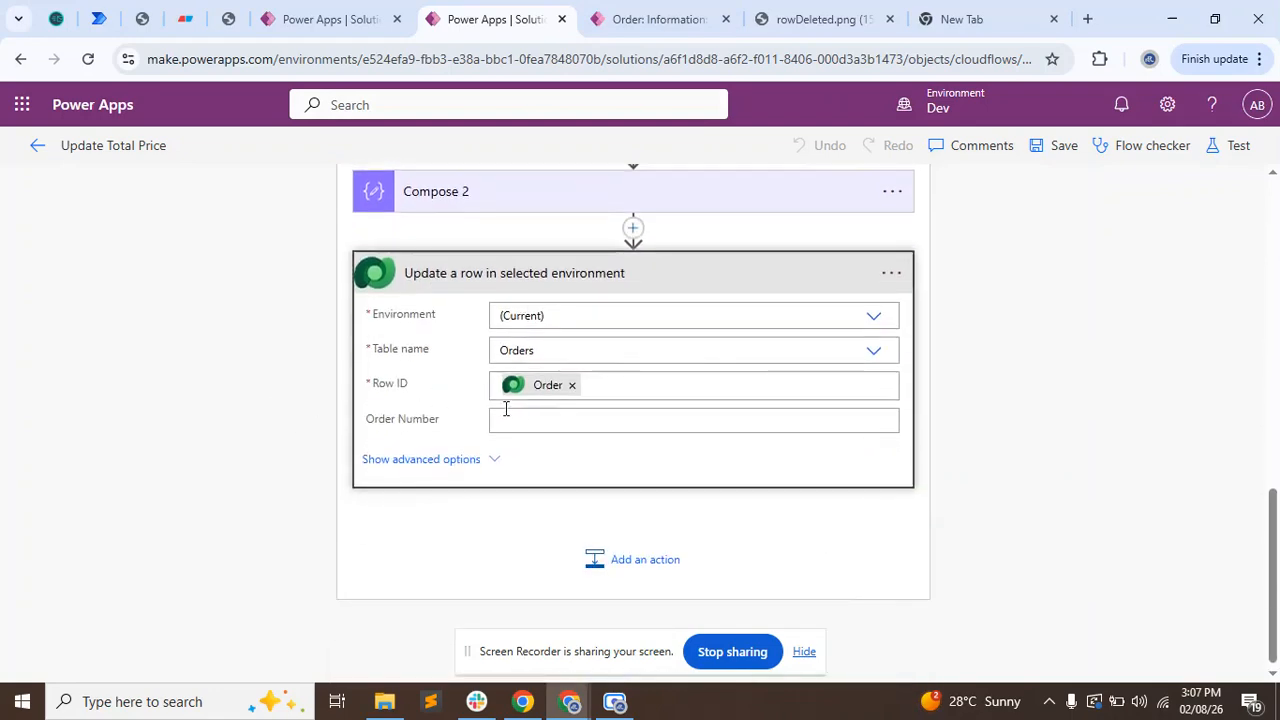
left_click(440, 461)
scroll(480, 380, "down", 3)
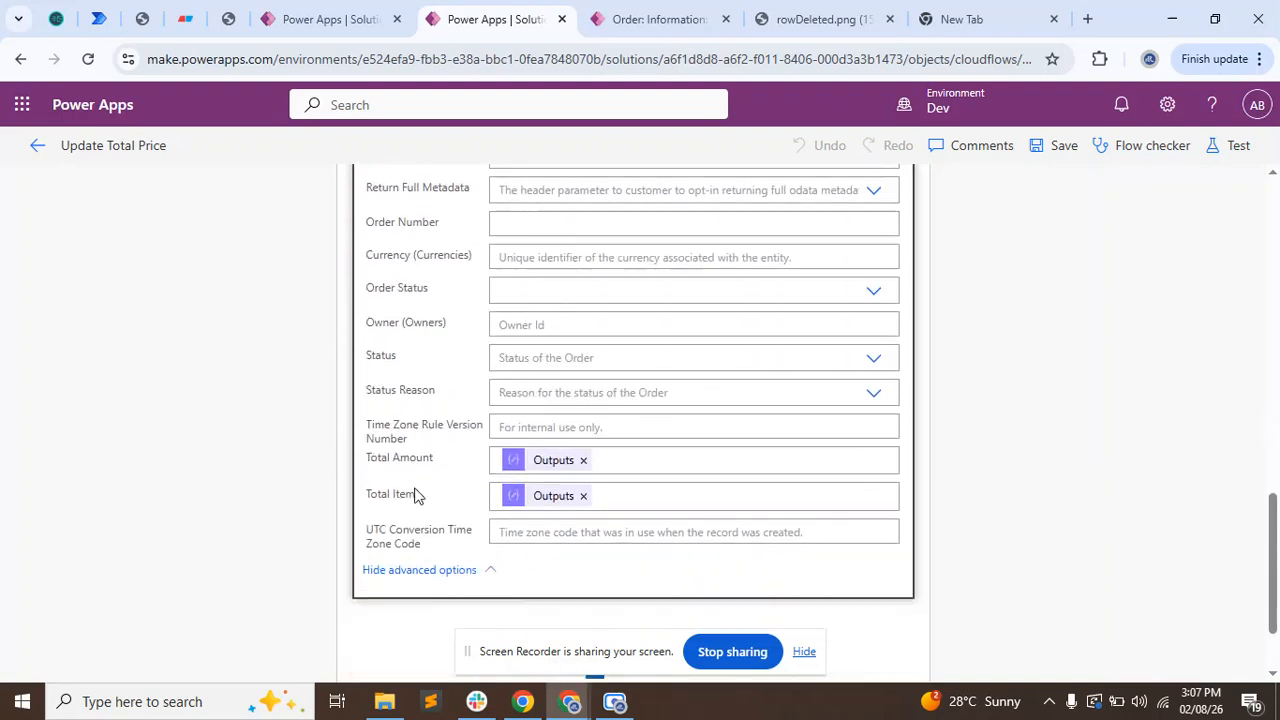
Return to the order record and review its order number, Total Item and Total Amount before adding an item.
left_click(600, 20)
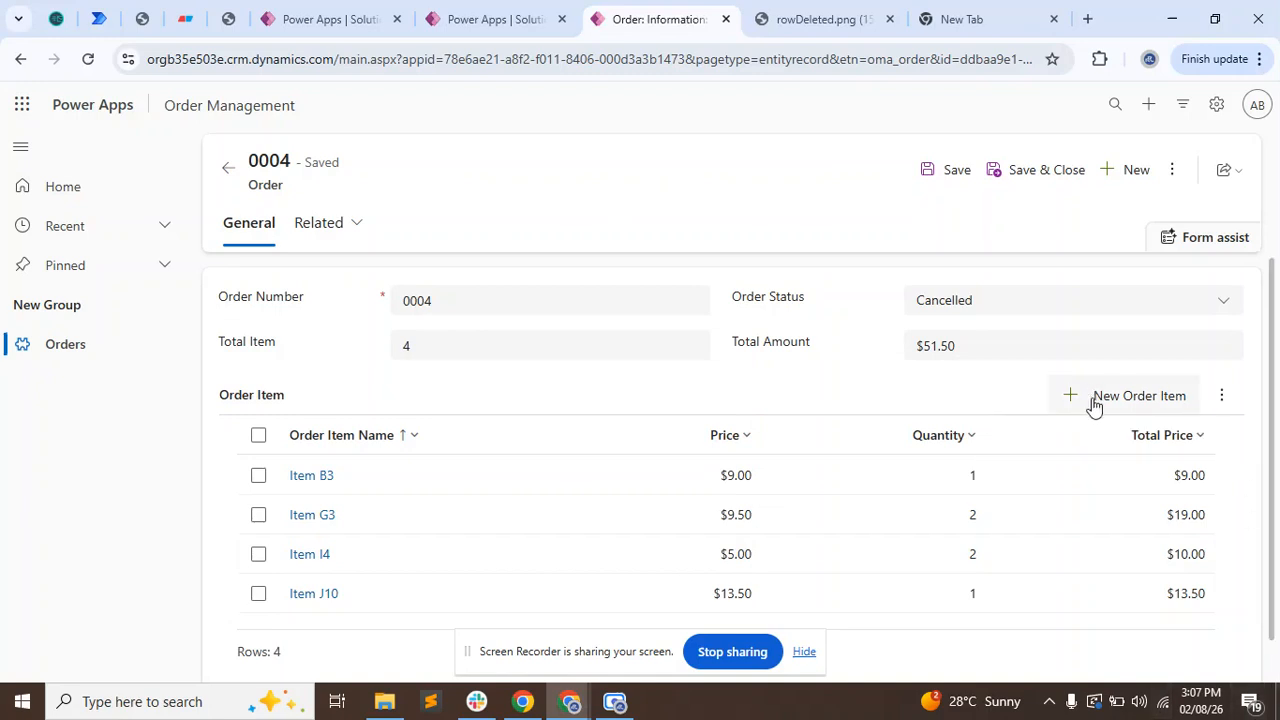
left_click(1126, 404)
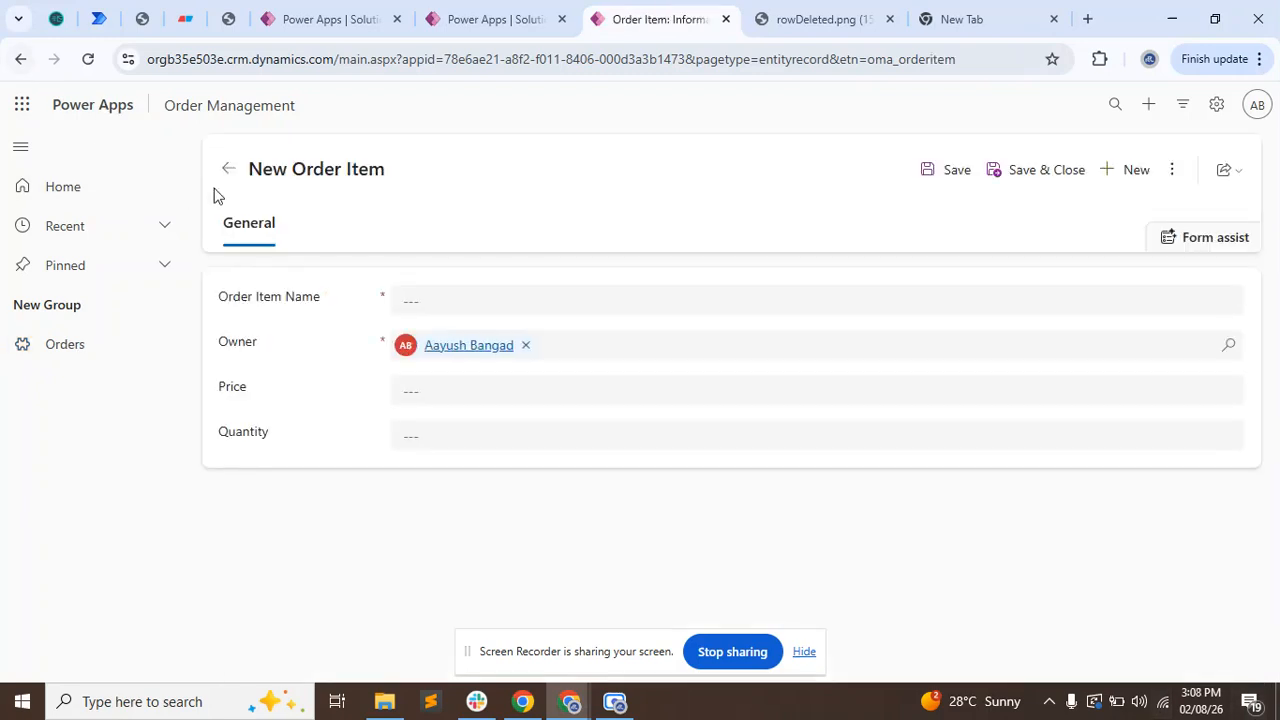
left_click(229, 176)
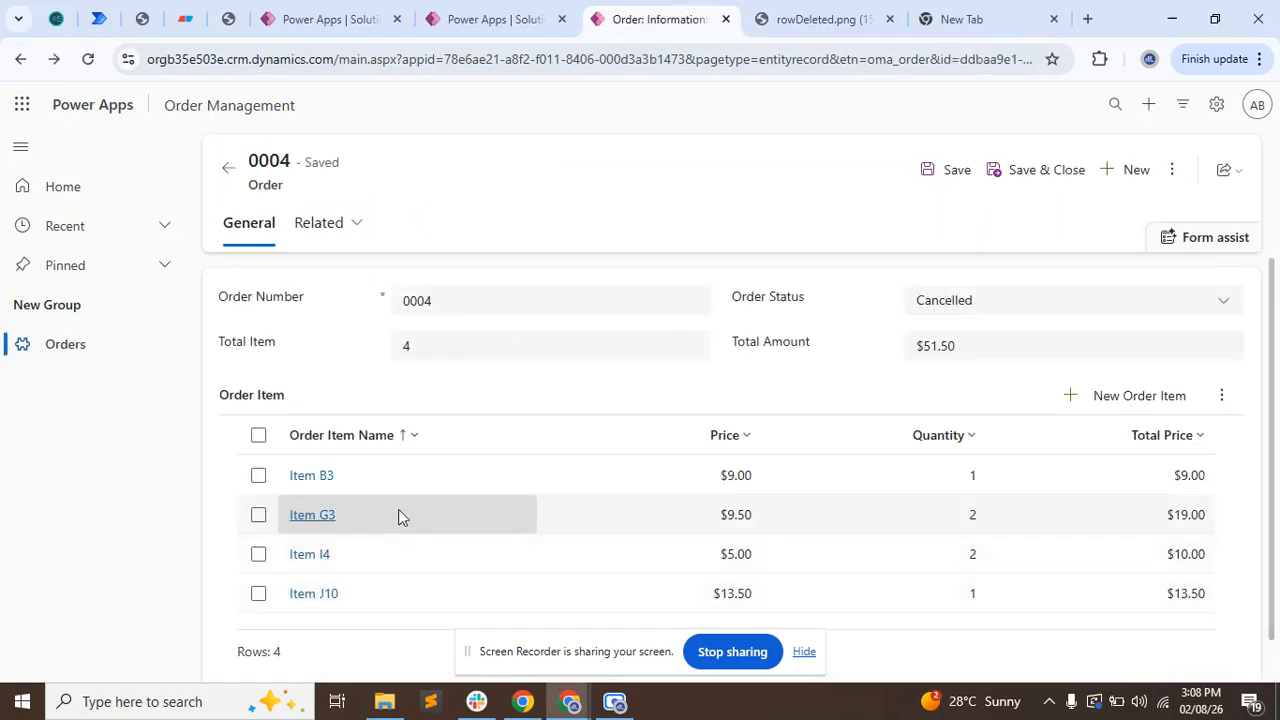
left_click_drag(437, 297, 375, 298)
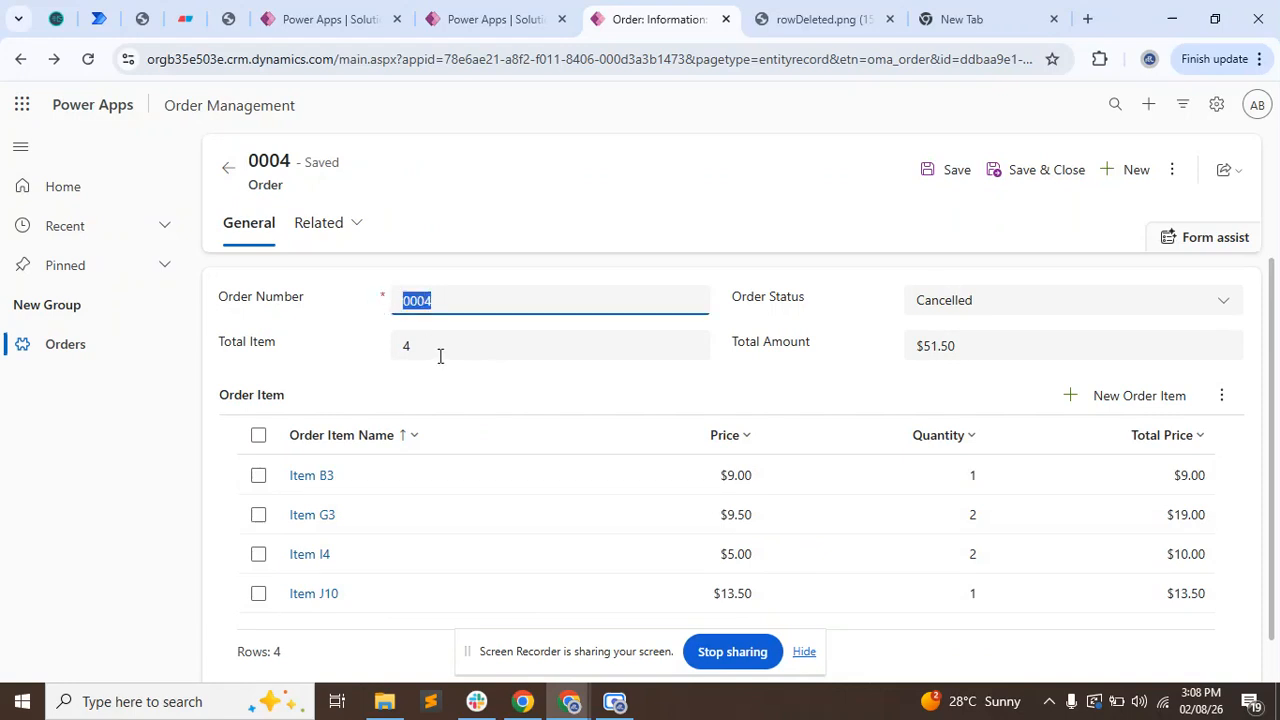
left_click_drag(440, 356, 374, 360)
left_click_drag(966, 348, 880, 356)
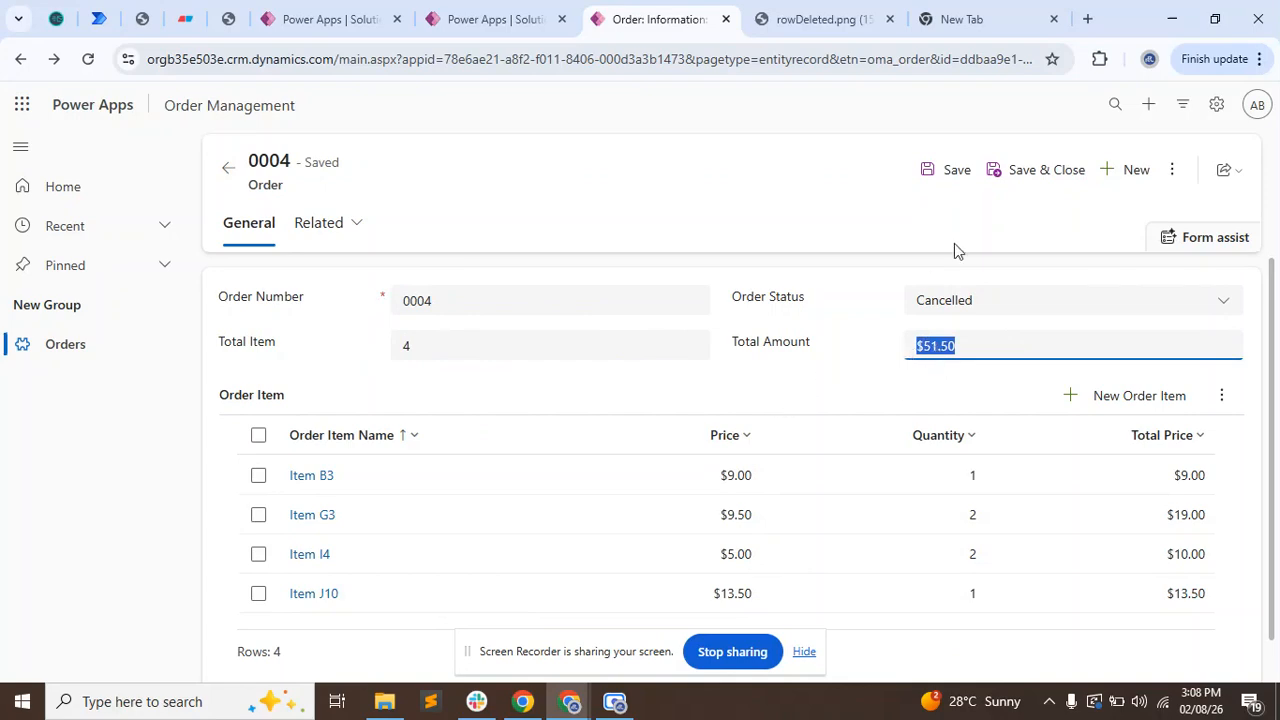
Add an order item named Laptop with price 2 and quantity 3 to the order, then save and close it.
left_click(1130, 398)
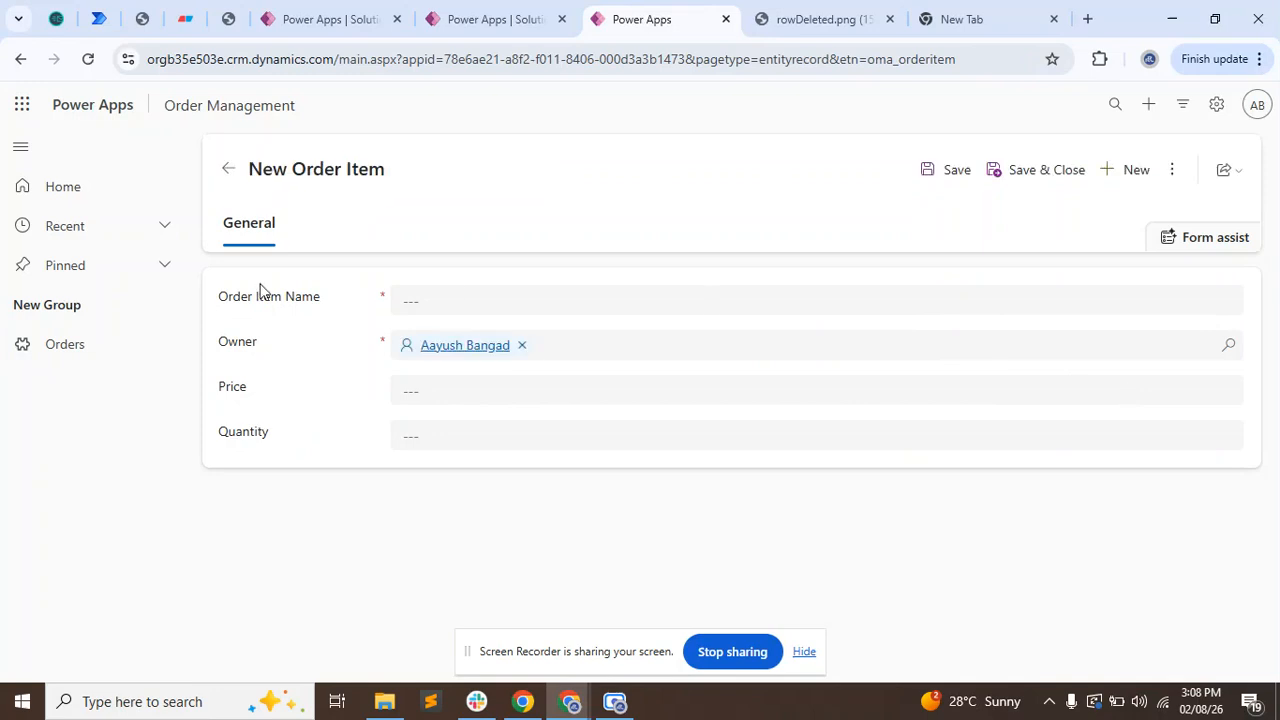
left_click(427, 293)
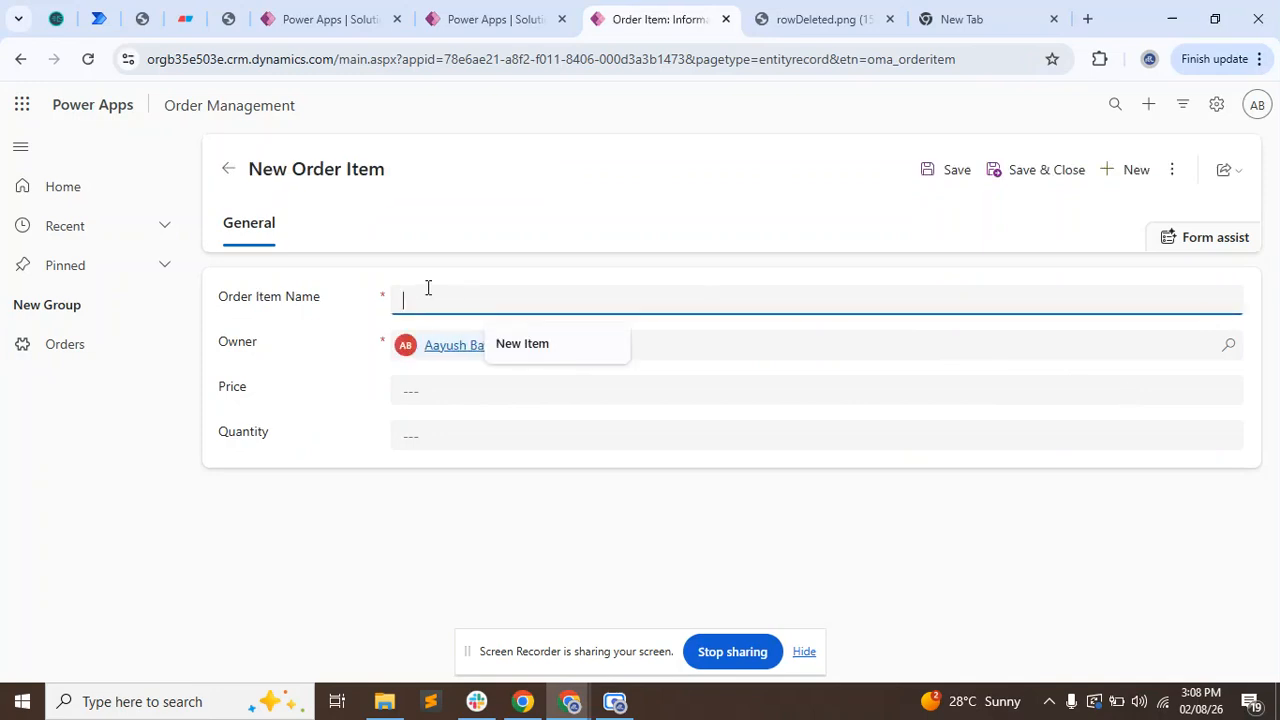
type("Laptop")
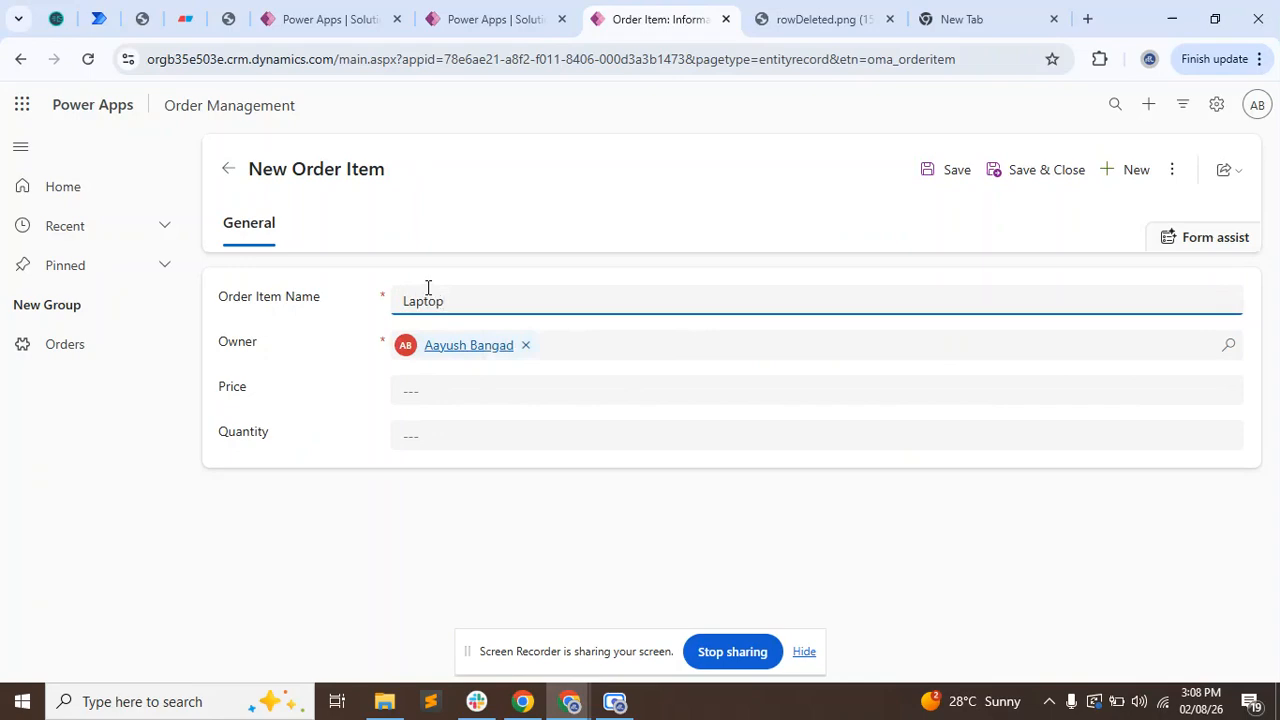
left_click(440, 400)
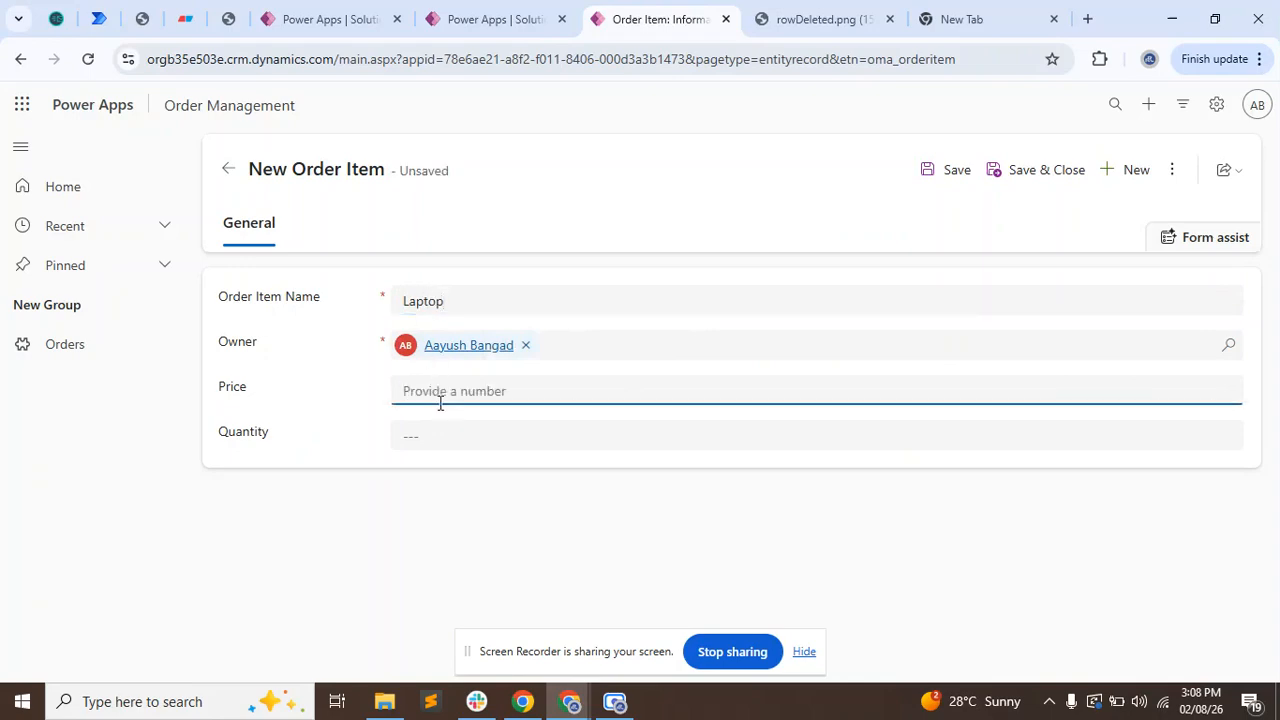
type("2")
key("Tab")
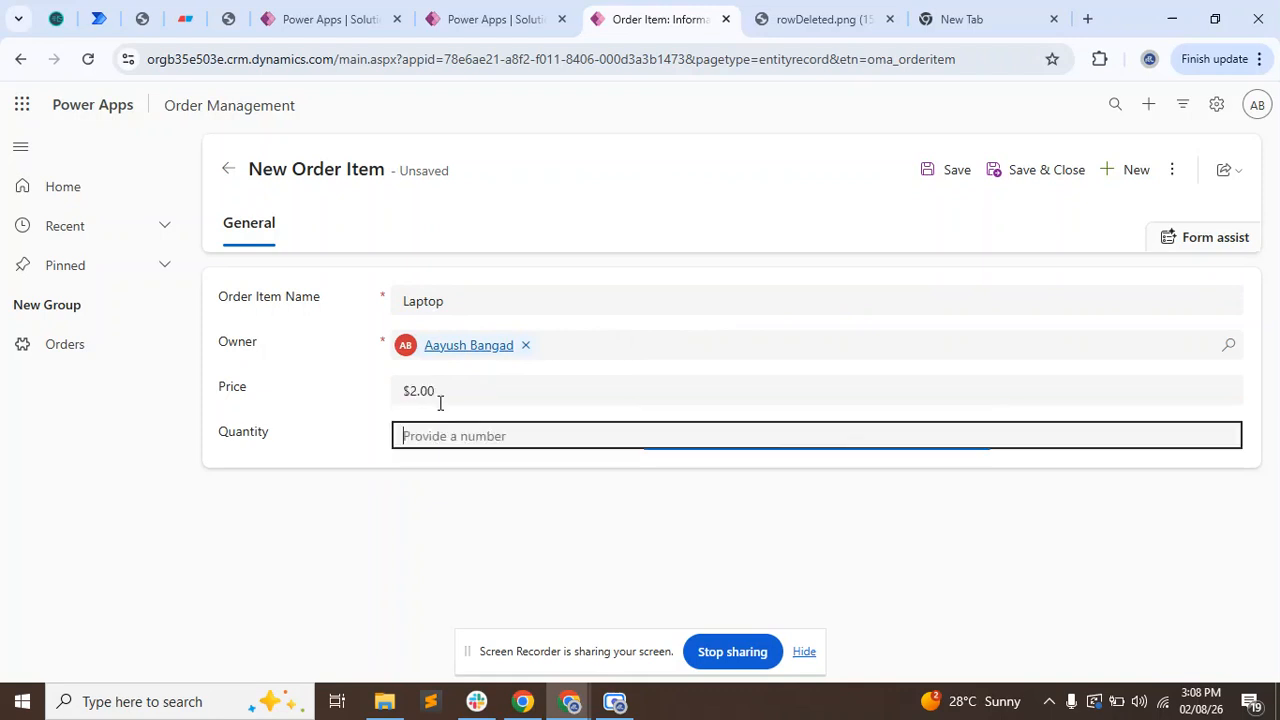
type("3")
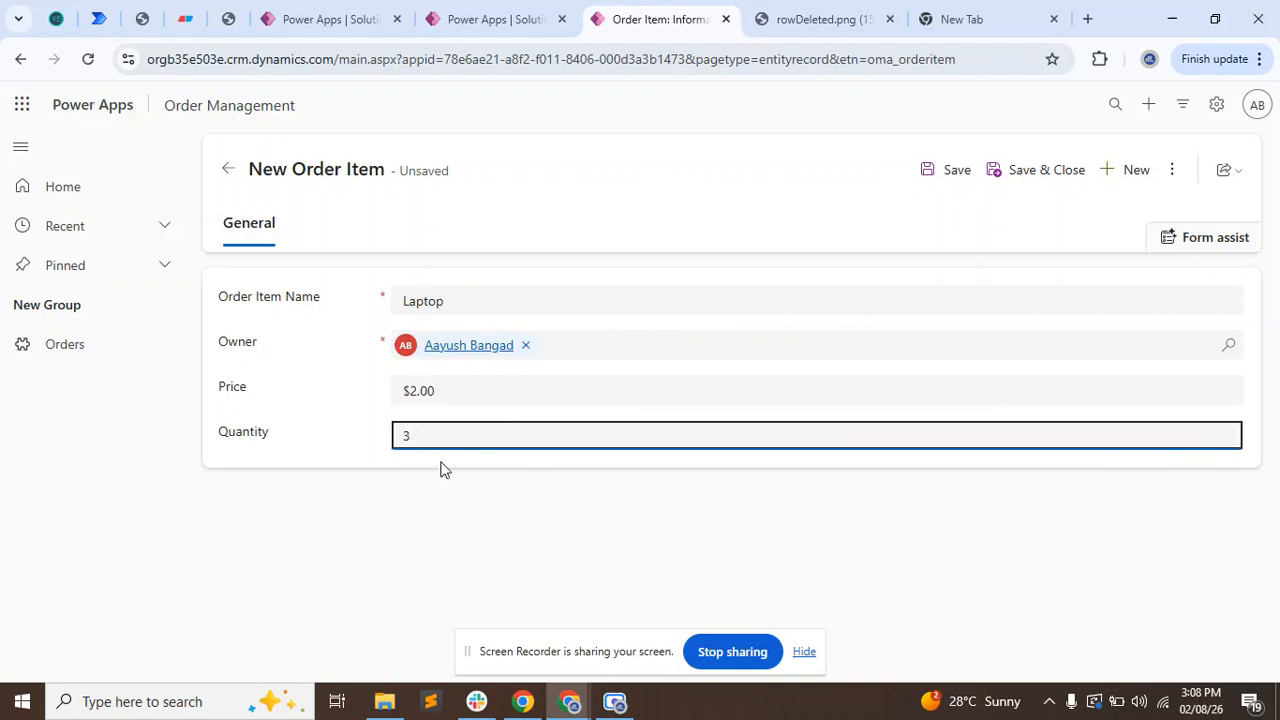
left_click(695, 566)
left_click(797, 655)
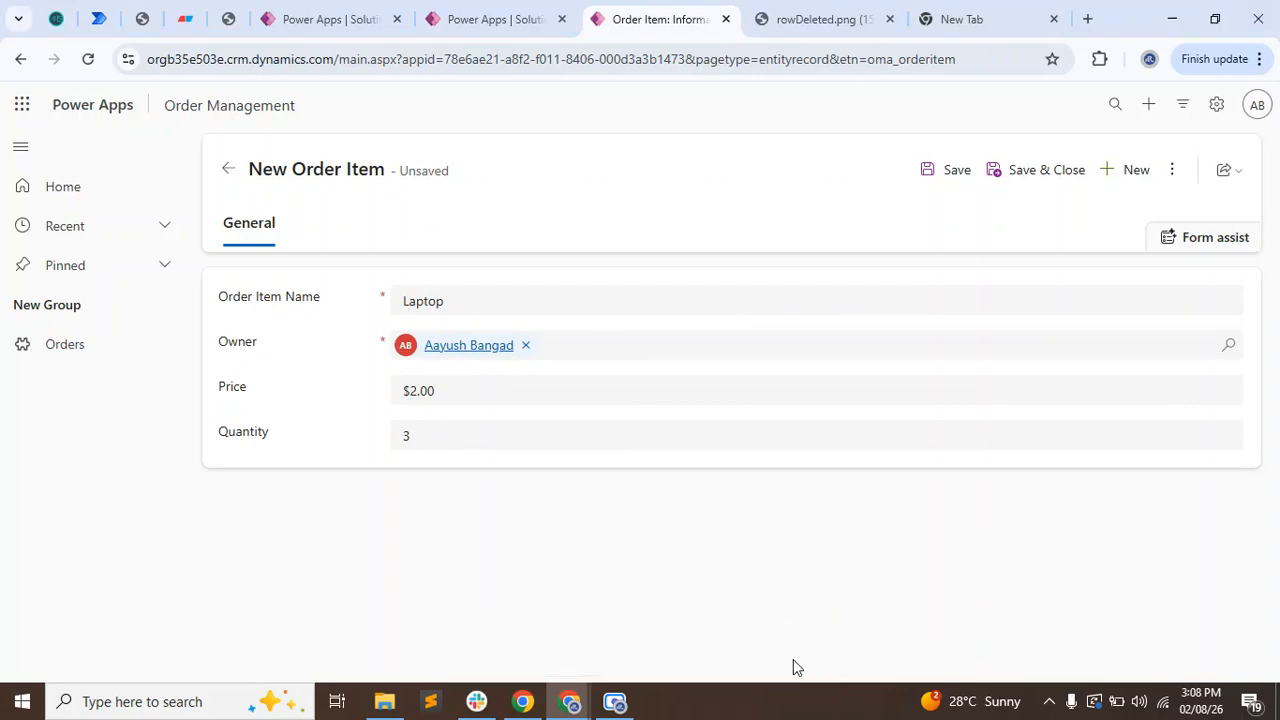
left_click(1040, 172)
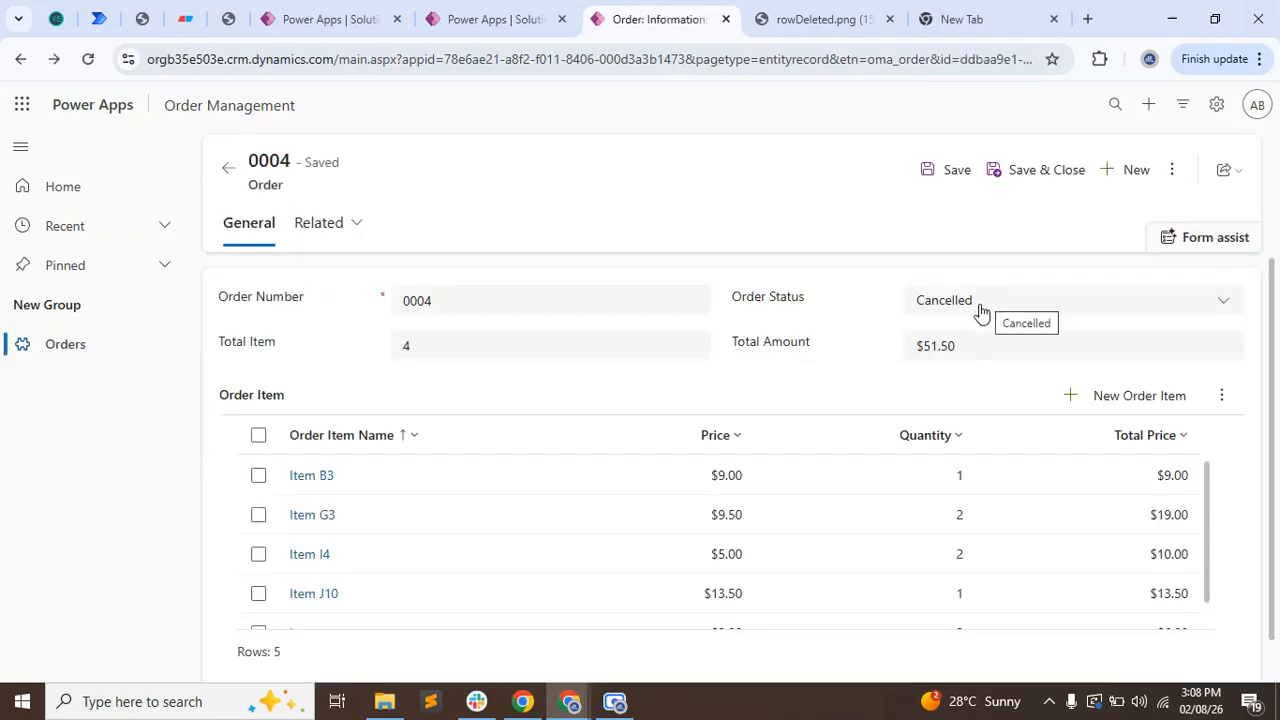
Refresh the order record repeatedly until the flow updates the totals, and check the Total Item value.
left_click(1172, 169)
left_click(1024, 279)
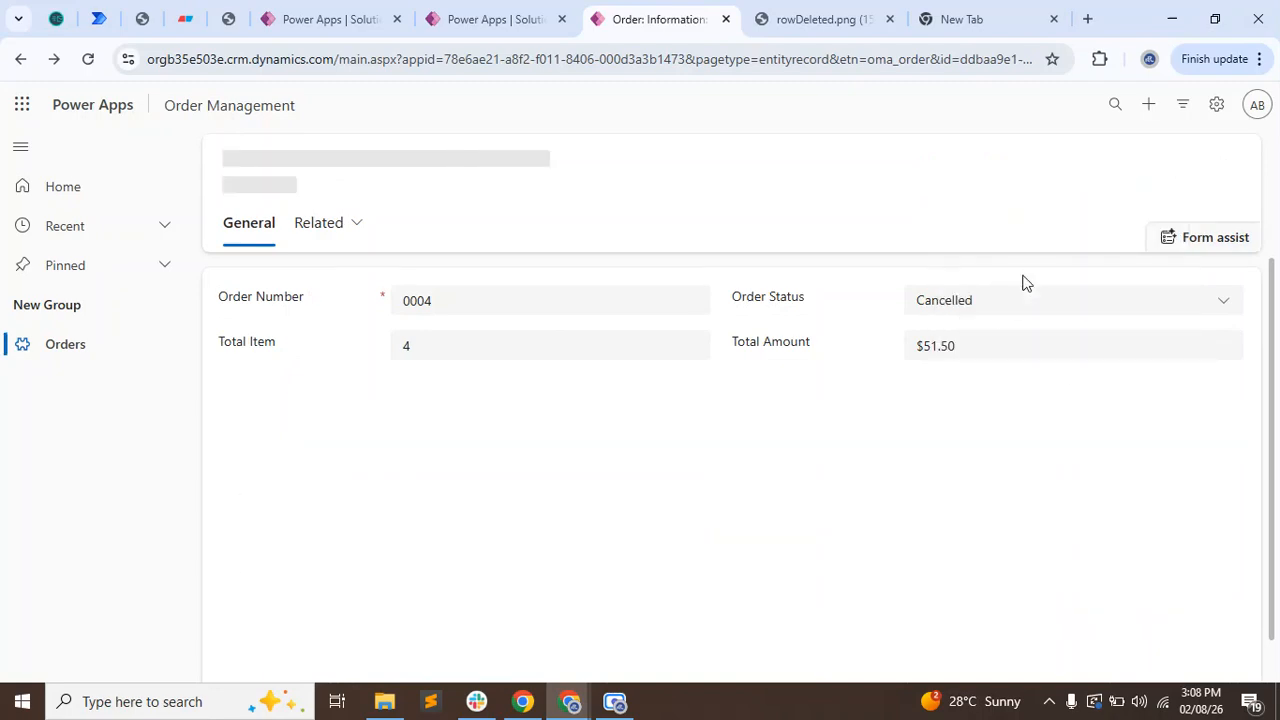
left_click(1174, 170)
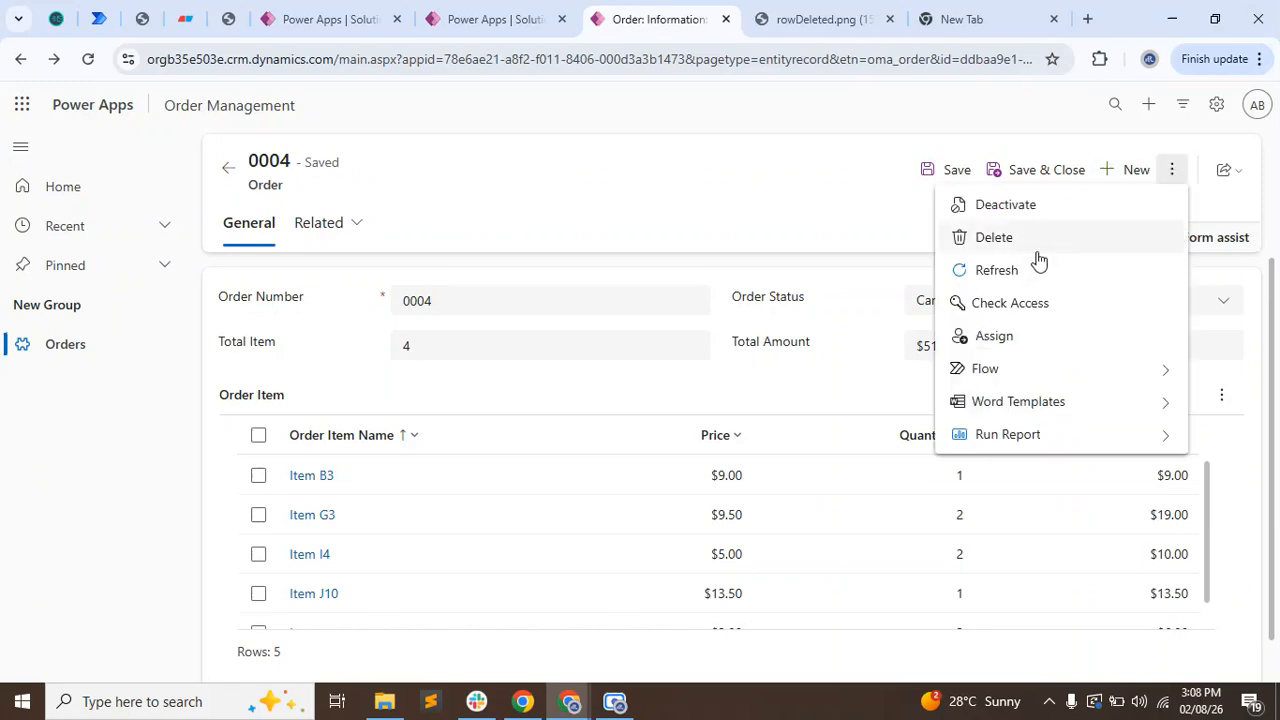
left_click(1022, 272)
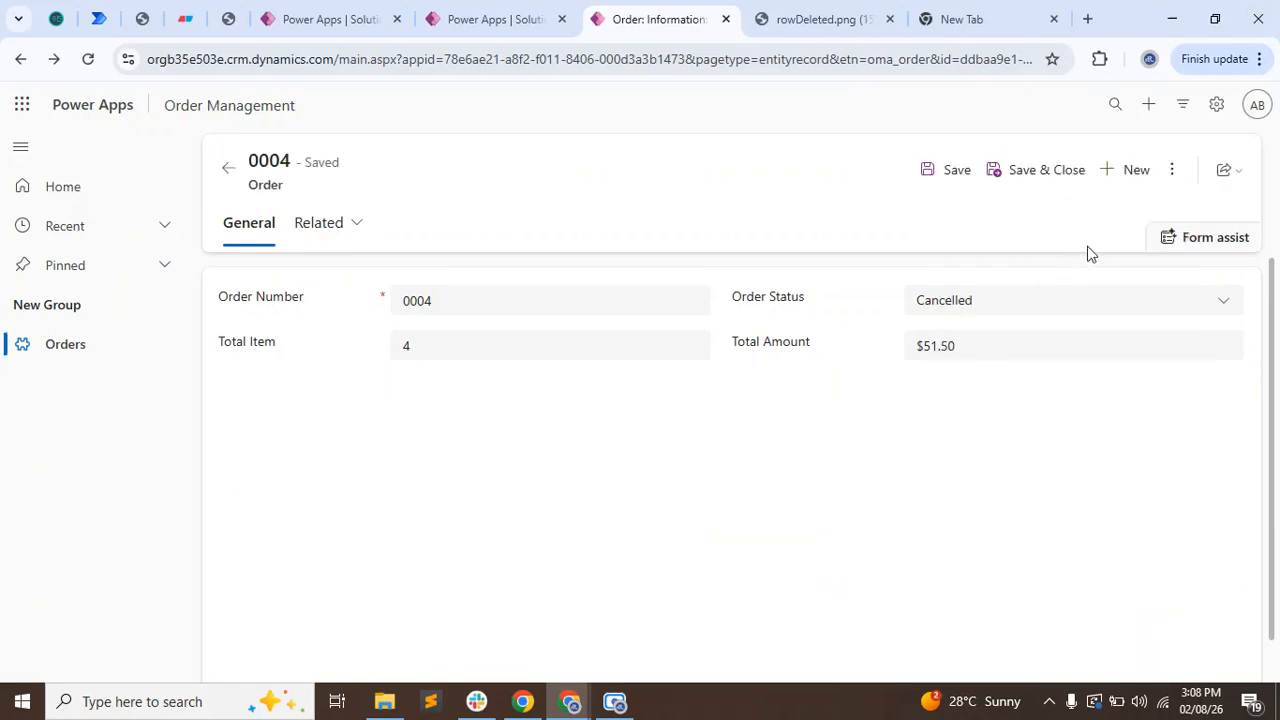
left_click(1172, 175)
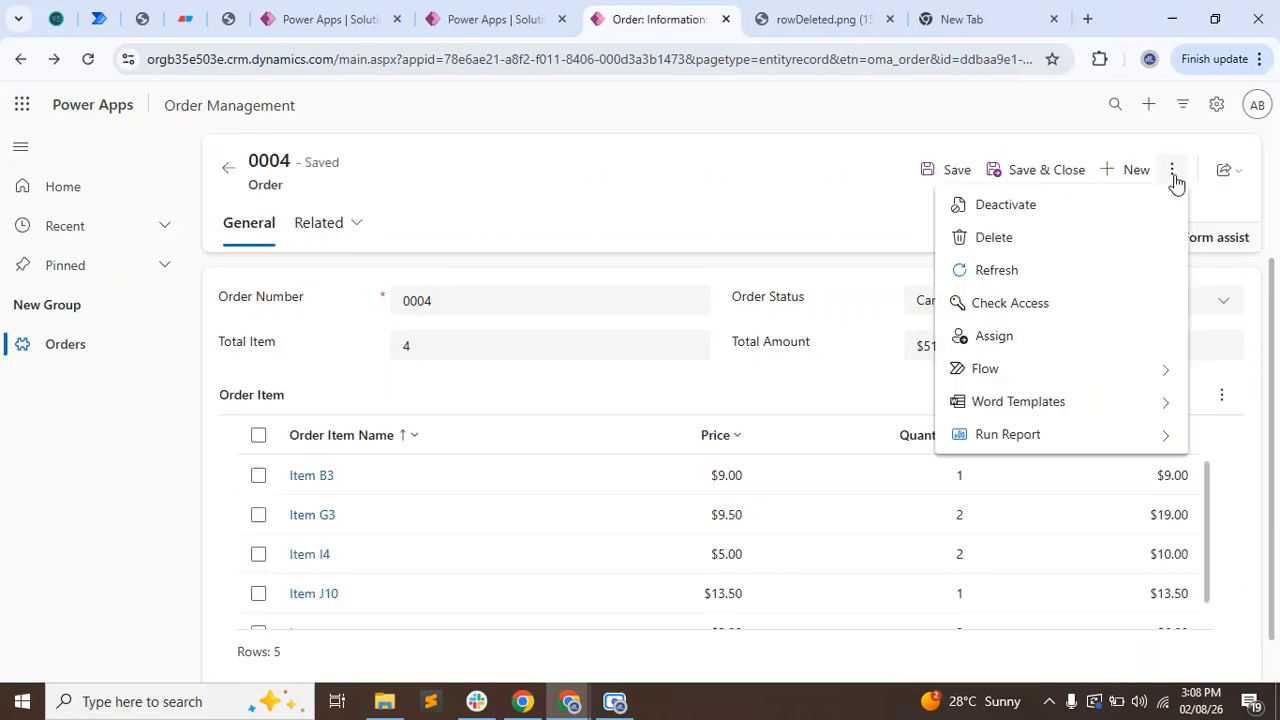
left_click(1063, 270)
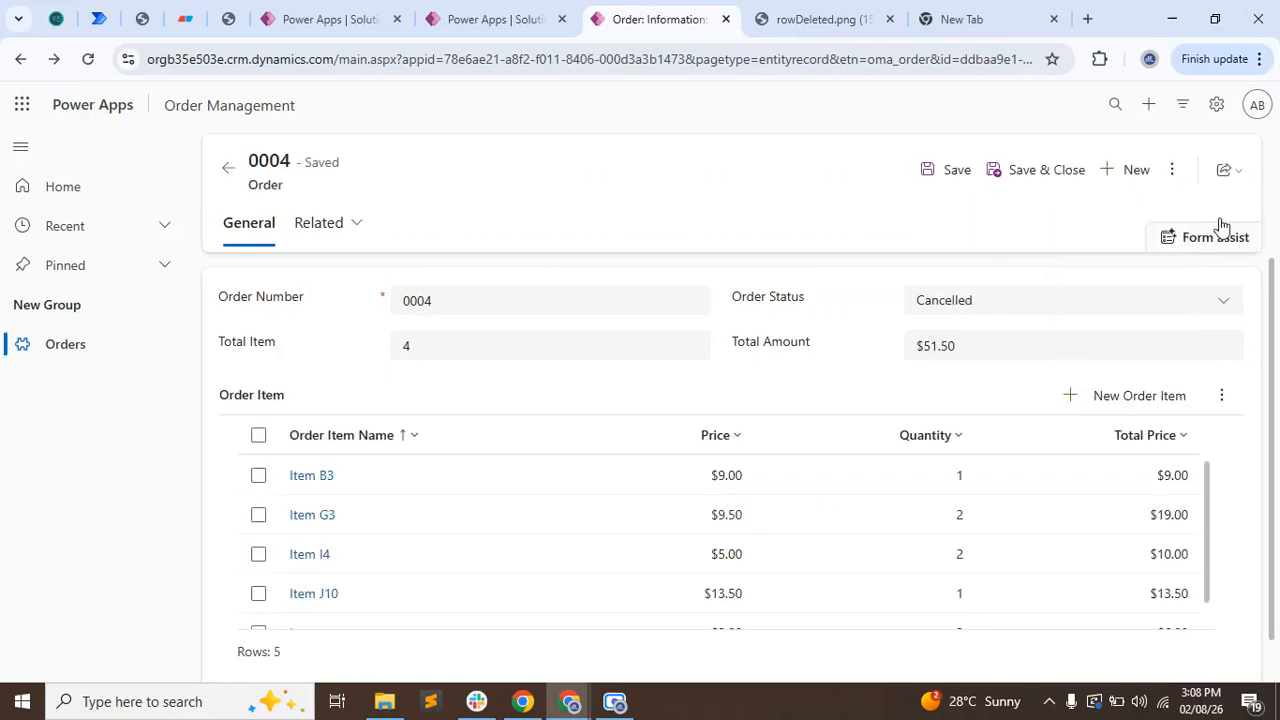
left_click(1174, 171)
left_click(1087, 268)
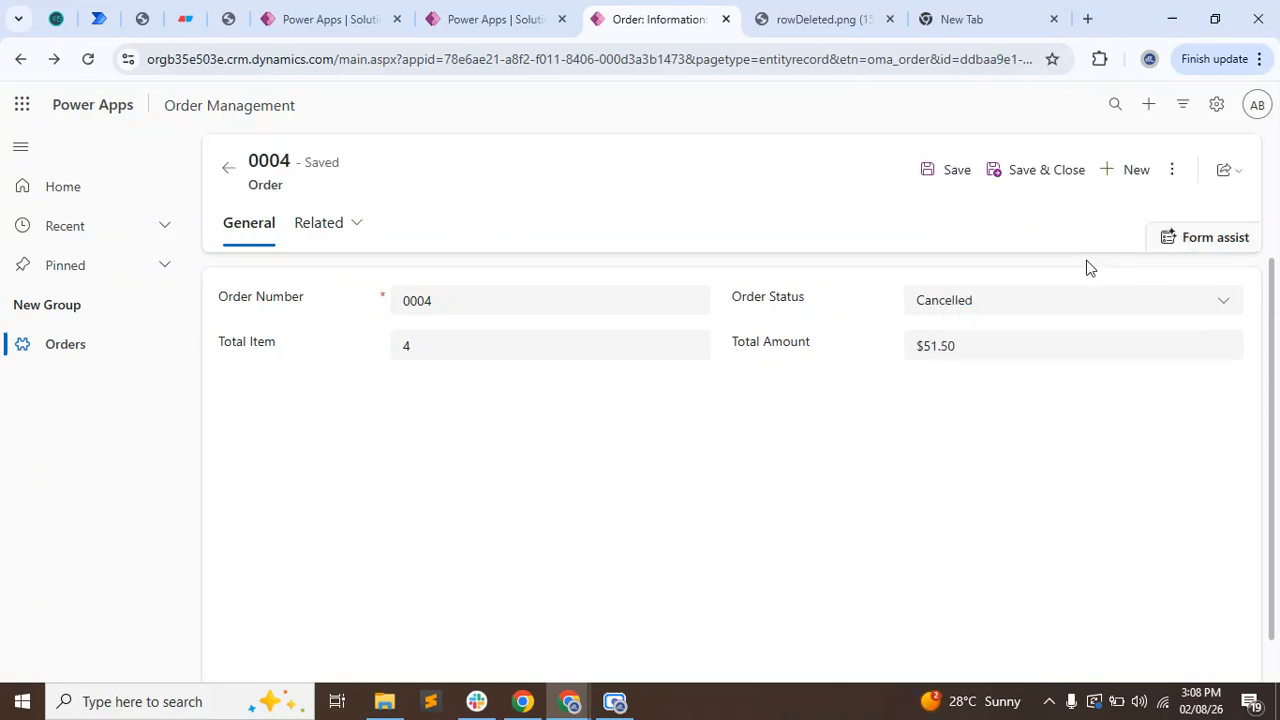
left_click(1172, 170)
left_click(1047, 273)
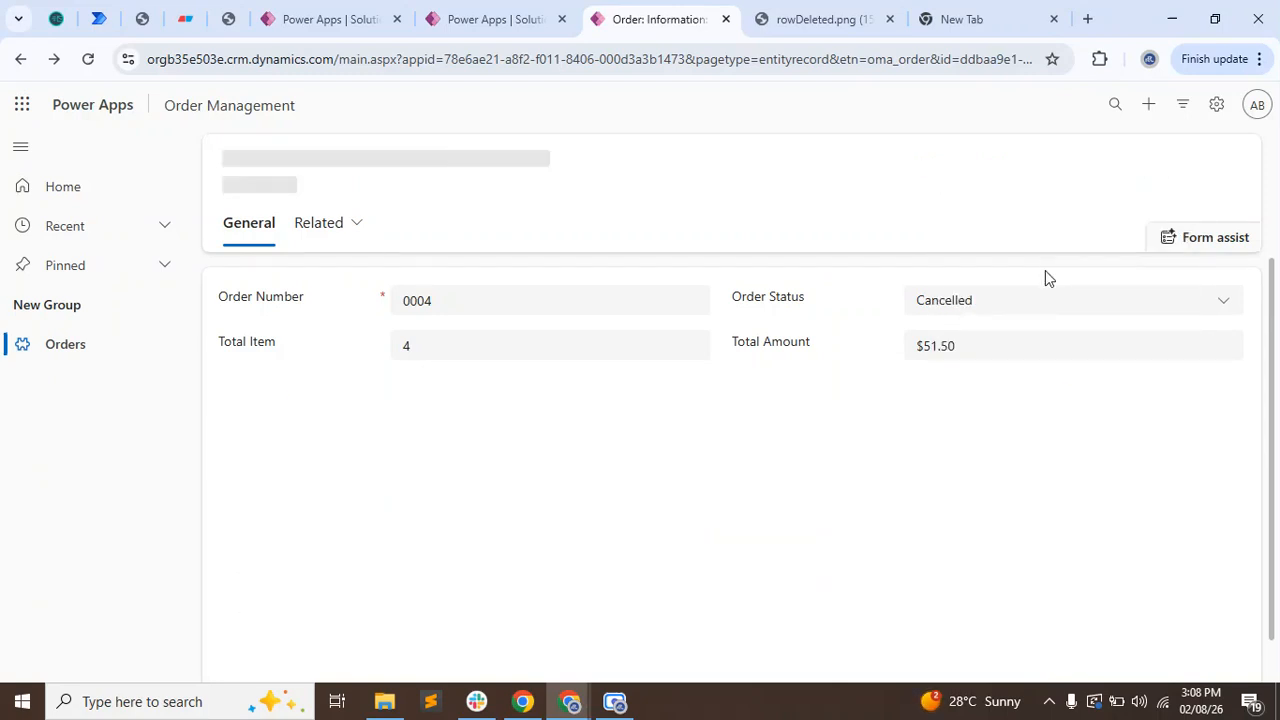
left_click(1171, 172)
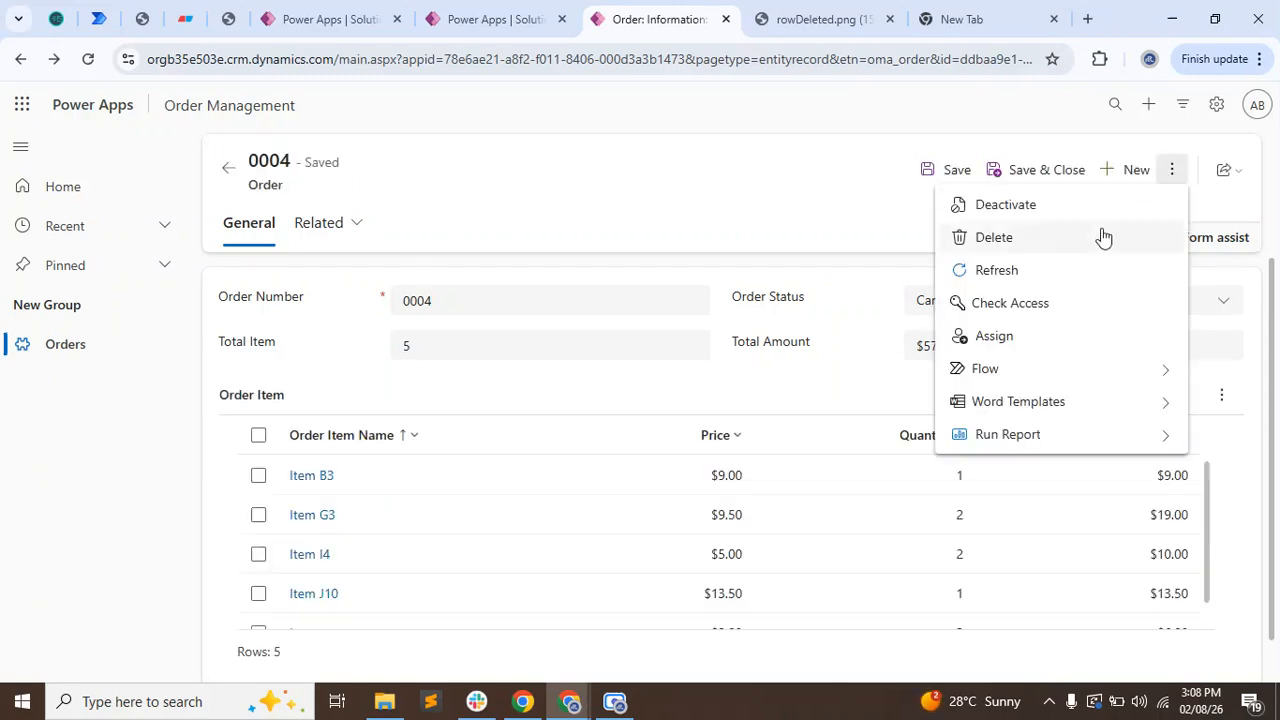
left_click(1040, 270)
left_click(418, 348)
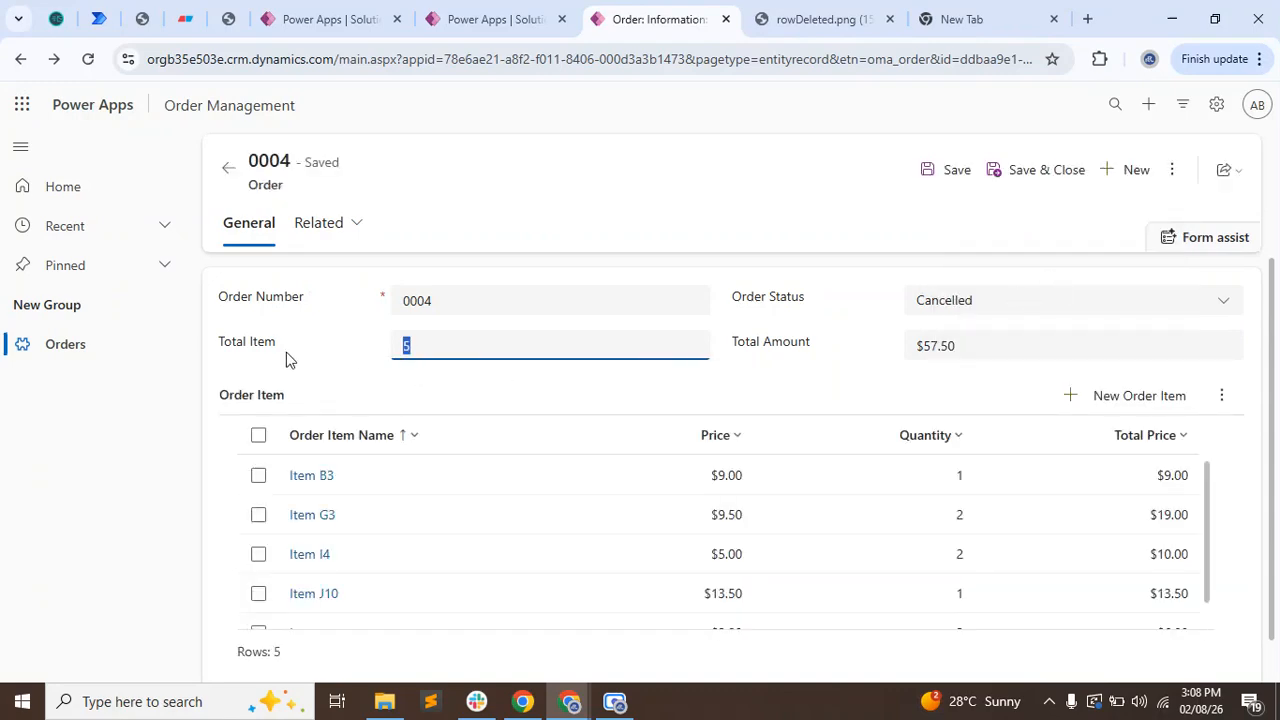
Compare the order's Total Item and Total Amount with its order item rows, including the Laptop row.
left_click(432, 362)
left_click_drag(431, 348, 354, 346)
left_click(452, 385)
left_click(975, 346)
left_click(820, 386)
scroll(480, 606, "down", 3)
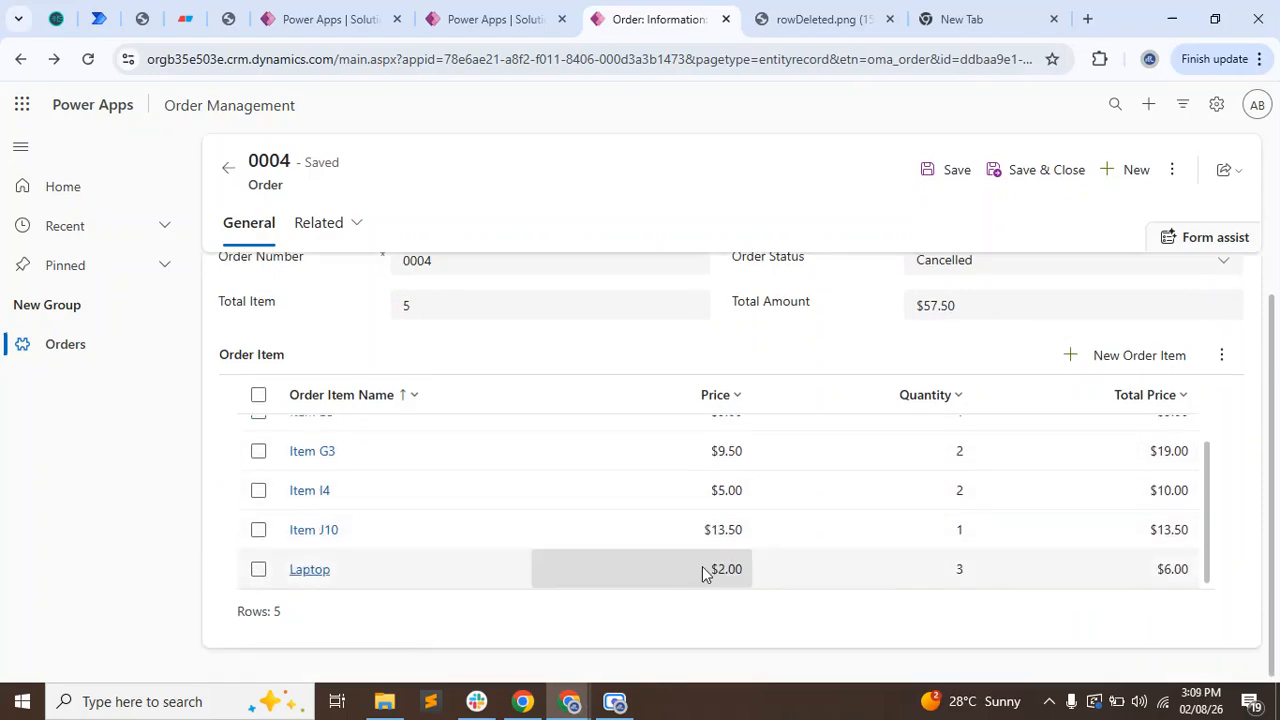
scroll(500, 310, "up", 2)
left_click(430, 348)
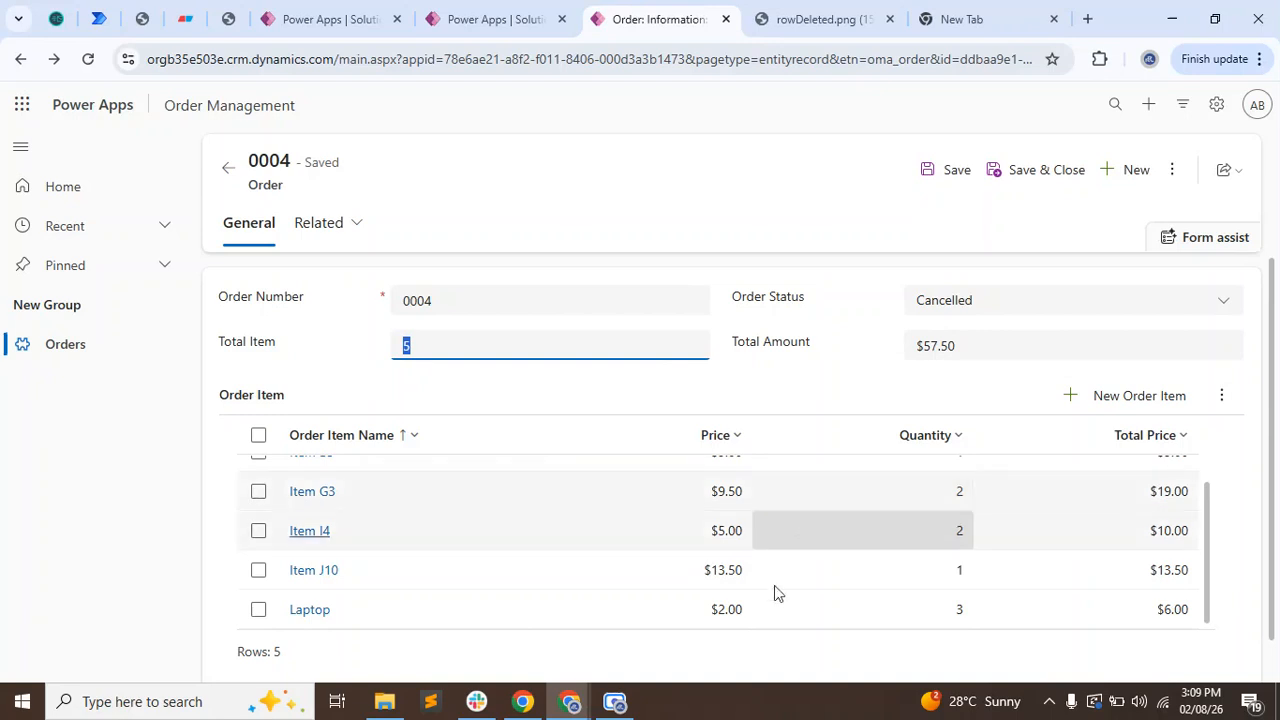
scroll(774, 591, "down", 2)
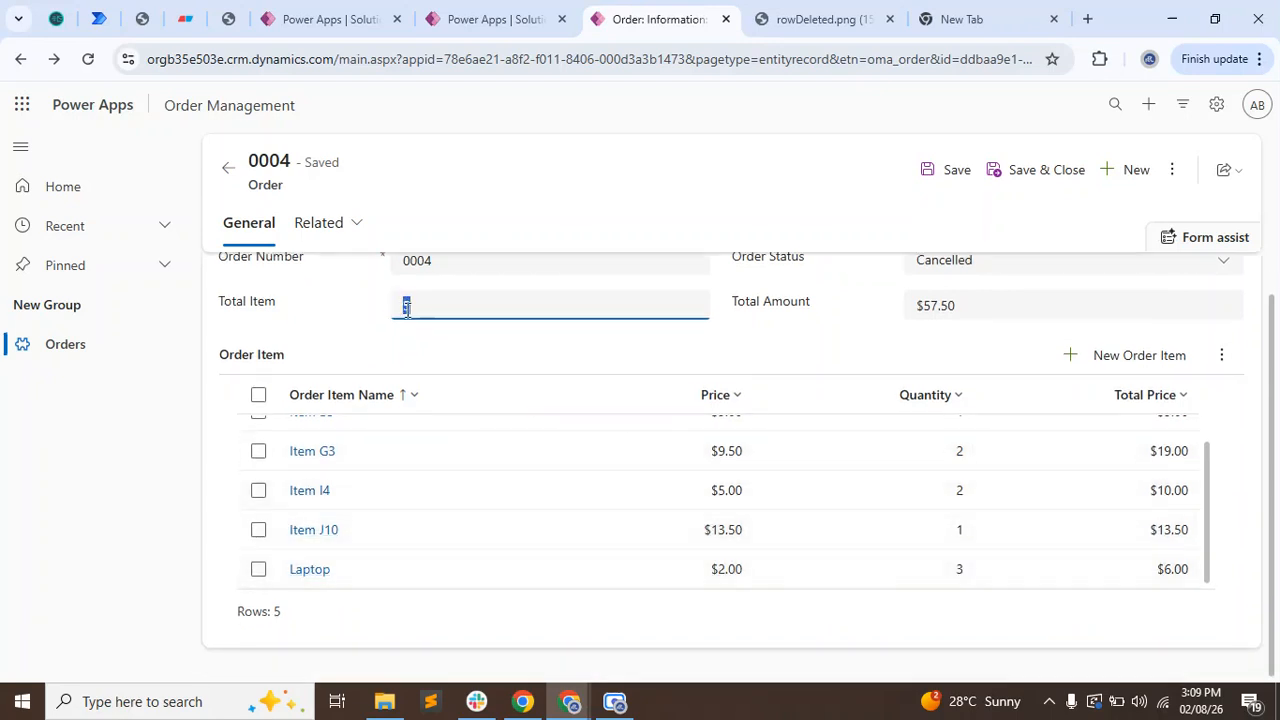
left_click(1040, 310)
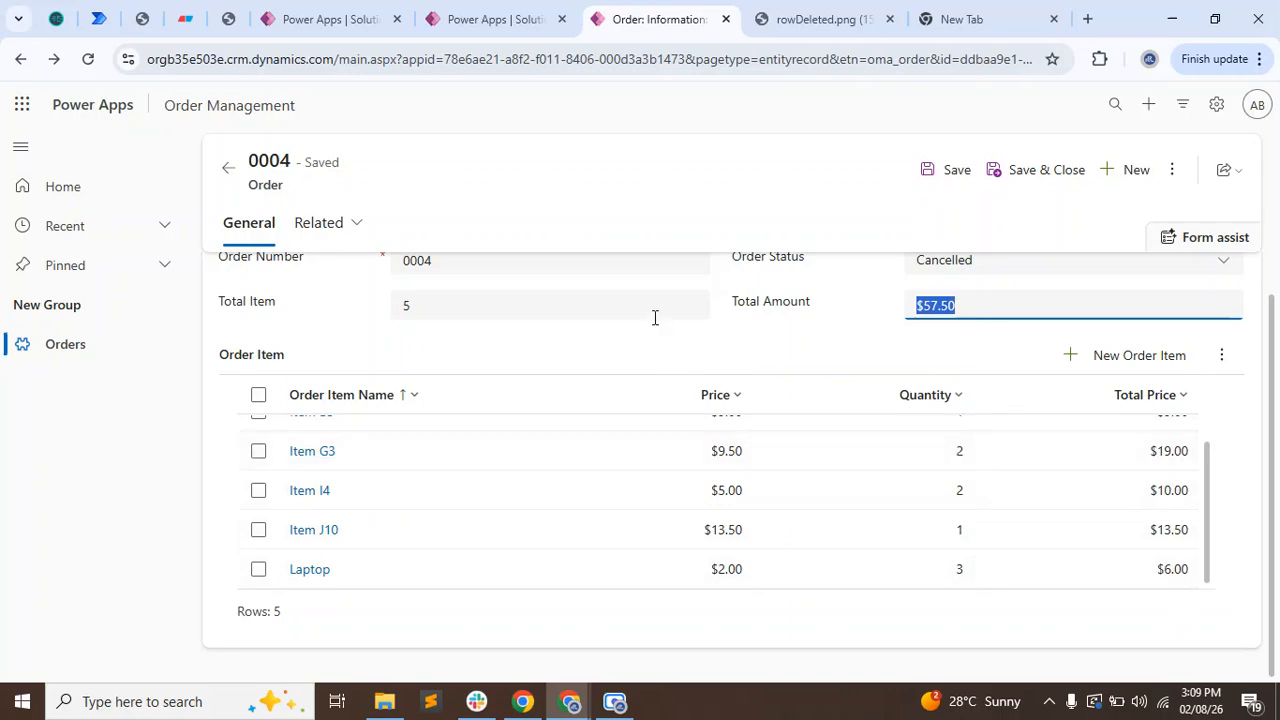
Delete the Laptop order item from the order and confirm the deletion.
left_click(258, 569)
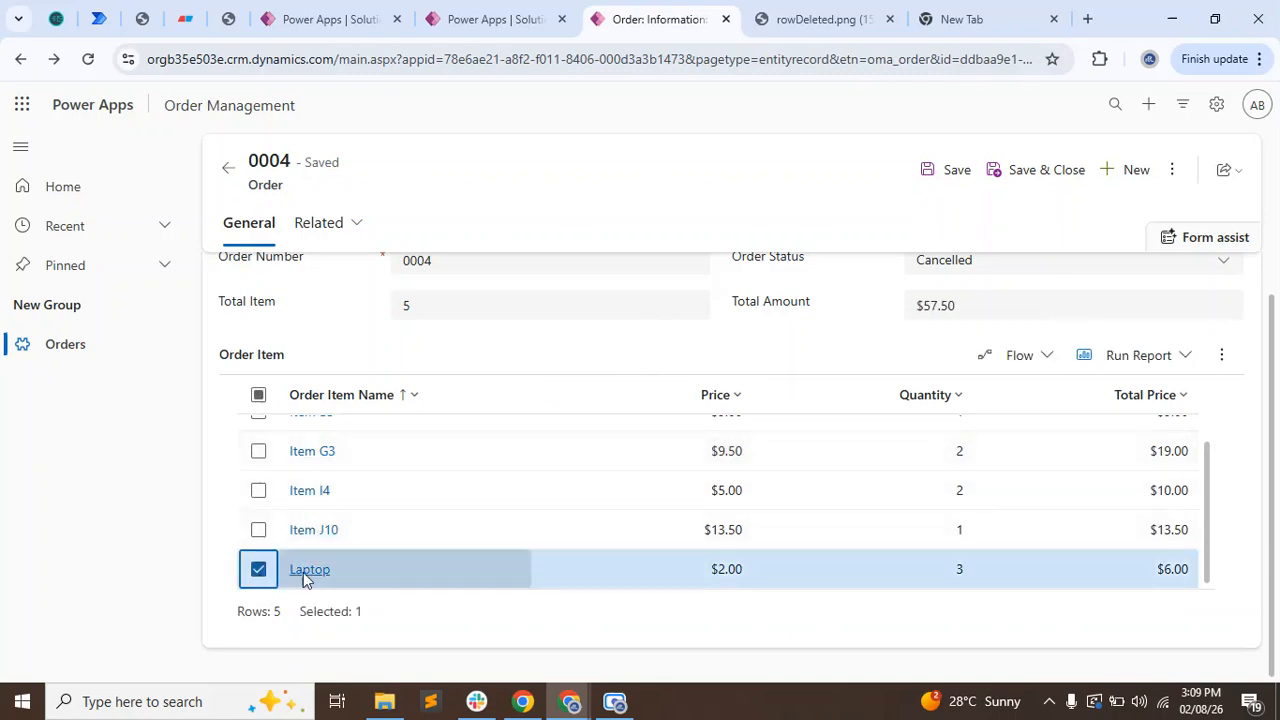
left_click(1234, 360)
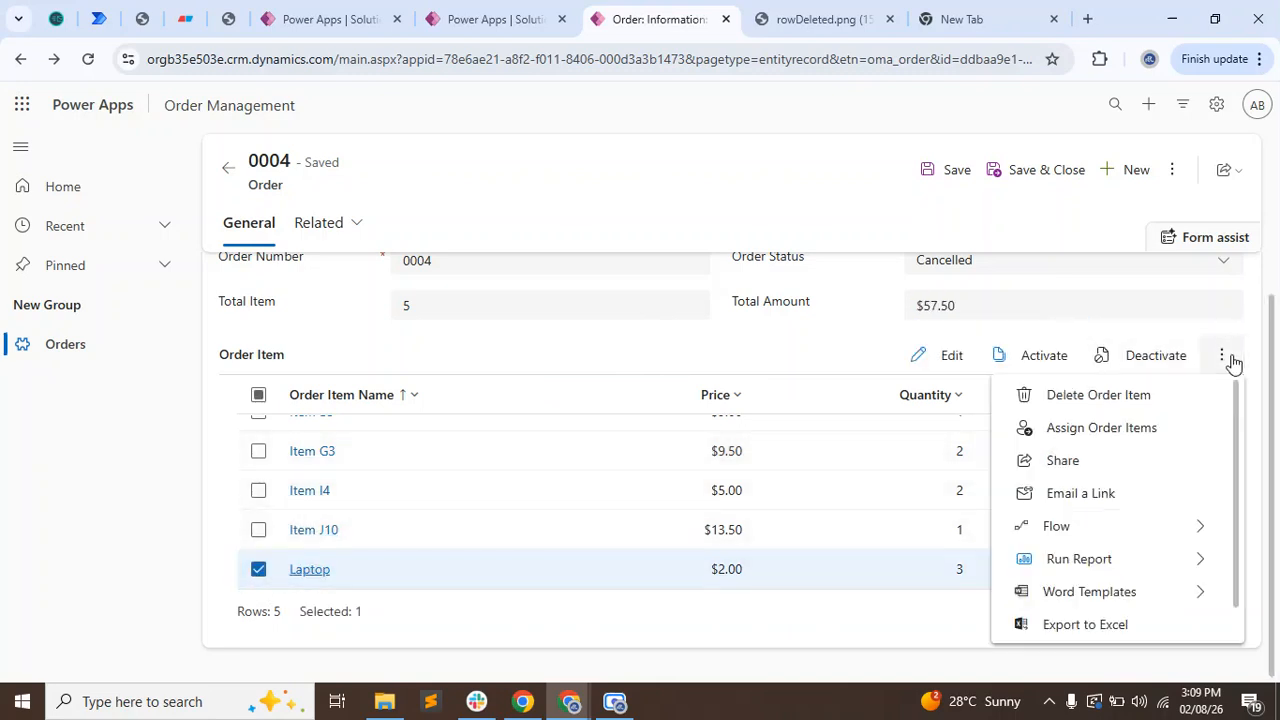
left_click(1094, 400)
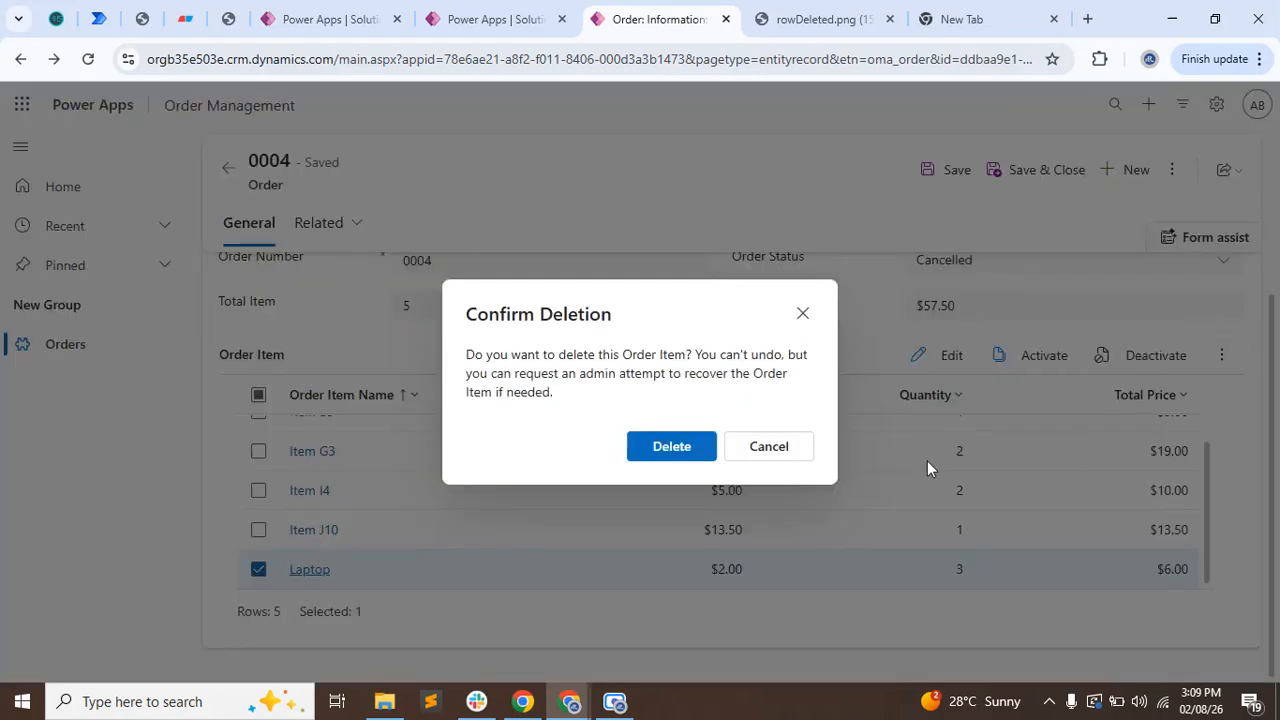
left_click(672, 447)
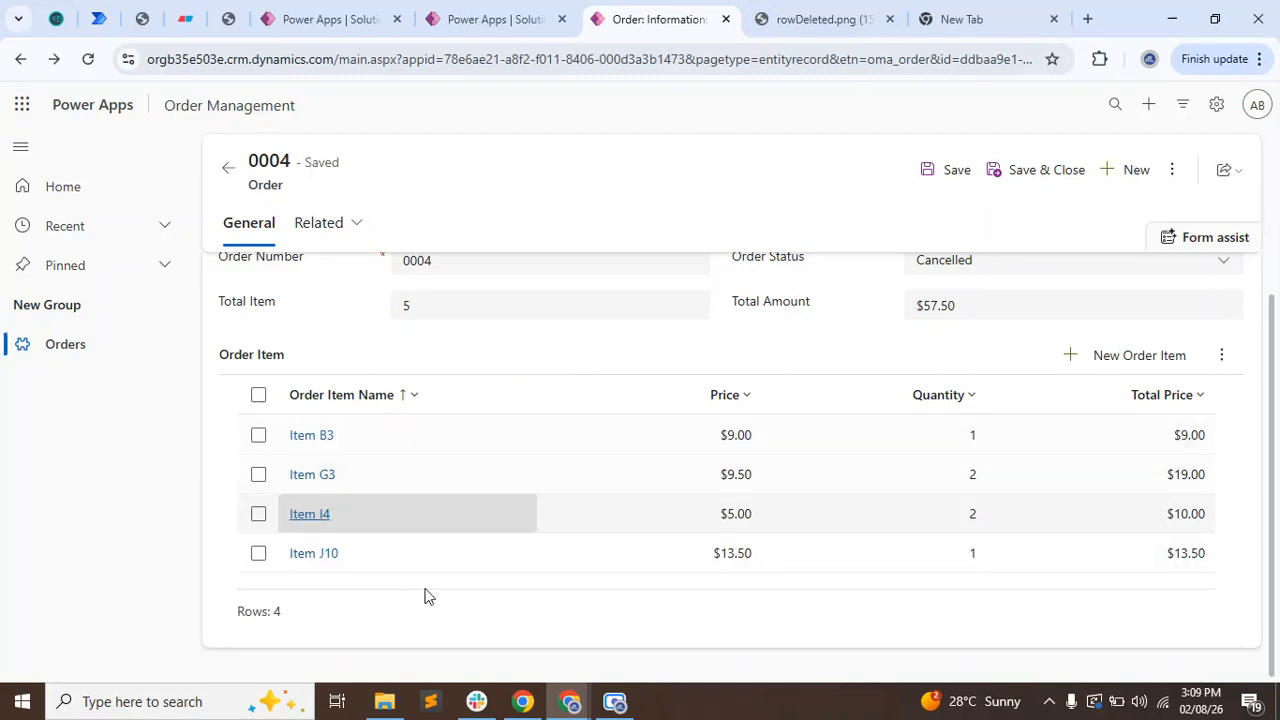
Check the order's Total Item and Total Amount after the item deletion.
scroll(808, 366, "up", 1)
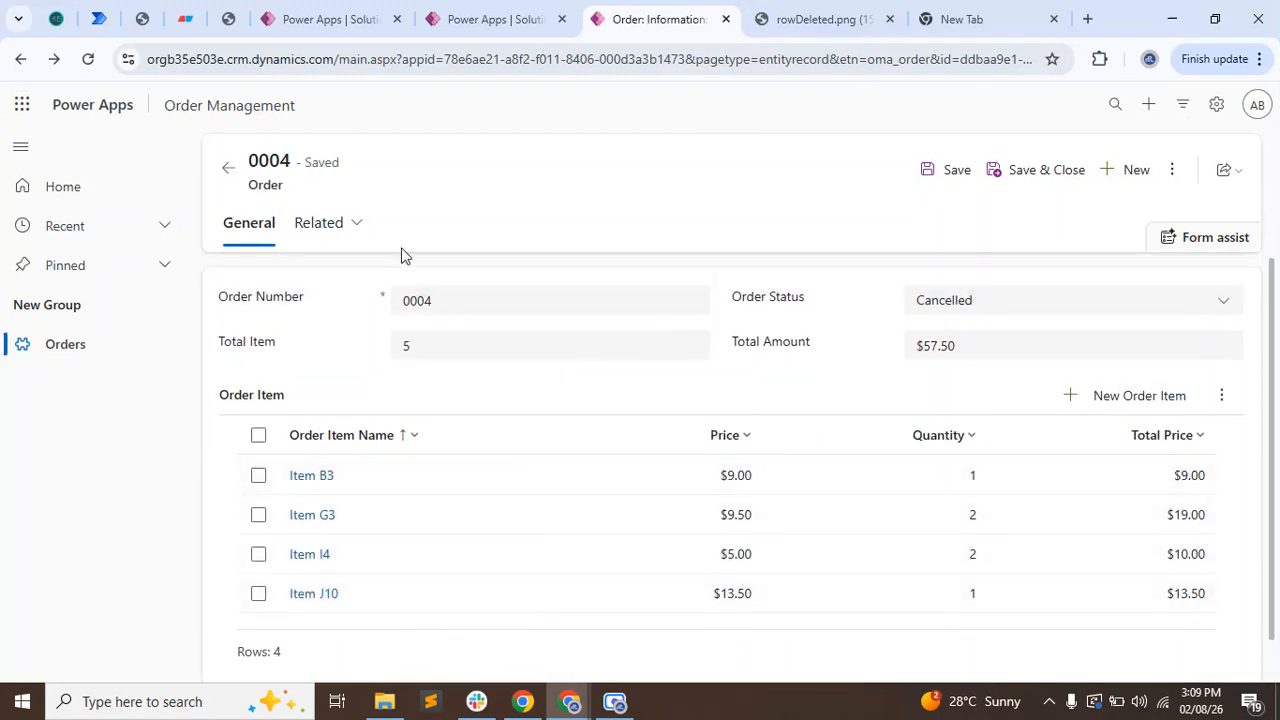
left_click(423, 346)
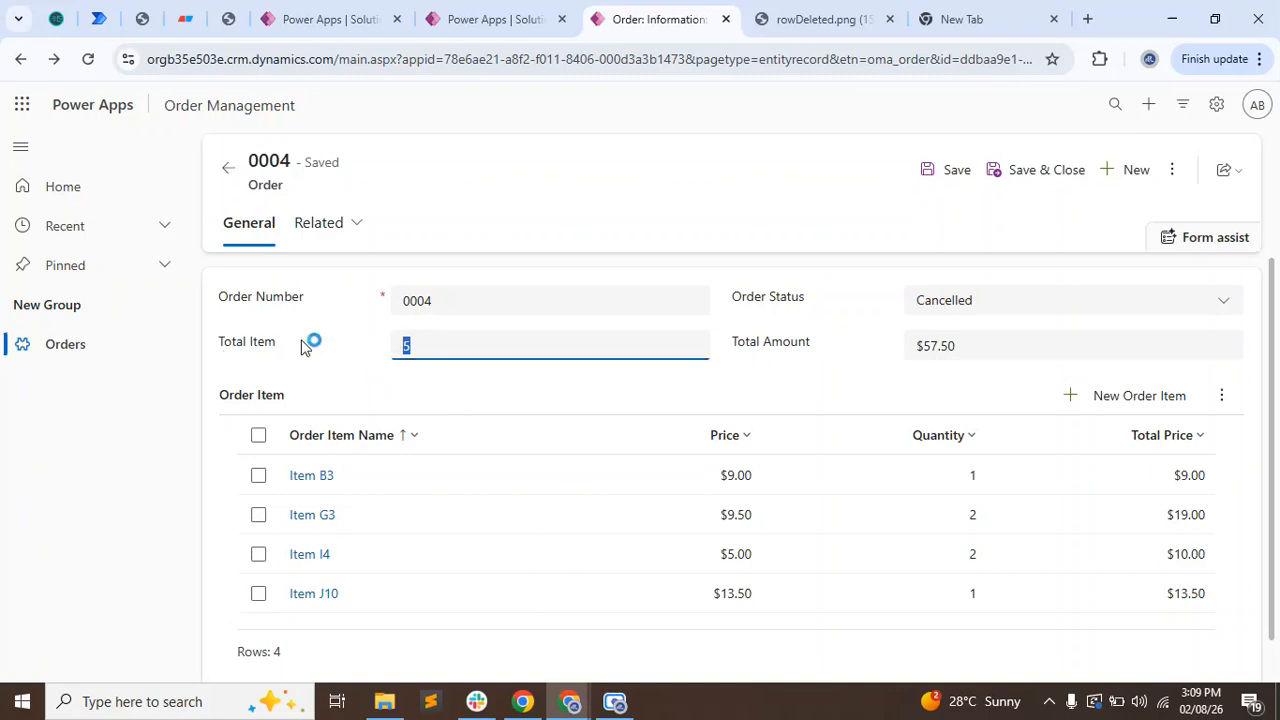
left_click(838, 362)
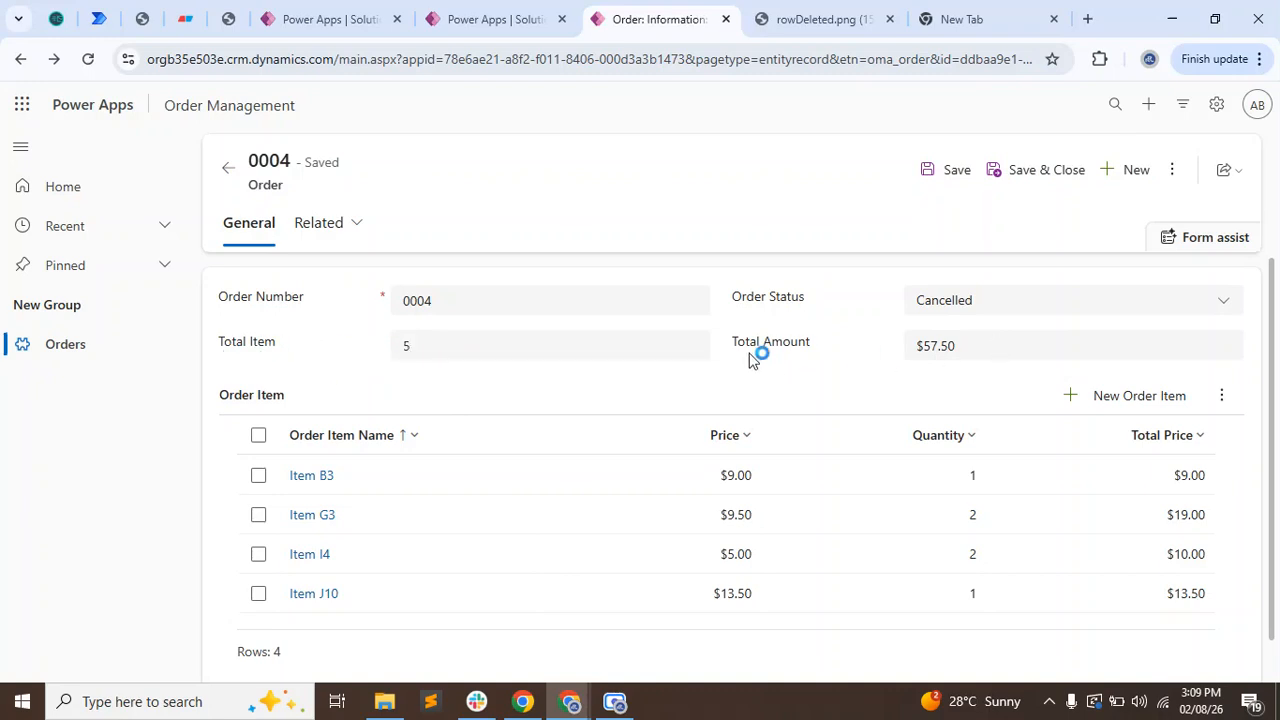
left_click_drag(814, 340, 752, 357)
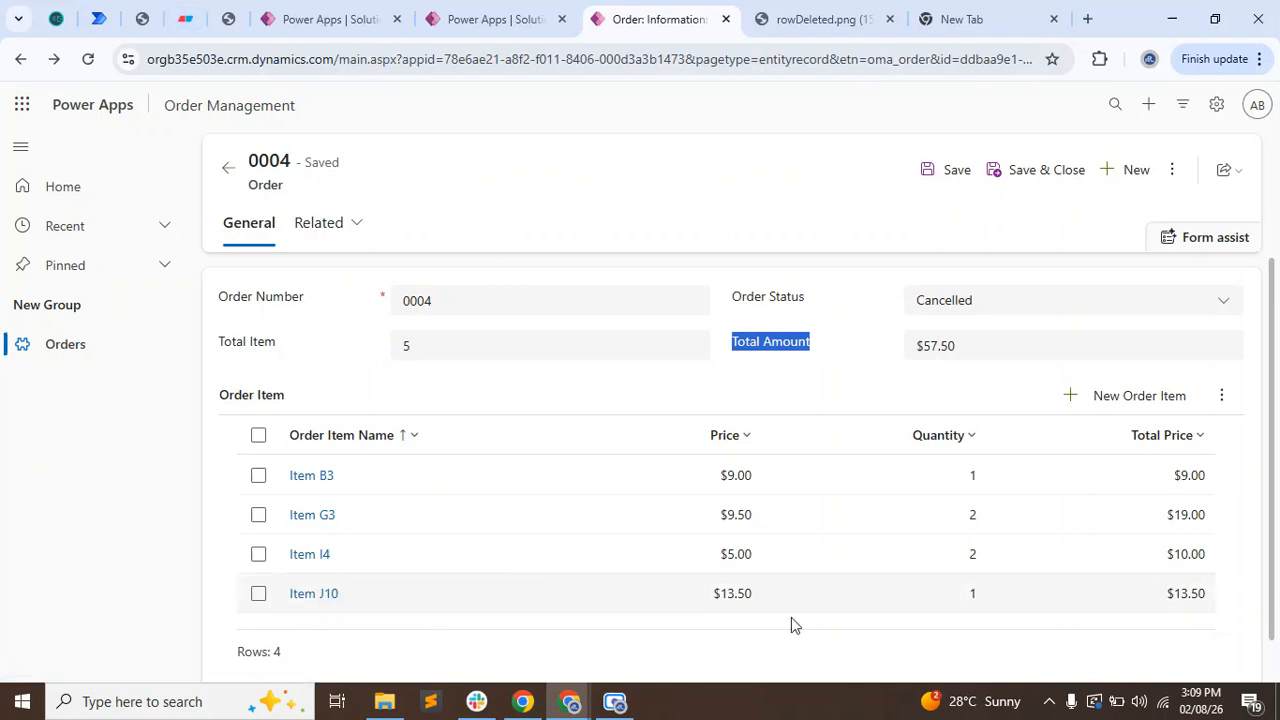
Open the most recent run in the Update Total Price When Deleted flow's 28-day run history.
left_click(330, 19)
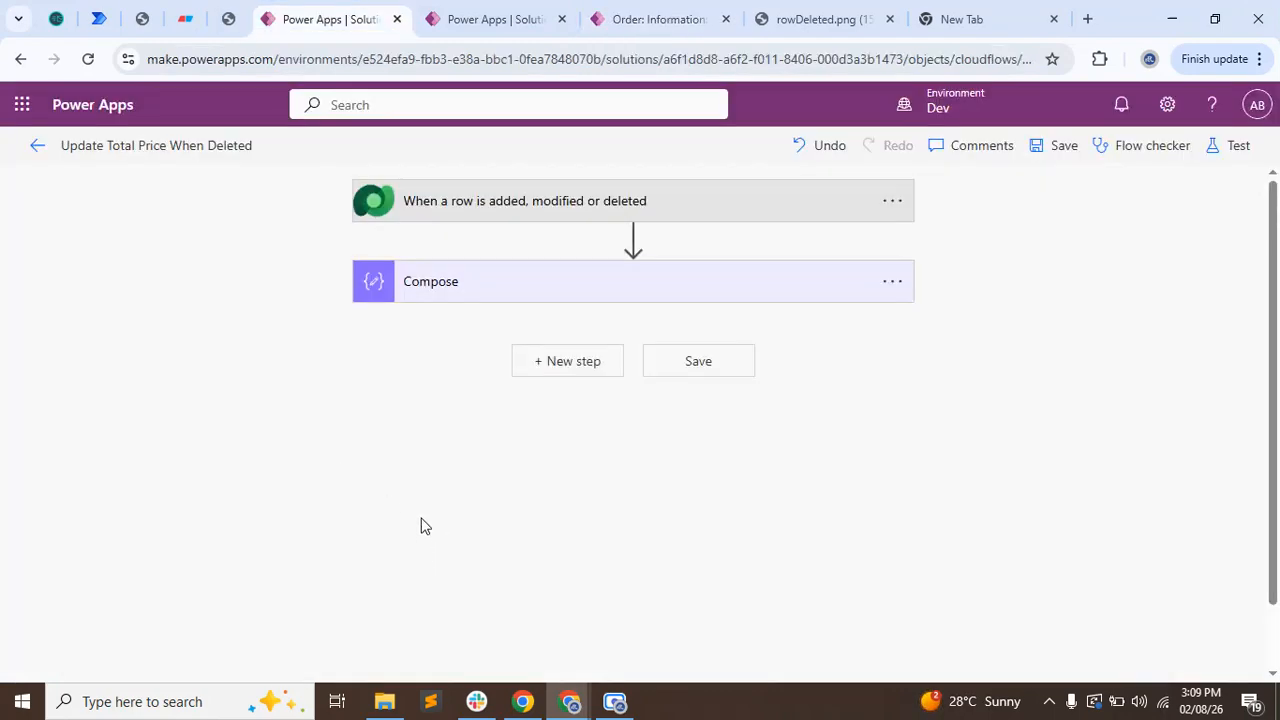
left_click(37, 146)
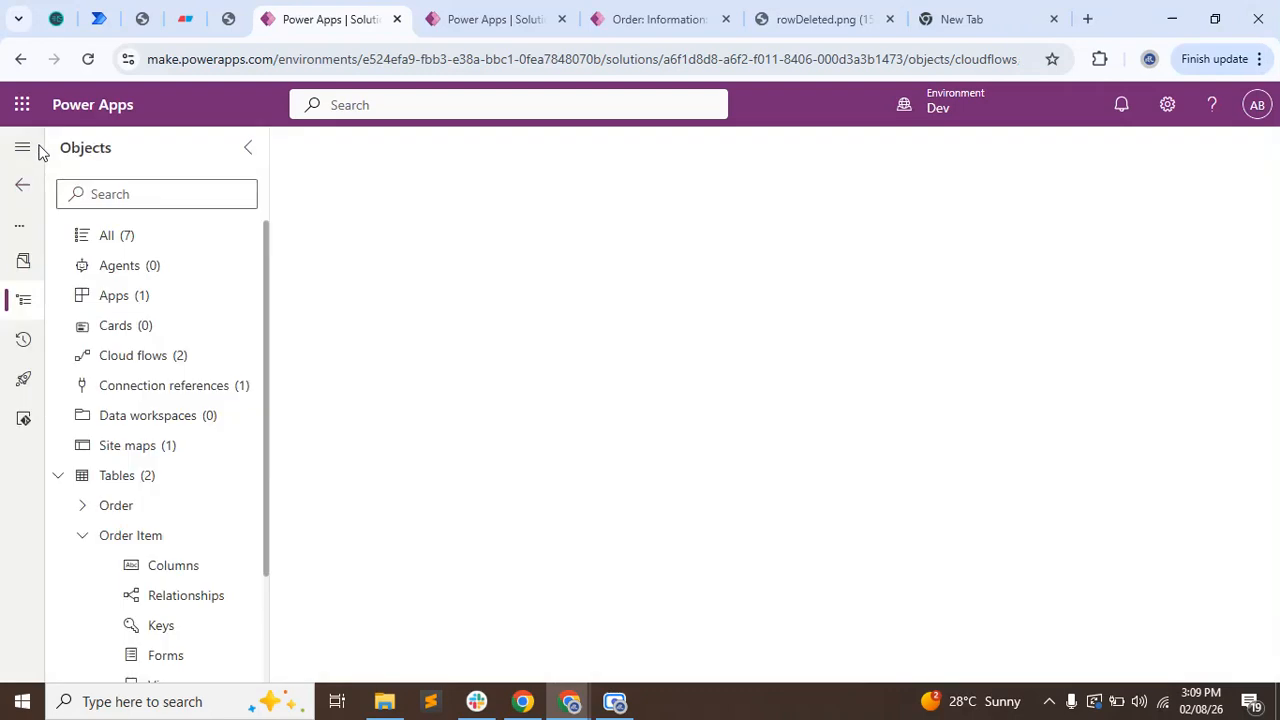
left_click(476, 358)
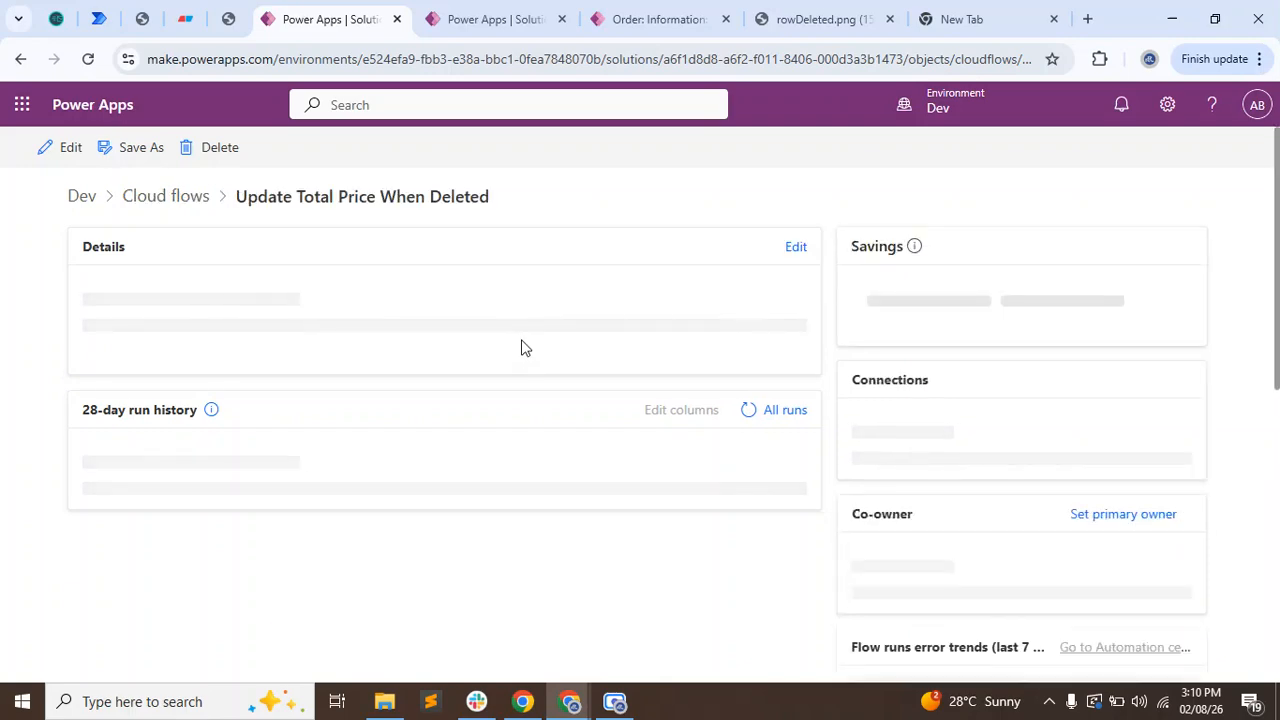
scroll(560, 360, "down", 2)
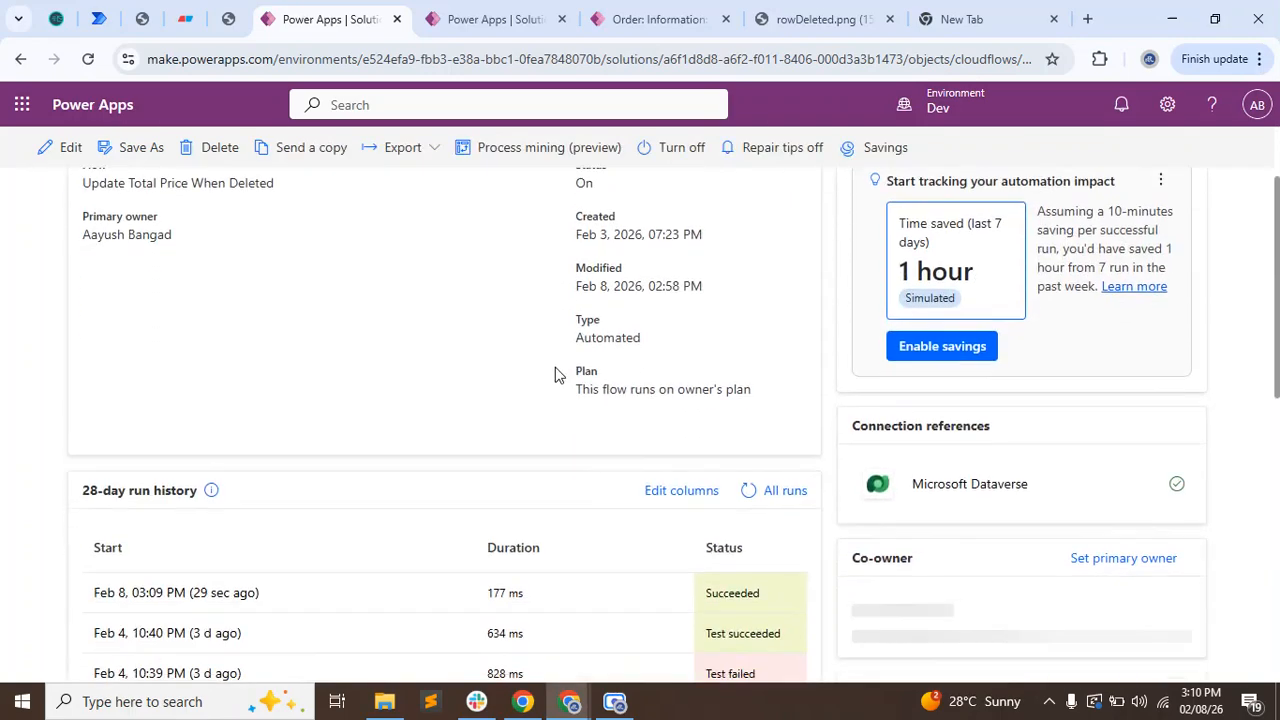
scroll(460, 470, "down", 2)
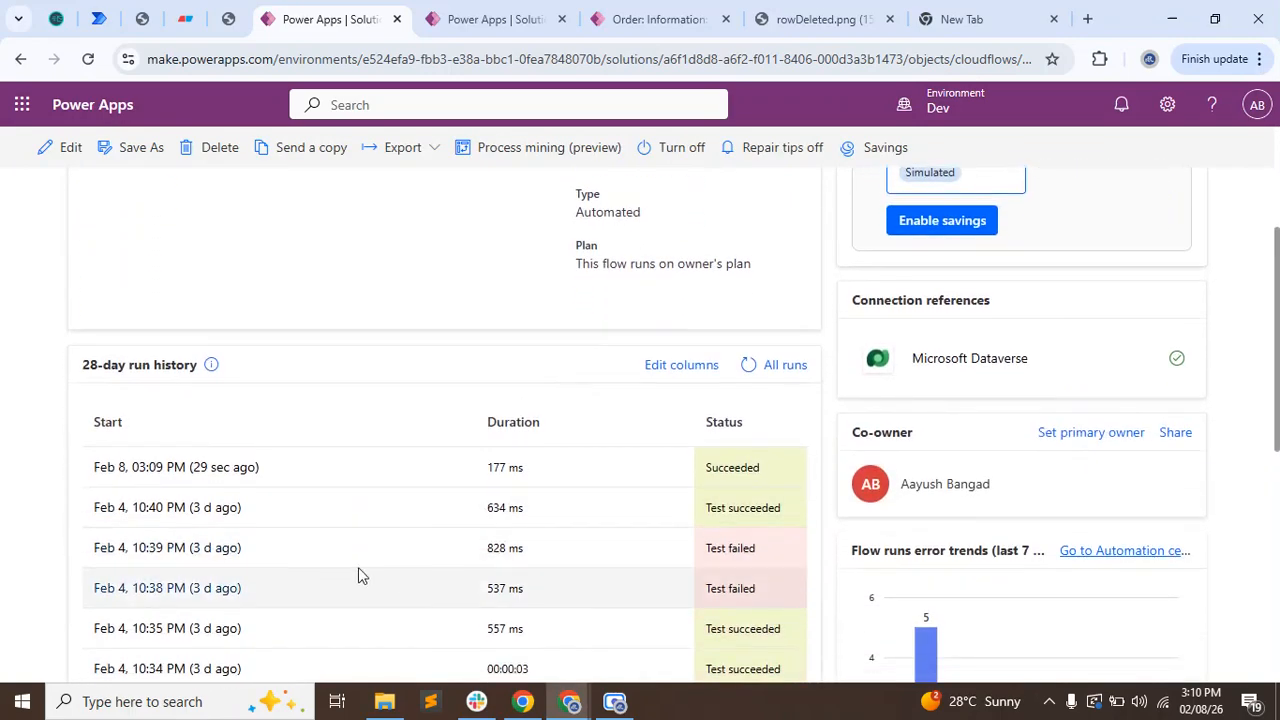
left_click(228, 470)
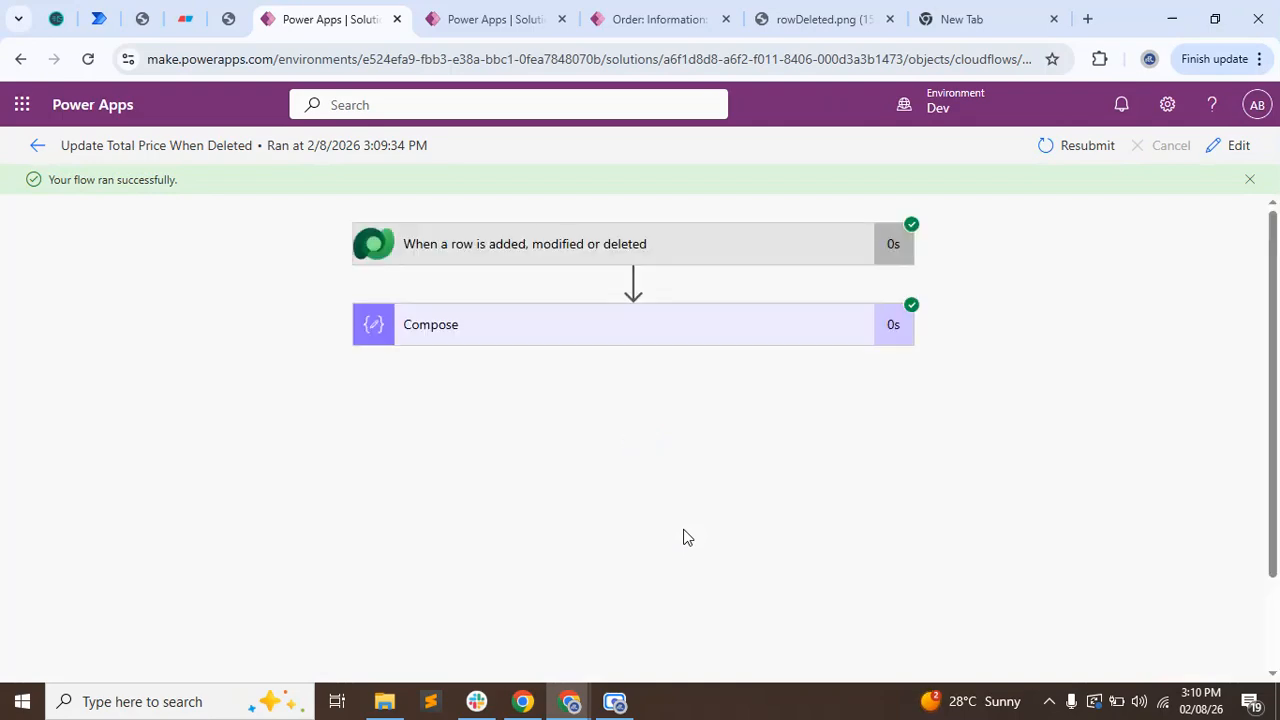
Examine the run's Compose outputs and the trigger's table name and body for the data passed on deletion.
left_click(500, 340)
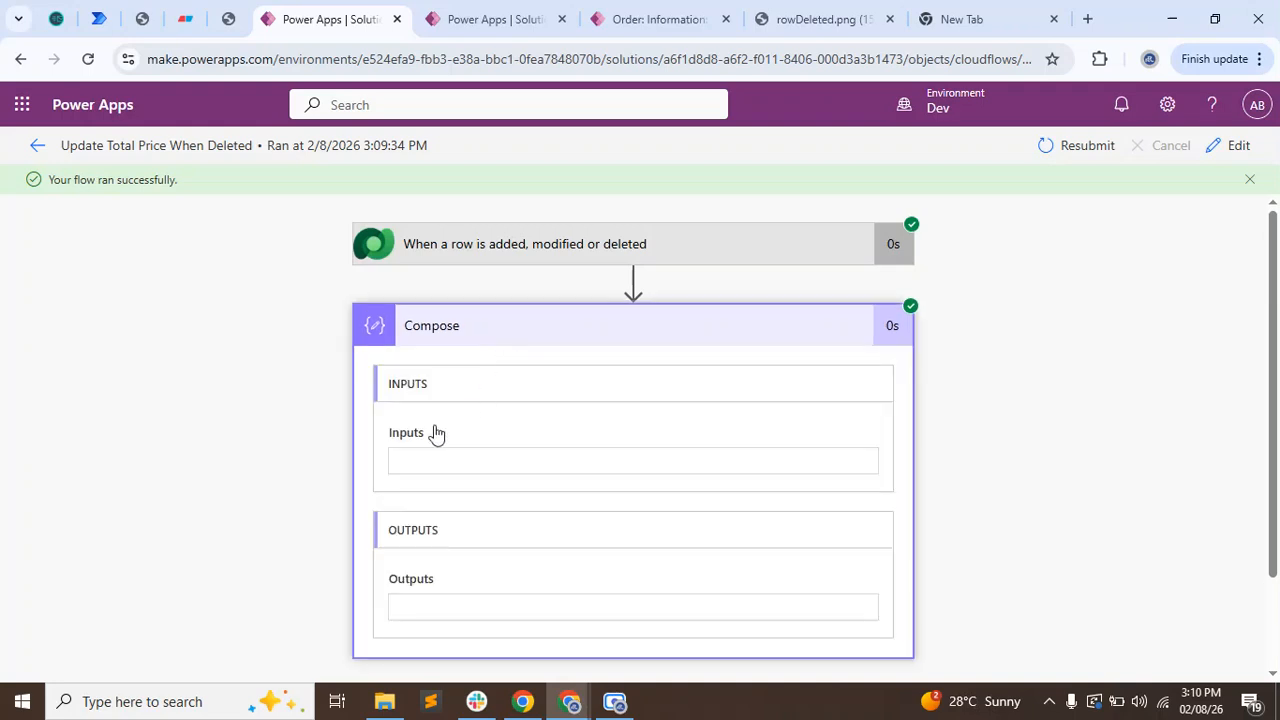
scroll(265, 455, "down", 2)
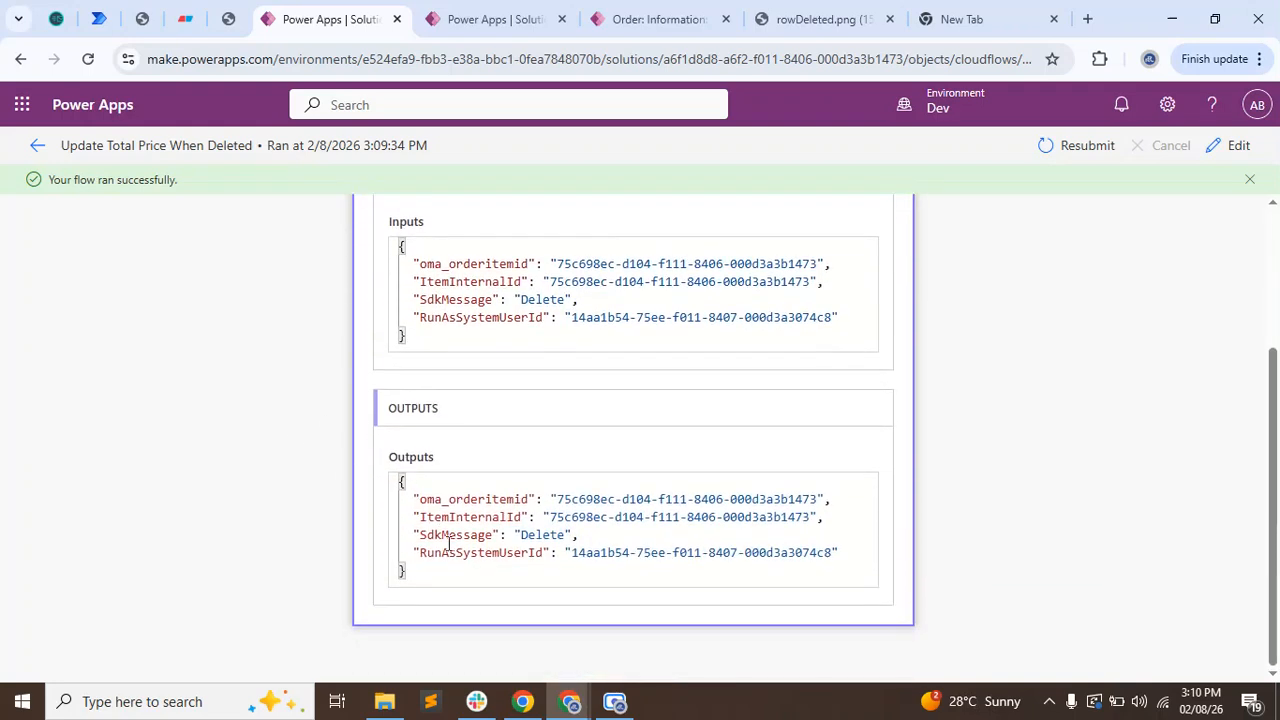
triple_click(424, 546)
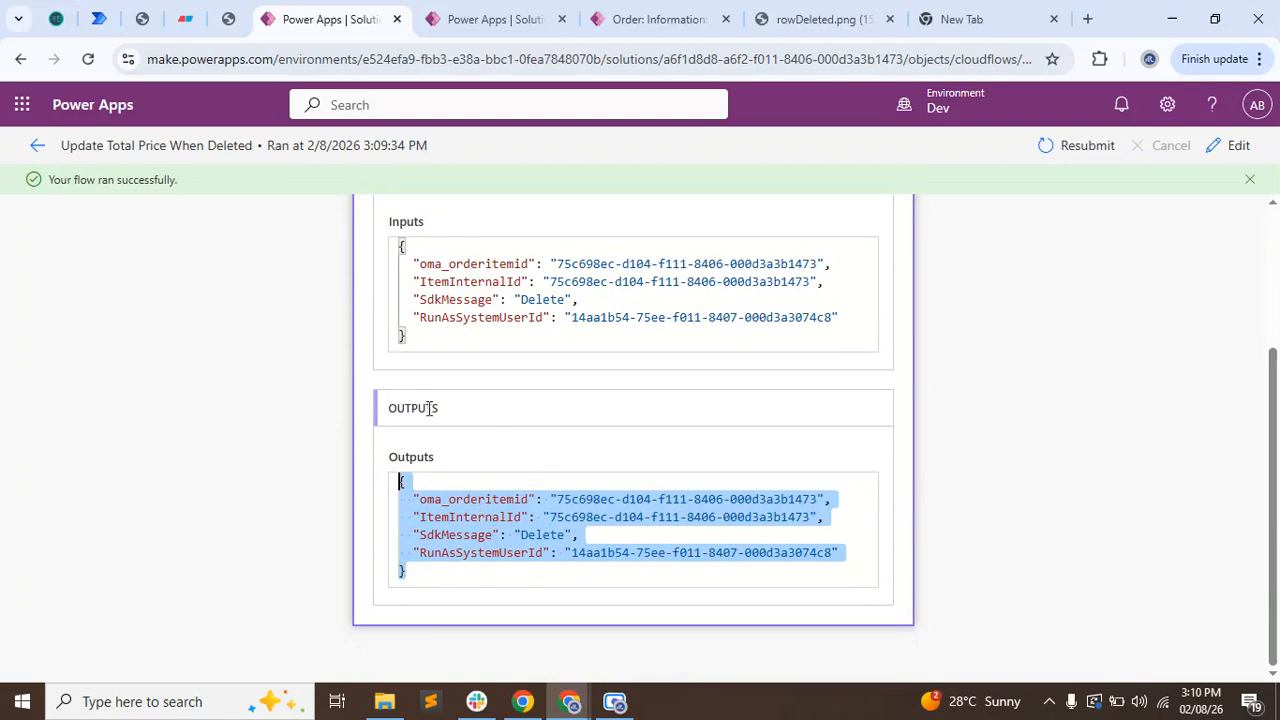
scroll(430, 408, "up", 2)
left_click(462, 248)
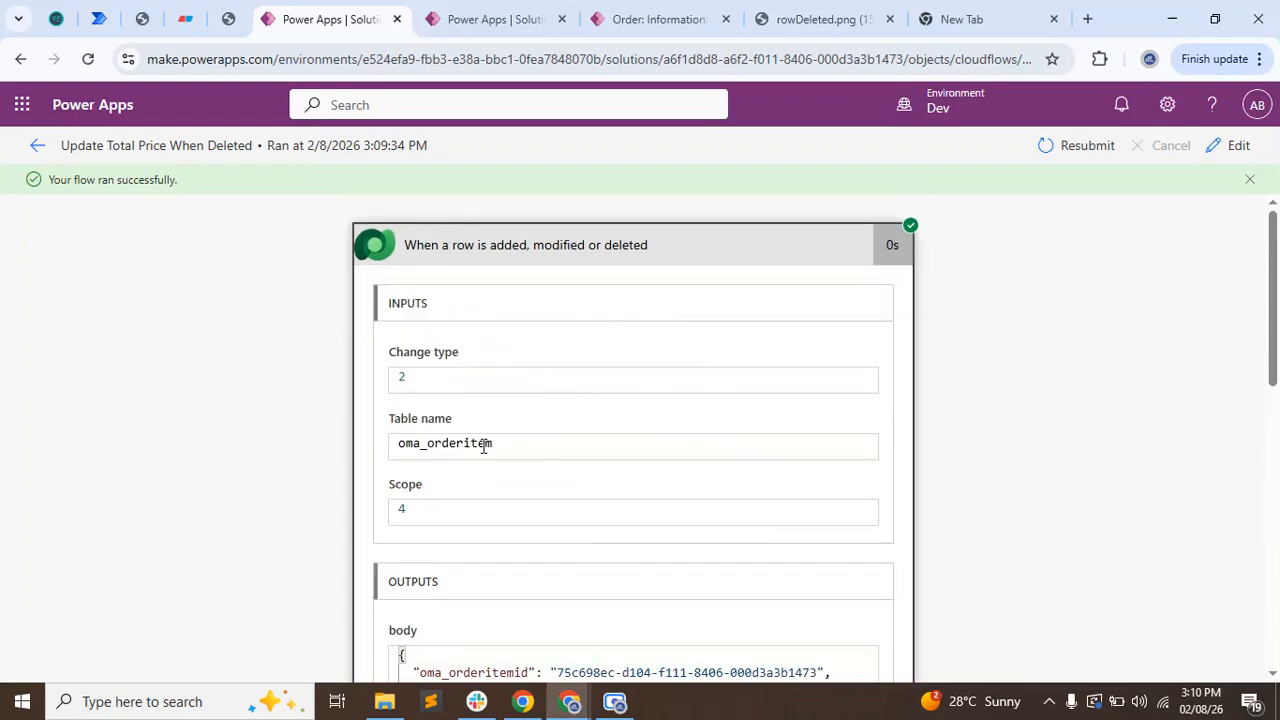
left_click_drag(526, 446, 369, 451)
scroll(194, 466, "down", 2)
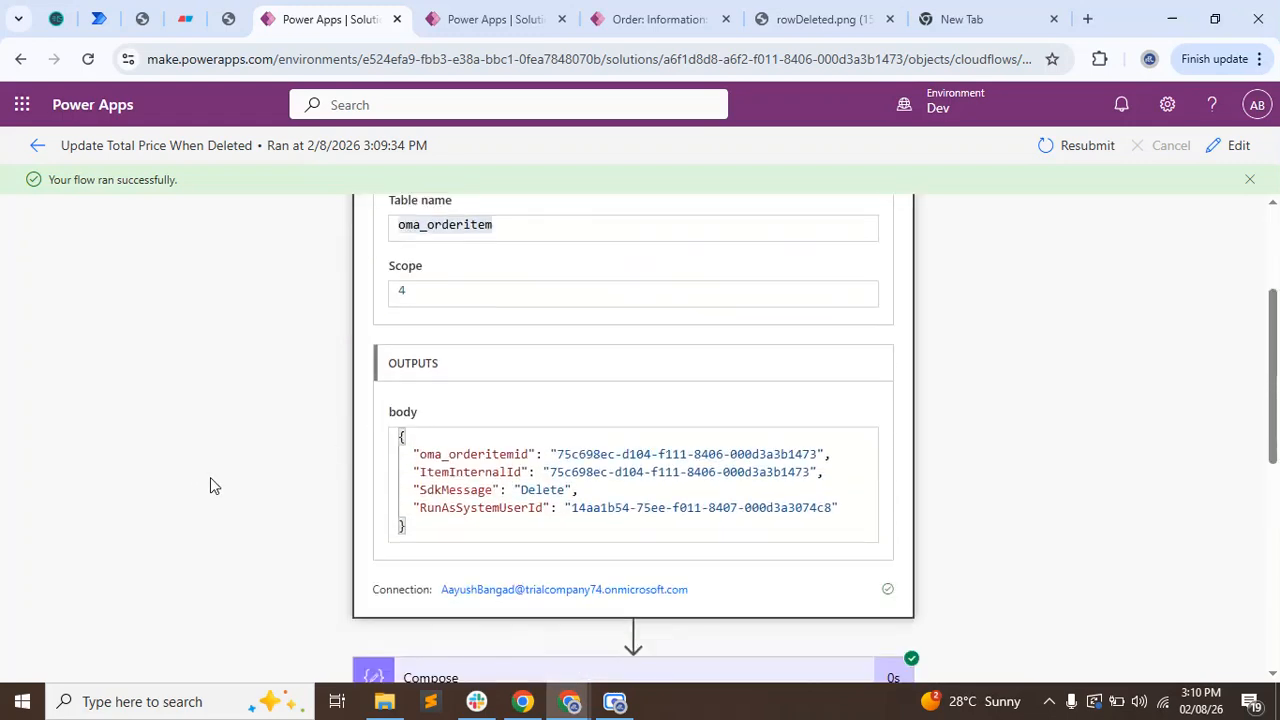
scroll(210, 486, "down", 5)
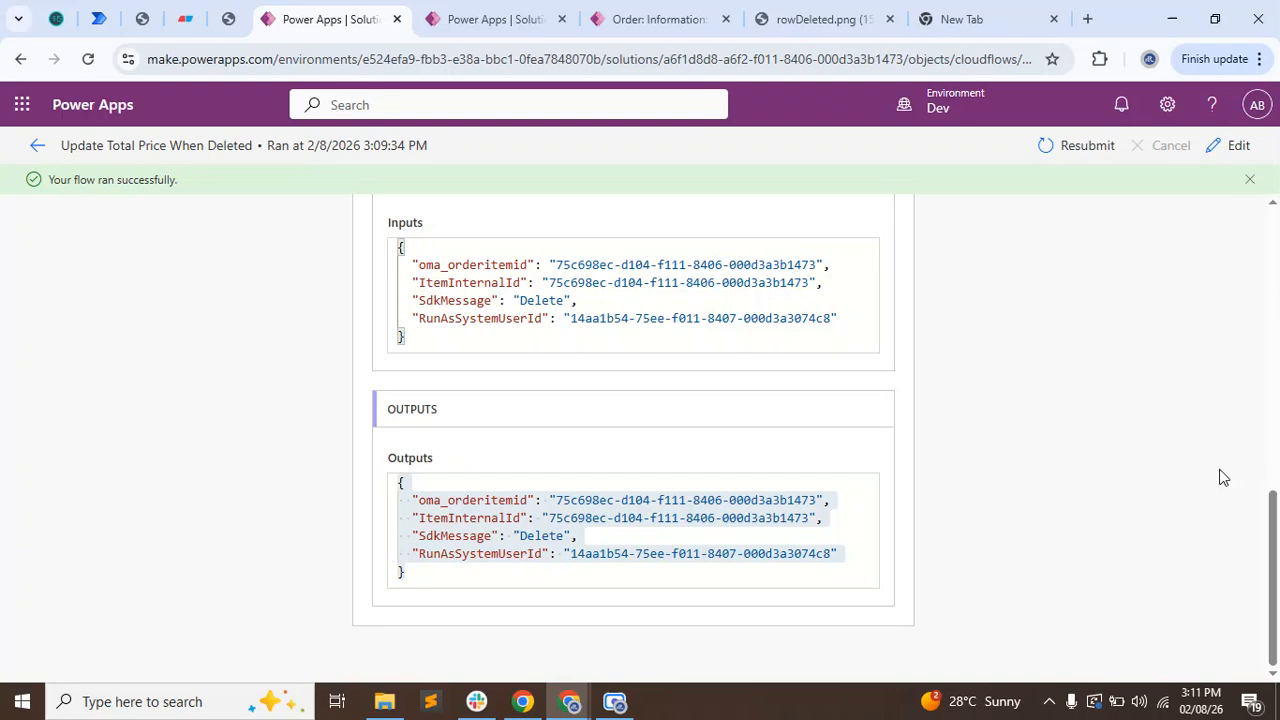
Leave the flow run and open the Order Item table in the Order Management solution.
left_click(505, 16)
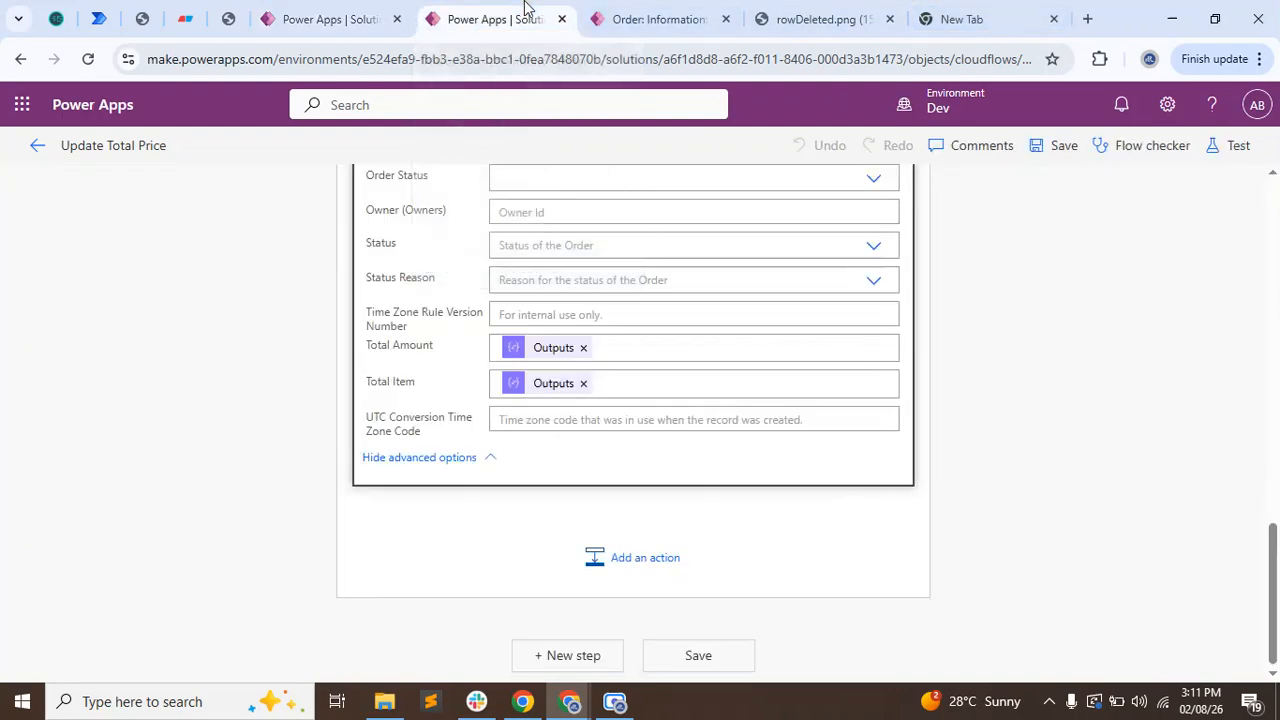
left_click(297, 8)
left_click(30, 148)
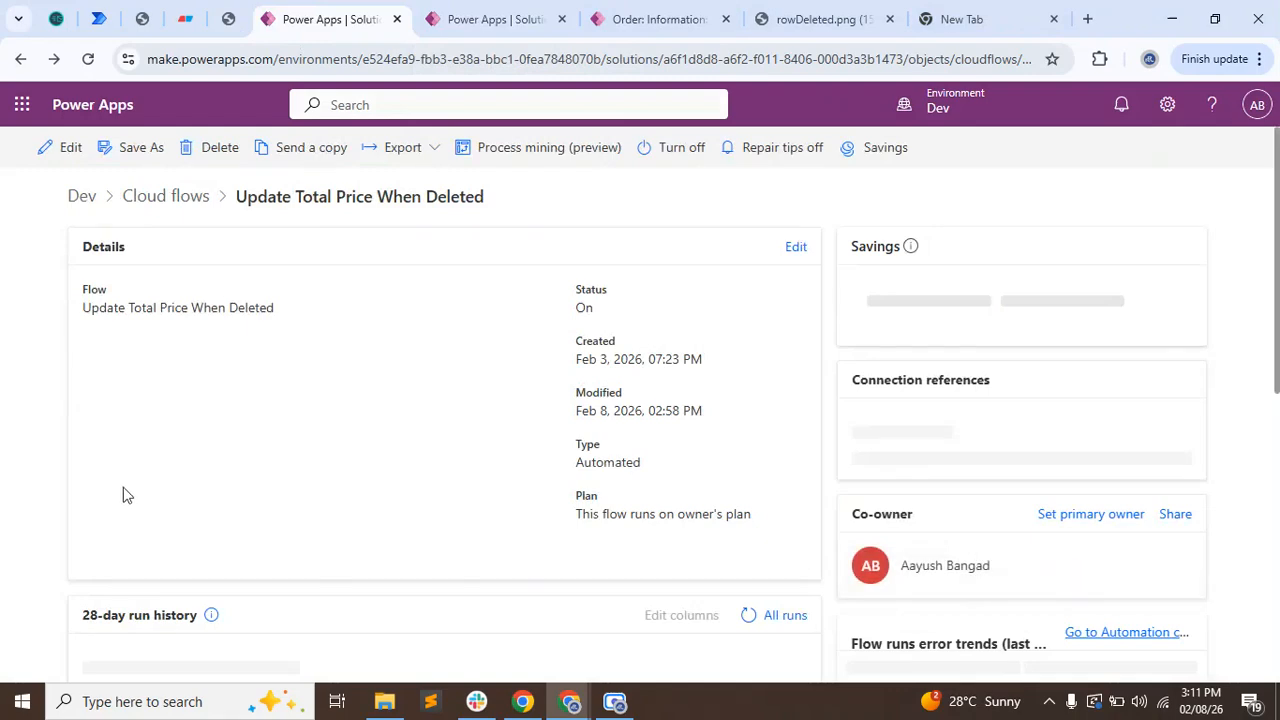
left_click(164, 197)
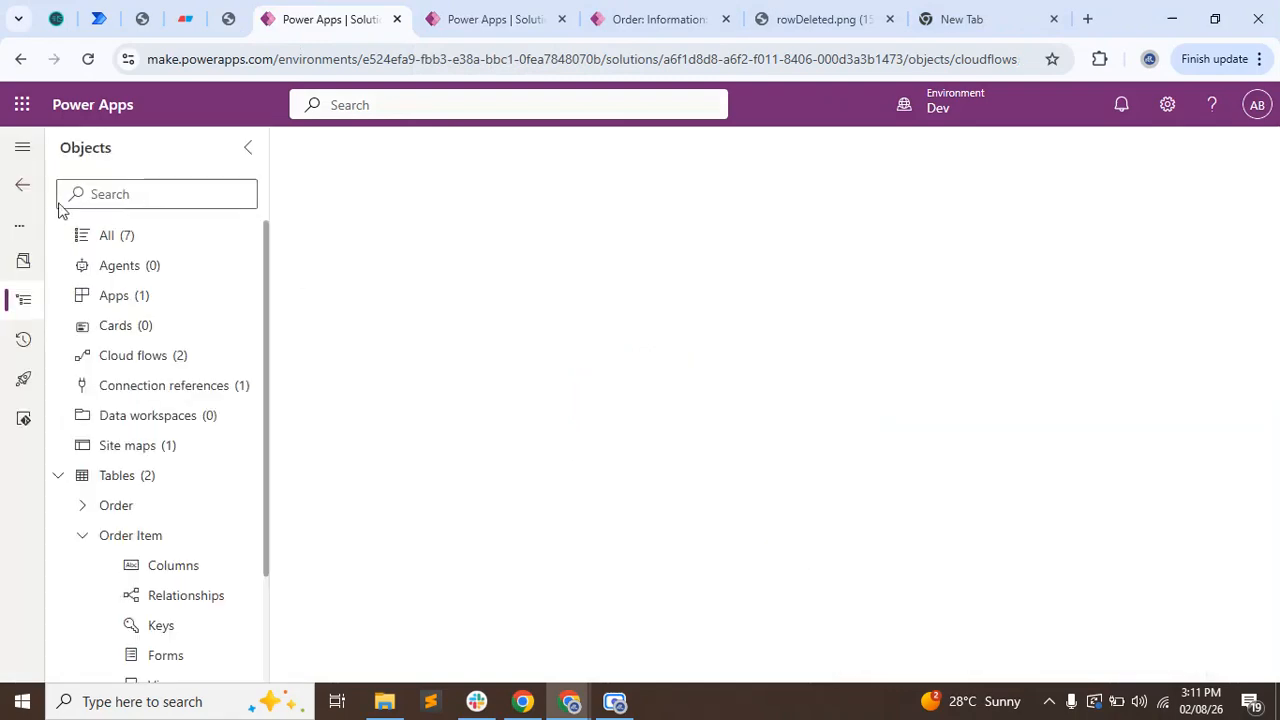
left_click(150, 536)
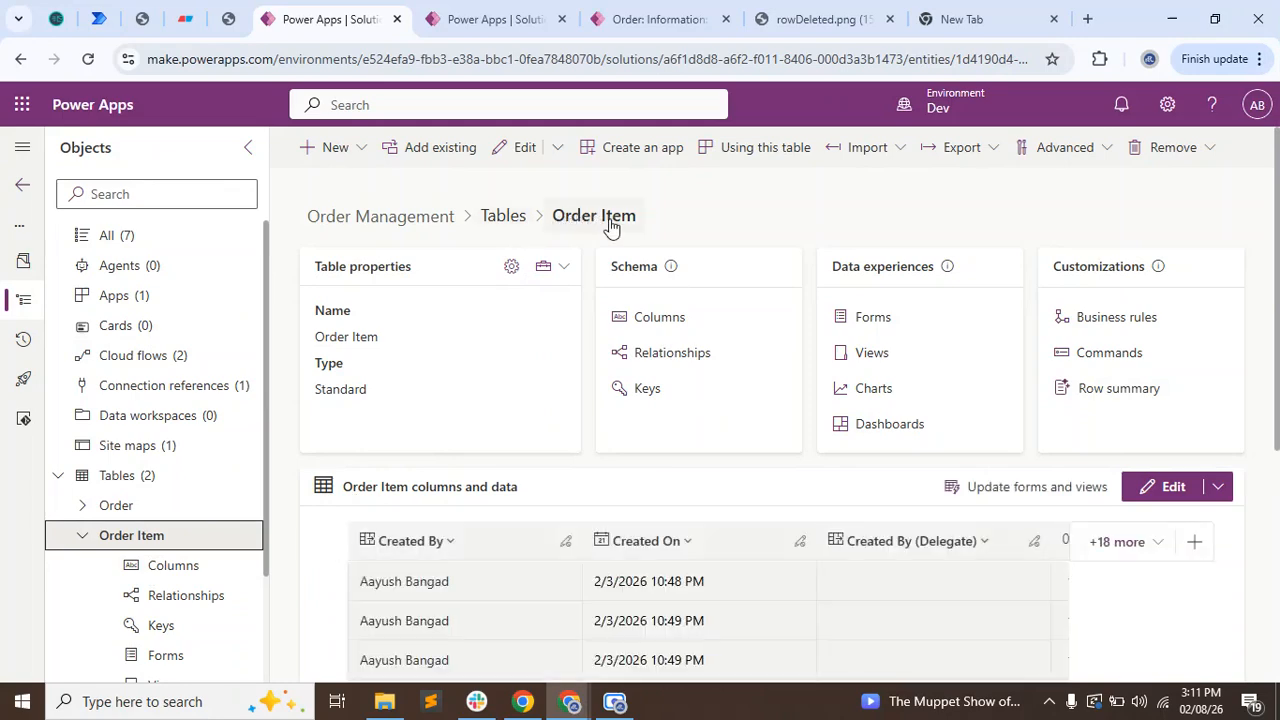
Enable Audit changes to its data in the Order Item table's advanced options and save the table.
left_click(512, 268)
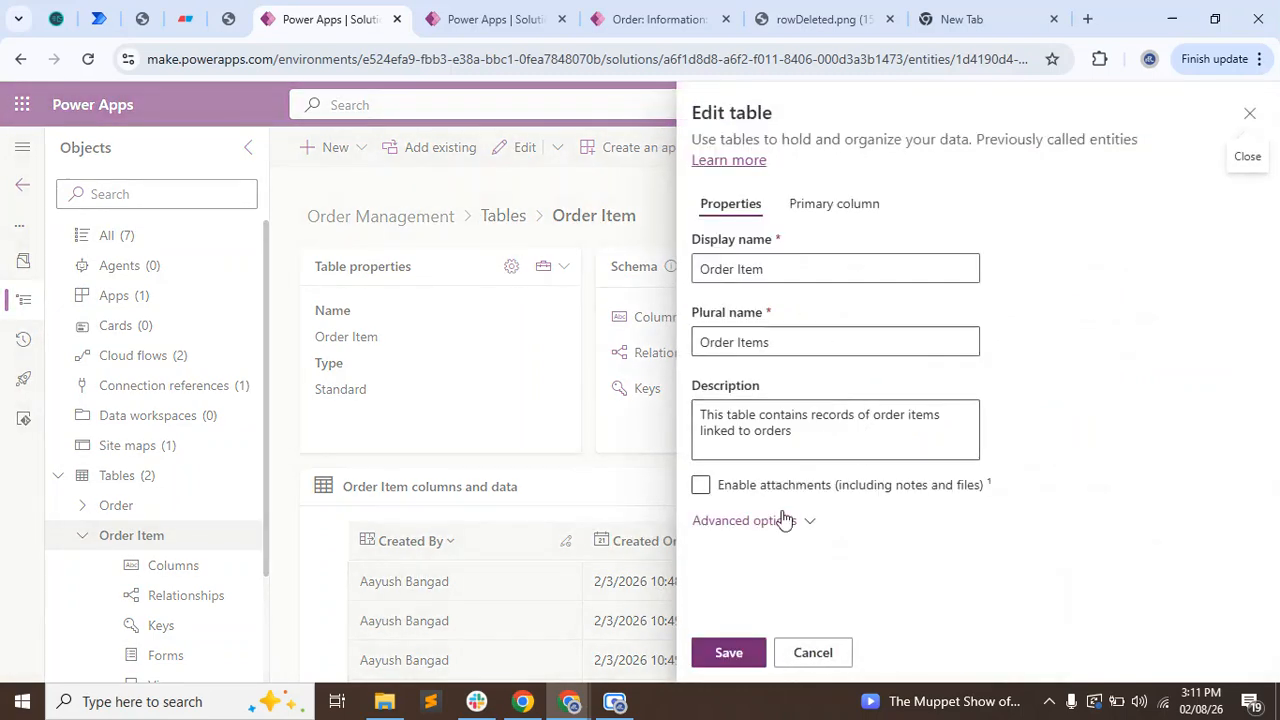
left_click(781, 521)
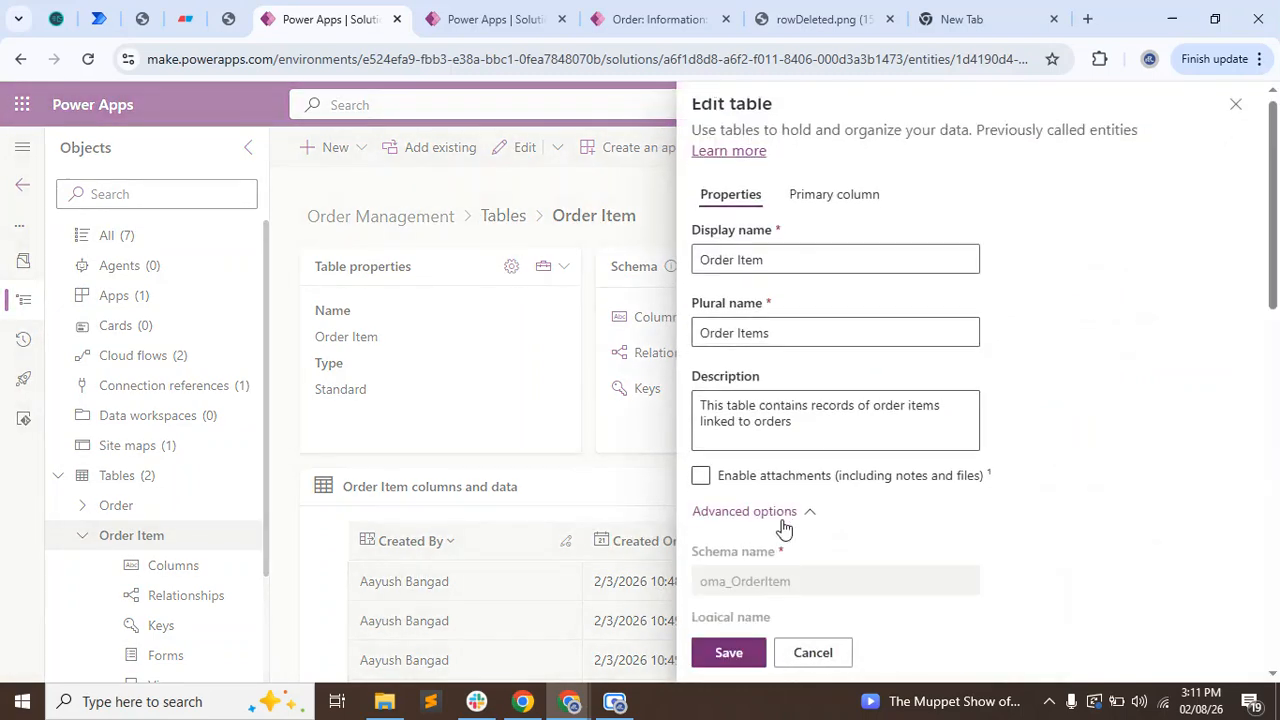
scroll(783, 526, "down", 6)
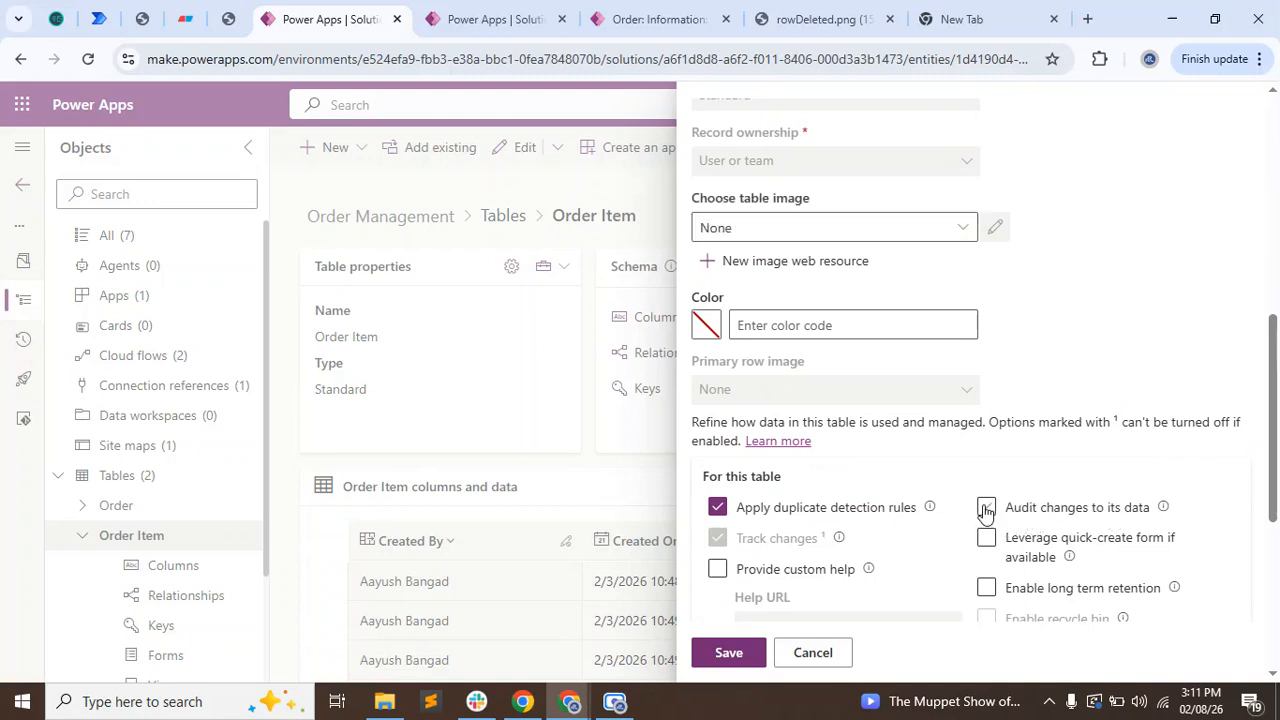
left_click(986, 510)
left_click(736, 655)
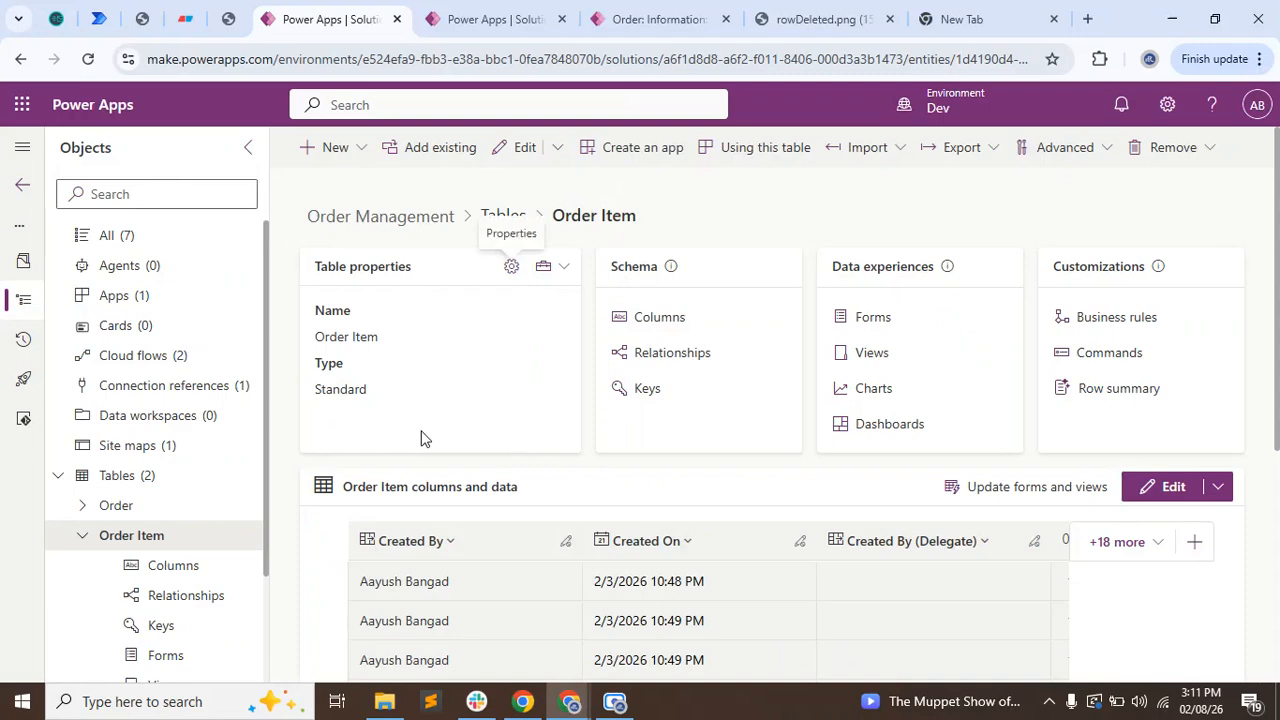
Enable auditing for the Order lookup column of the Order Item table in its advanced options and save the column.
left_click(660, 318)
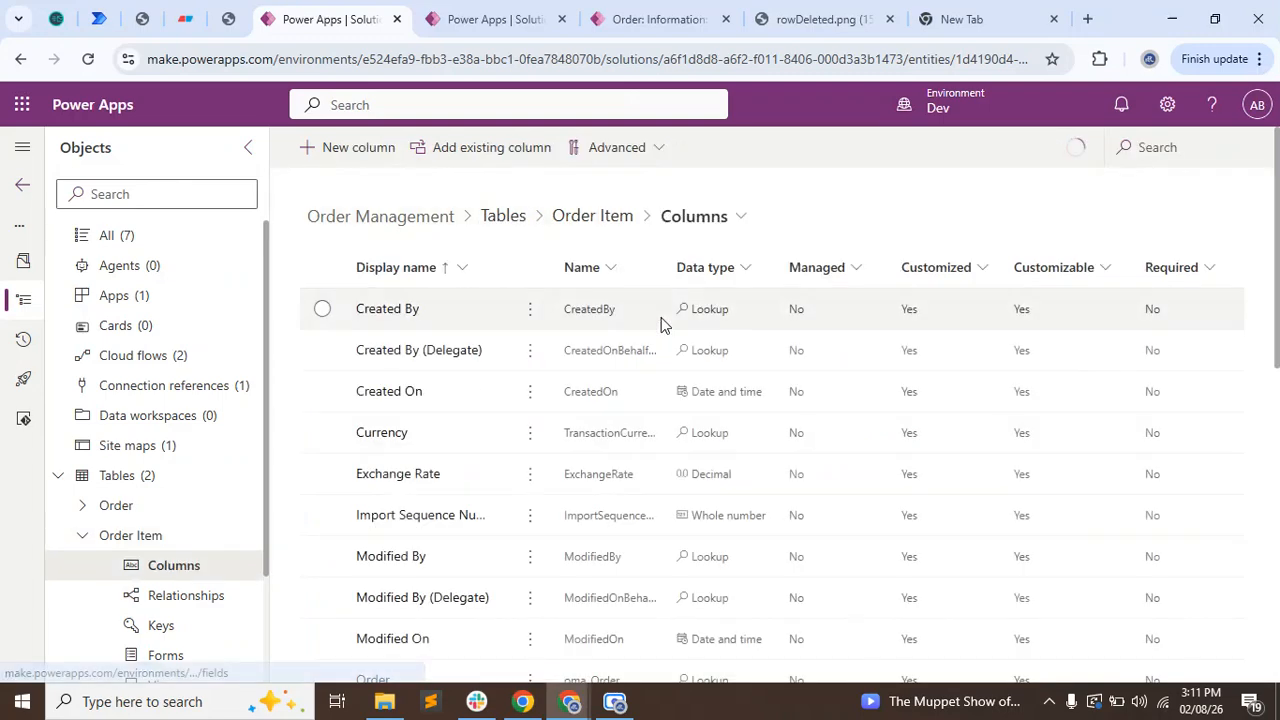
scroll(425, 515, "down", 1)
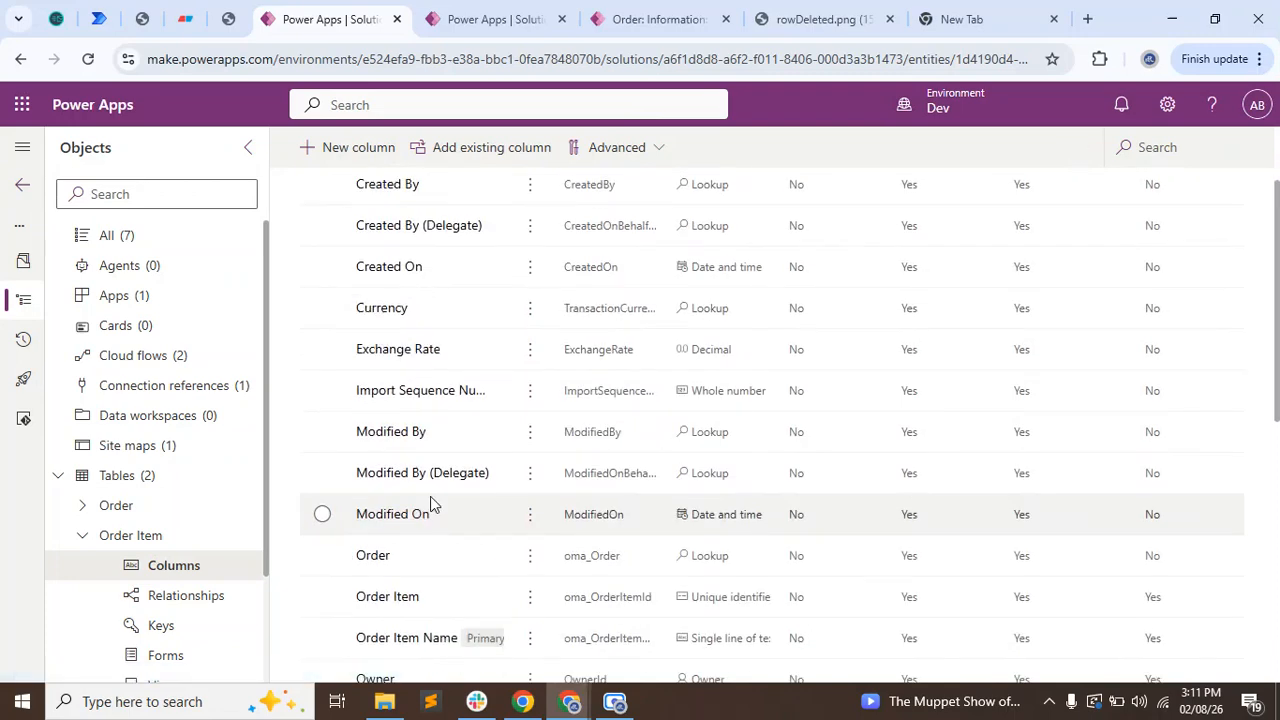
left_click(376, 562)
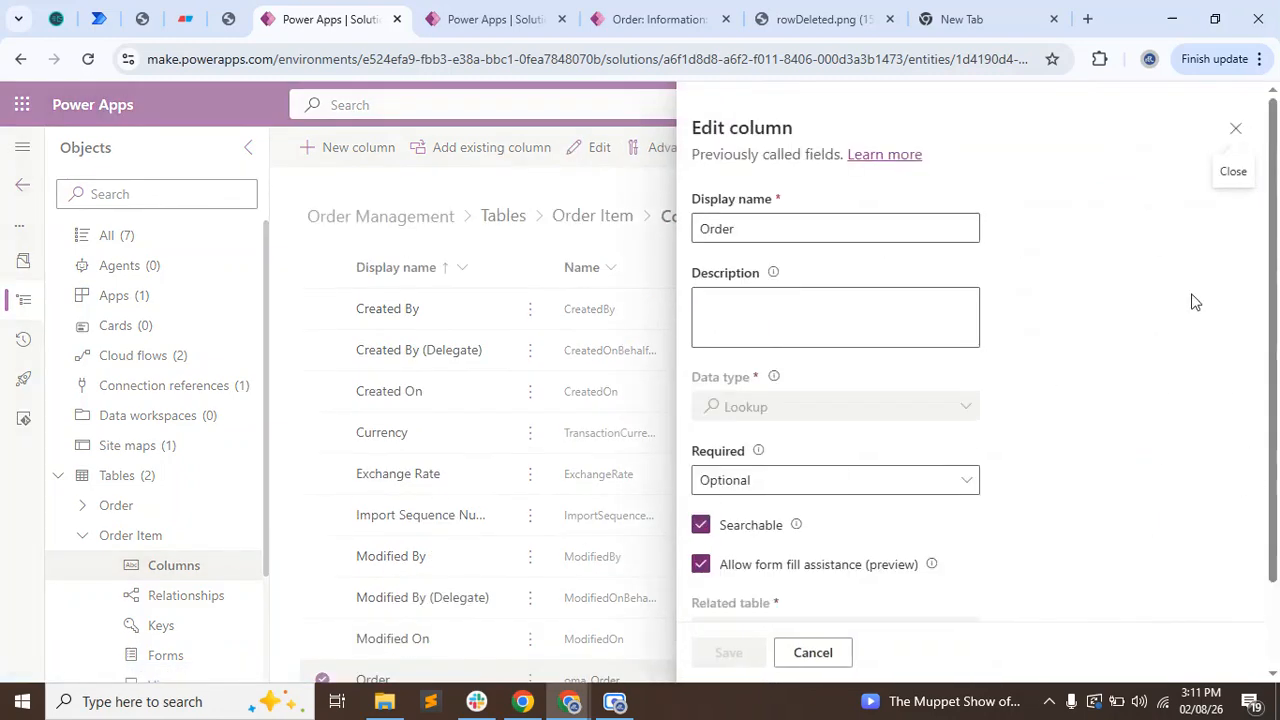
scroll(1000, 400, "down", 2)
left_click(795, 571)
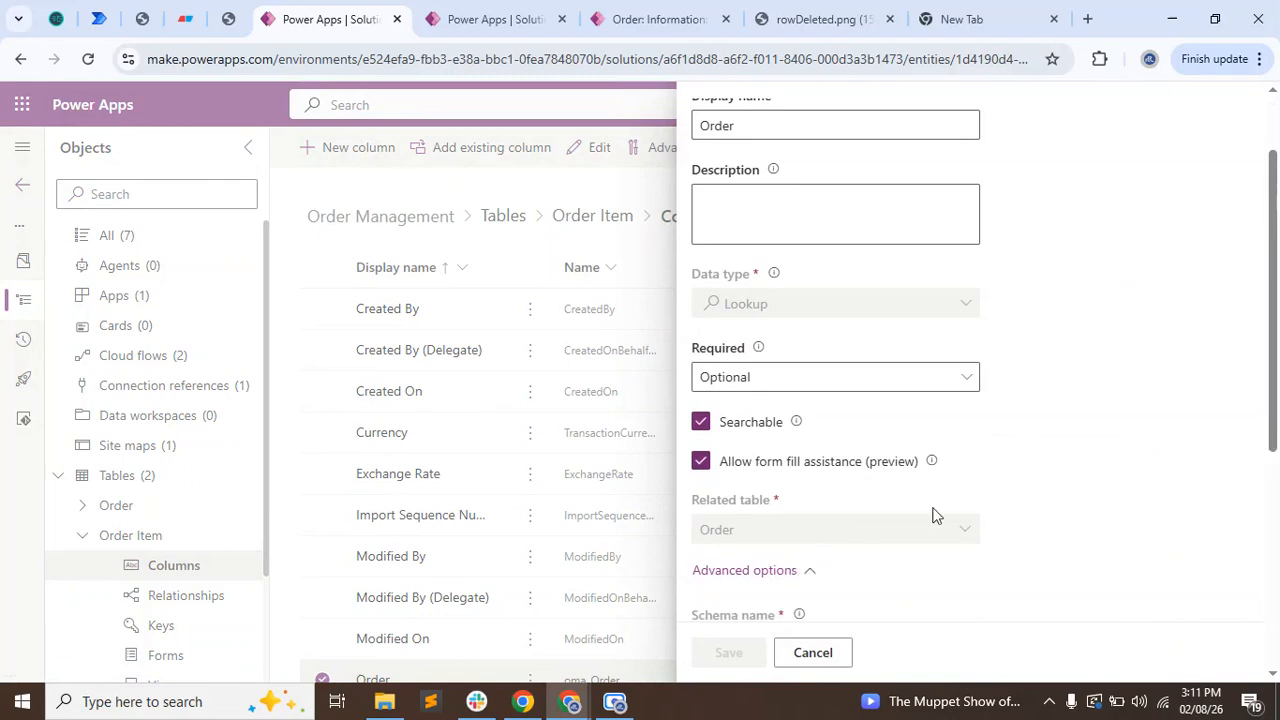
scroll(1000, 480, "down", 3)
scroll(1088, 444, "down", 3)
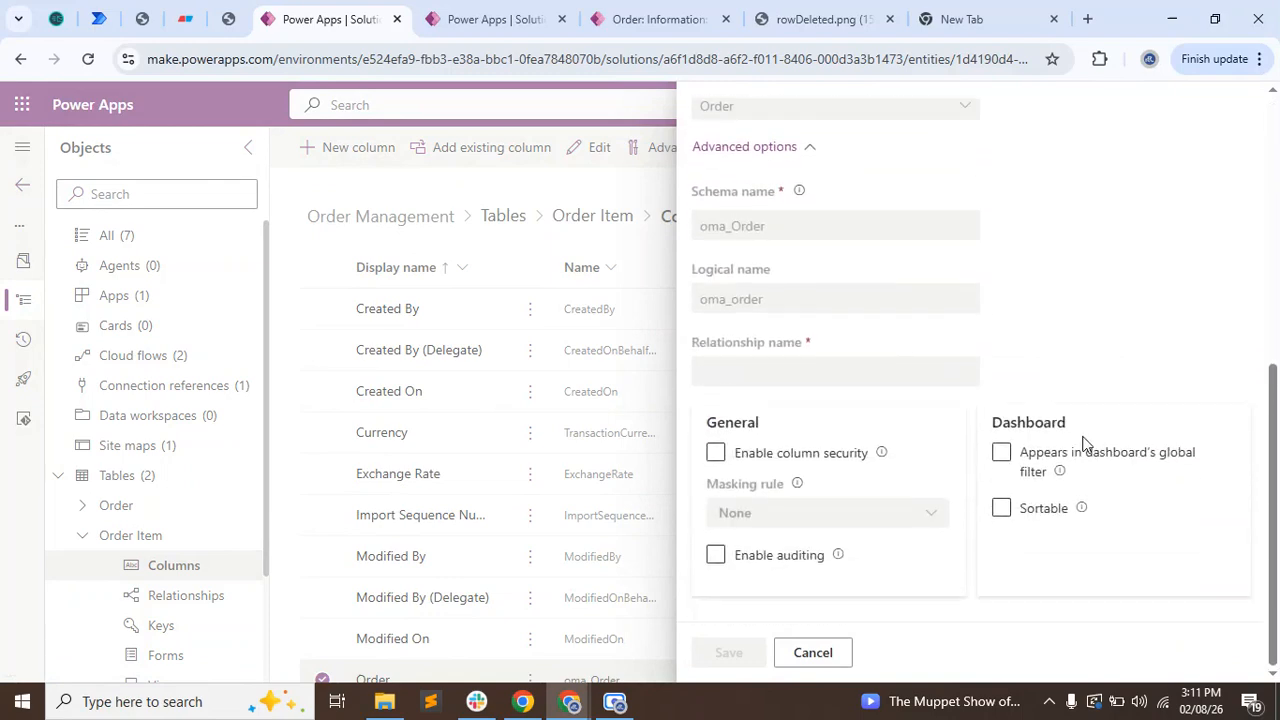
left_click(716, 556)
left_click(727, 653)
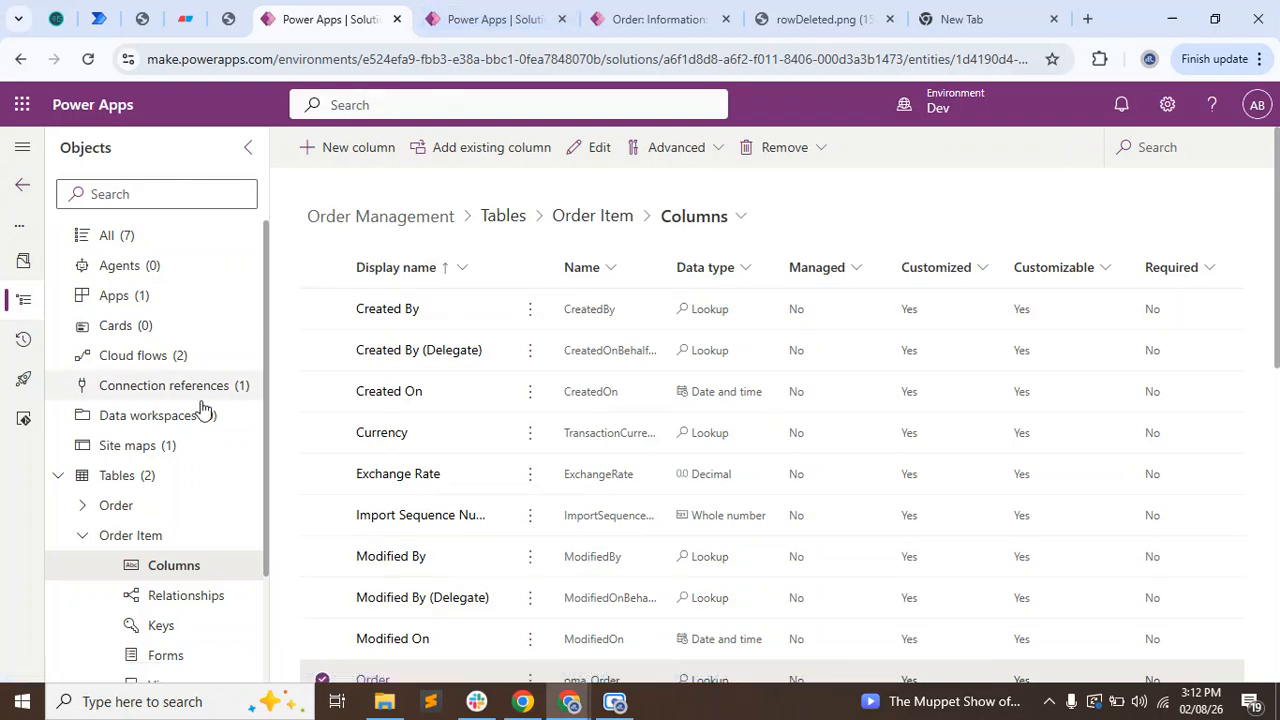
Open the Update Total Price When Deleted cloud flow of the solution for editing.
left_click(172, 356)
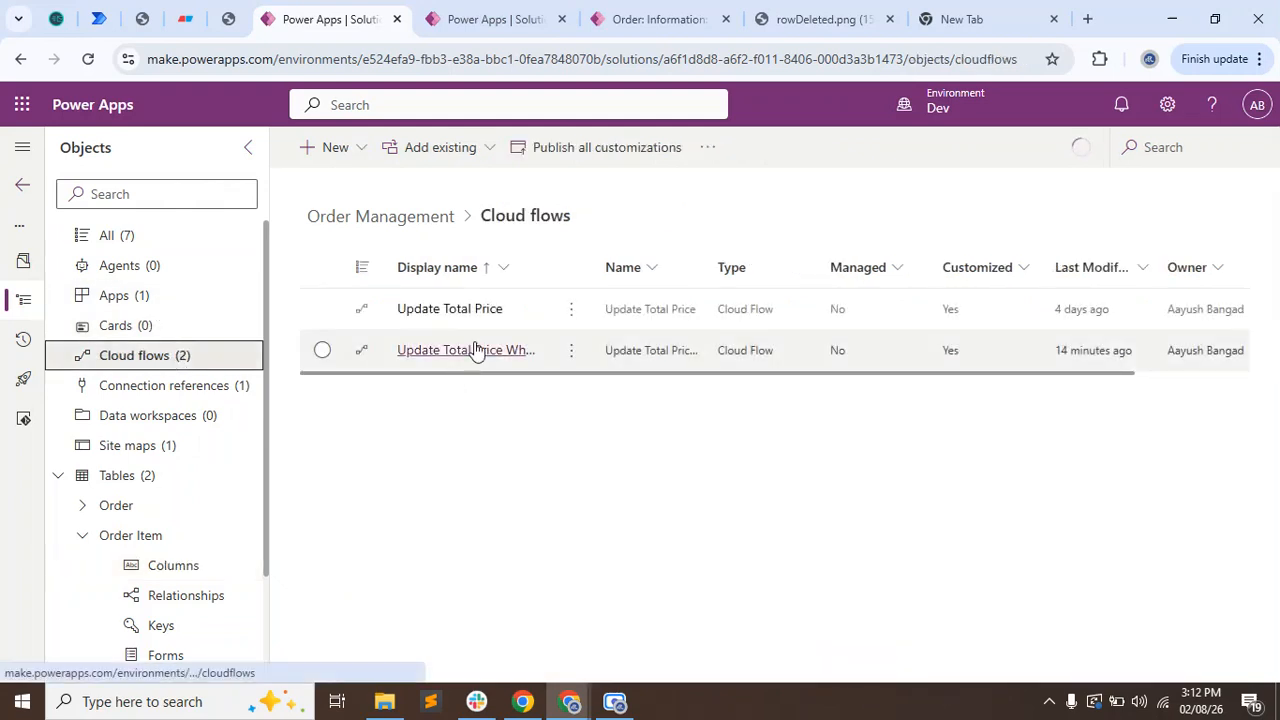
left_click(475, 349)
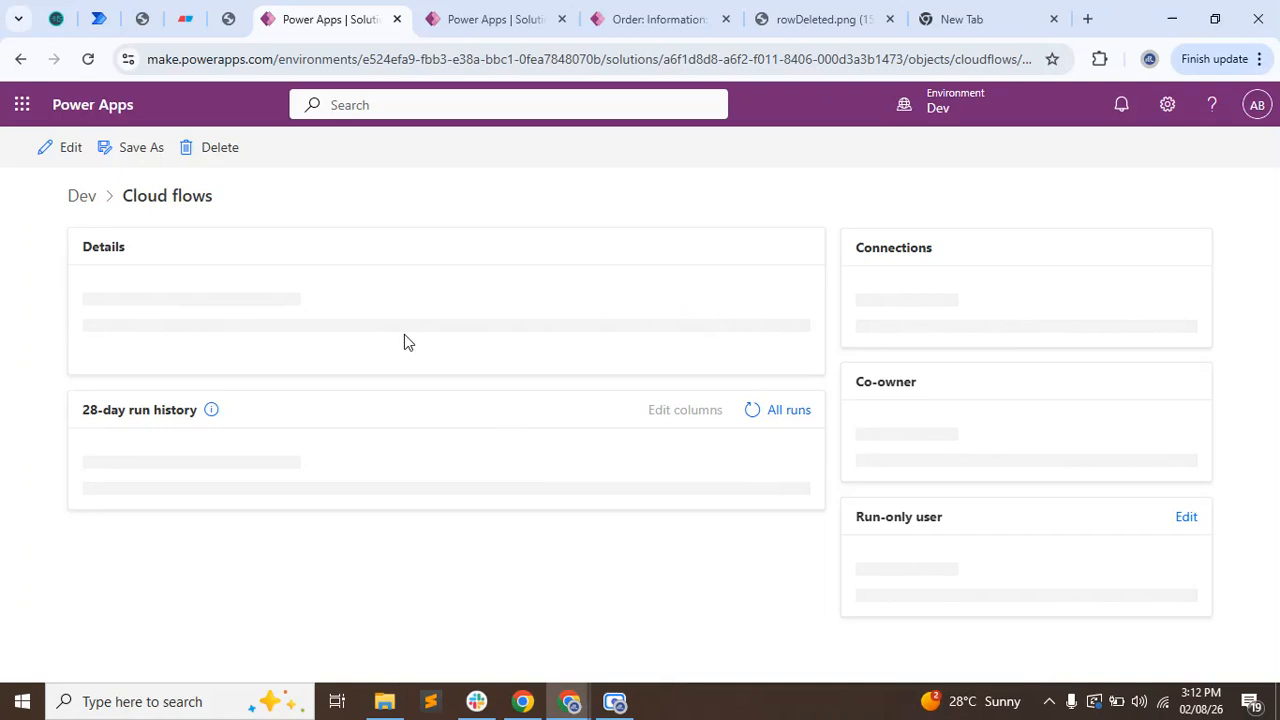
left_click(72, 150)
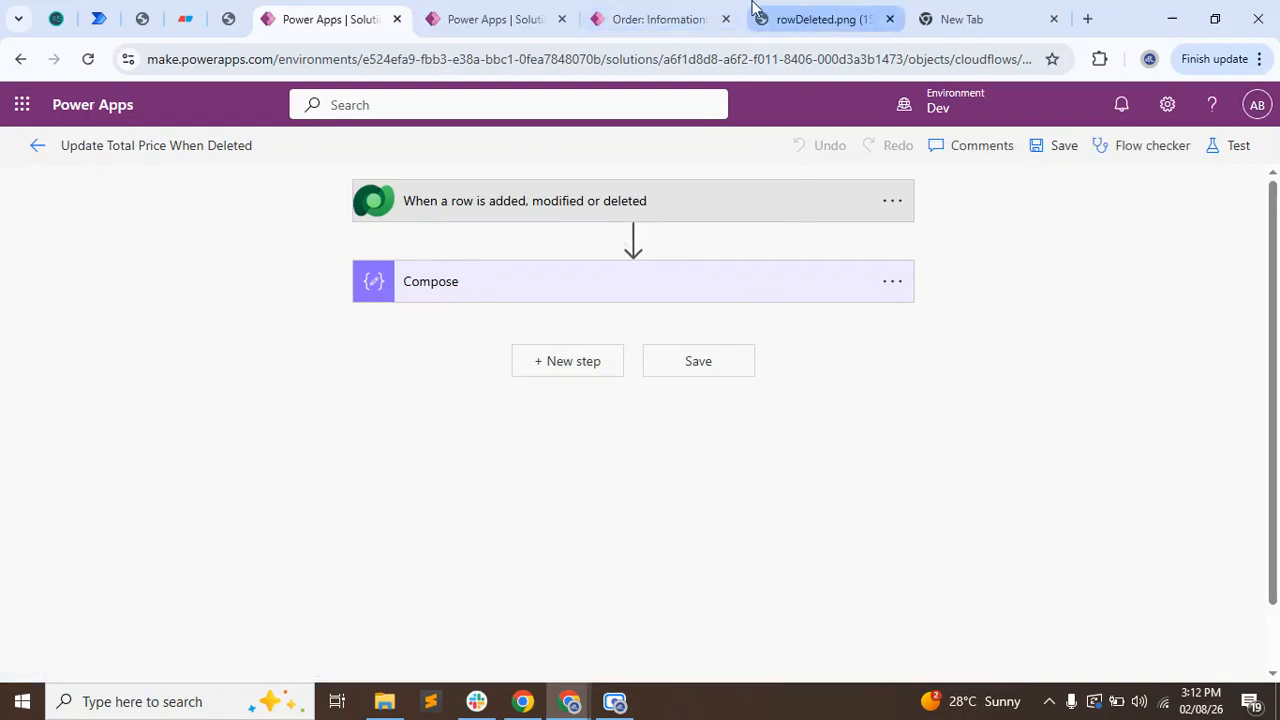
Refresh the order 0004 record in the Order Management app and return to the flow editor.
left_click(690, 18)
left_click(1168, 174)
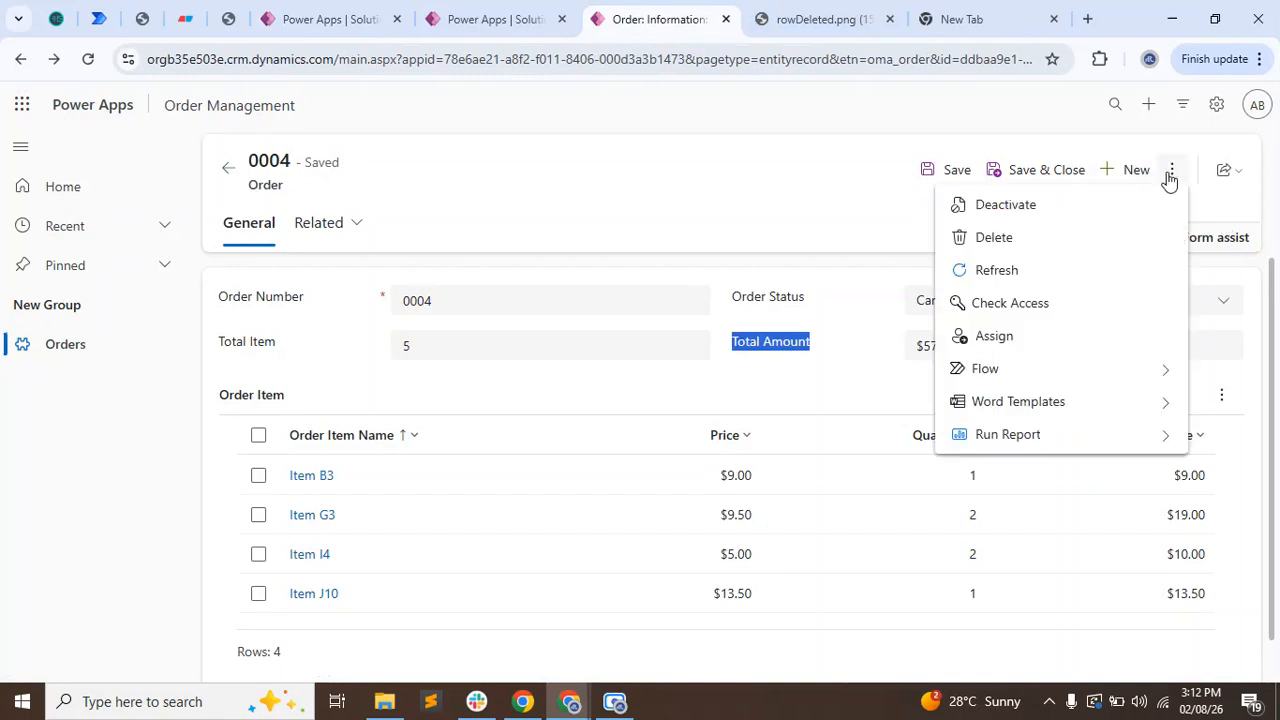
left_click(1064, 272)
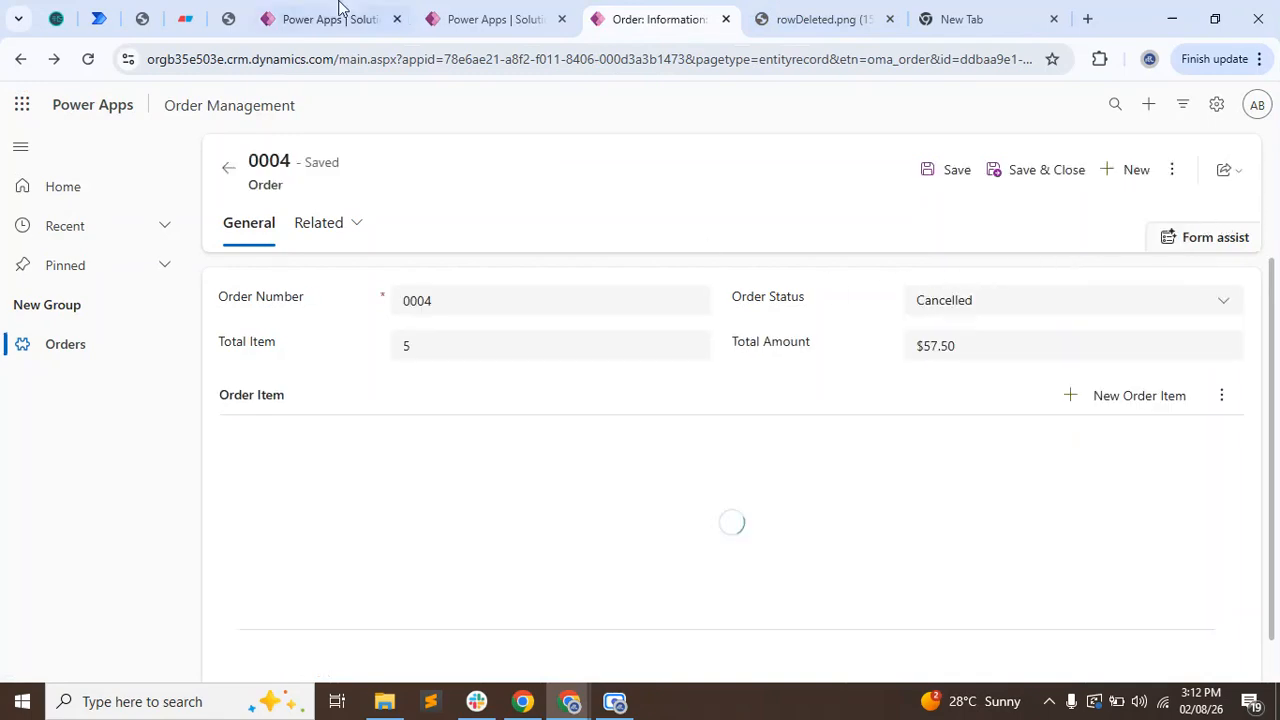
left_click(340, 17)
left_click(578, 360)
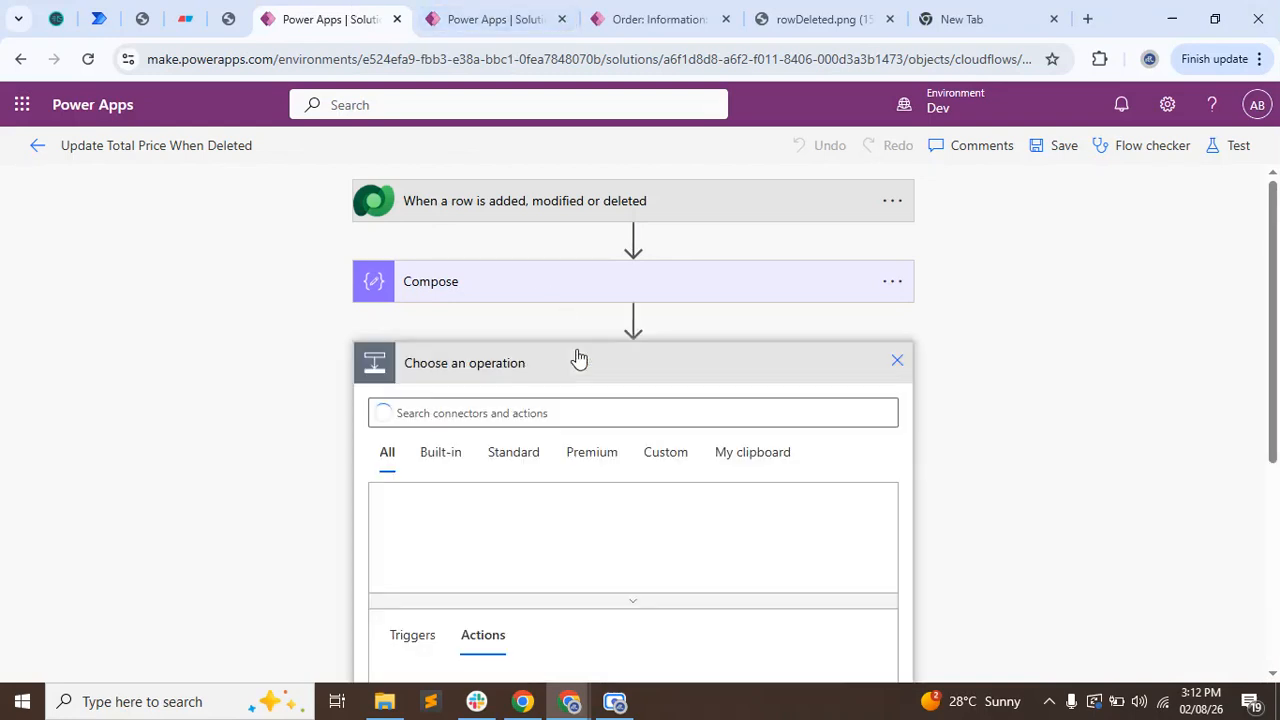
left_click(551, 410)
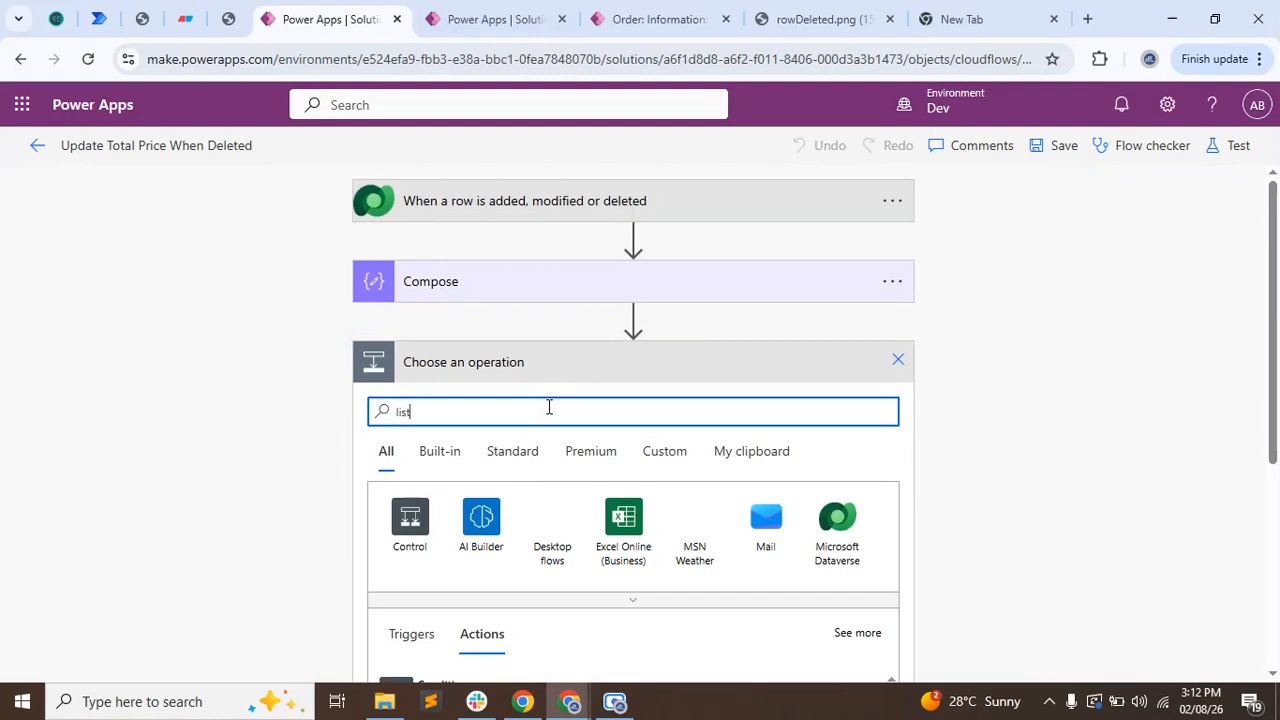
type("rows")
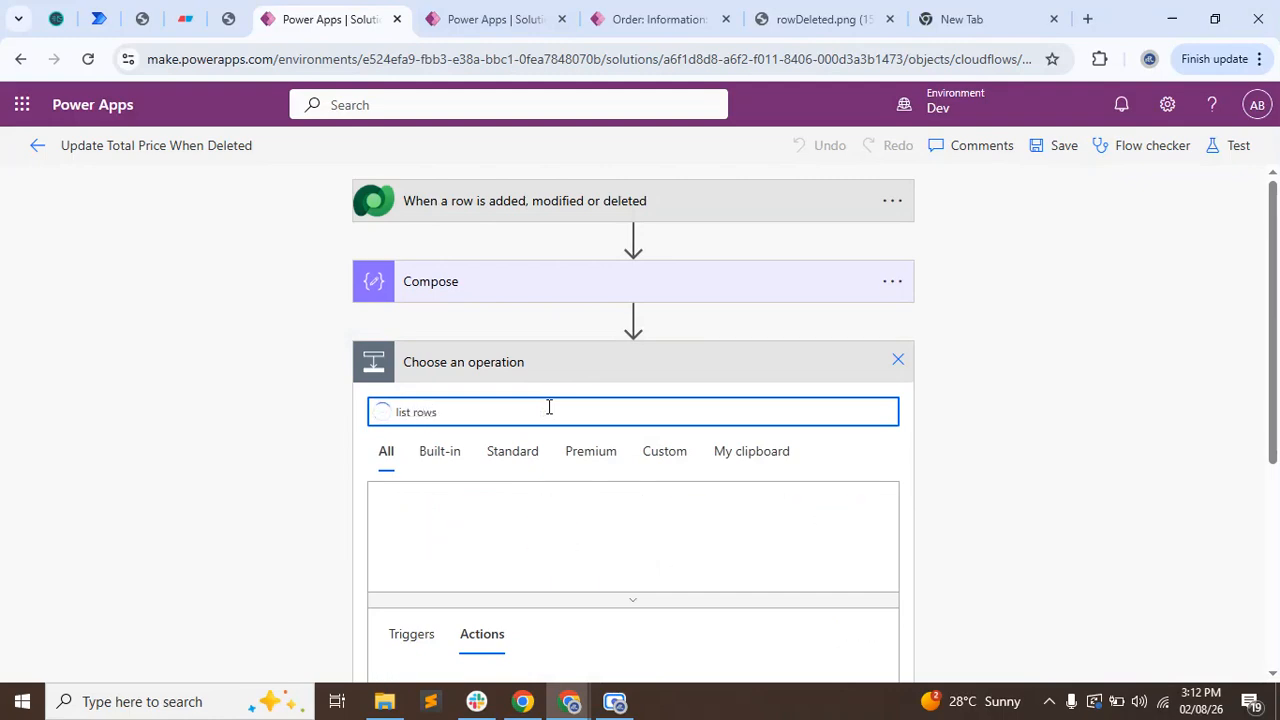
scroll(271, 480, "down", 3)
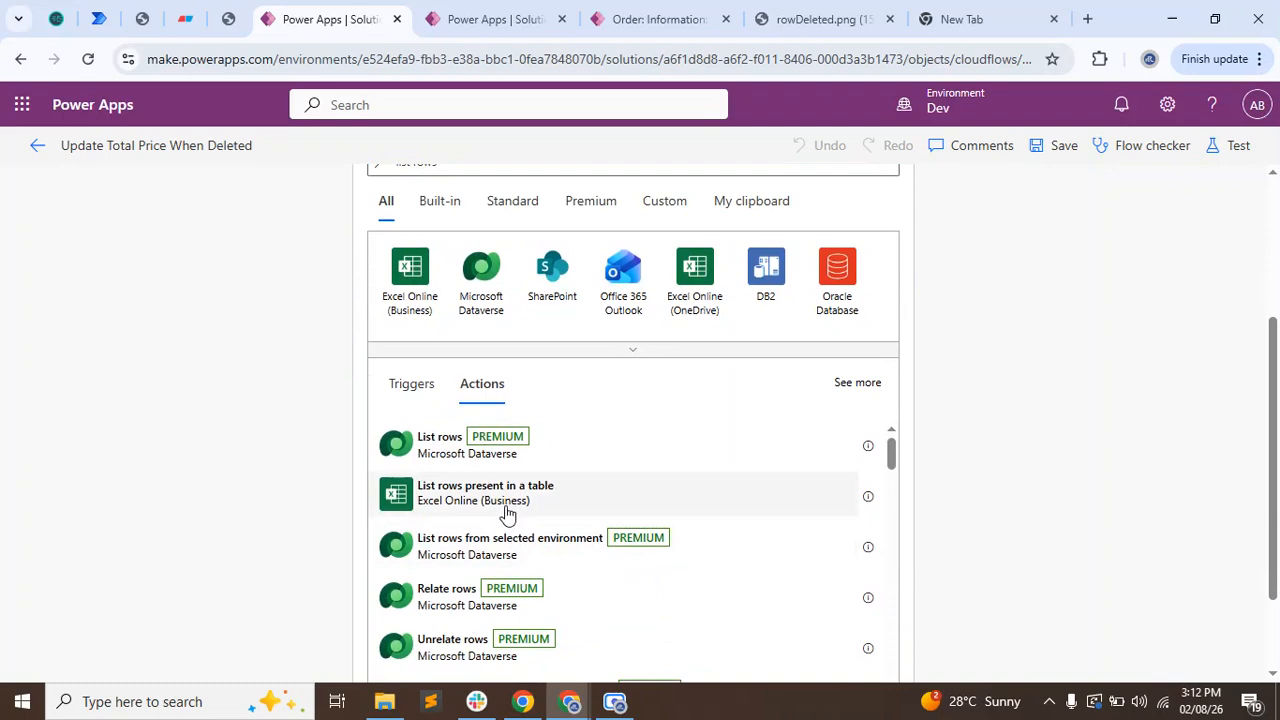
left_click(507, 514)
left_click(886, 293)
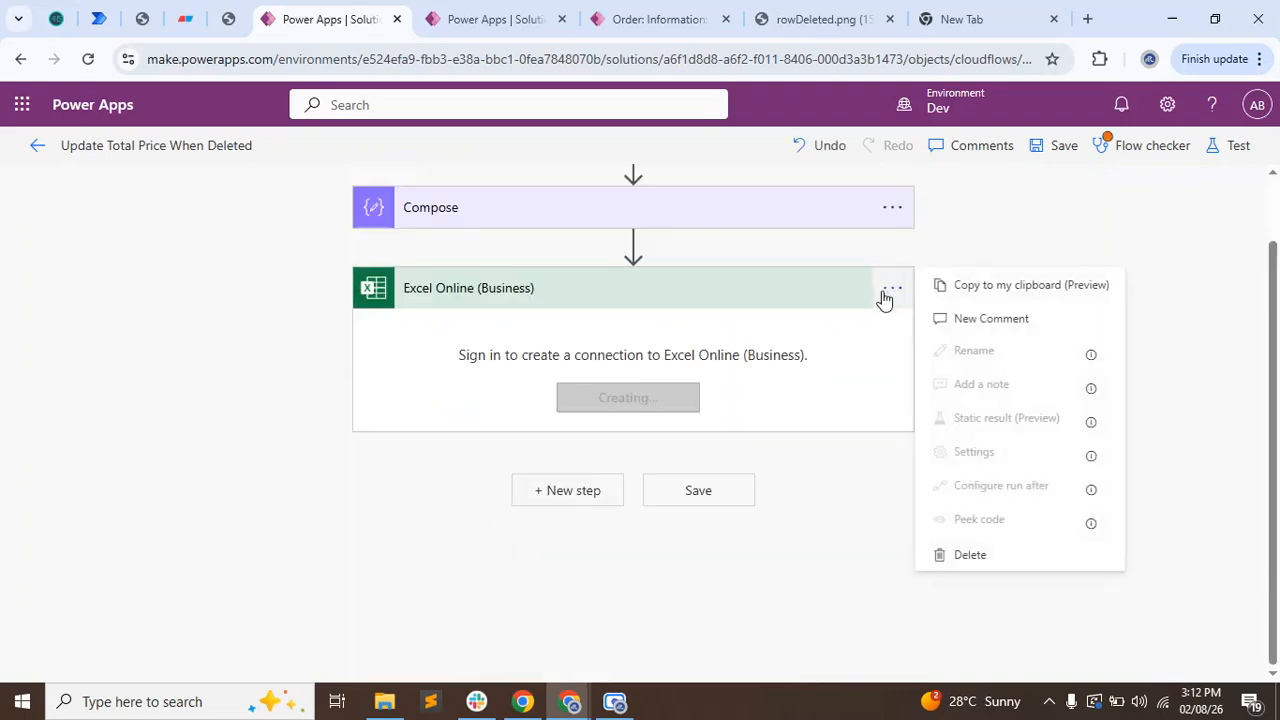
left_click(965, 556)
left_click(655, 456)
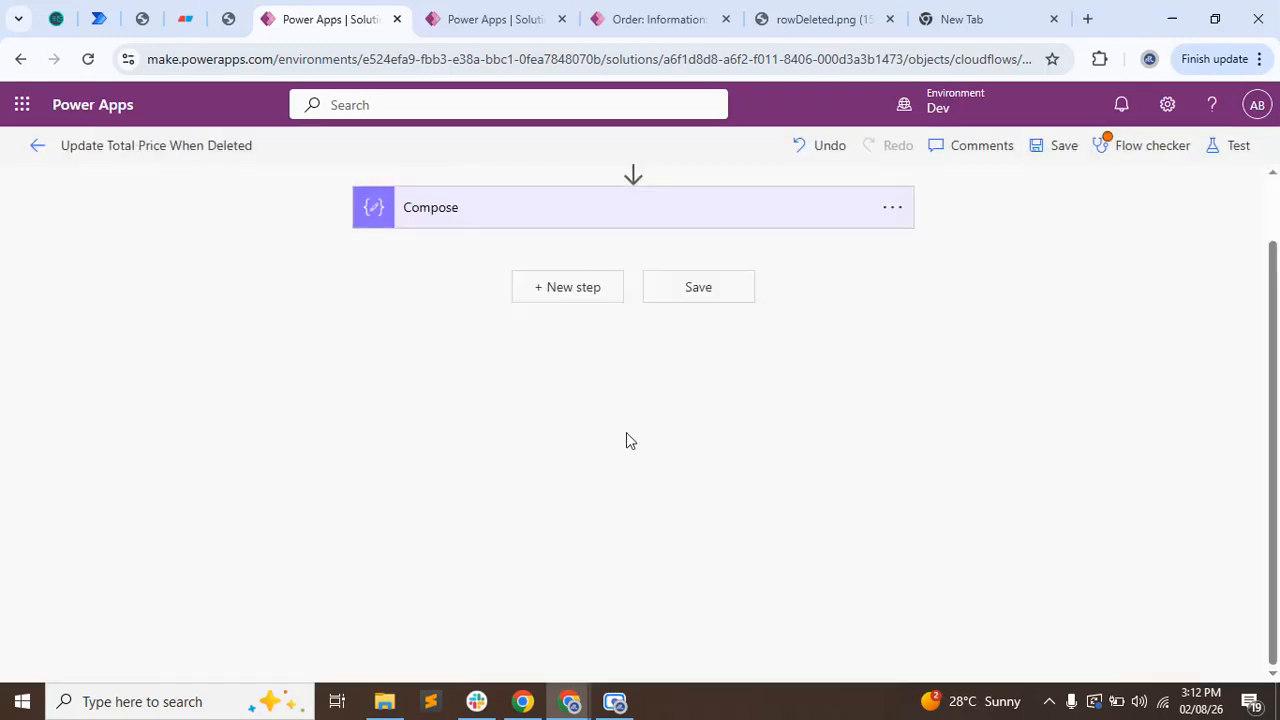
Add the Microsoft Dataverse action List rows from selected environment after the Compose action.
left_click(555, 292)
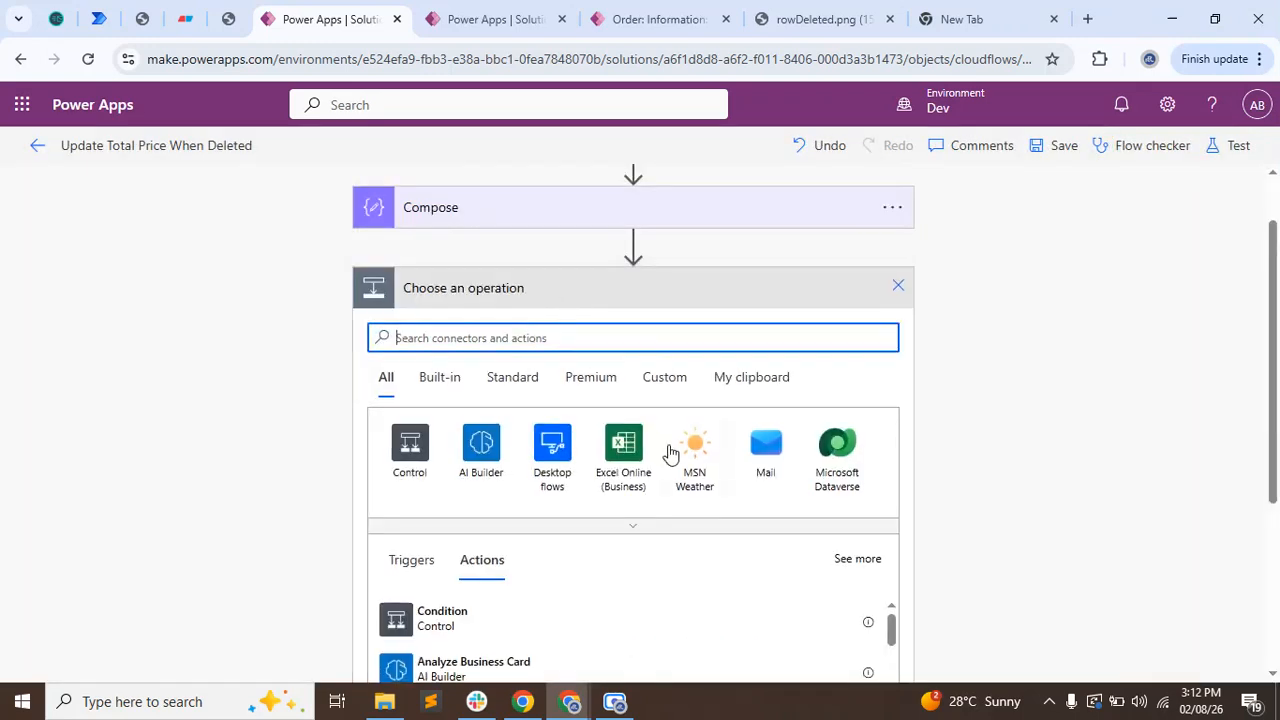
left_click(836, 480)
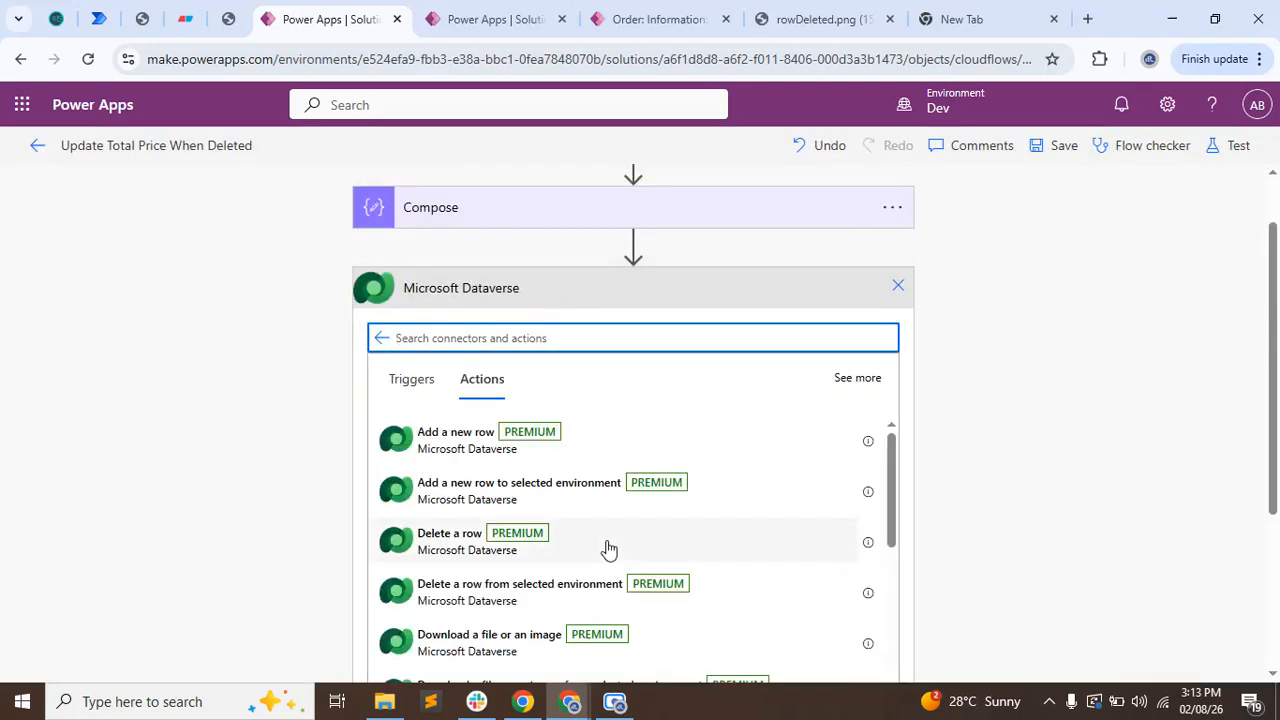
scroll(608, 548, "down", 1)
scroll(608, 548, "down", 3)
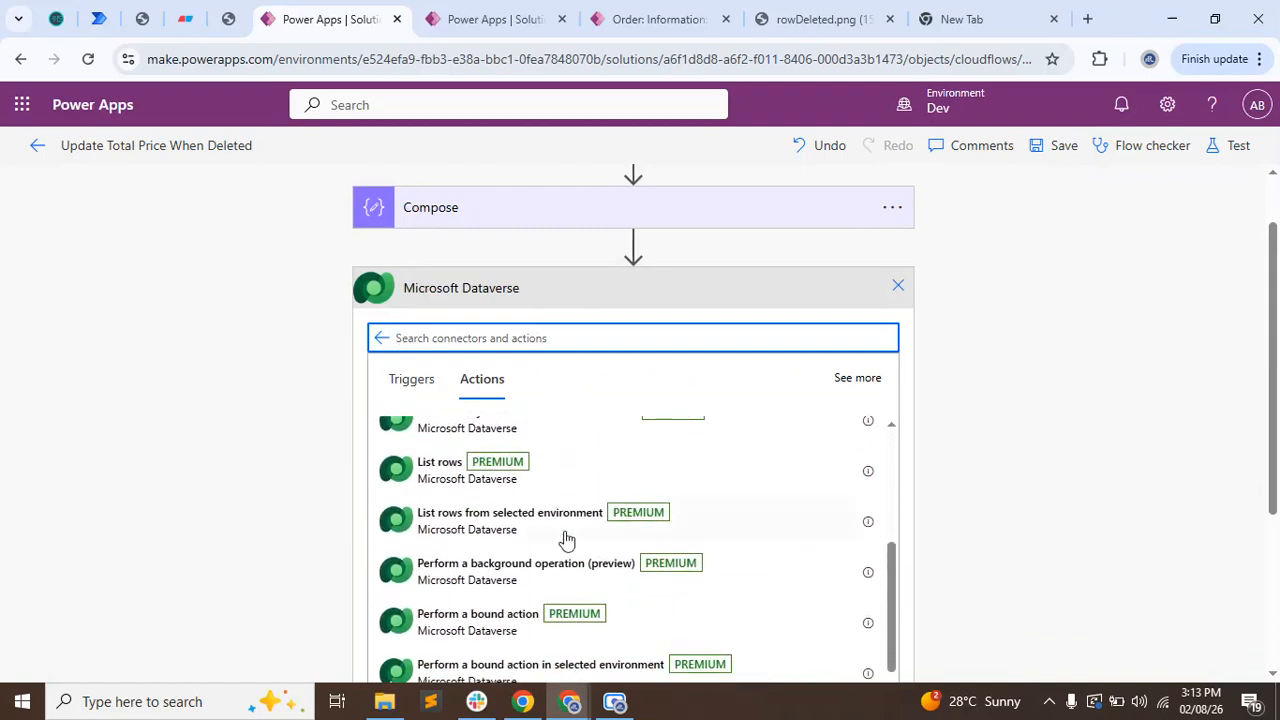
left_click(484, 537)
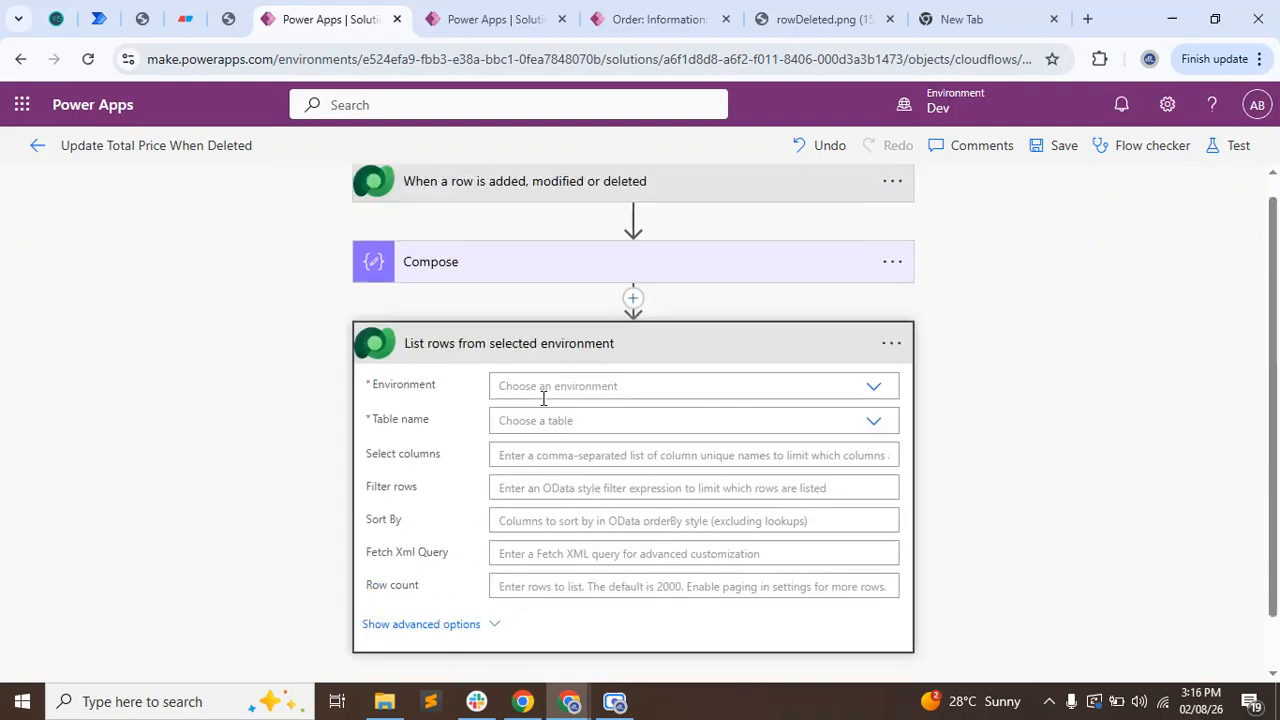
Set the List rows action's environment to (Current) and its table name to Audits.
left_click(543, 388)
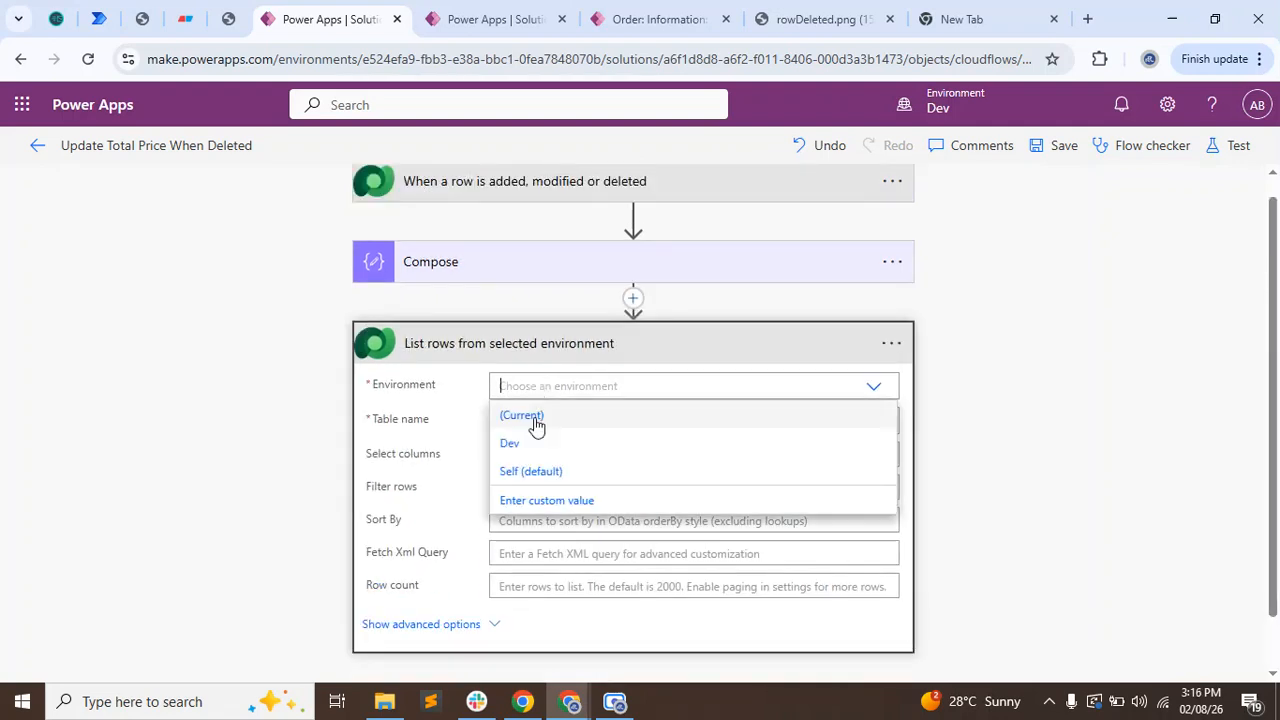
left_click(510, 418)
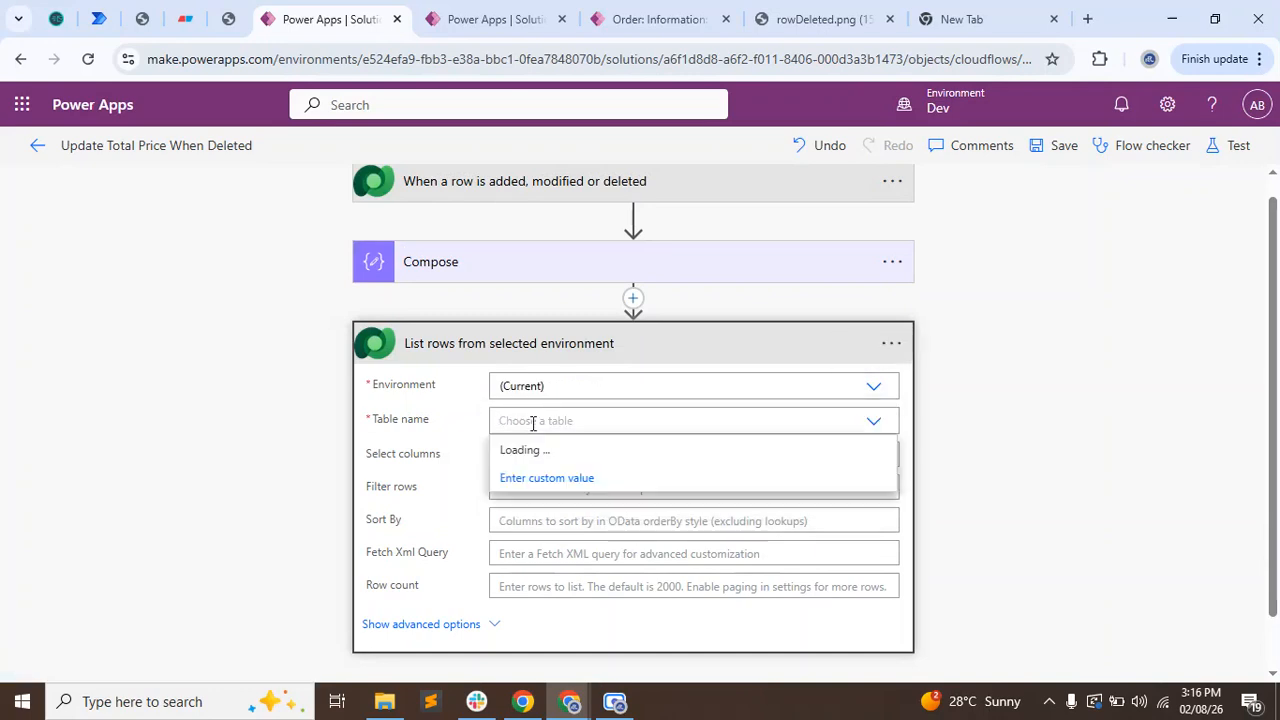
type("aud")
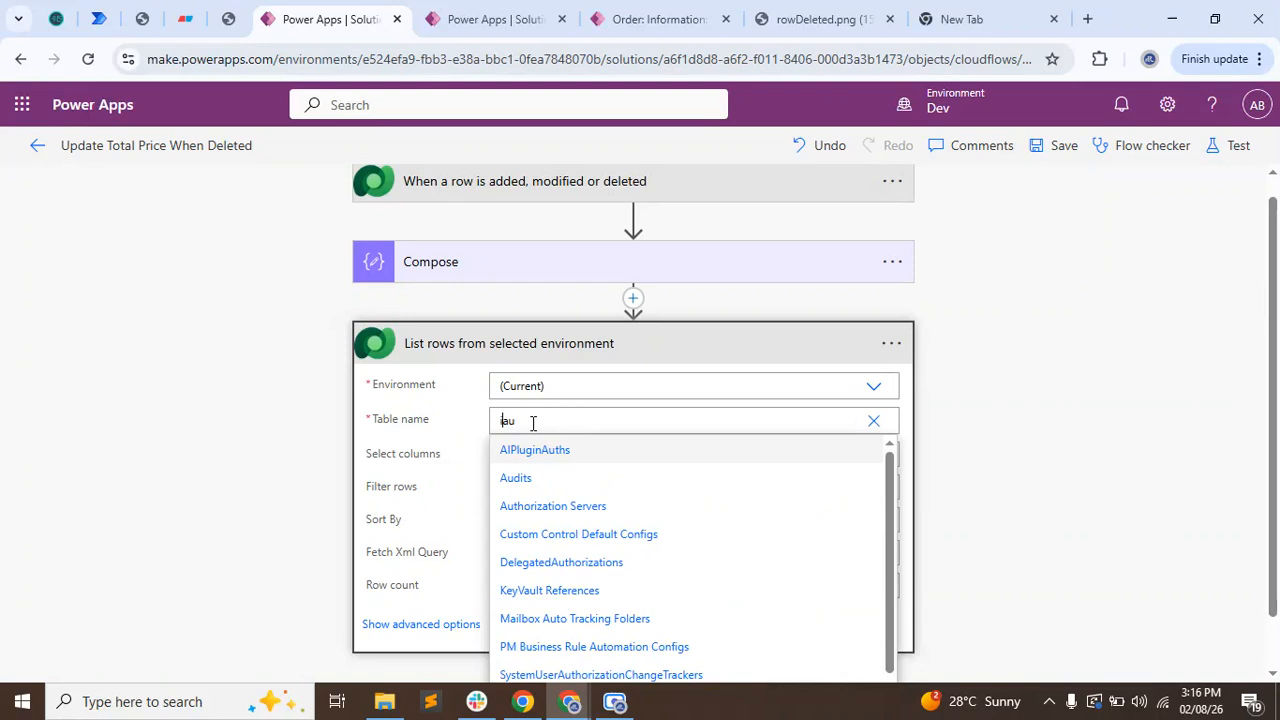
key("ctrl+a")
type("audit")
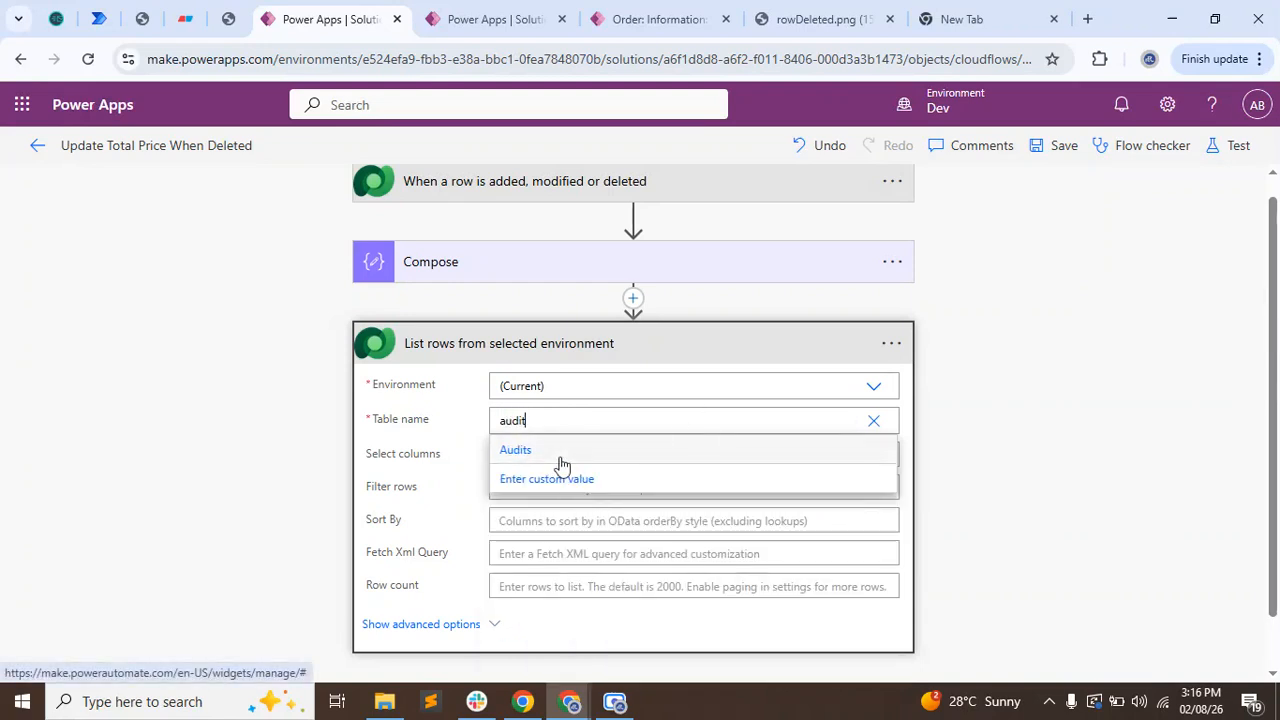
left_click(561, 463)
left_click(561, 458)
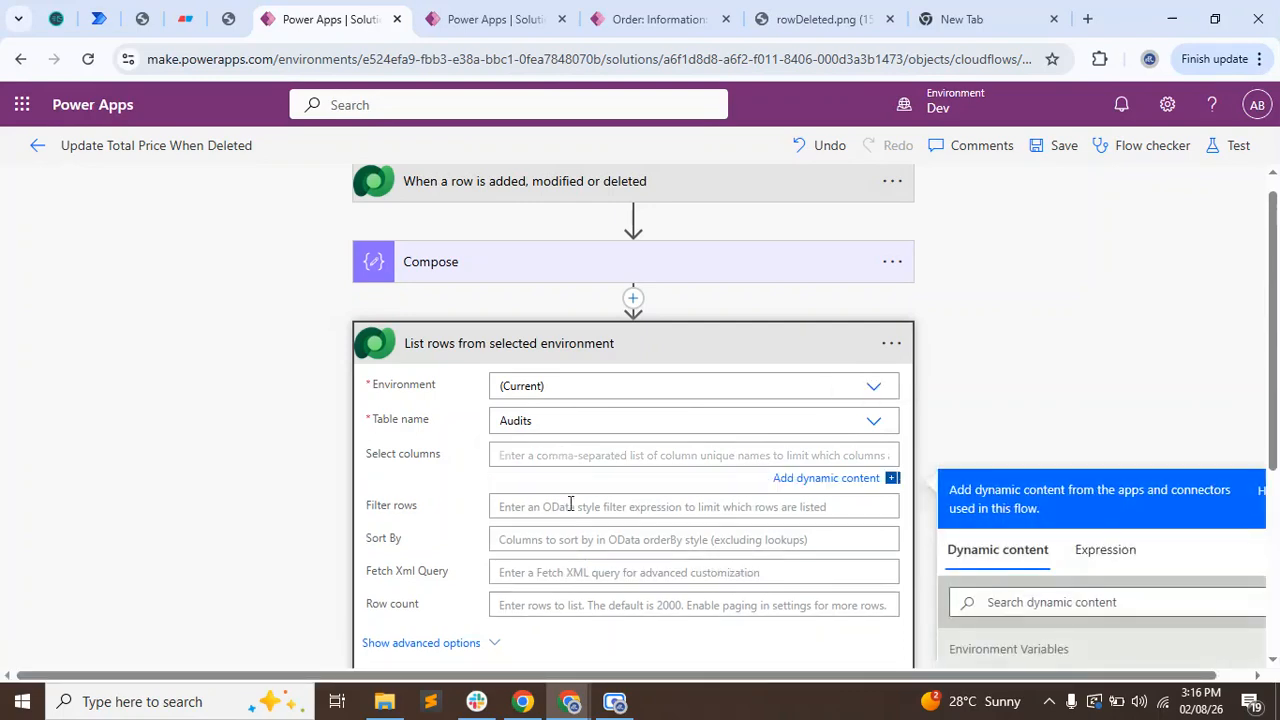
Set the row filter to _objectid_value eq '' with the trigger's Order Item unique identifier inserted between the quotes.
left_click(532, 506)
type("_objectid_value")
scroll(750, 500, "down", 1)
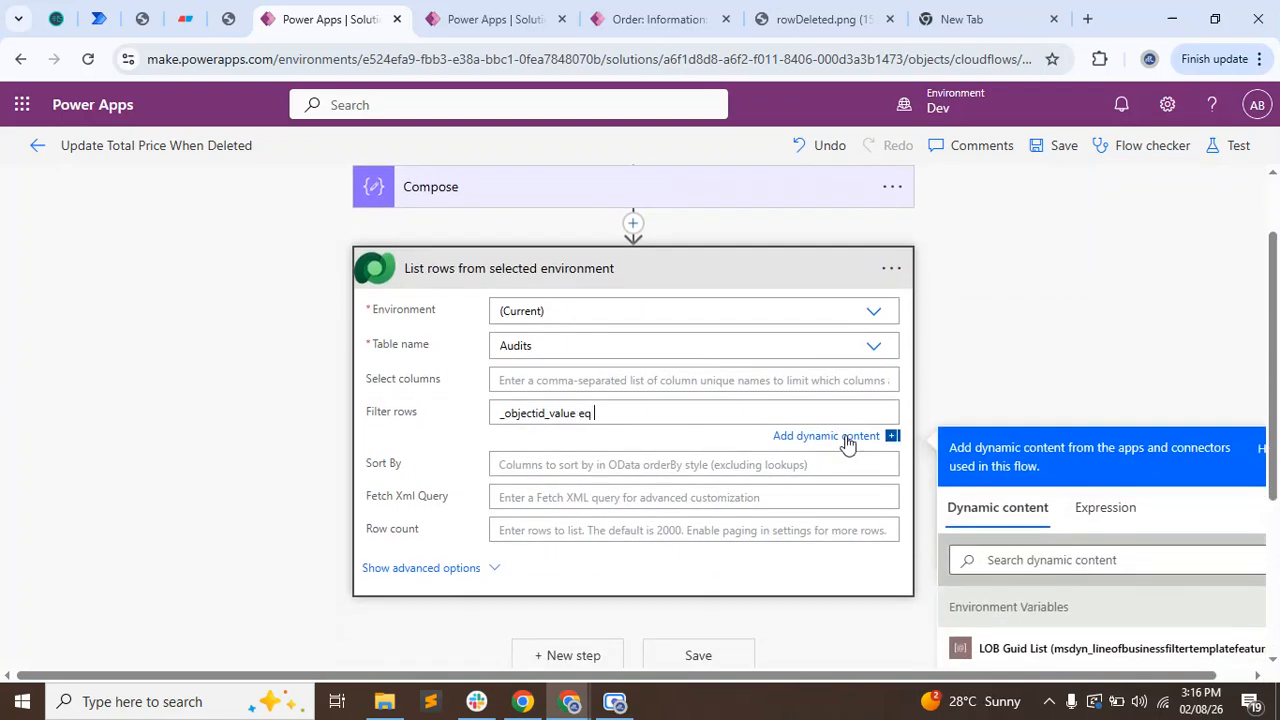
scroll(985, 362, "down", 2)
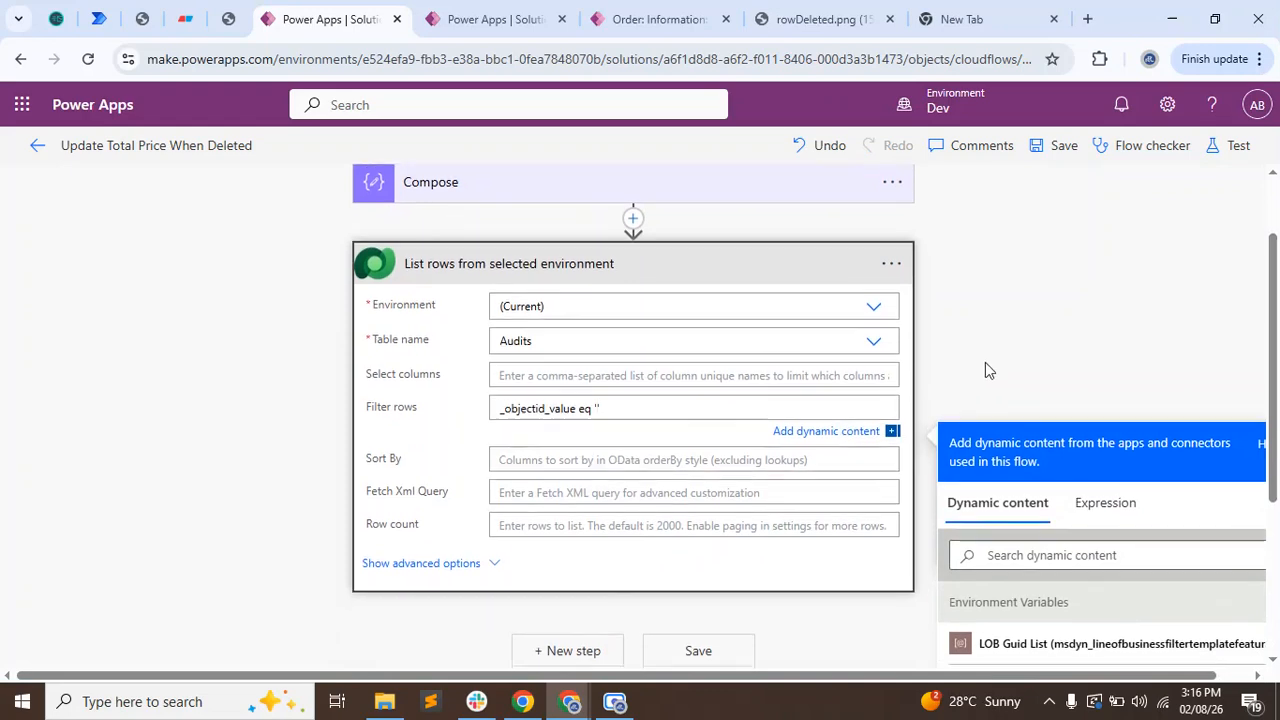
scroll(1062, 548, "down", 2)
left_click(1030, 370)
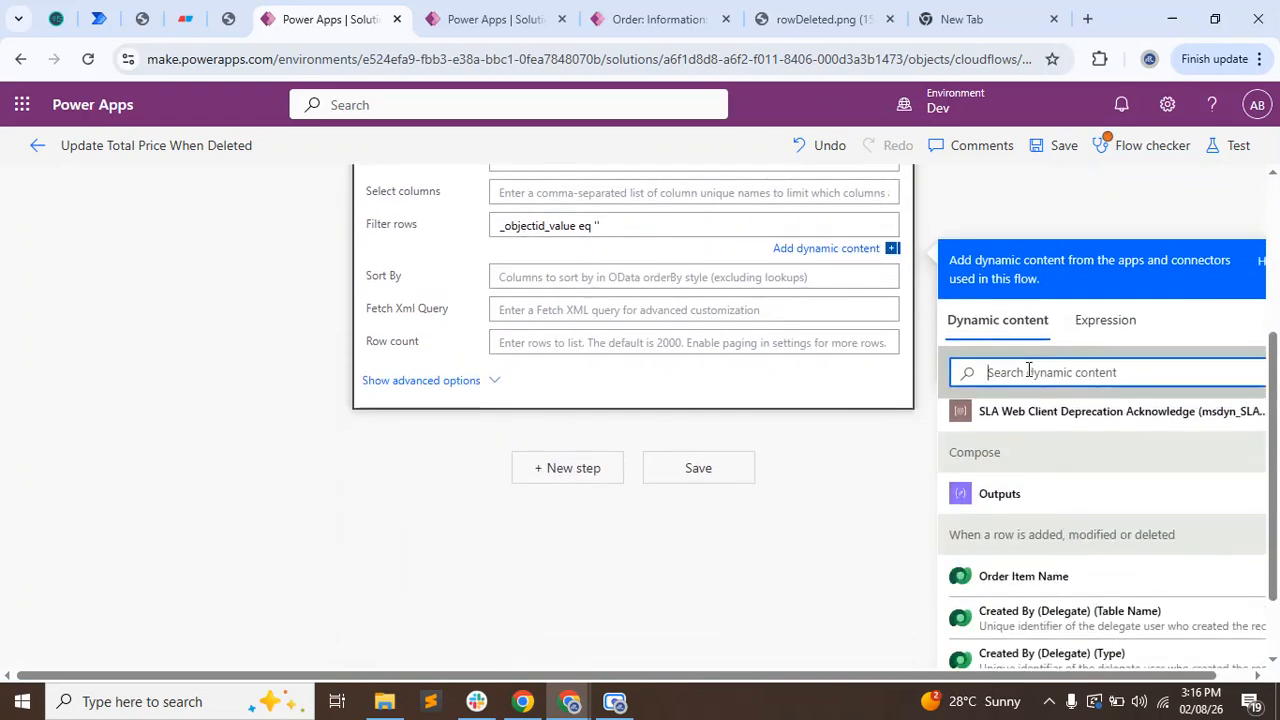
type("unique")
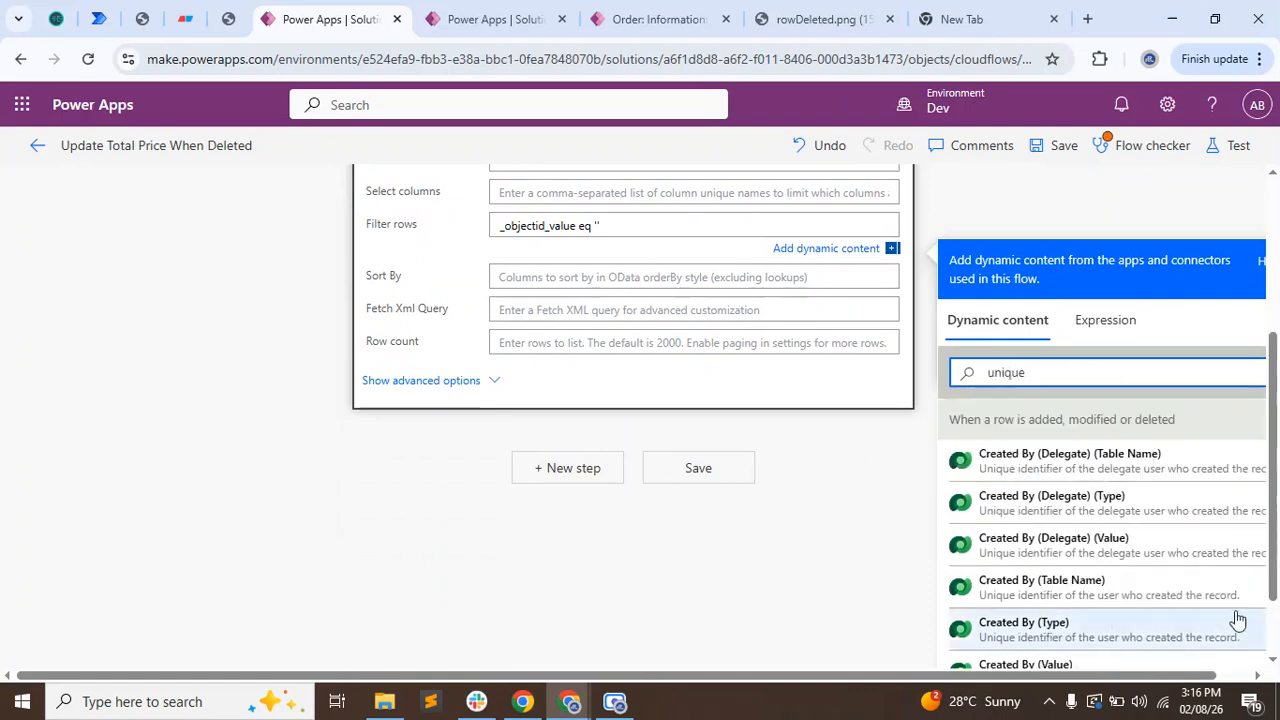
scroll(1183, 560, "down", 8)
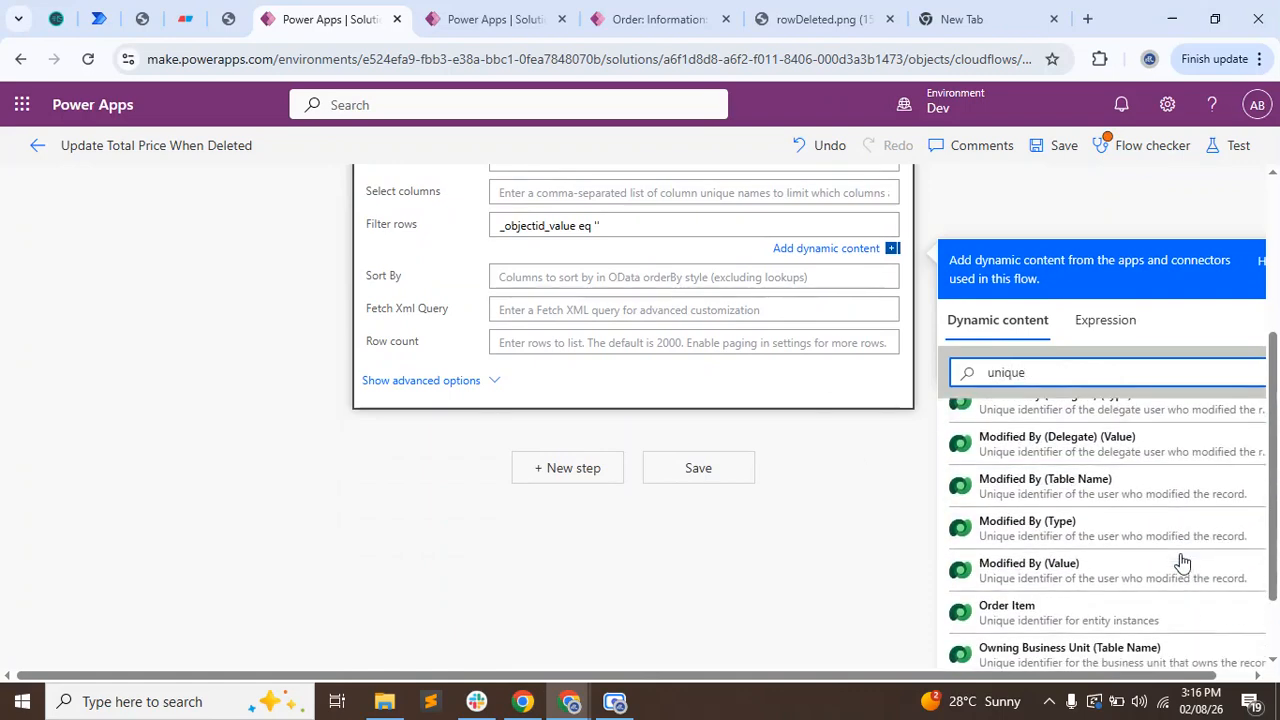
scroll(1183, 560, "up", 3)
left_click(1010, 596)
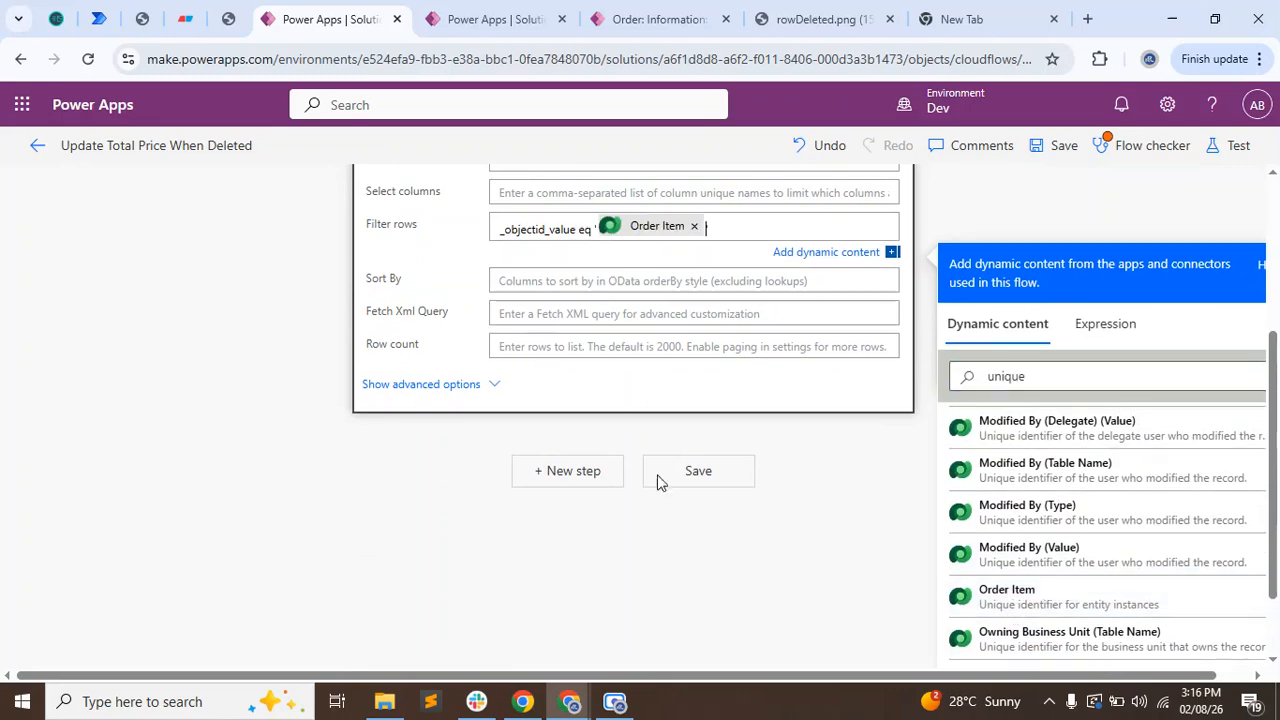
type("'")
left_click(208, 386)
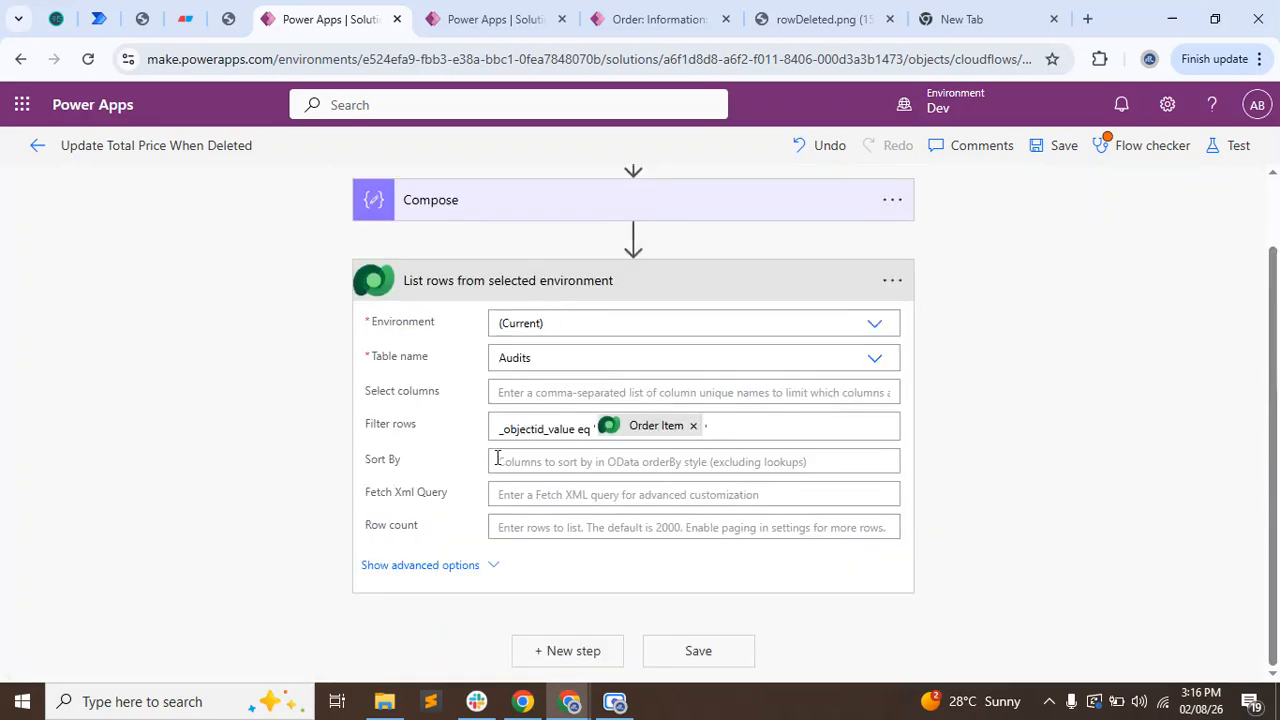
Sort the listed audit rows by createdon desc.
left_click(557, 463)
type("createdon desc")
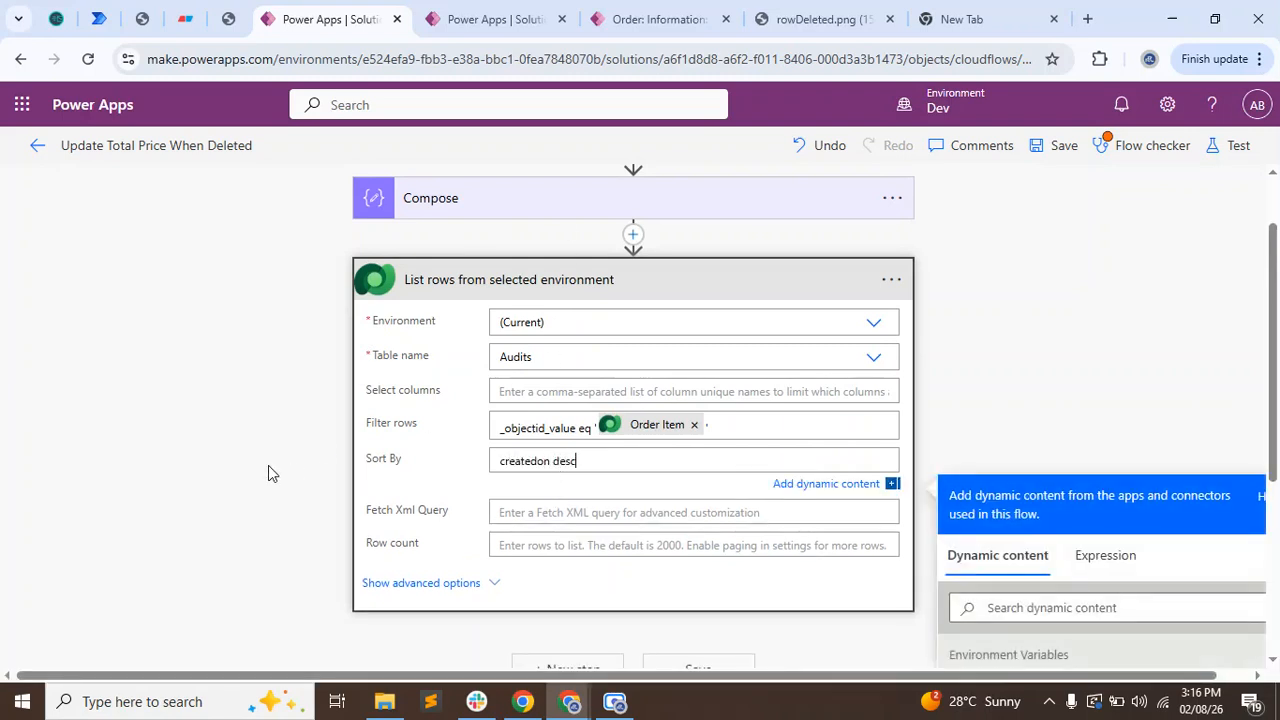
left_click(268, 465)
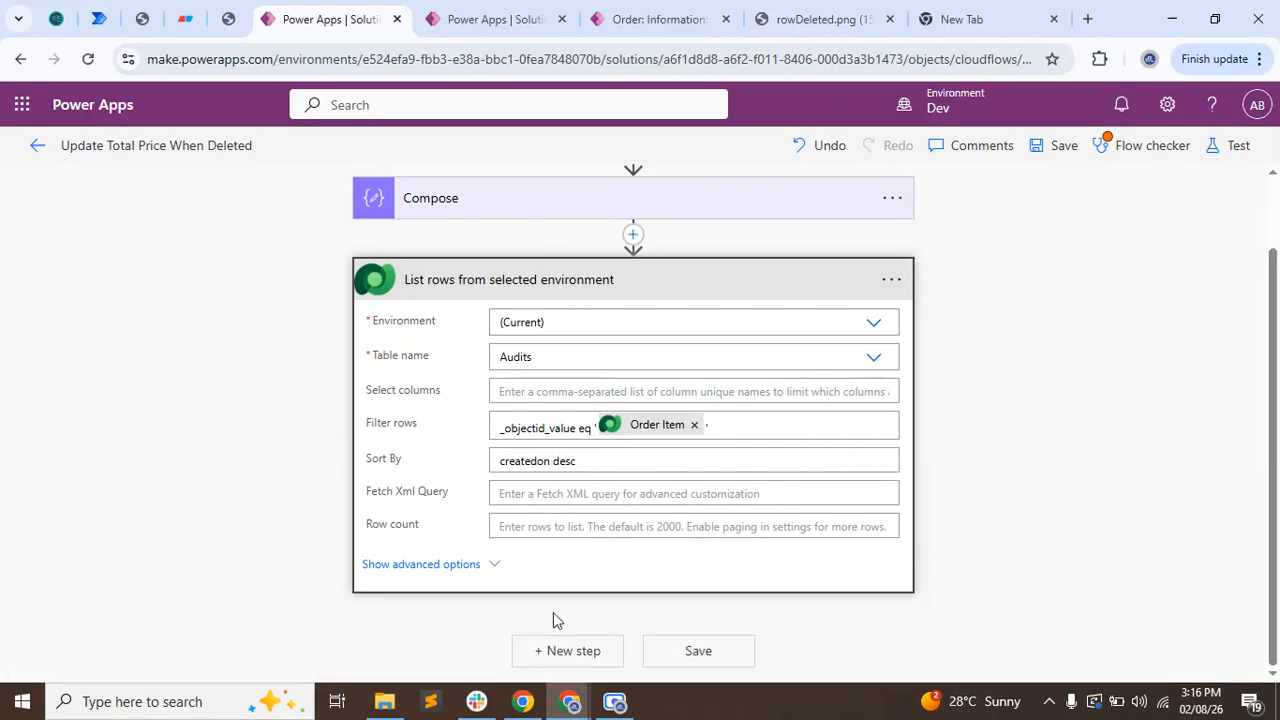
Limit the List rows action to a row count of 1.
left_click(543, 530)
type("1")
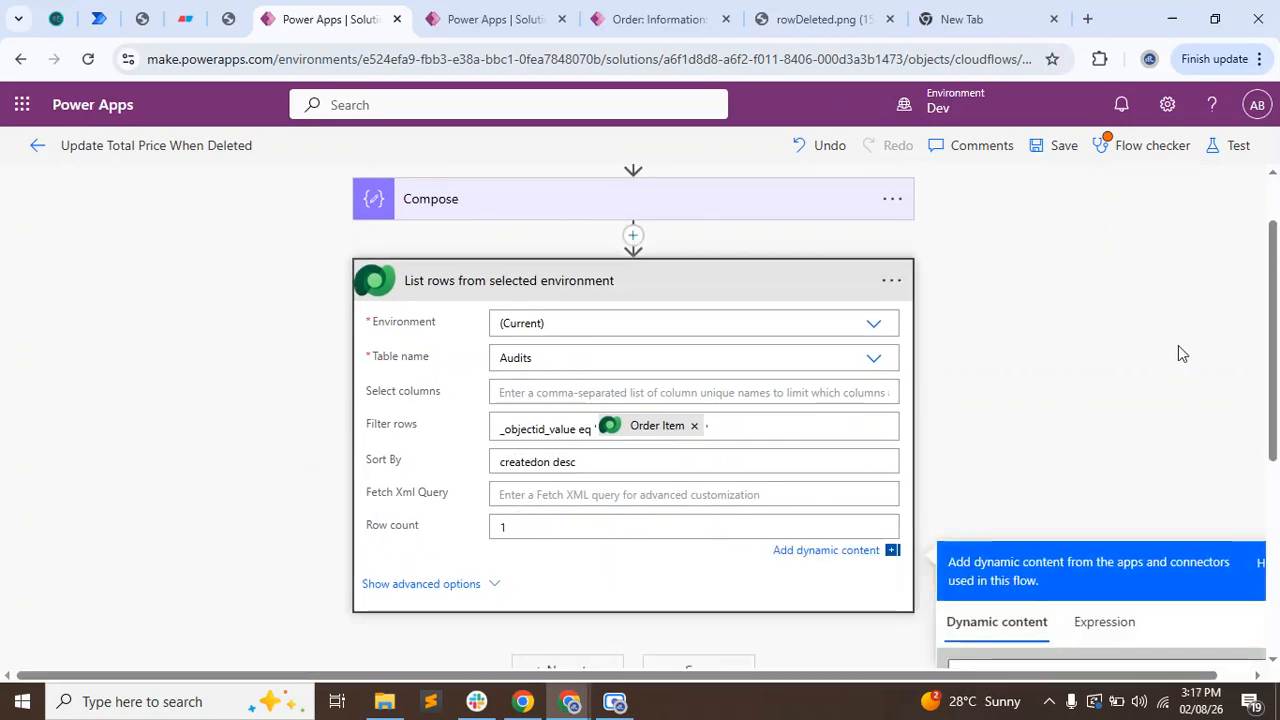
left_click(1178, 345)
Add a second Data Operation Compose action after the List rows action.
left_click(585, 650)
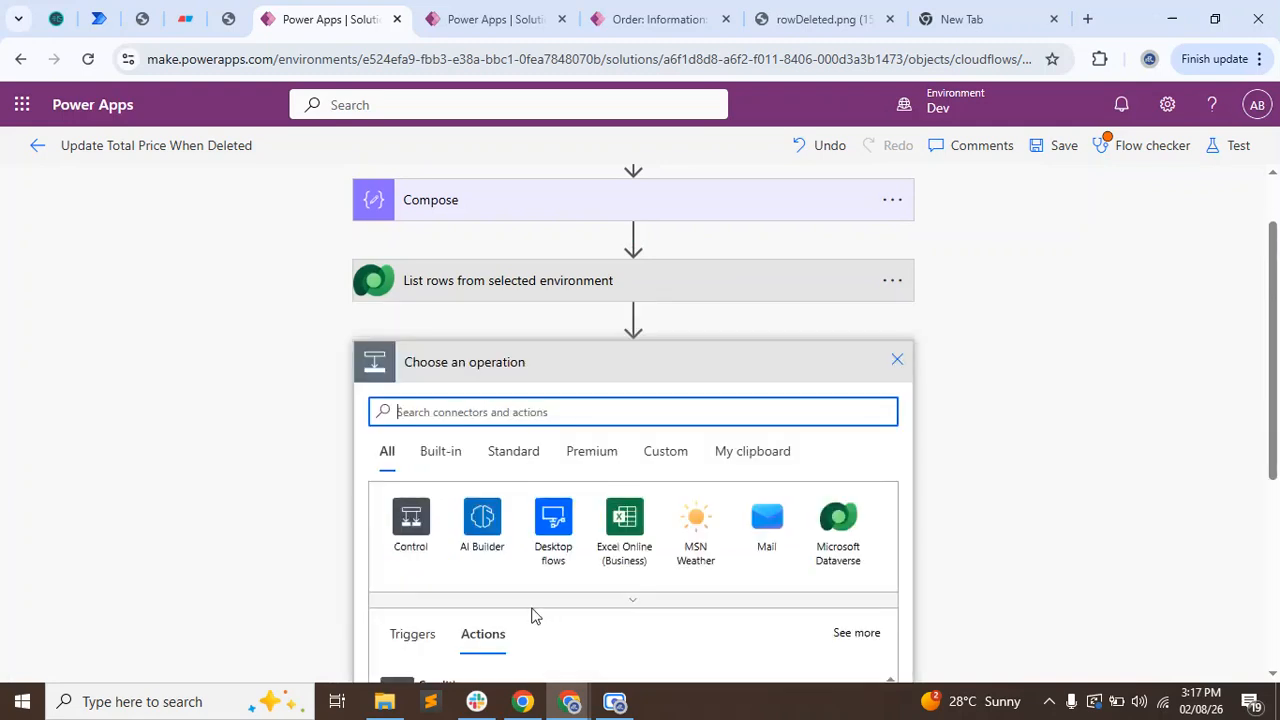
type("compose")
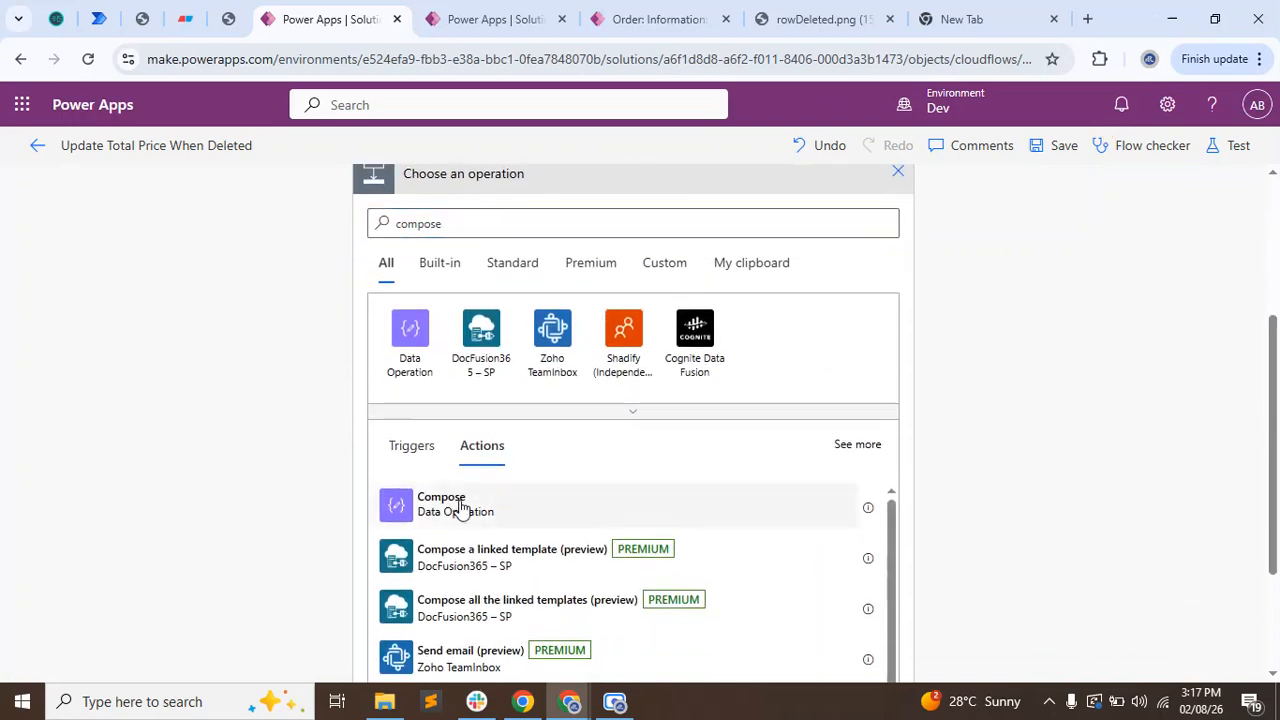
left_click(461, 508)
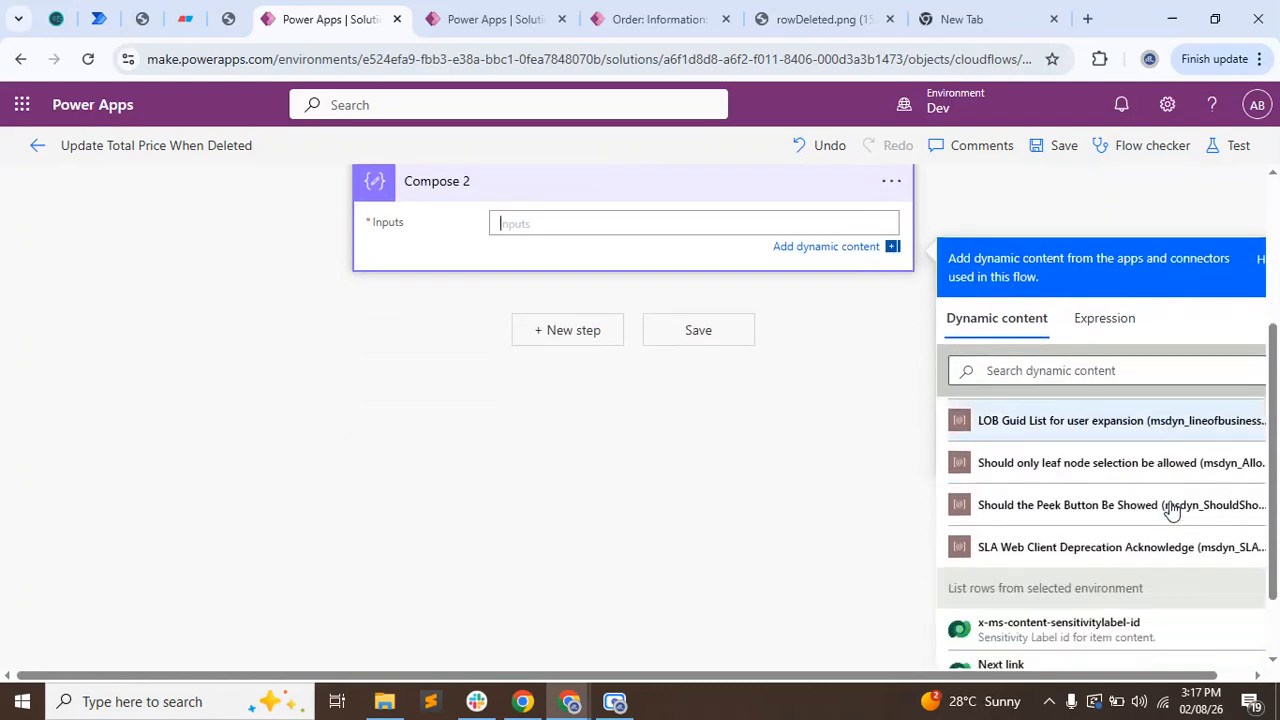
Set the new Compose action's input to the List rows output value and save the flow.
scroll(1166, 510, "down", 5)
scroll(1160, 520, "down", 5)
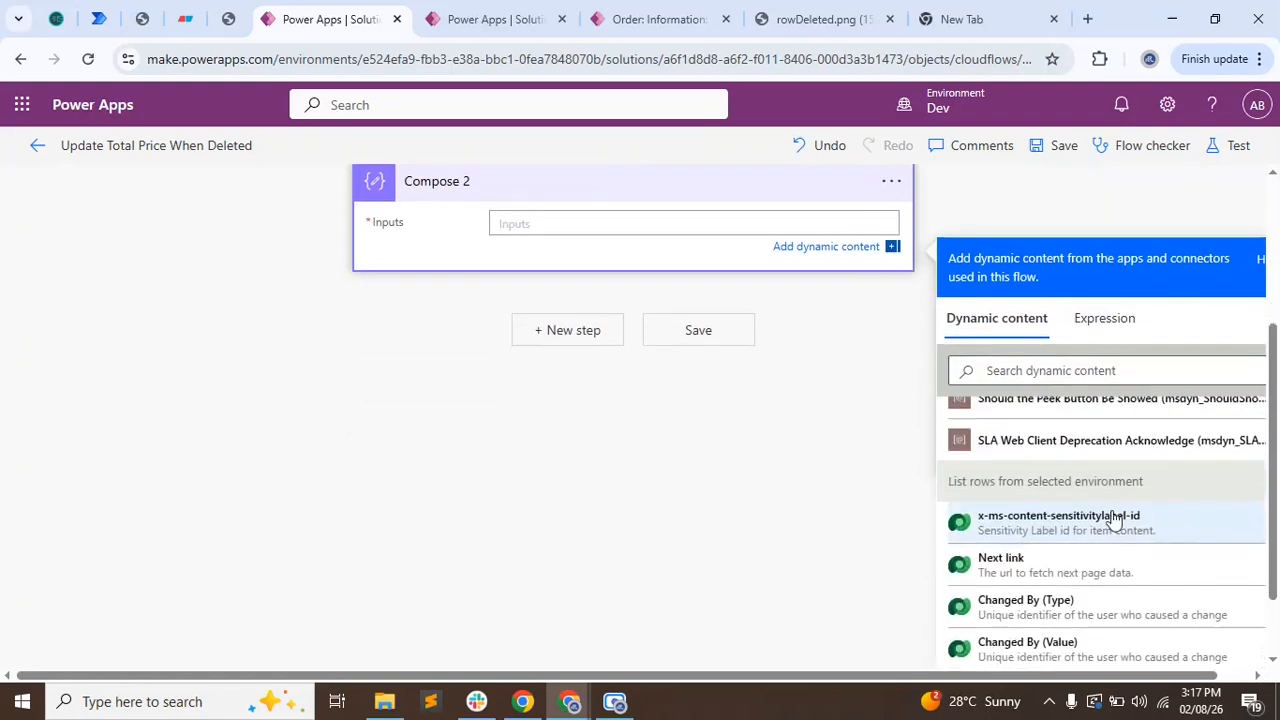
scroll(1128, 565, "up", 5)
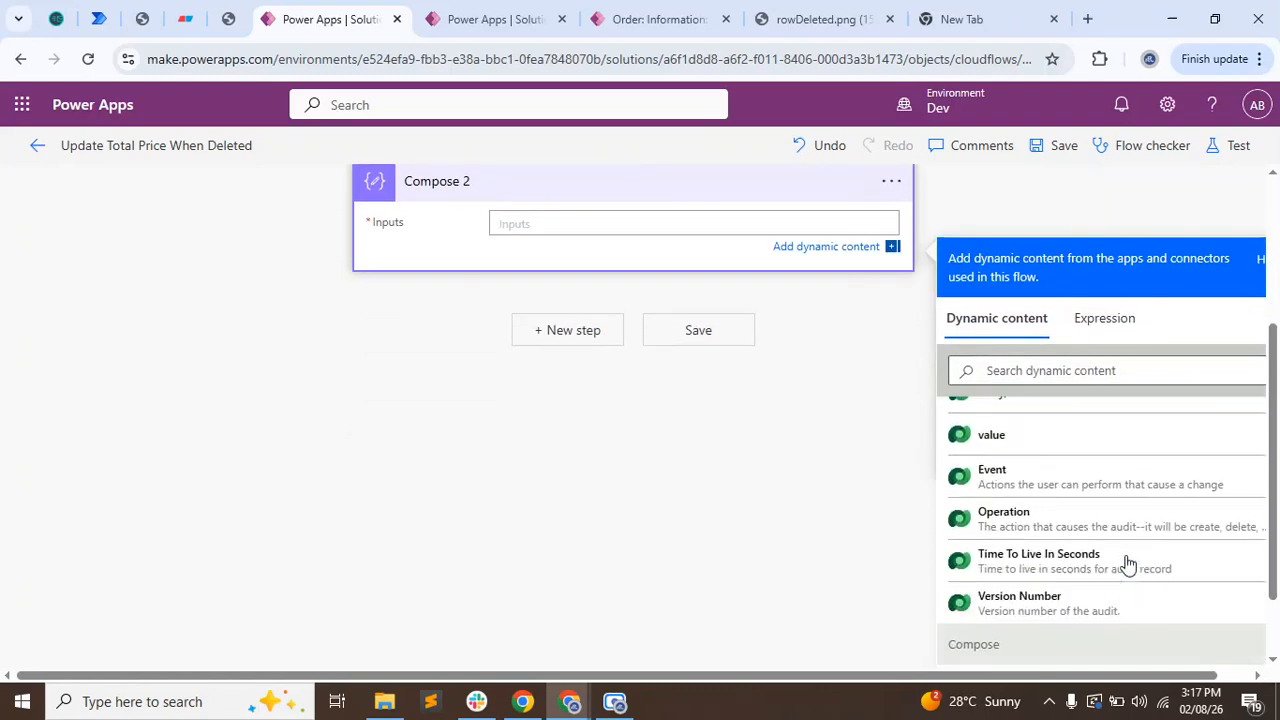
left_click(995, 503)
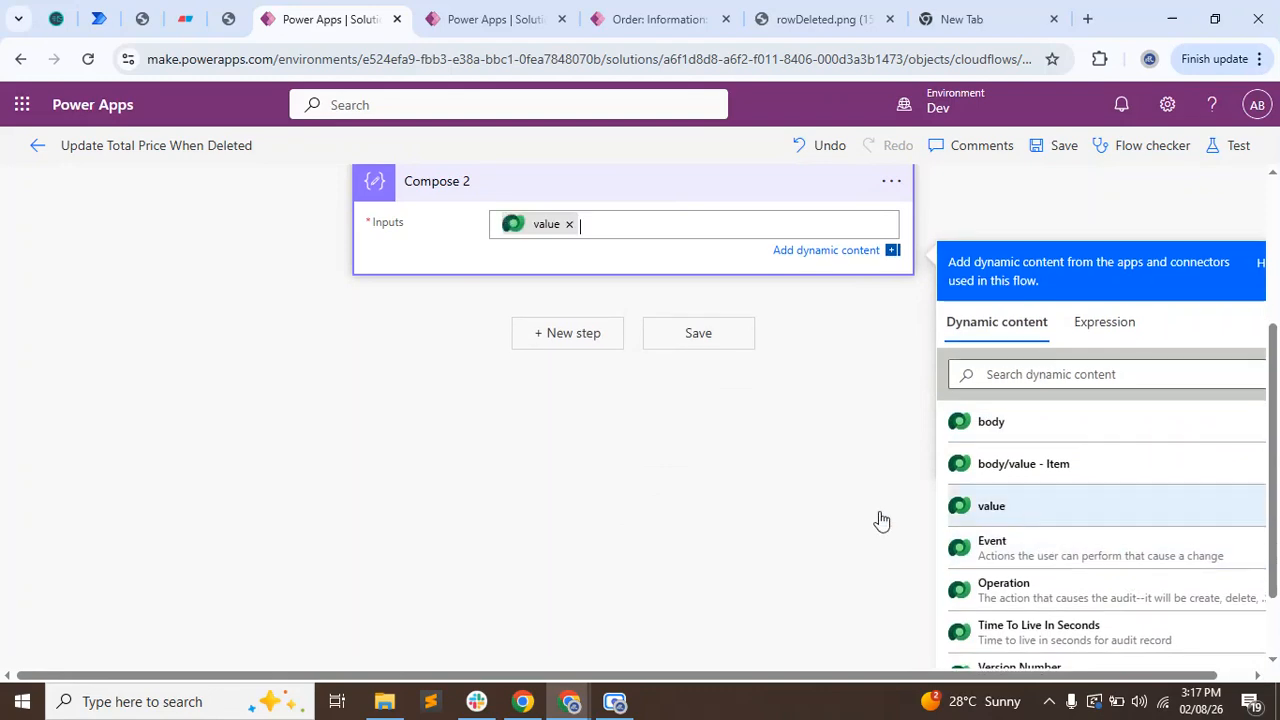
left_click(700, 343)
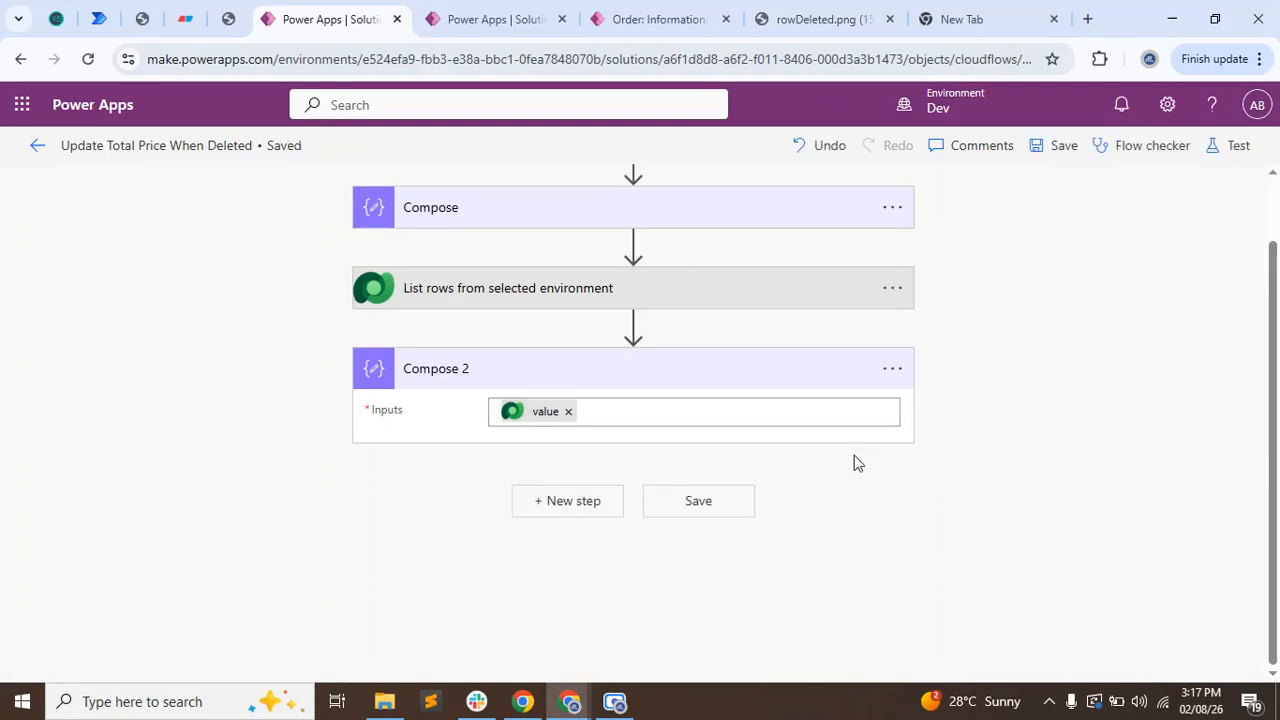
Delete the order item Item I4 from the order open in the Order Management app.
left_click(727, 8)
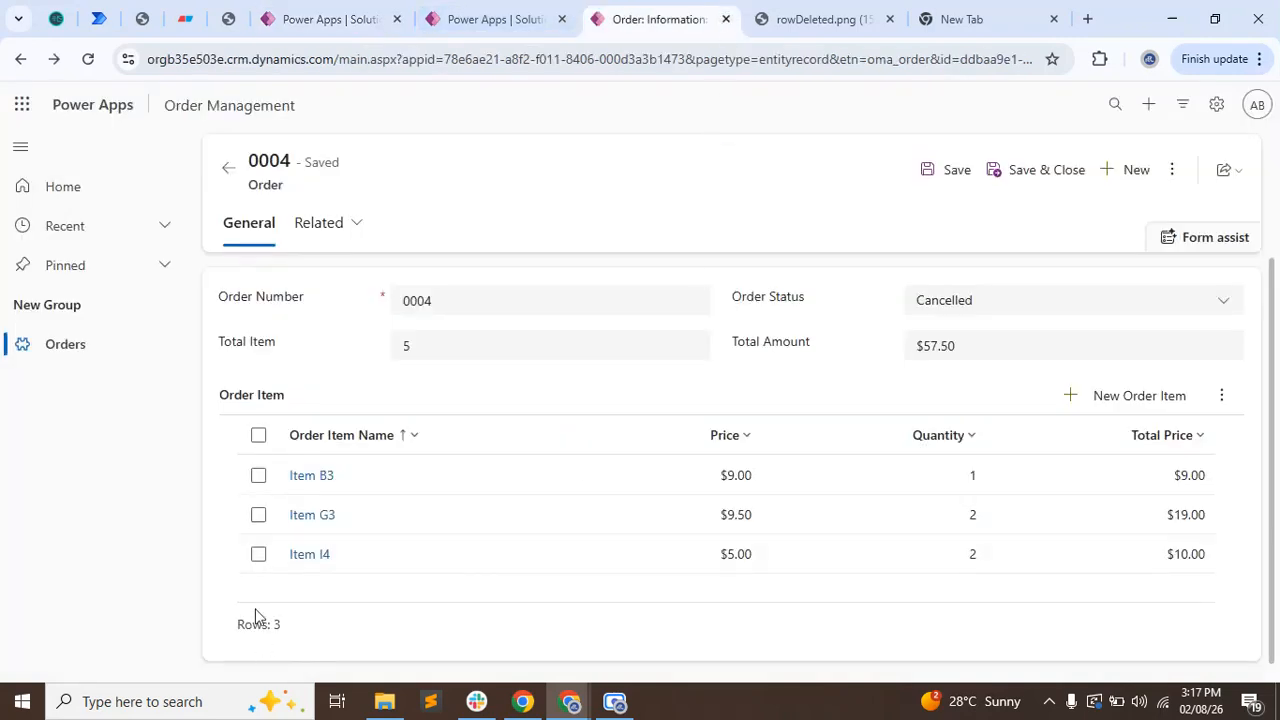
left_click(258, 554)
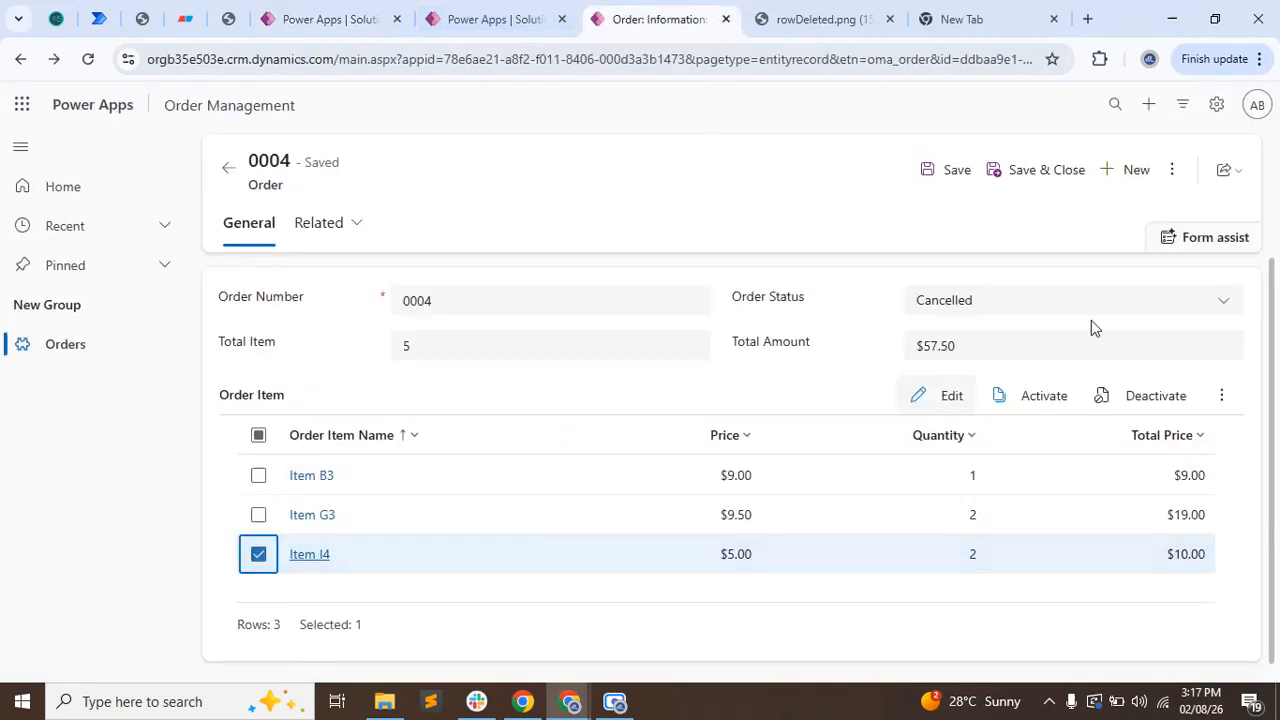
left_click(1221, 396)
left_click(1163, 435)
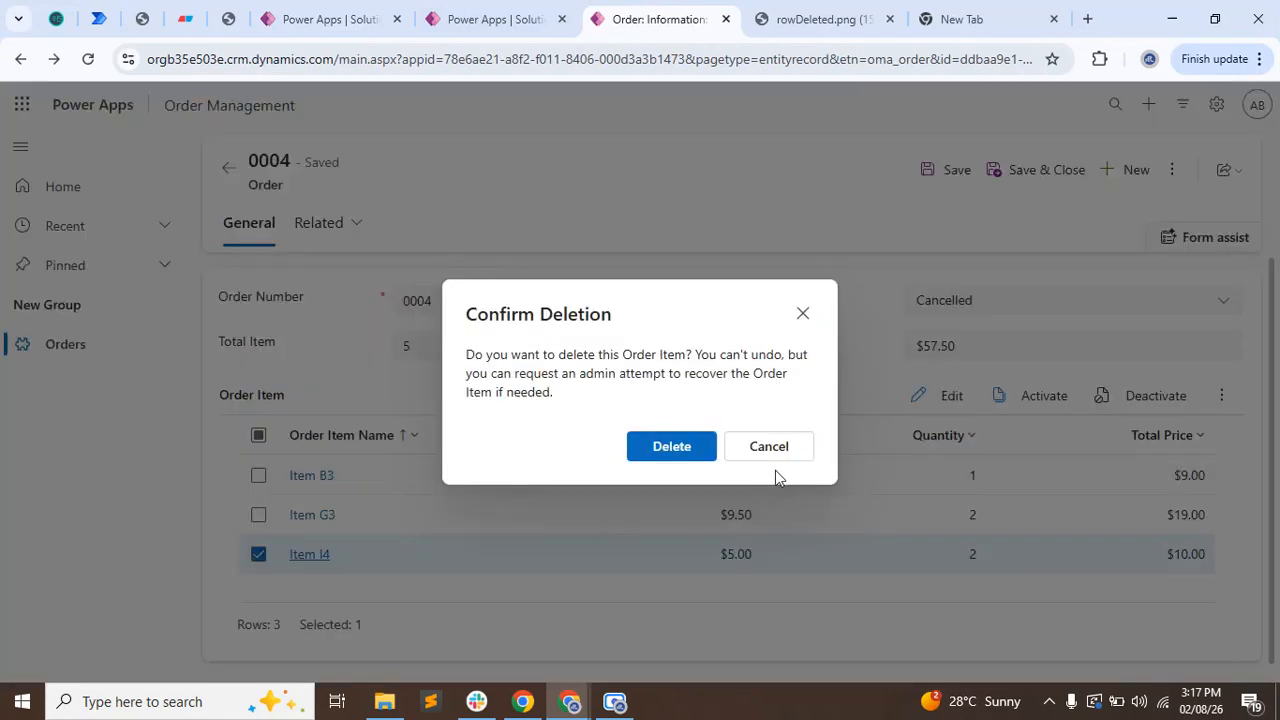
left_click(664, 446)
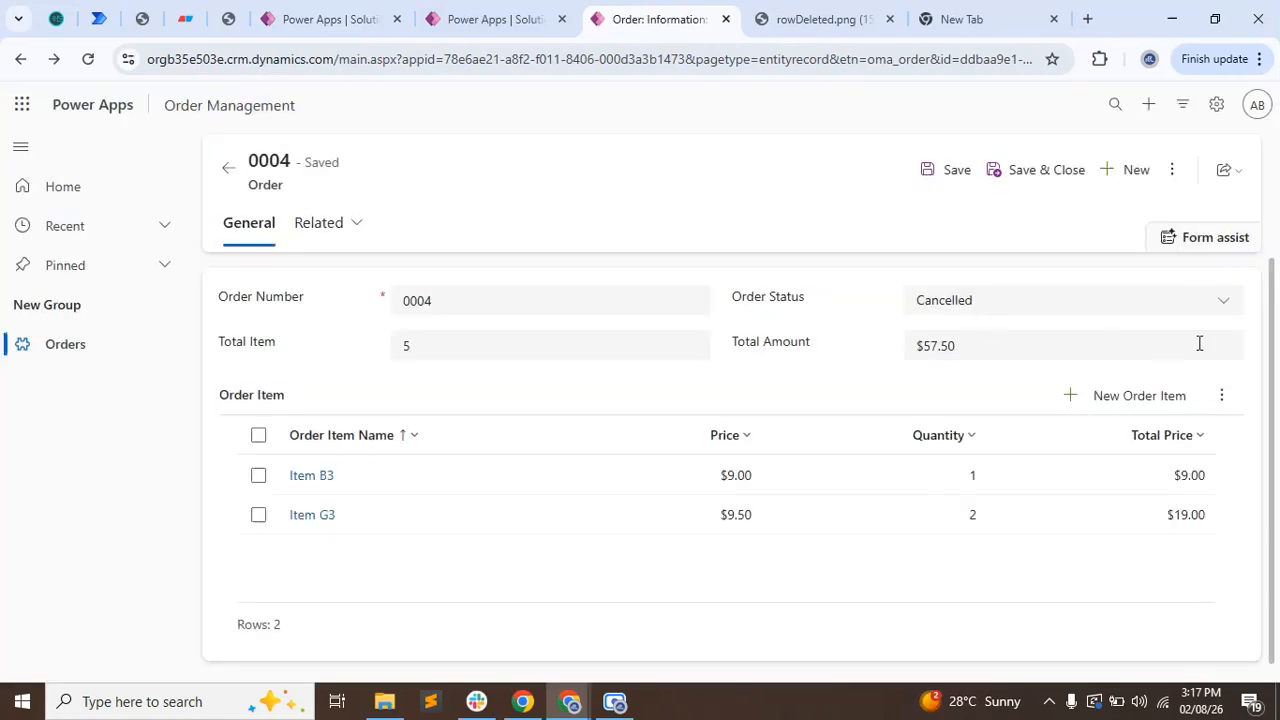
Refresh the order record and check its Total Item and Total Amount fields against the remaining items.
left_click(1170, 168)
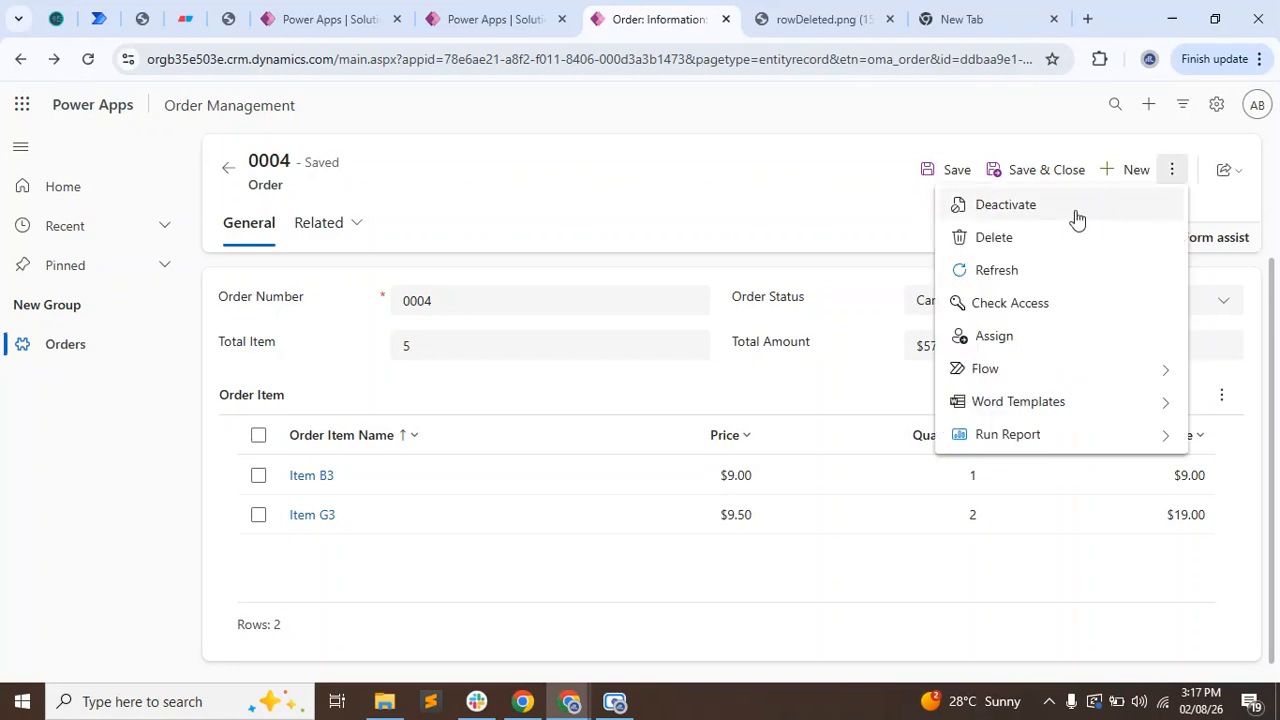
left_click(997, 270)
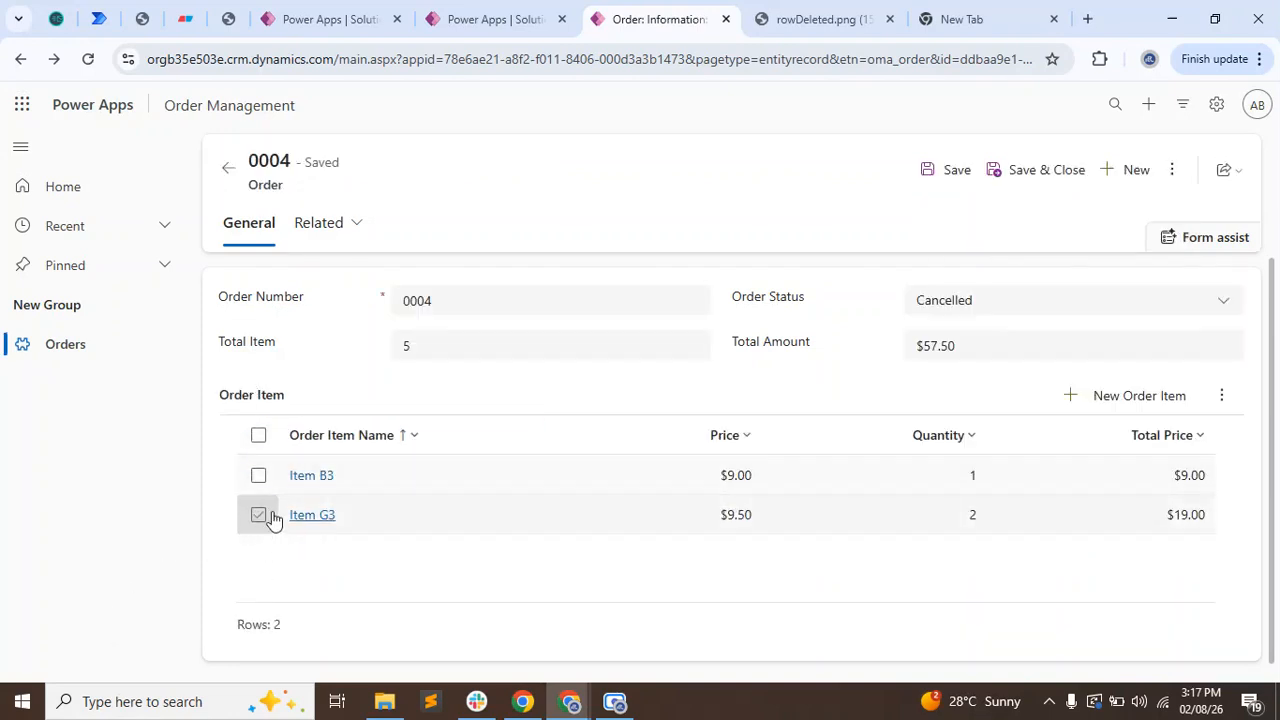
left_click_drag(287, 347, 314, 346)
left_click(791, 350)
triple_click(791, 350)
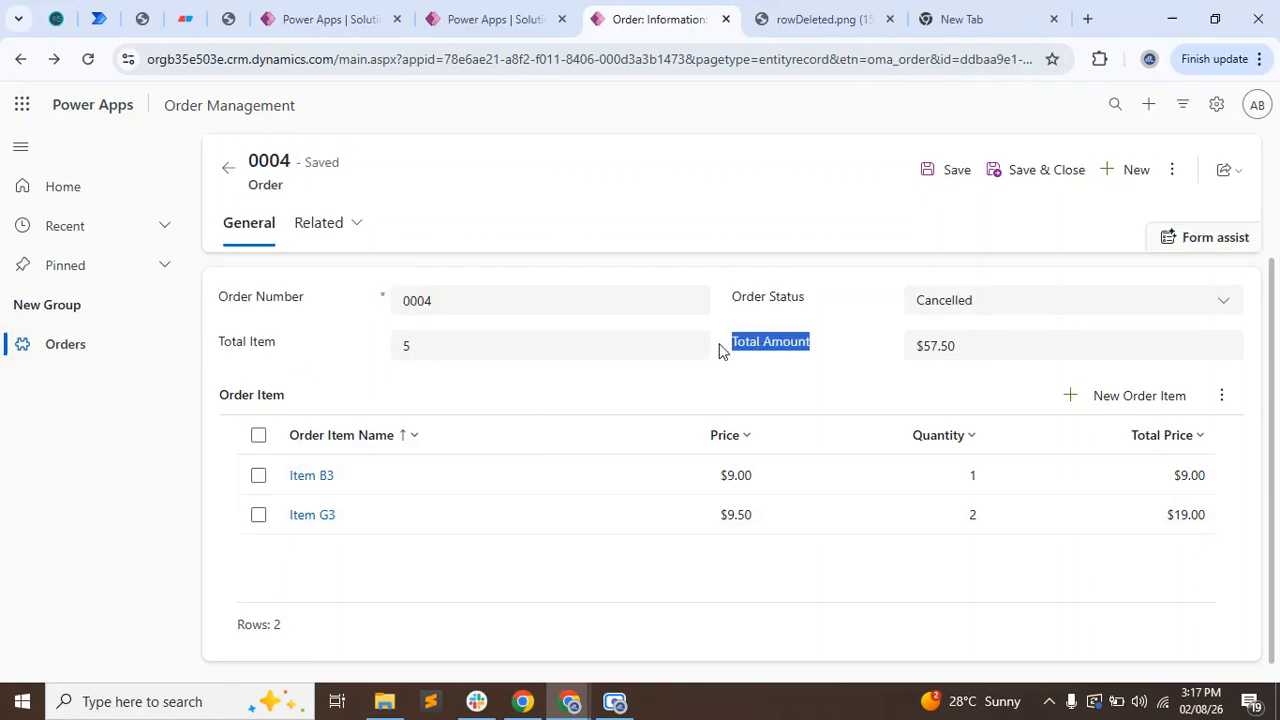
left_click(449, 349)
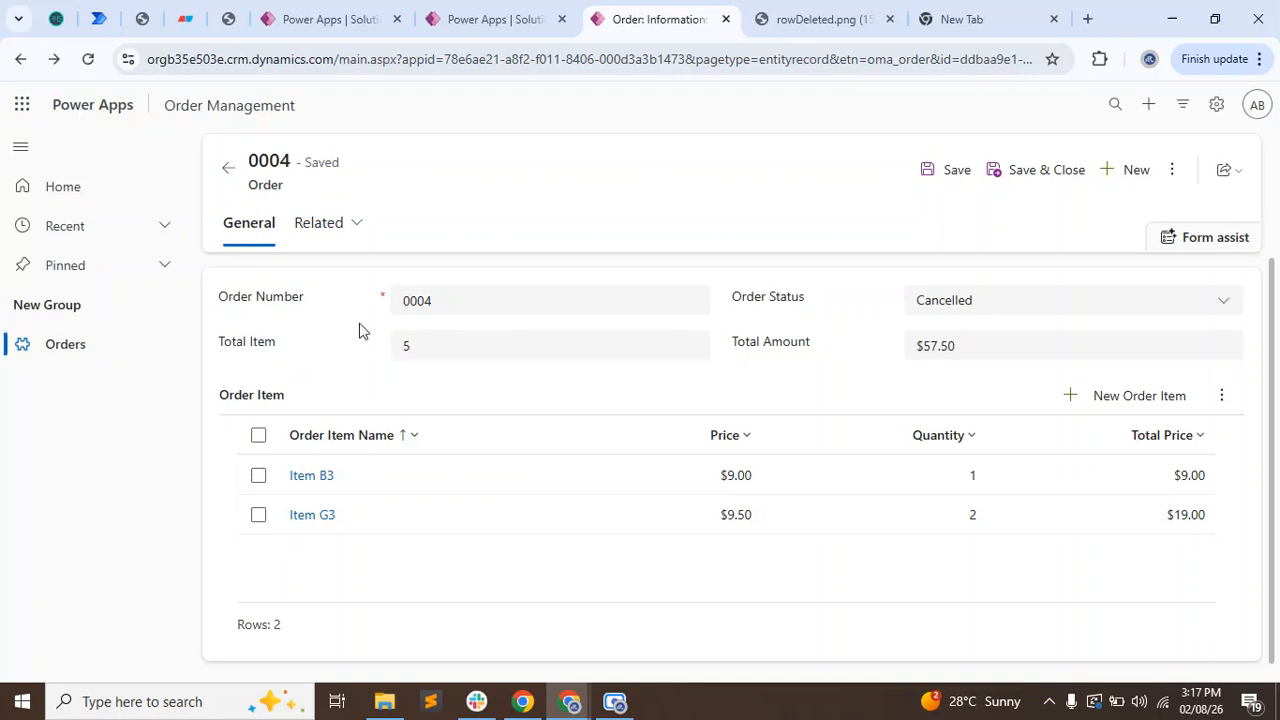
Return to the flow's details page and open the most recent run from the 28-day run history.
left_click(282, 12)
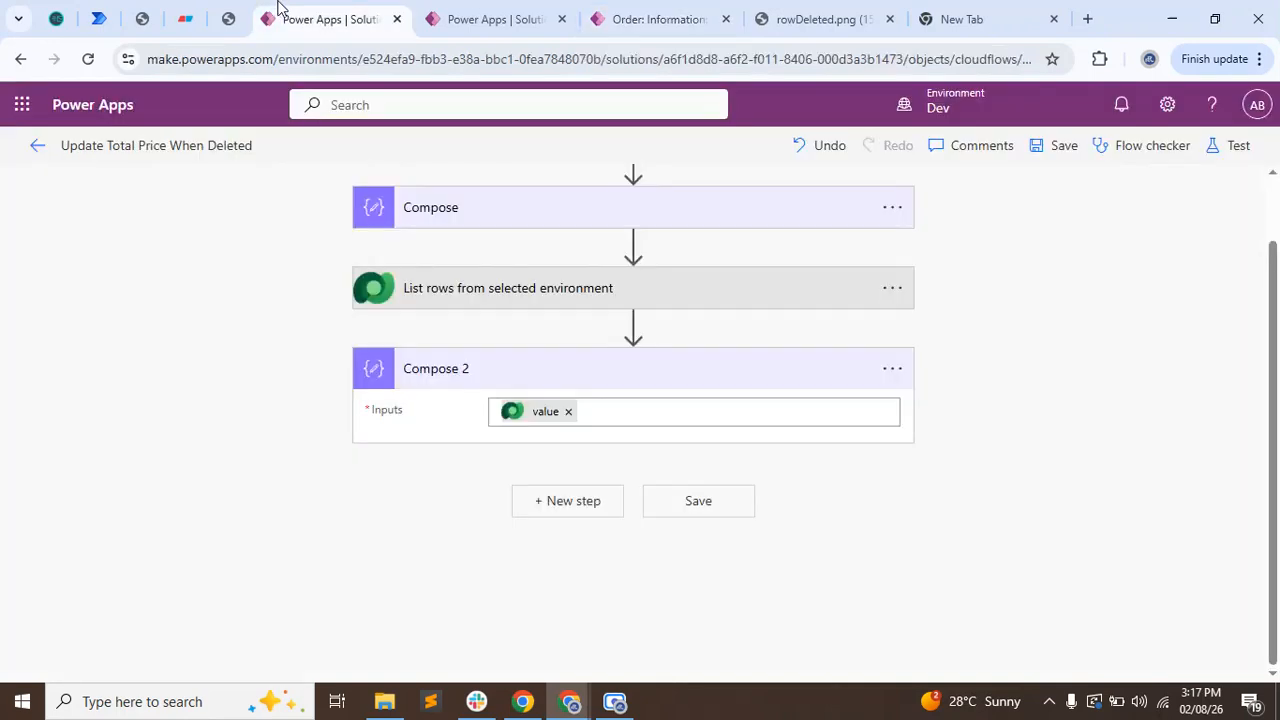
left_click(20, 62)
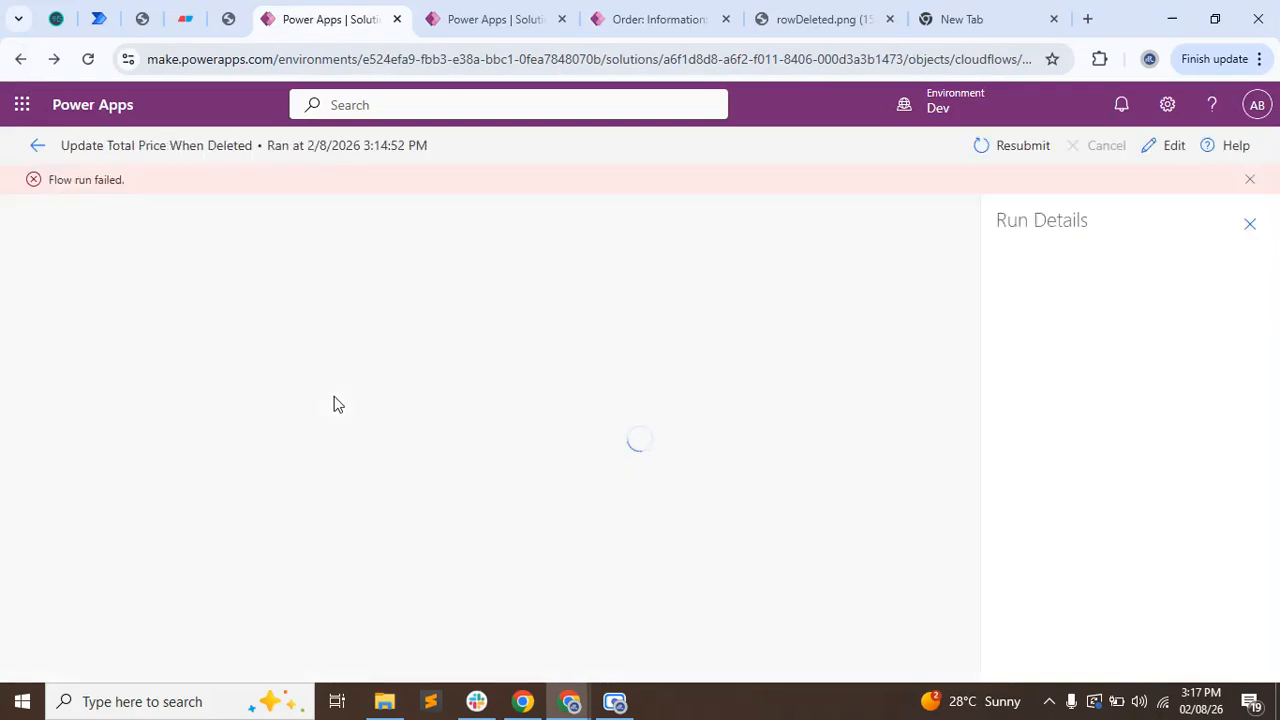
left_click(21, 60)
scroll(291, 457, "down", 2)
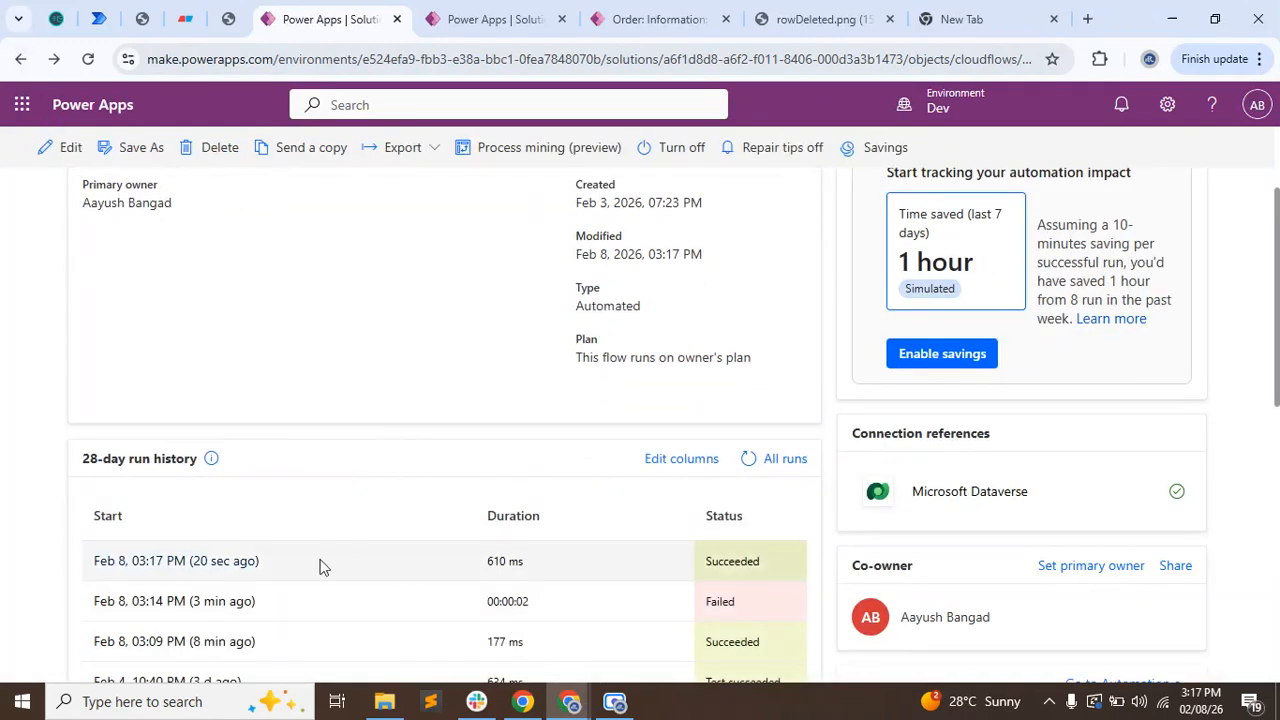
left_click(213, 575)
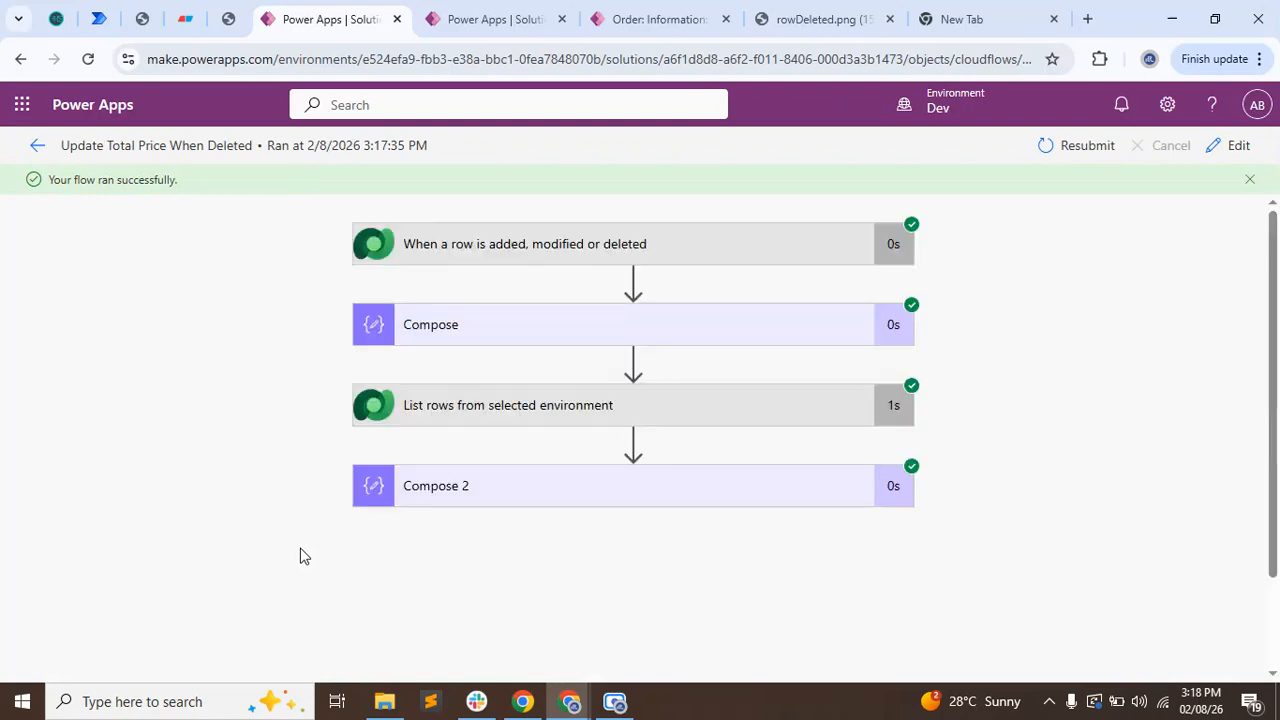
Expand Compose 2 in the run and examine the audit record in its inputs and outputs.
left_click(524, 512)
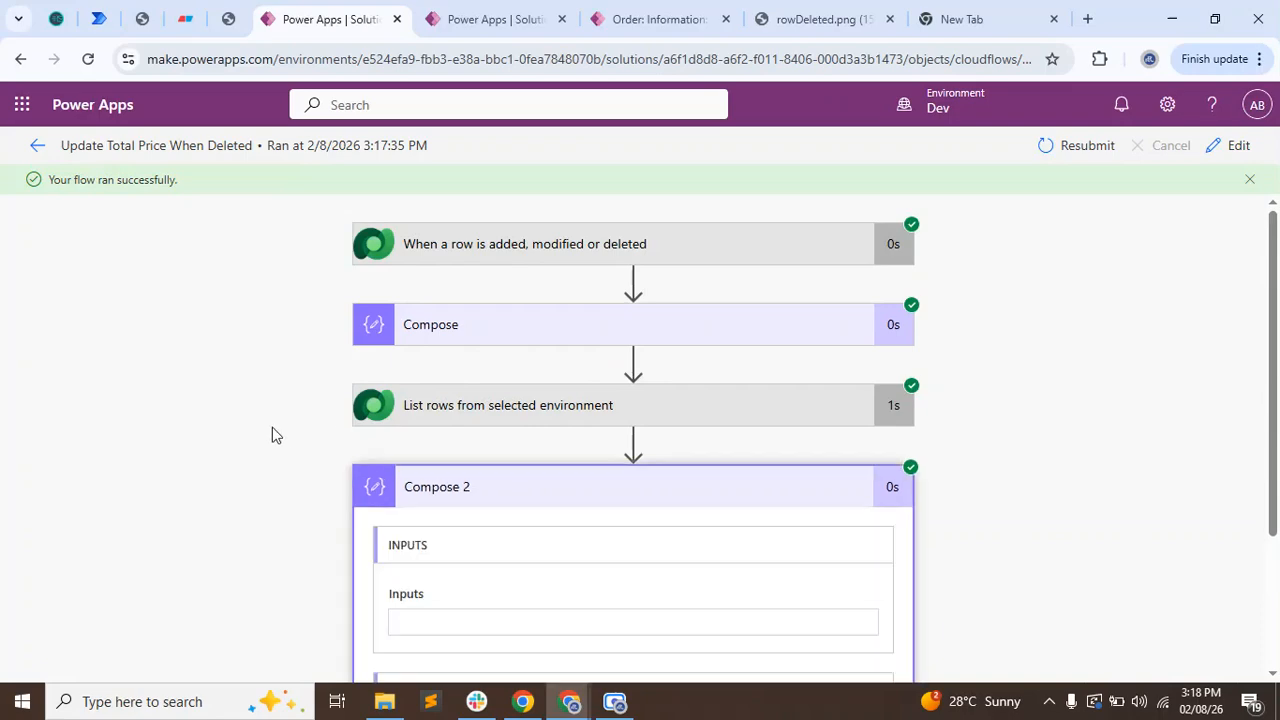
scroll(272, 427, "down", 5)
scroll(460, 519, "down", 10)
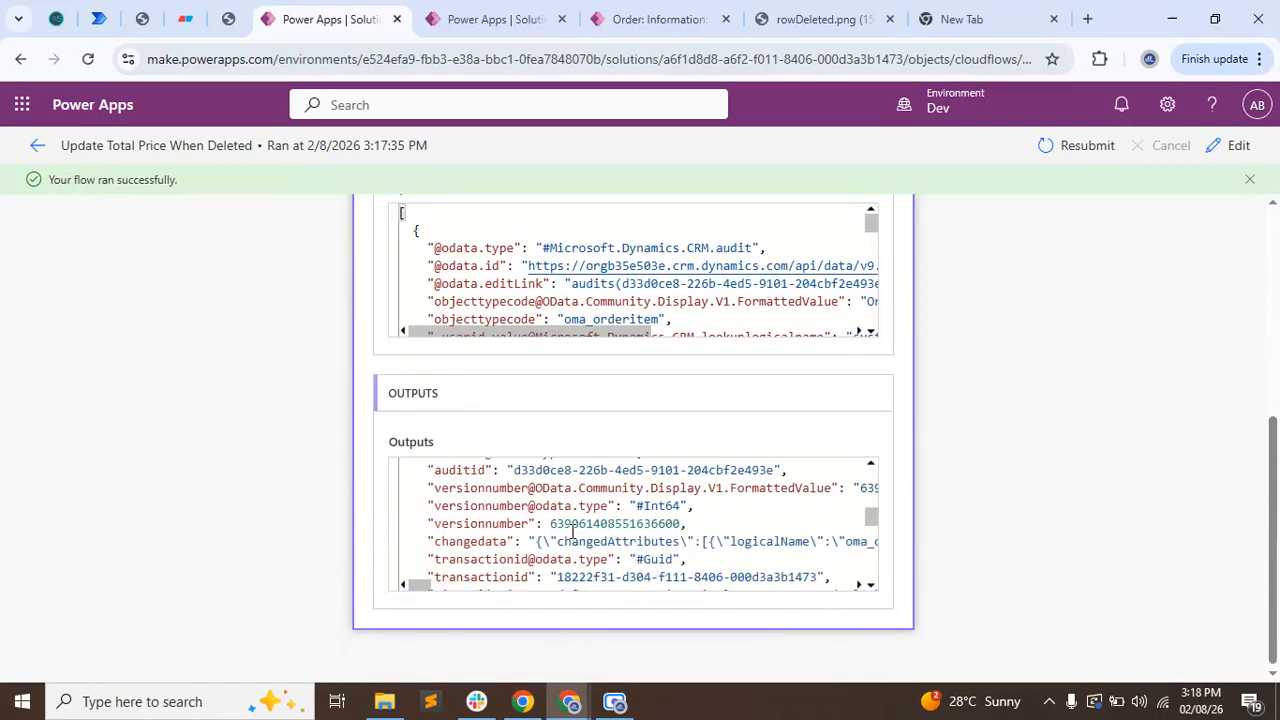
scroll(243, 549, "up", 3)
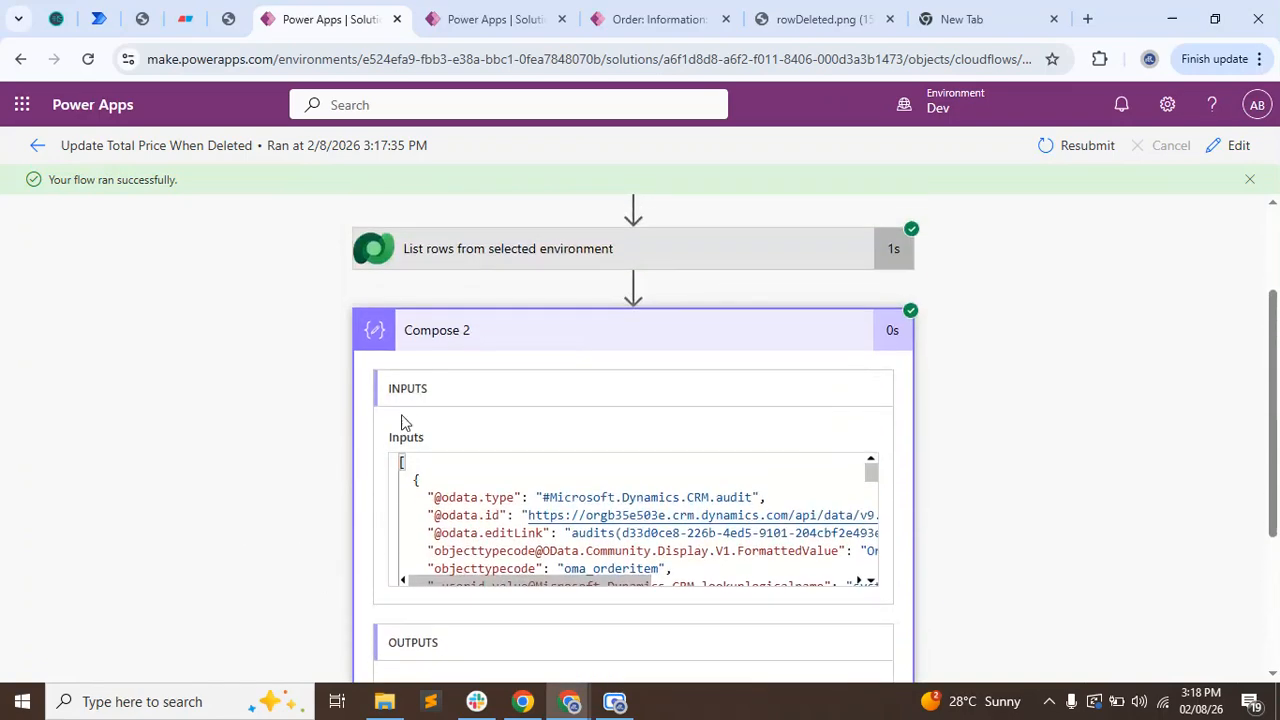
Open the List rows action's raw outputs with pretty-print enabled and locate the changedata field.
left_click(486, 257)
scroll(363, 594, "down", 3)
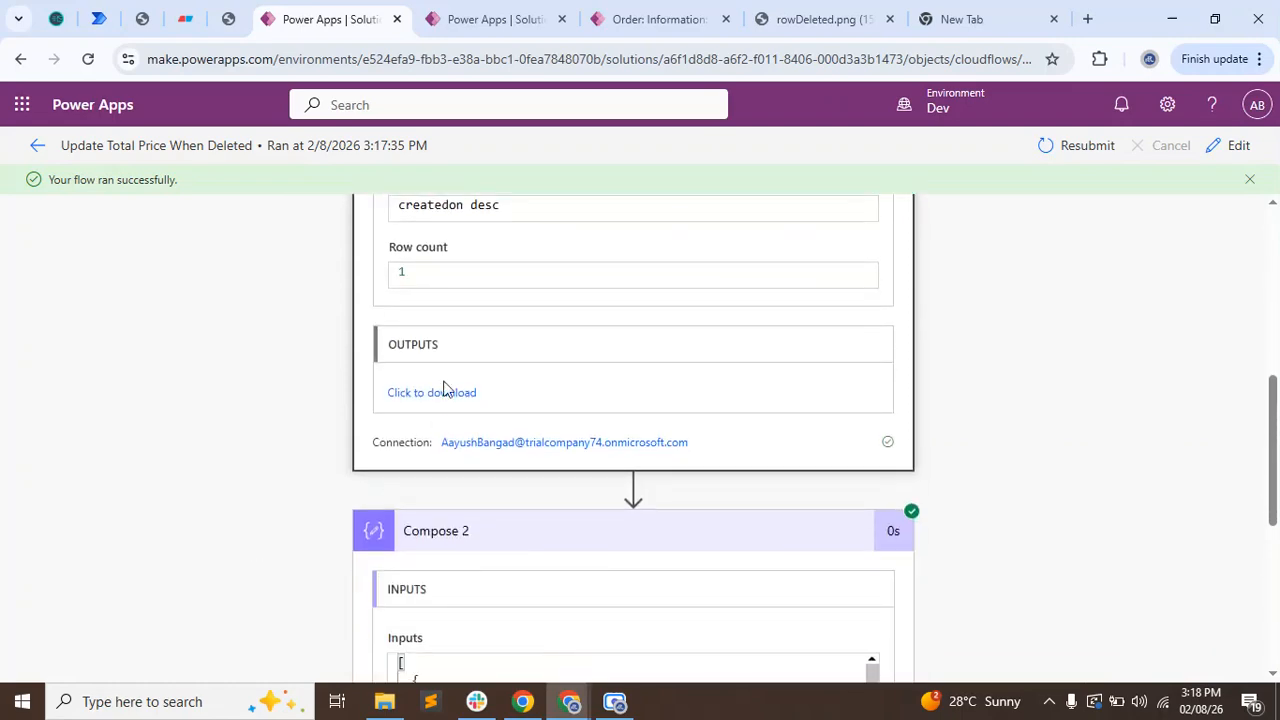
left_click(436, 396)
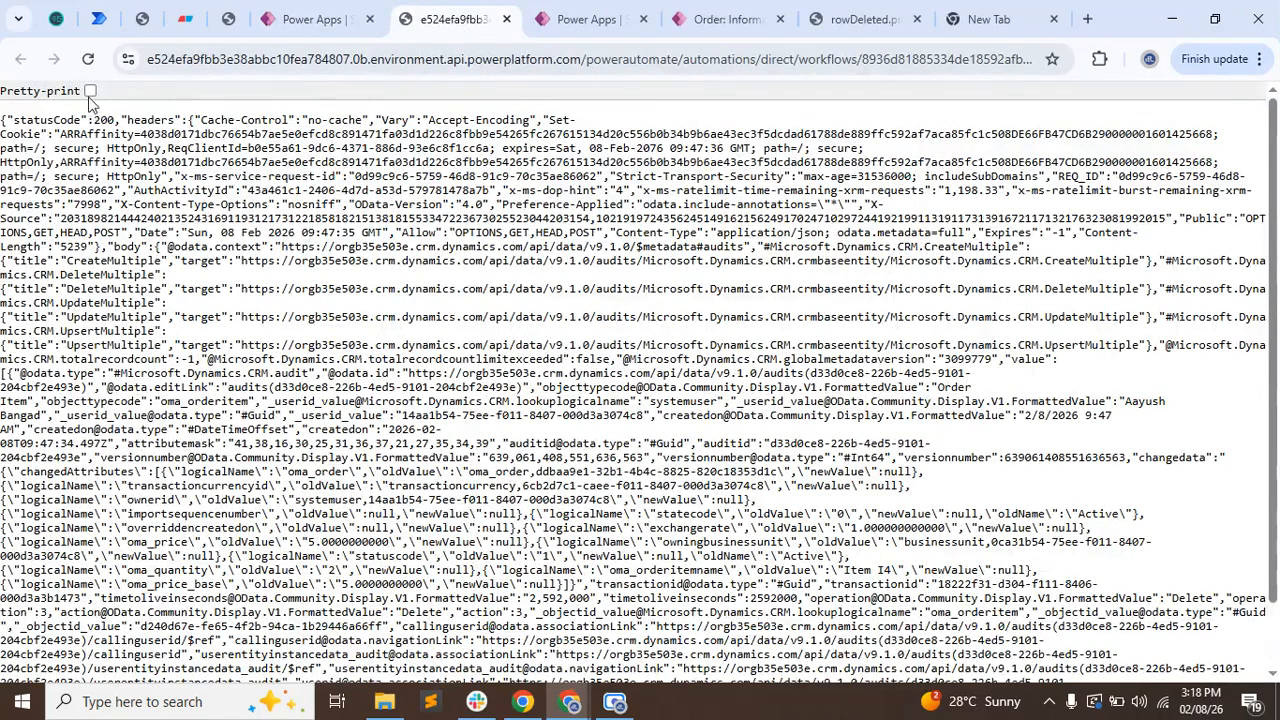
left_click(90, 91)
scroll(623, 418, "down", 10)
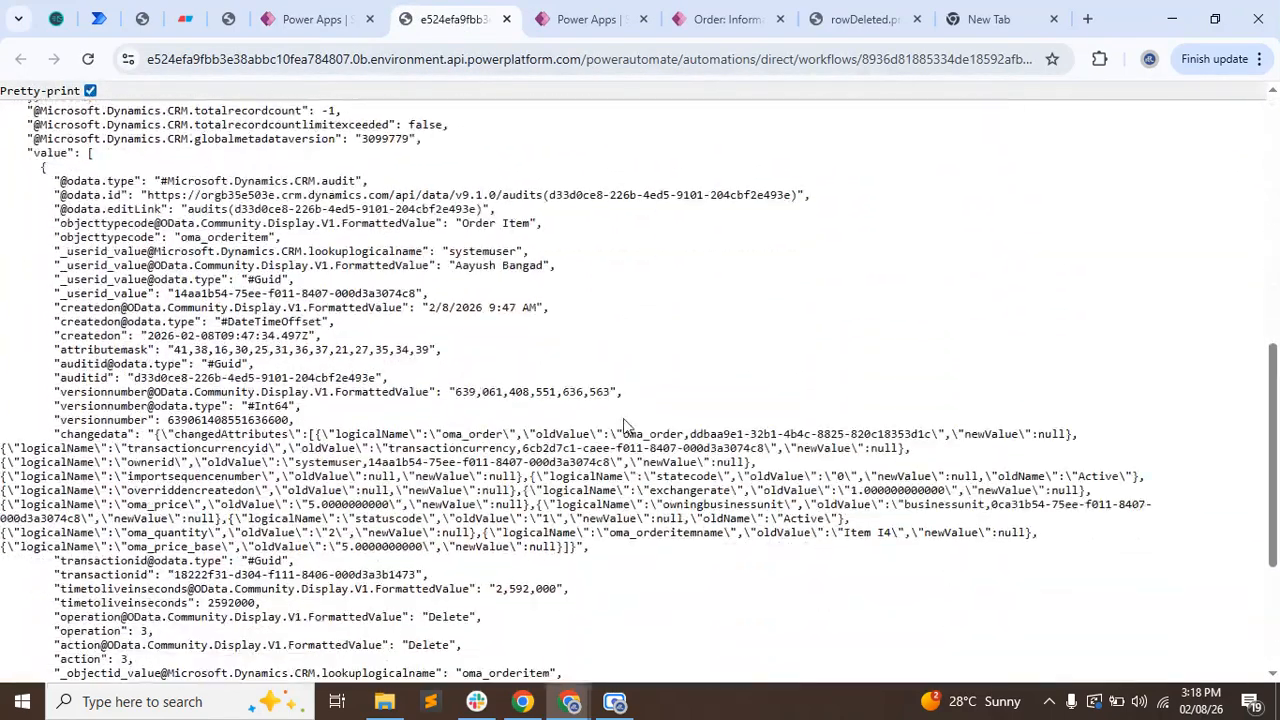
scroll(879, 649, "up", 3)
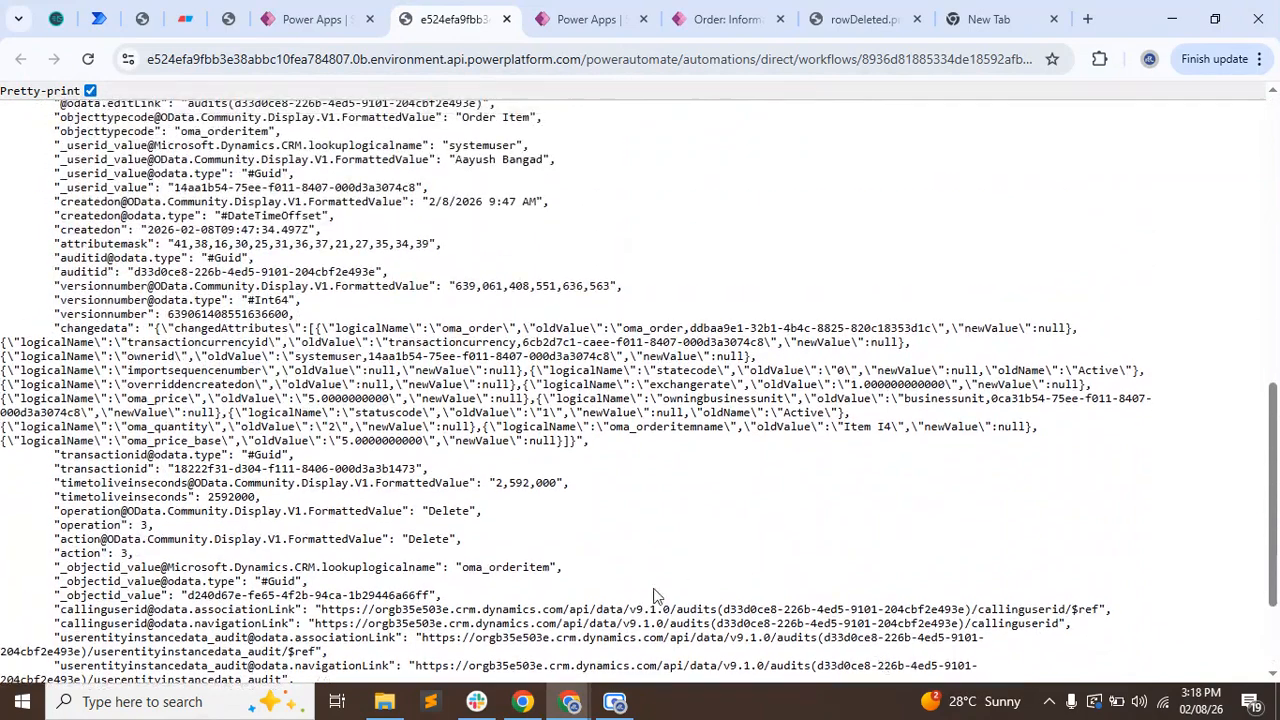
double_click(87, 327)
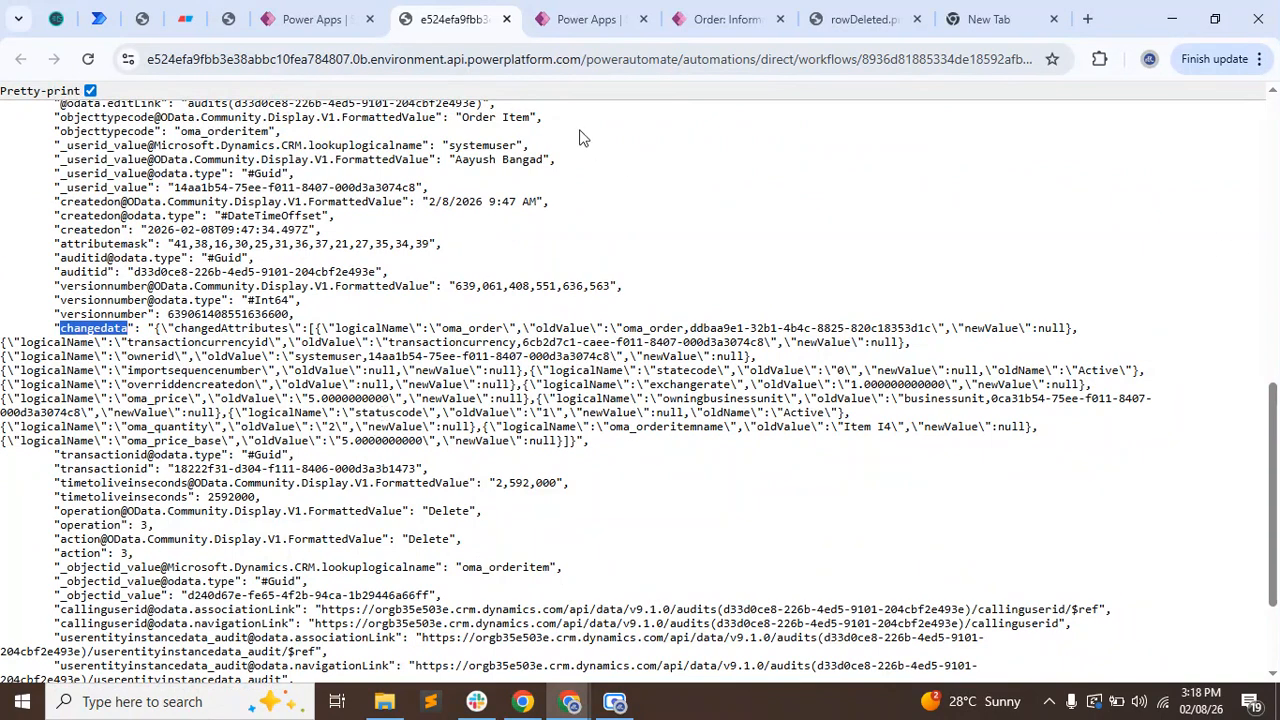
Reopen the flow for editing from the run page and close the raw output page.
left_click(342, 22)
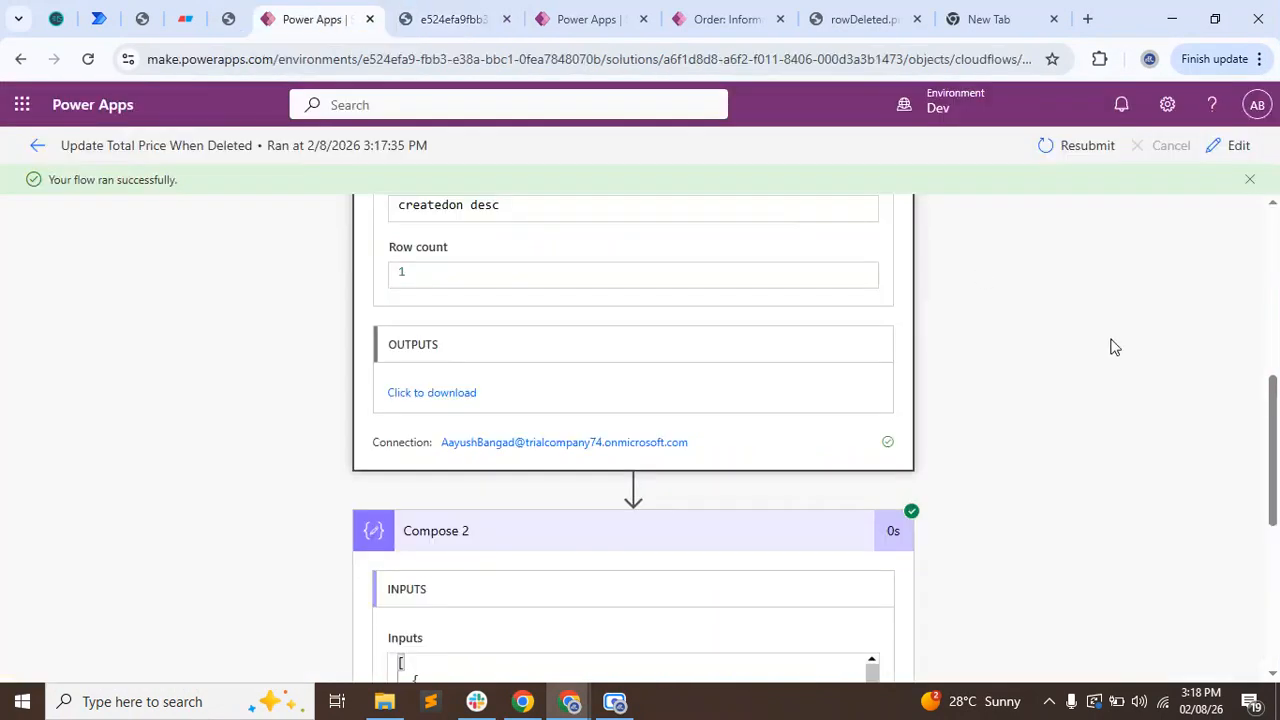
left_click(1245, 148)
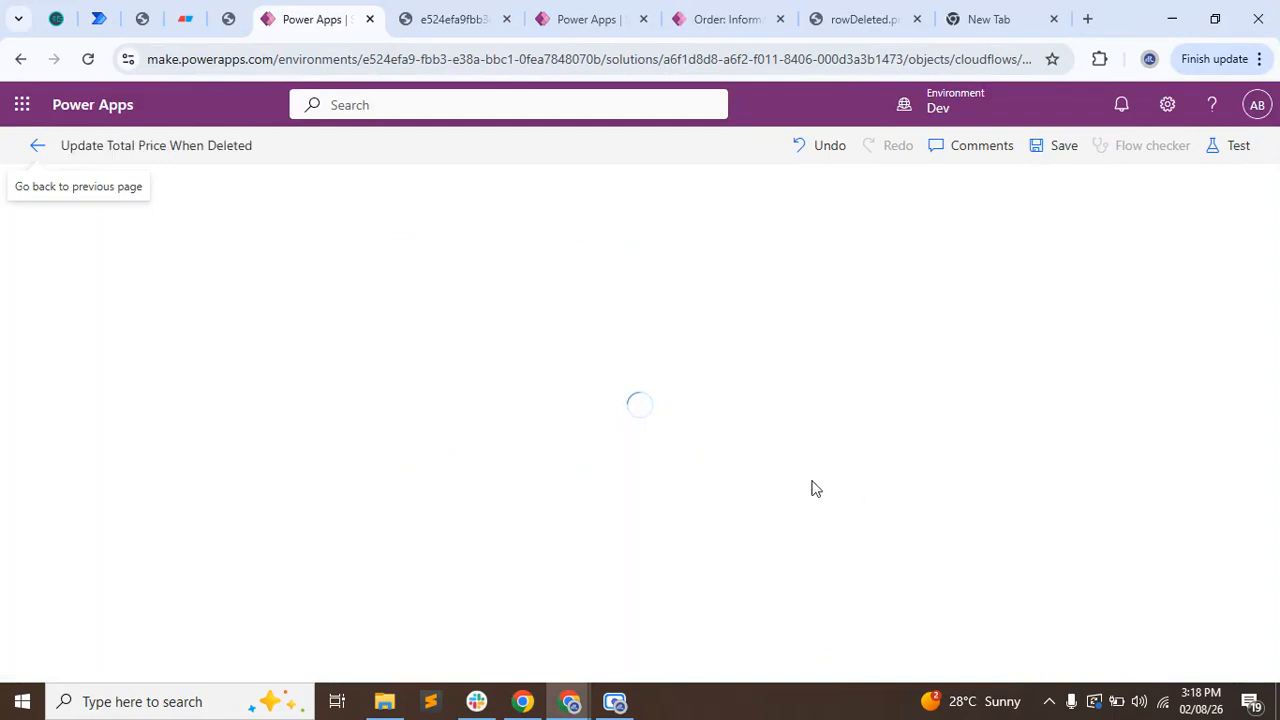
left_click(429, 10)
left_click(507, 19)
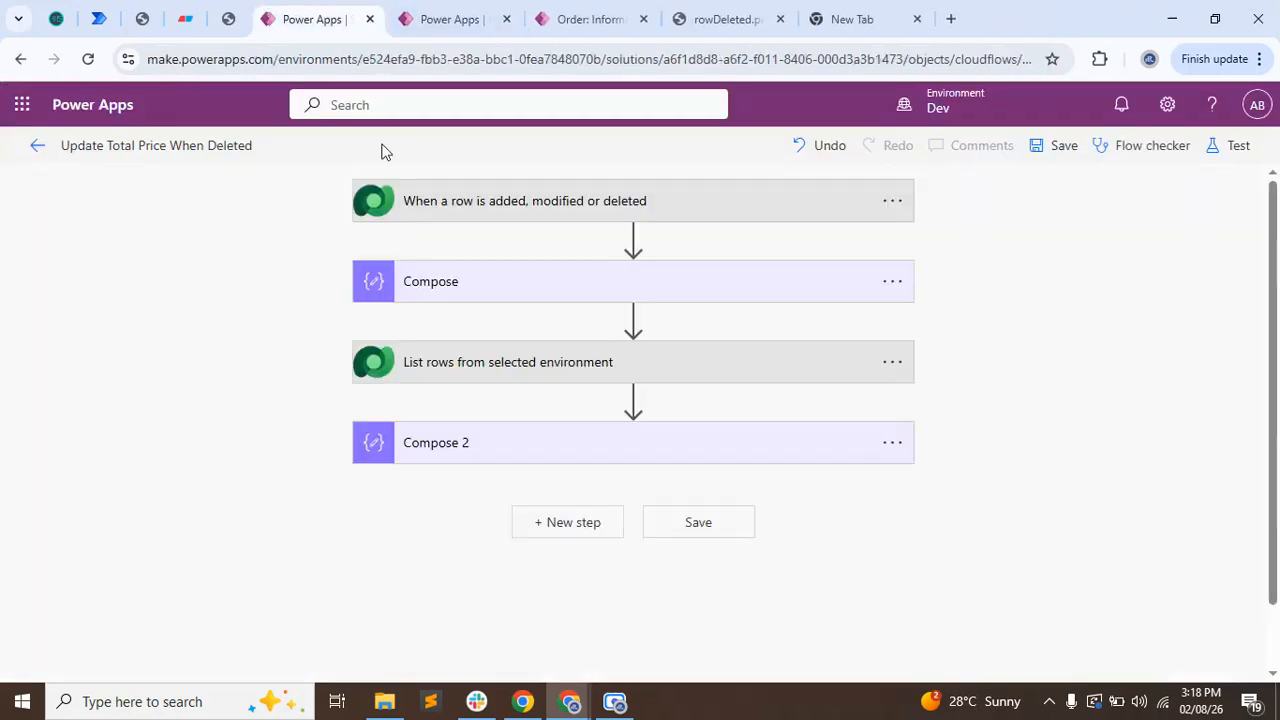
Restrict the List rows action's selected columns to changedata and save the flow.
left_click(474, 371)
left_click(580, 477)
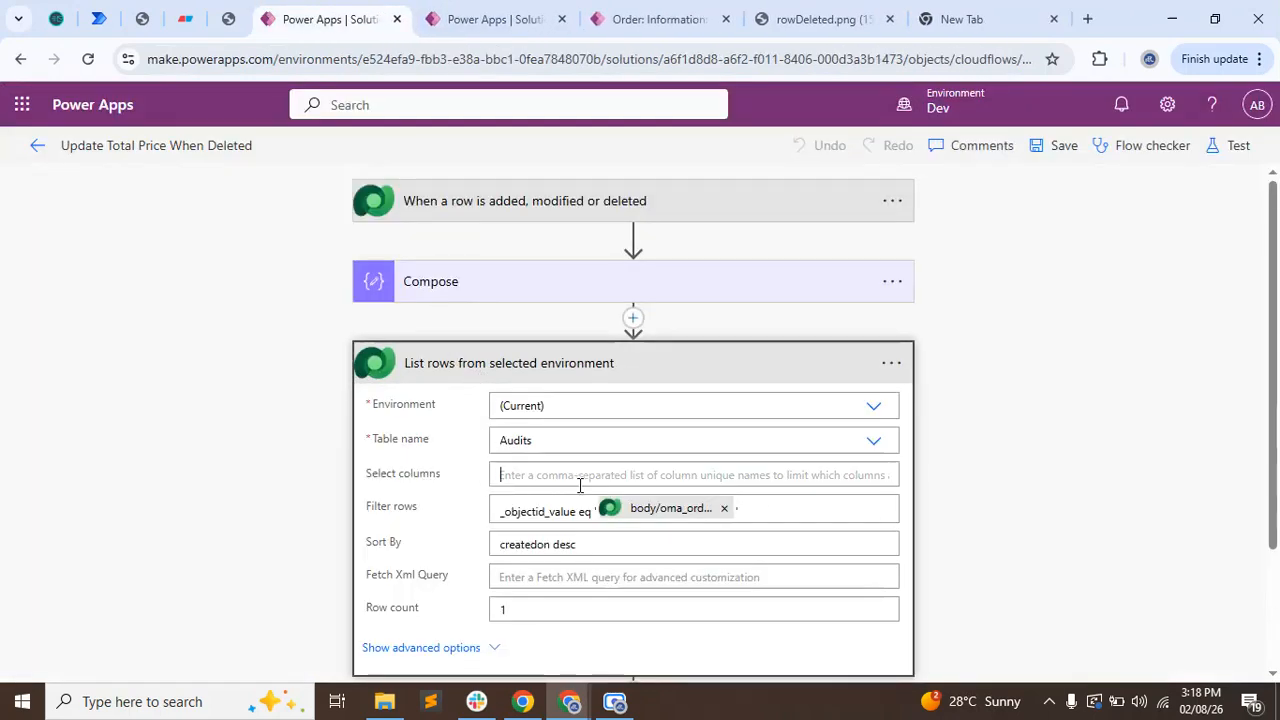
type("changedata")
left_click(1040, 258)
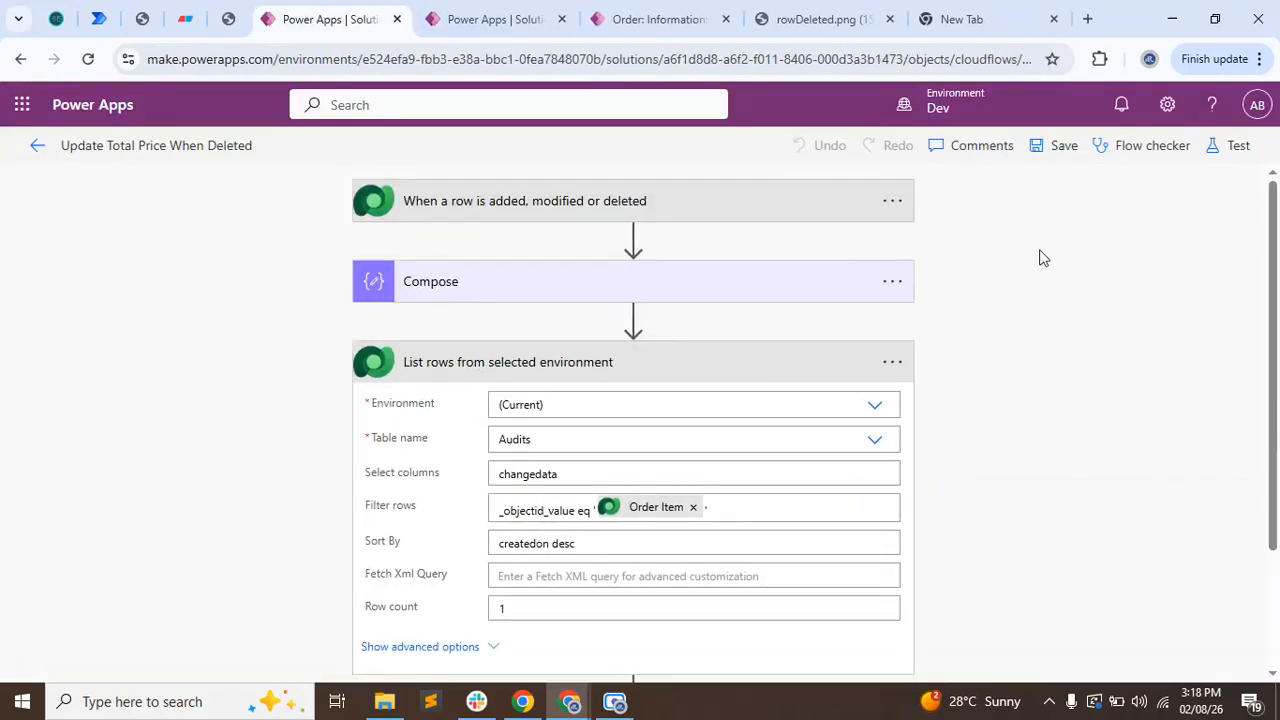
left_click(1058, 145)
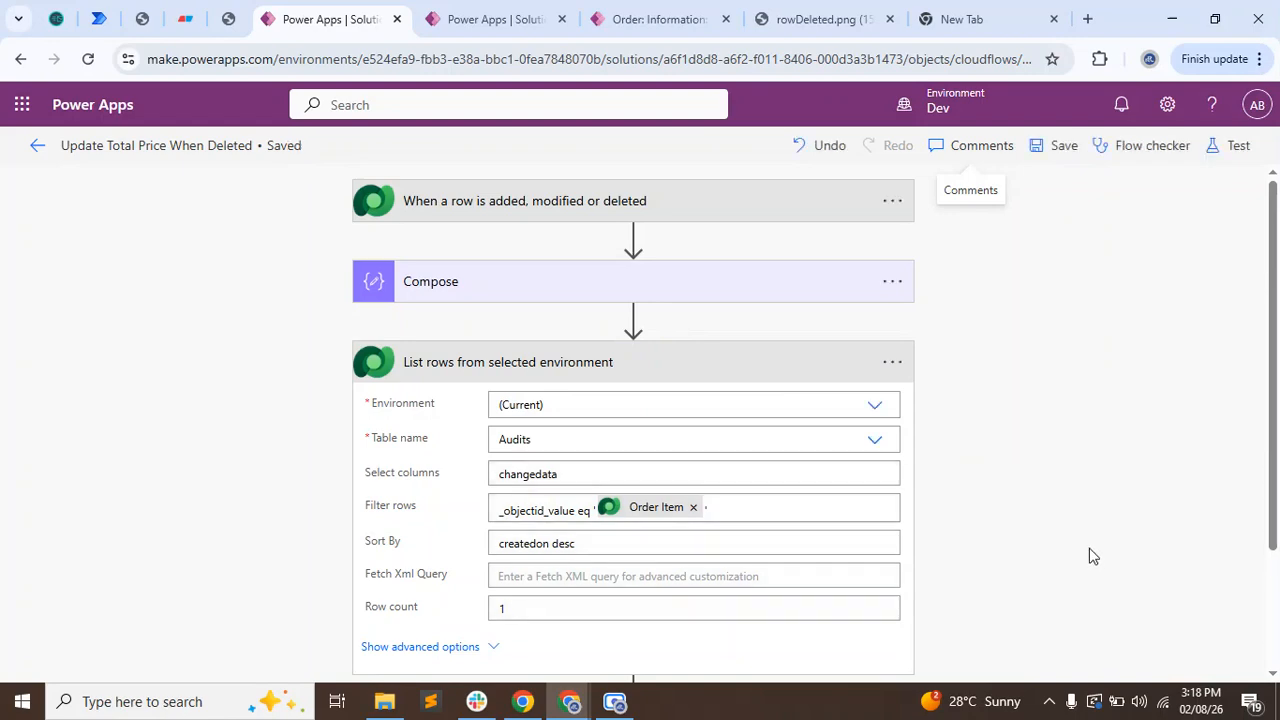
Test the flow automatically with the most recent succeeded trigger run.
left_click(1231, 145)
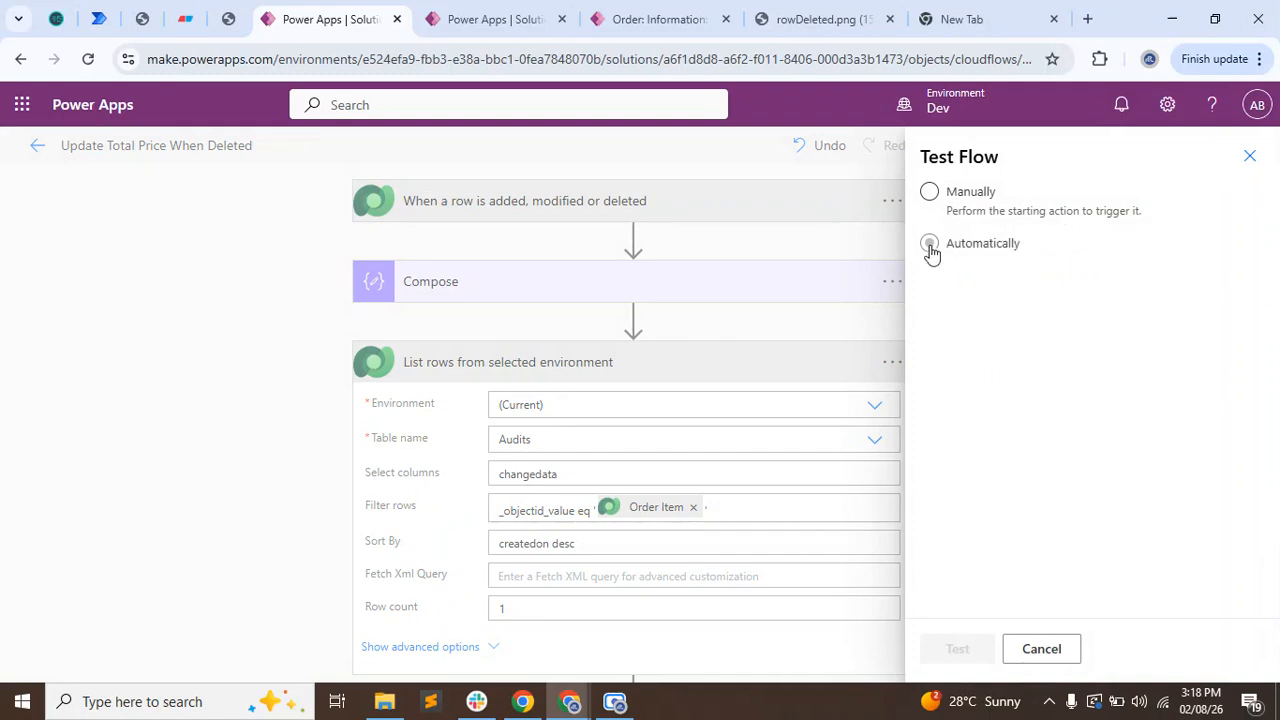
left_click(930, 244)
left_click(998, 310)
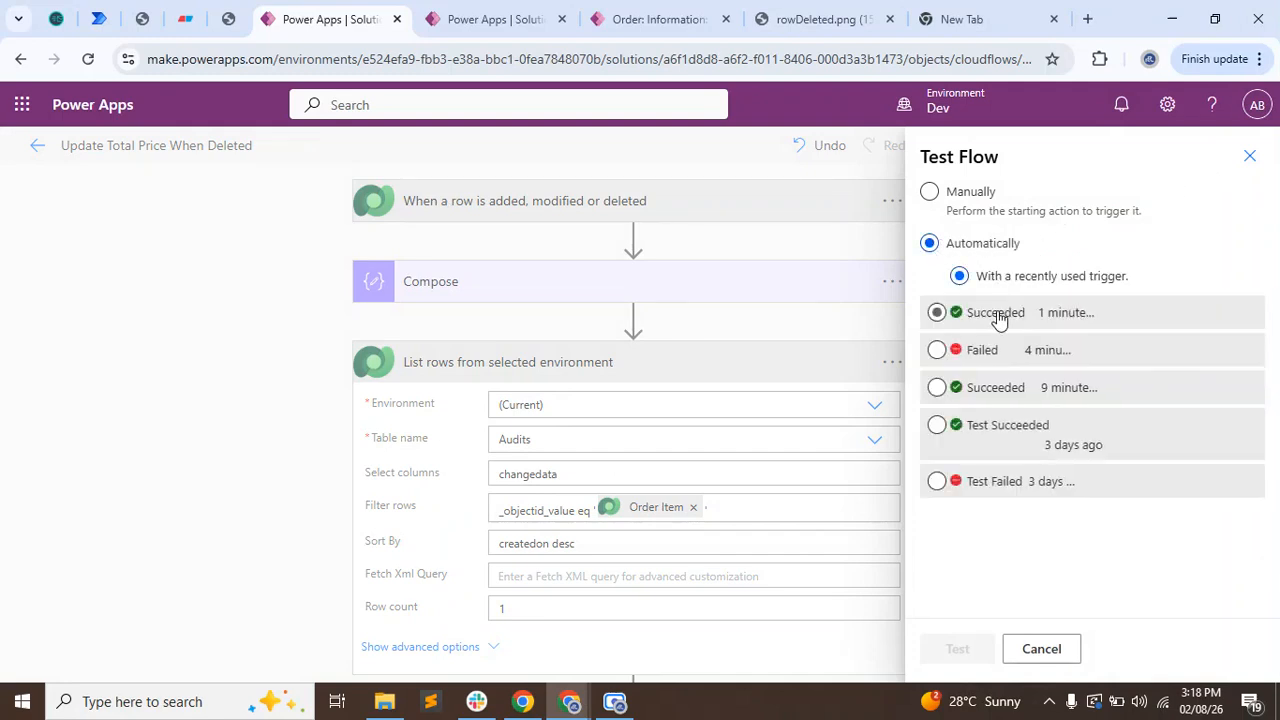
left_click(1017, 633)
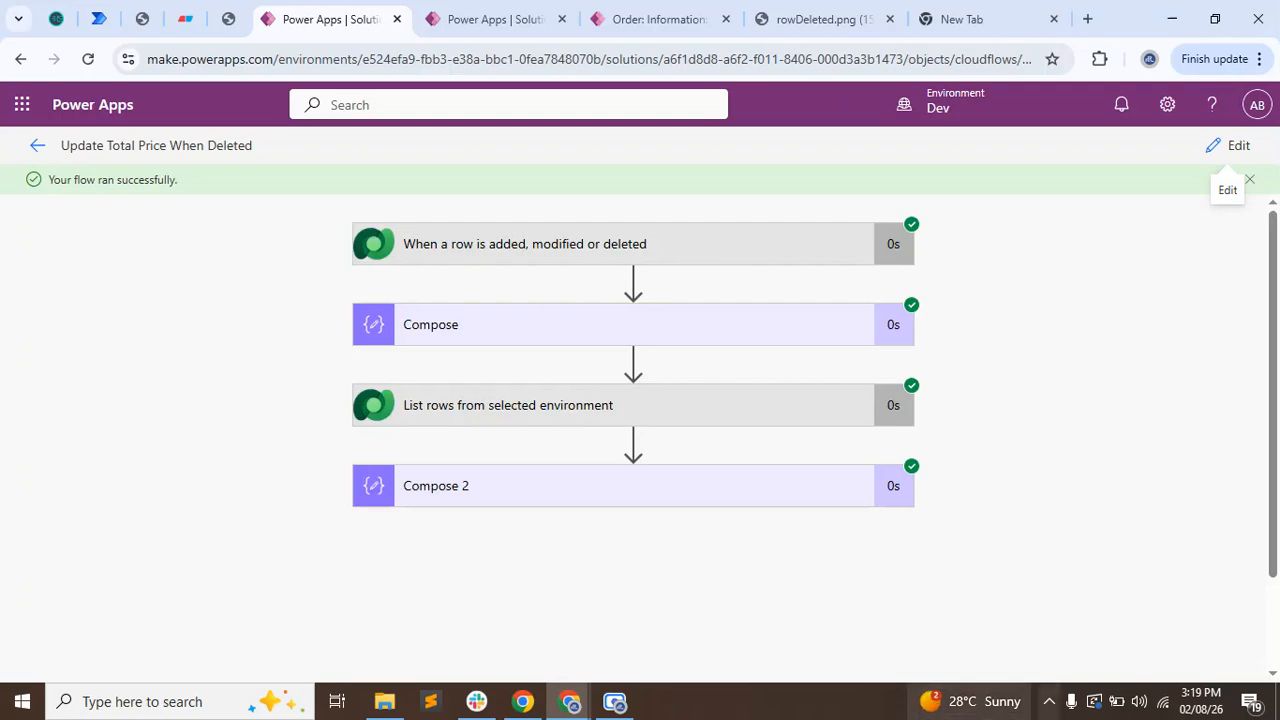
Expand Compose 2 and the List rows action in the run, and open the List rows raw outputs with pretty-print enabled.
left_click(729, 486)
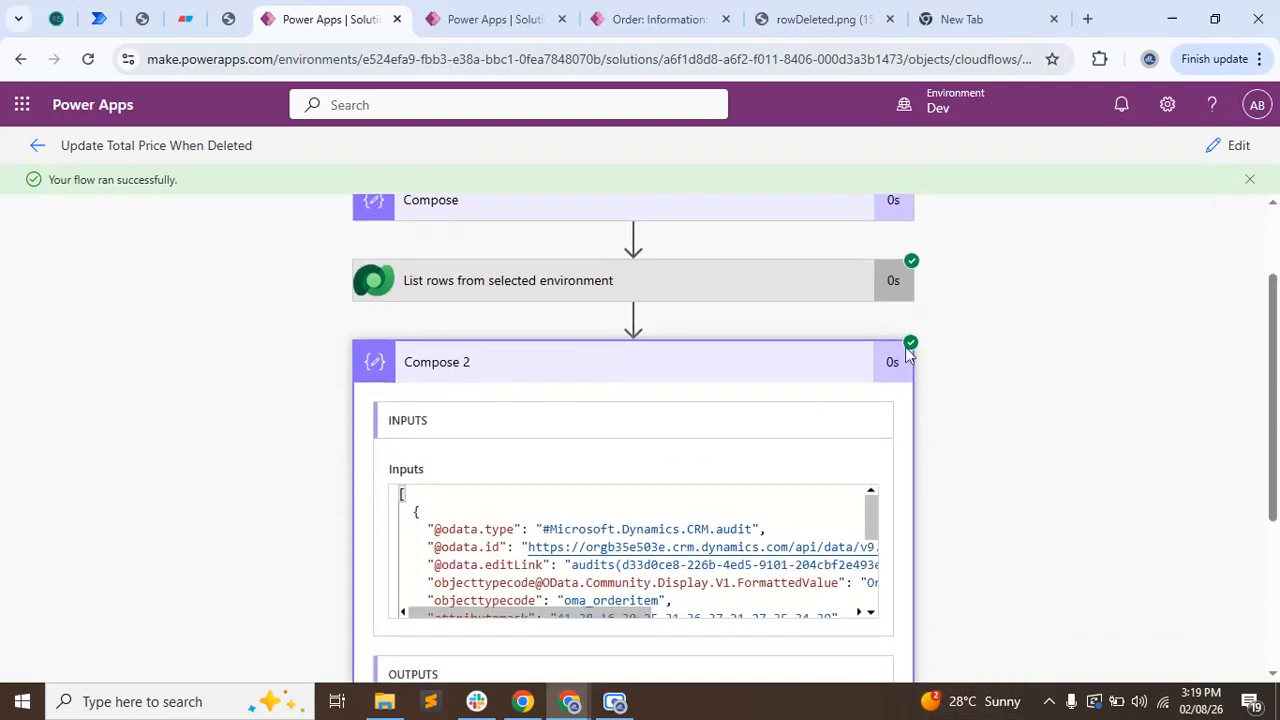
left_click(430, 292)
scroll(300, 410, "down", 2)
scroll(316, 443, "down", 2)
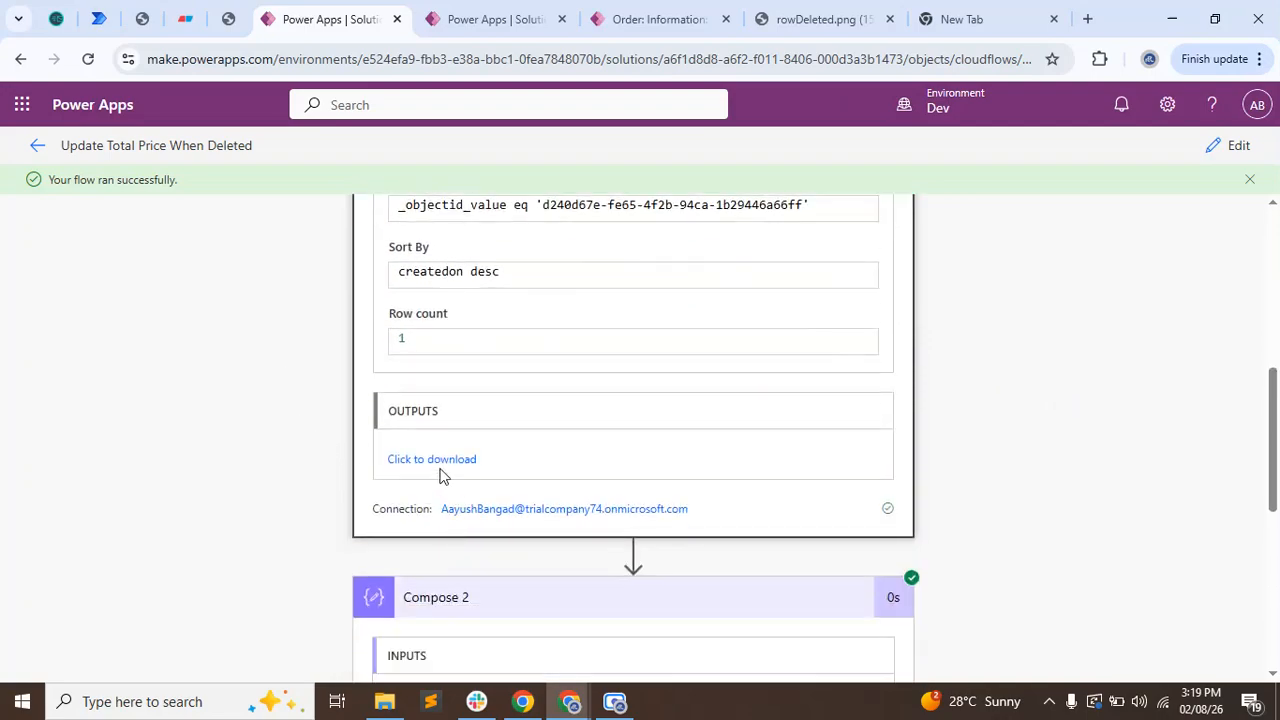
left_click(437, 460)
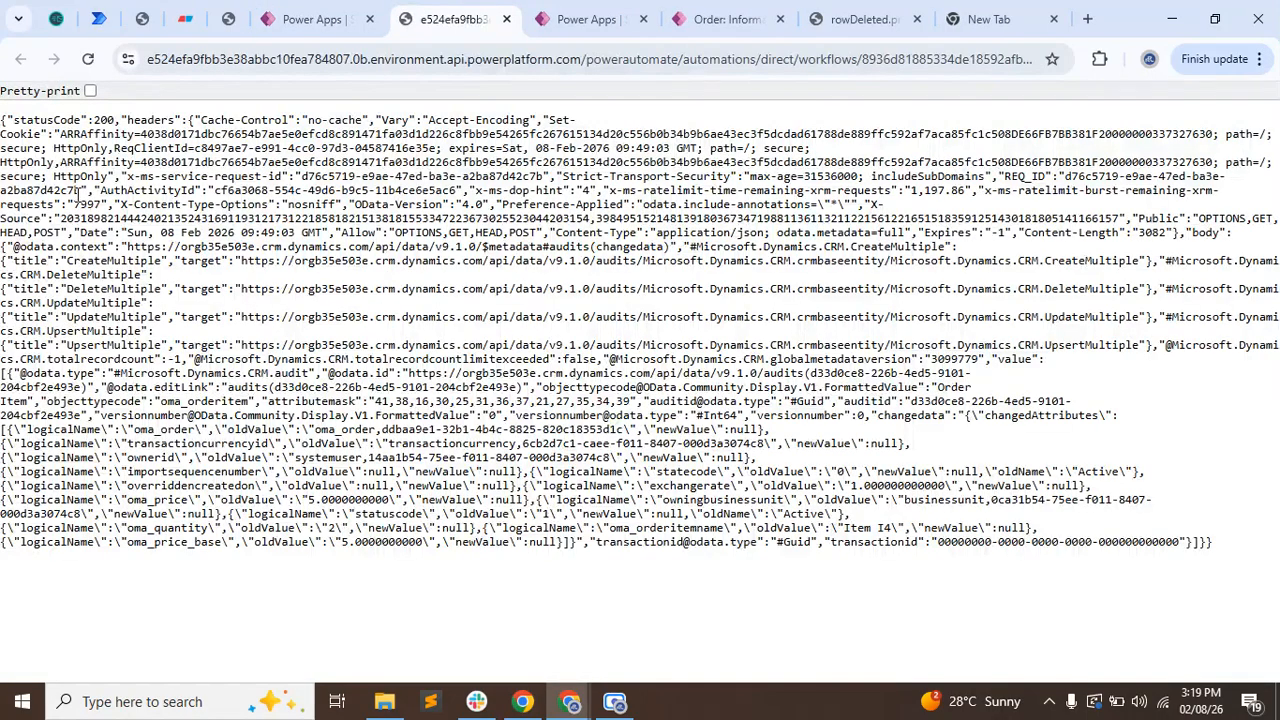
left_click(90, 91)
Locate changedata in the raw output and examine the oma_order attribute and the order ID in its old value.
scroll(578, 383, "down", 2)
scroll(578, 383, "down", 3)
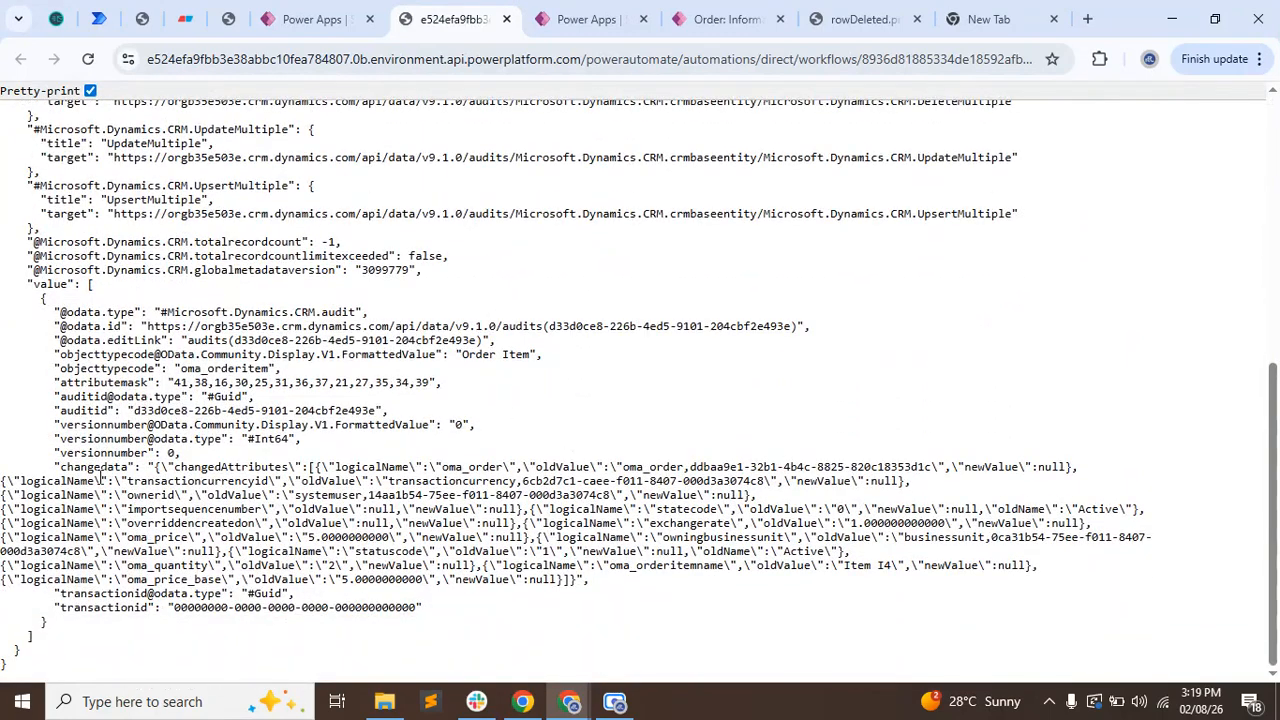
double_click(100, 467)
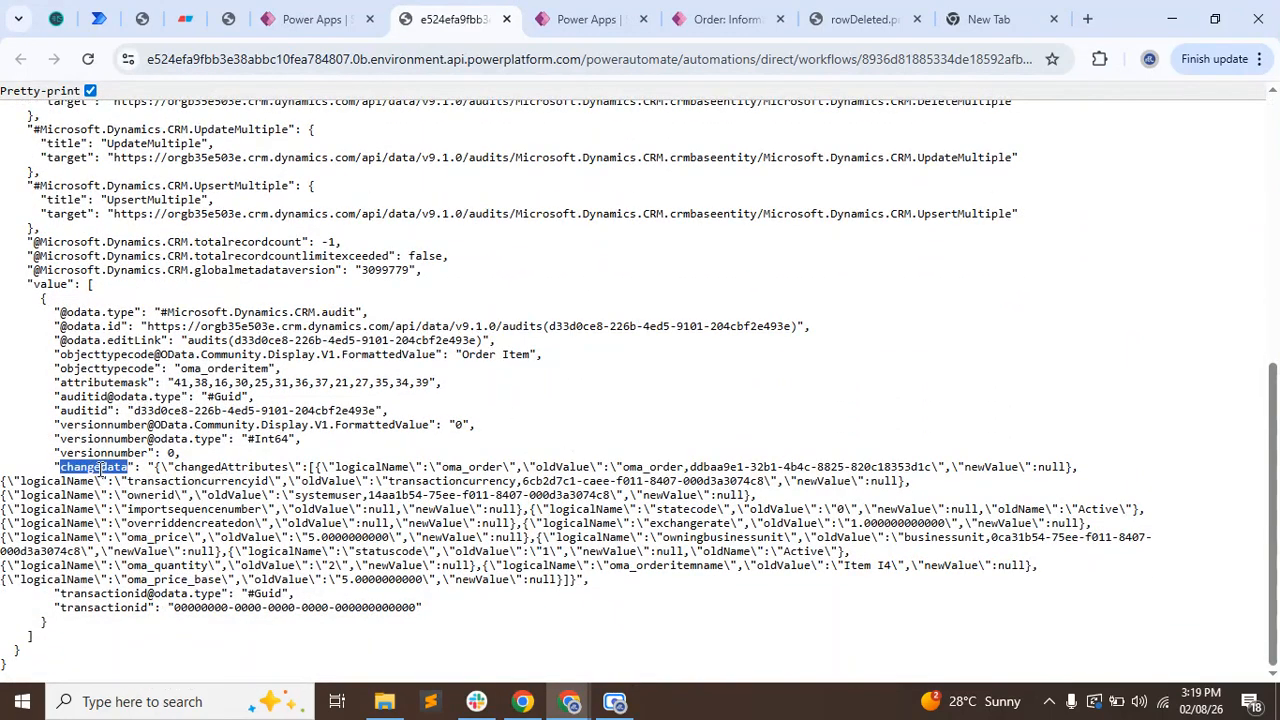
double_click(445, 468)
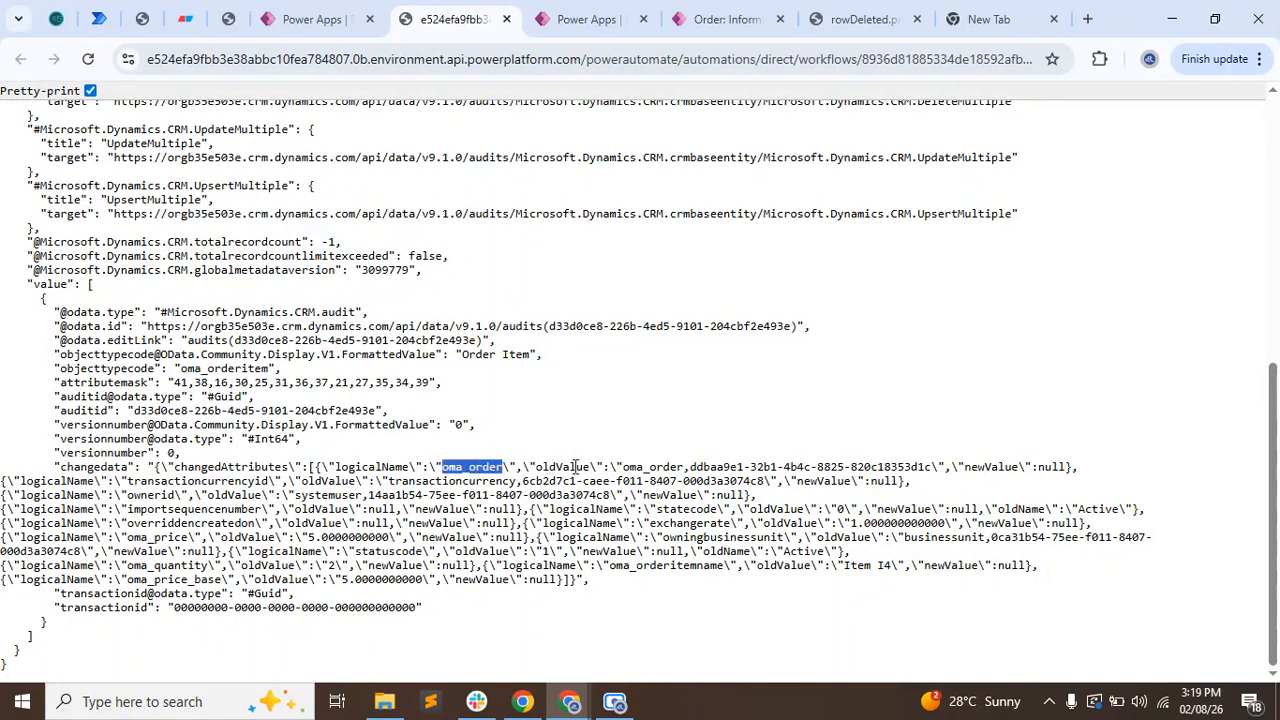
left_click_drag(690, 467, 932, 470)
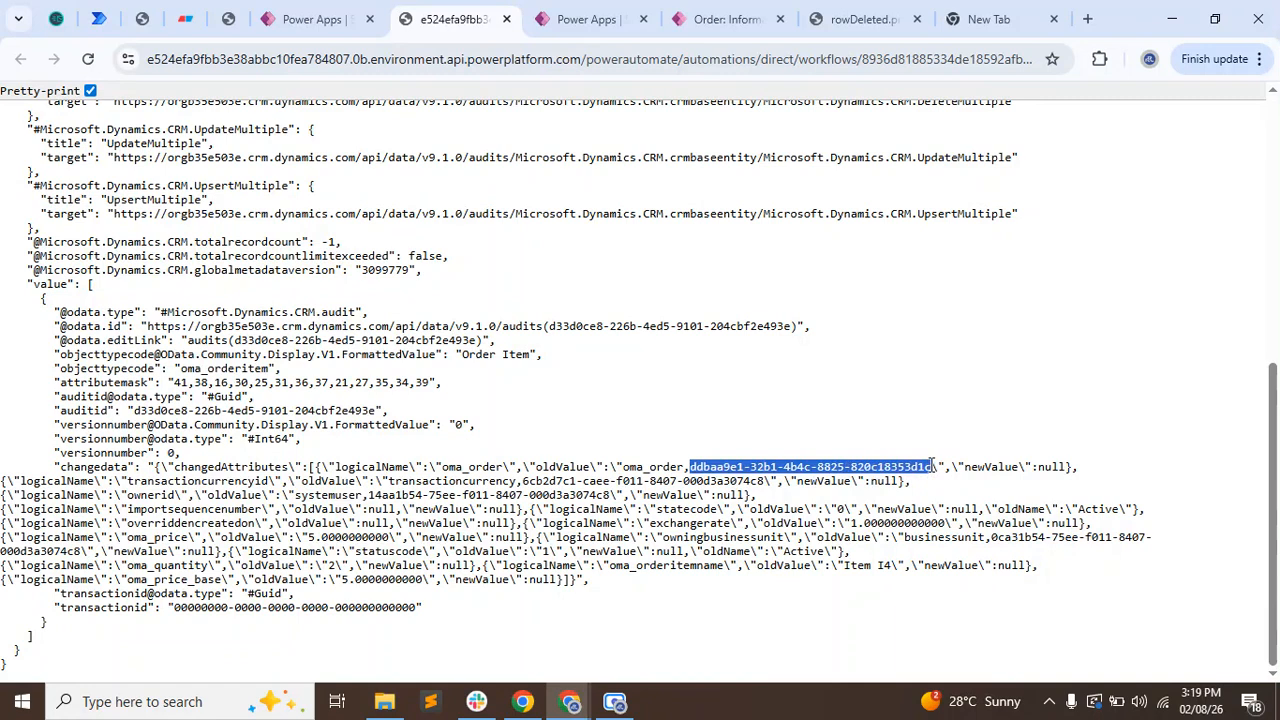
Reopen the flow for editing and add a Filter array action after Compose 2.
left_click(310, 19)
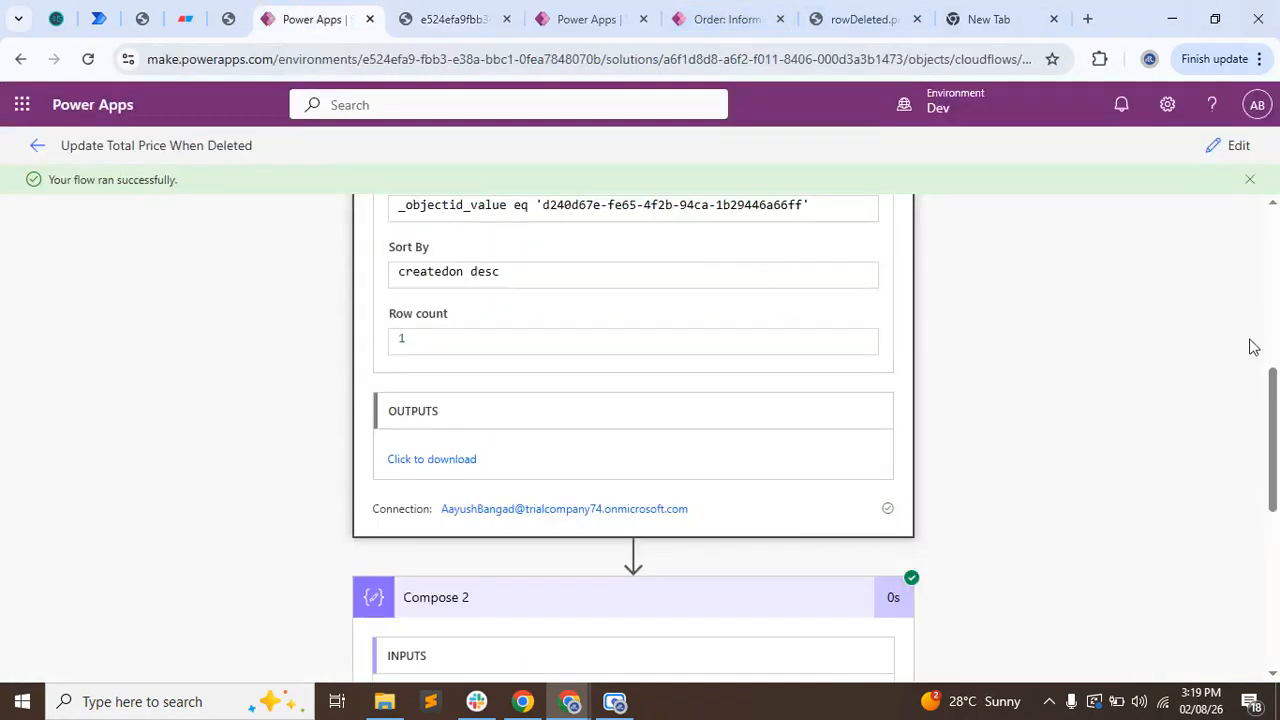
left_click(1238, 146)
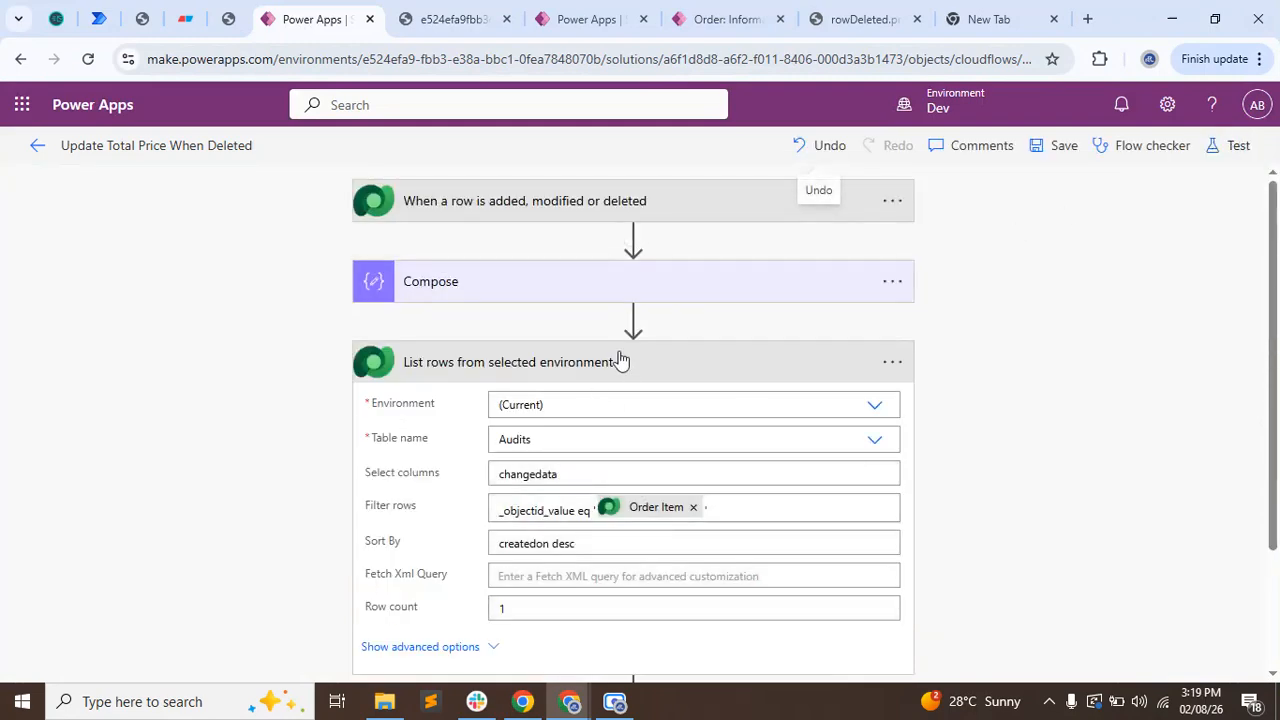
scroll(569, 526, "down", 1)
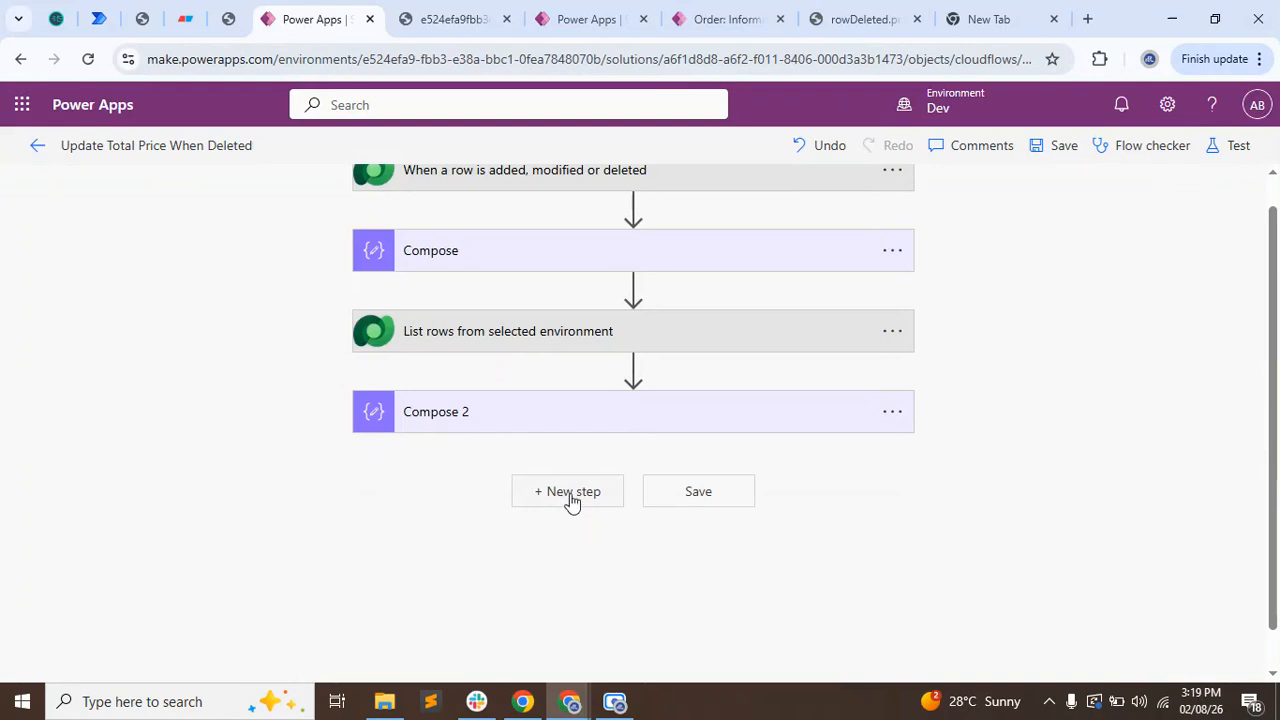
left_click(570, 494)
left_click(564, 548)
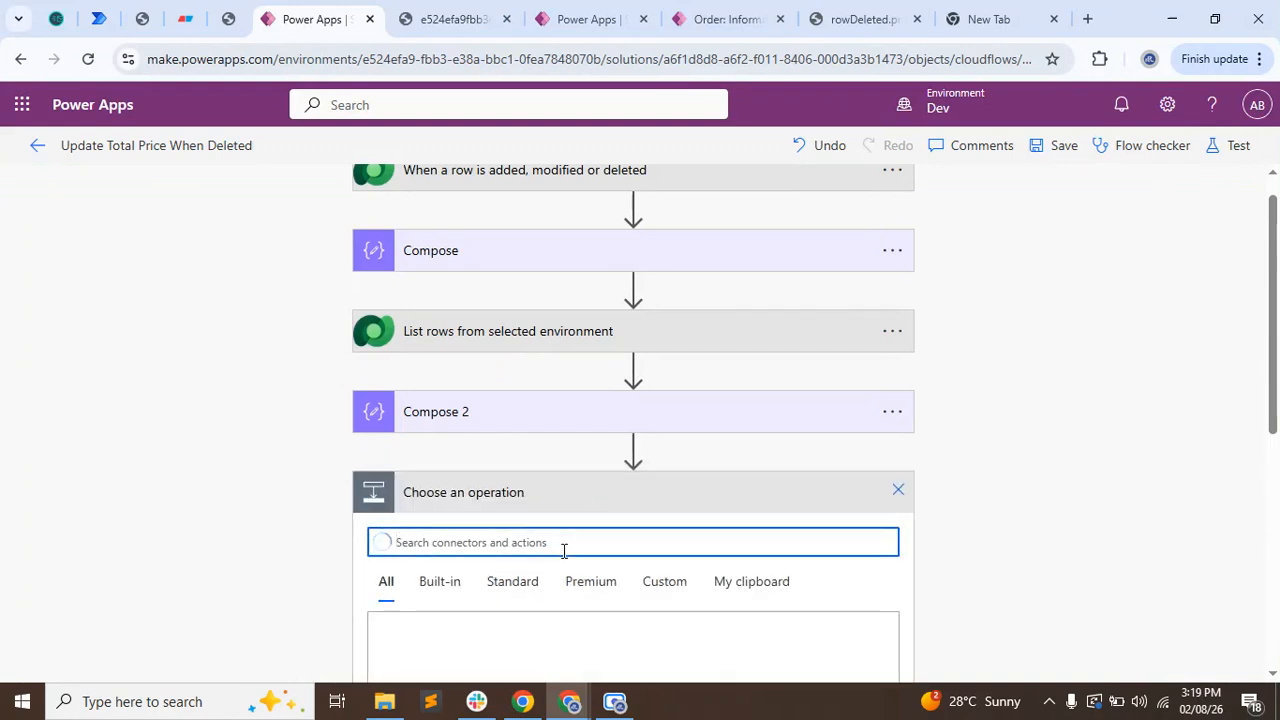
type("filter")
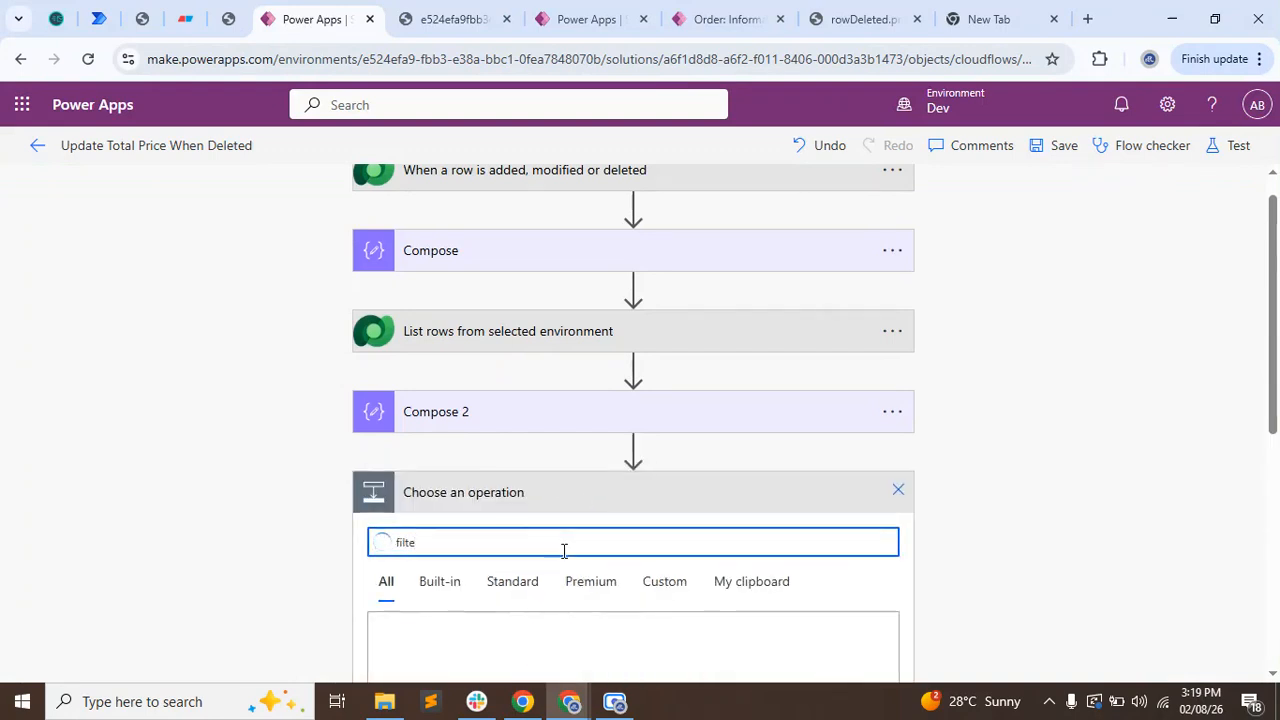
scroll(186, 438, "down", 4)
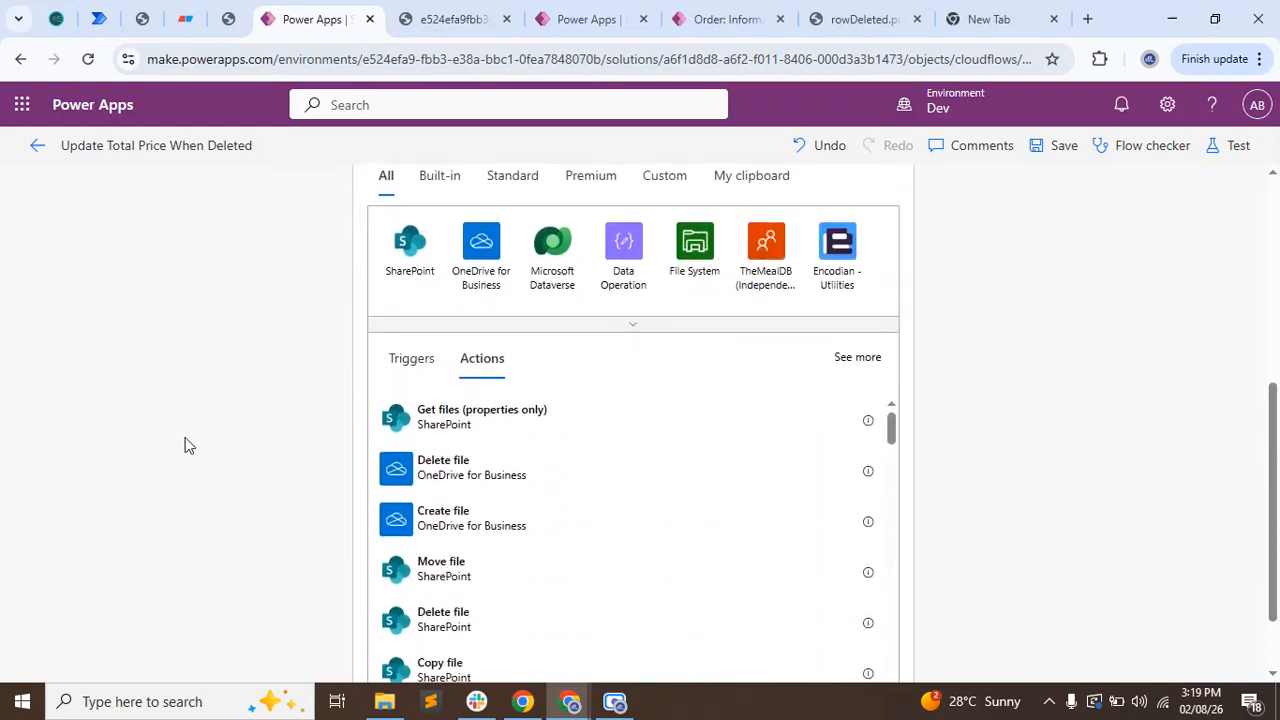
scroll(184, 445, "up", 1)
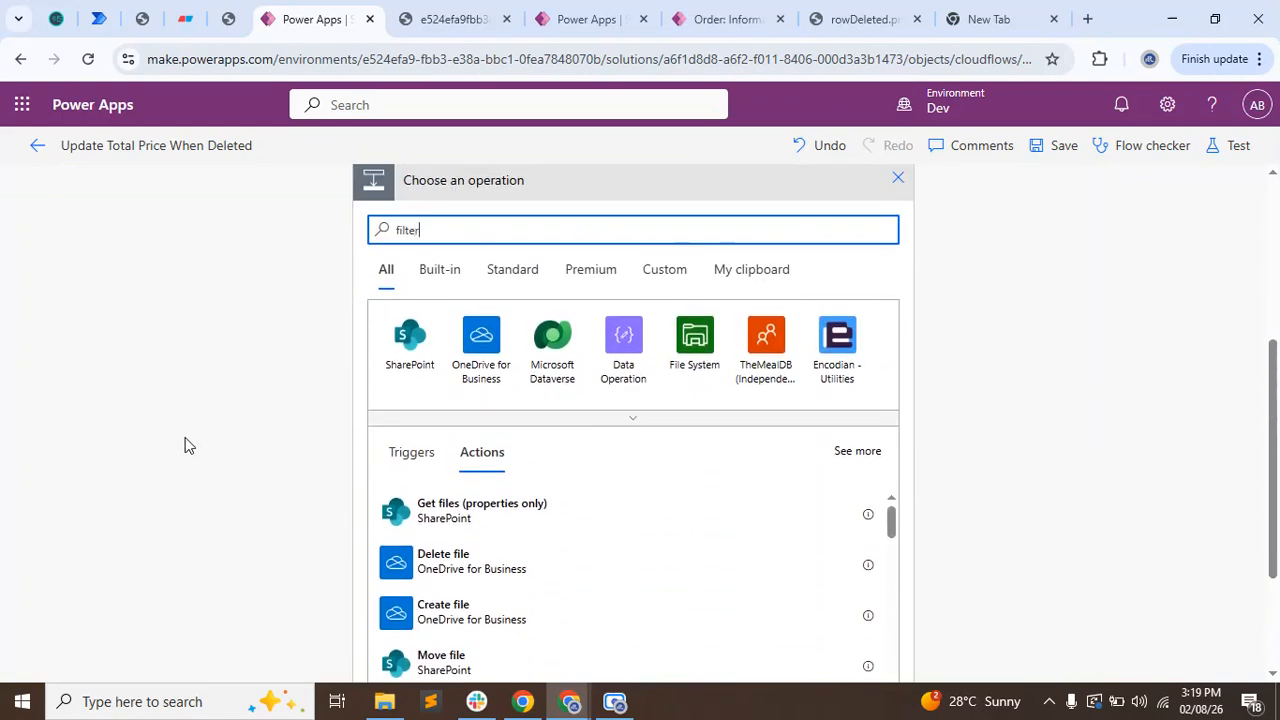
left_click(482, 510)
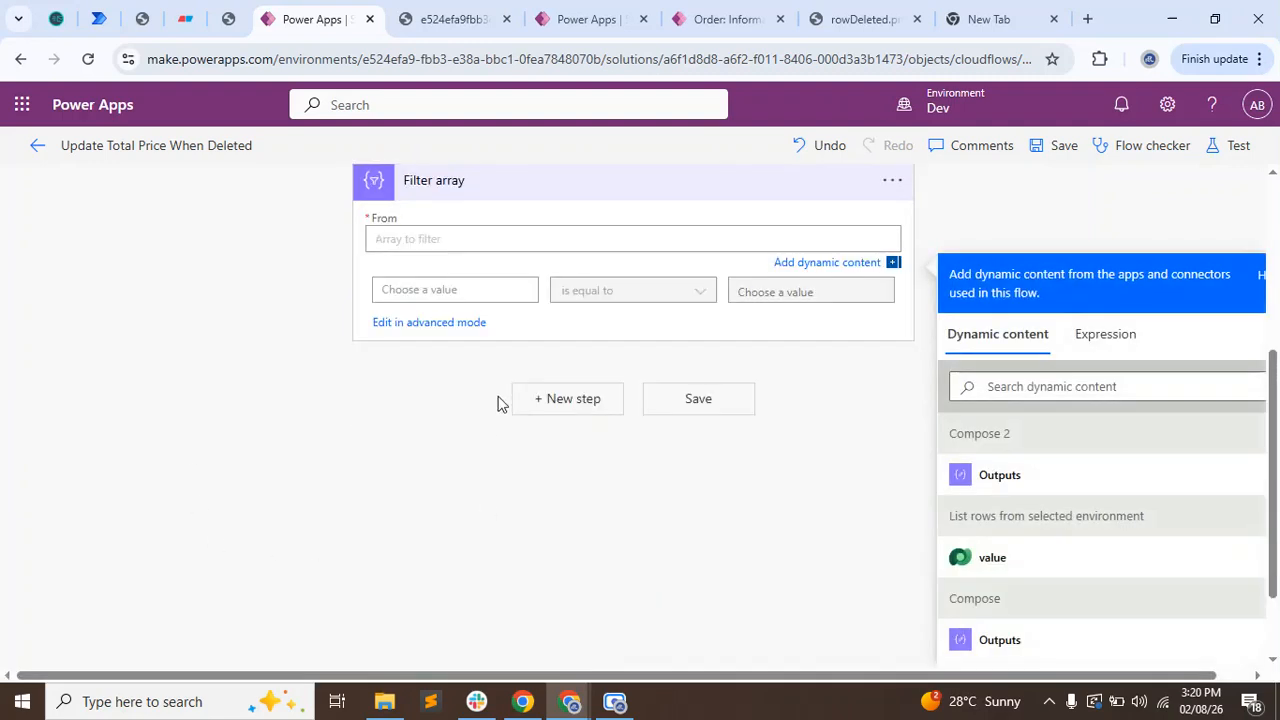
Start a json() expression for the Filter array's From input, wrapping the value output of the List rows action.
left_click(1090, 336)
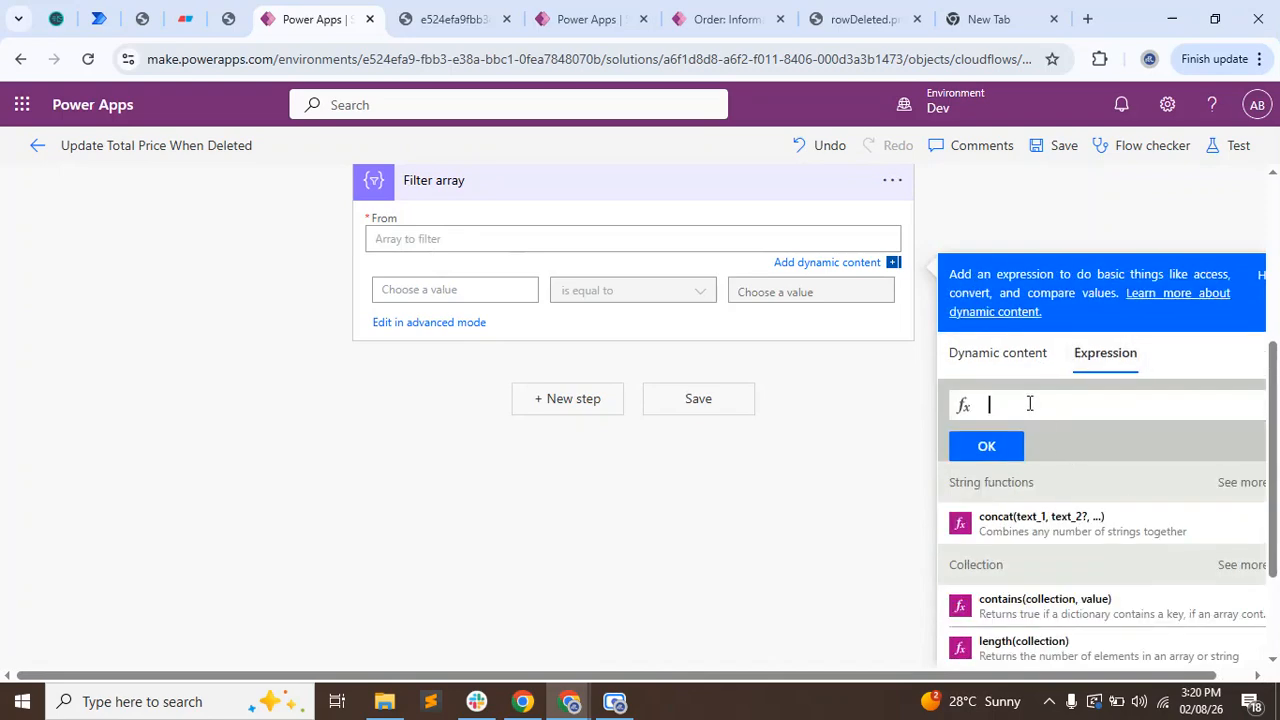
type("json")
key("Return")
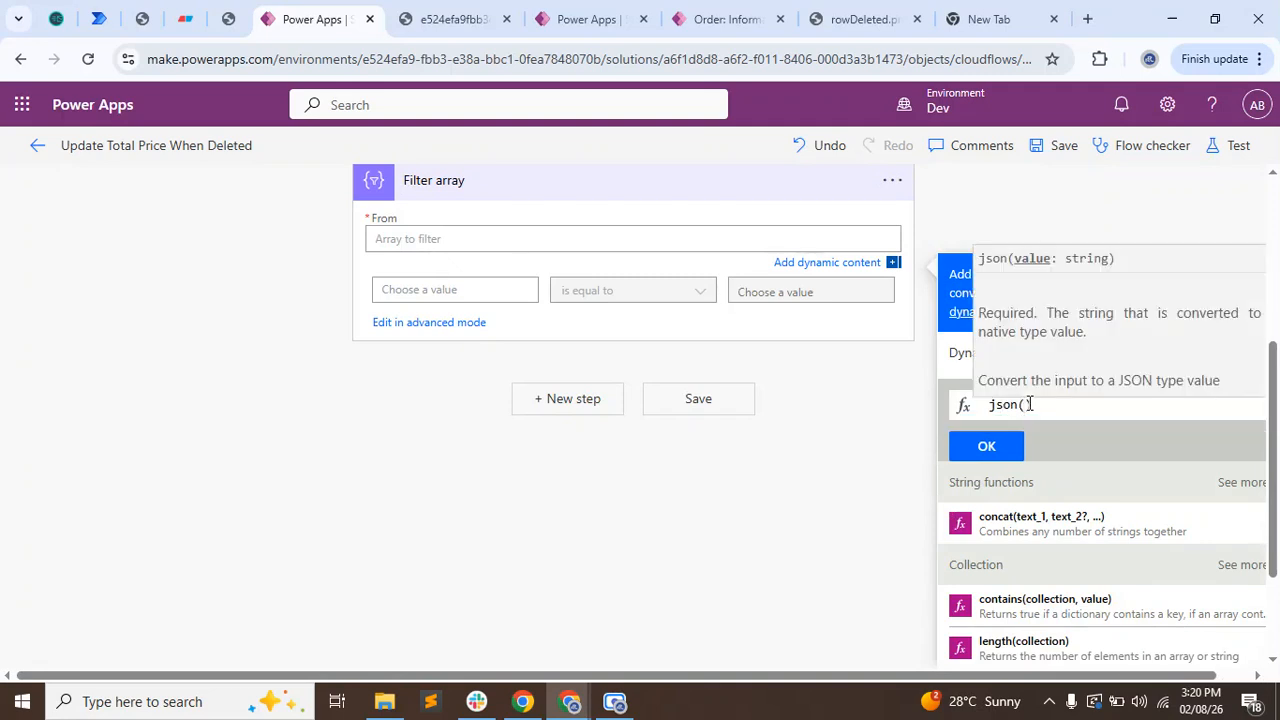
type(")")
left_click(956, 354)
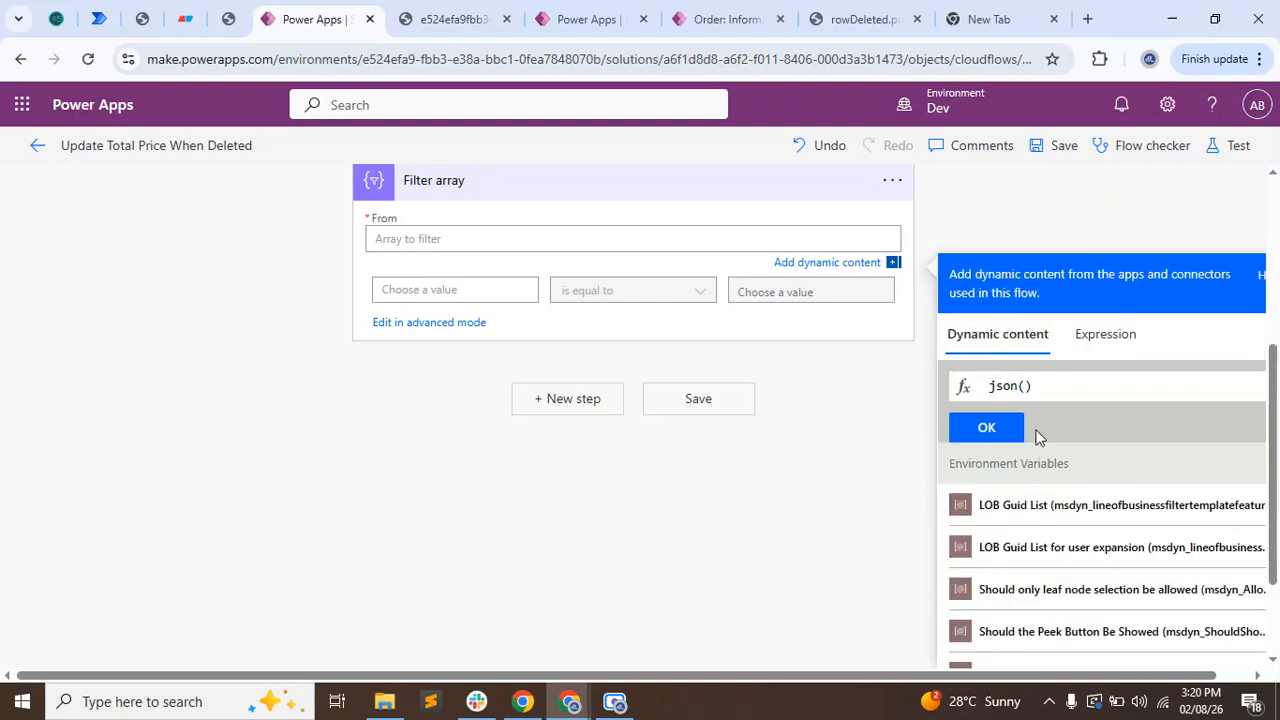
scroll(1130, 450, "down", 5)
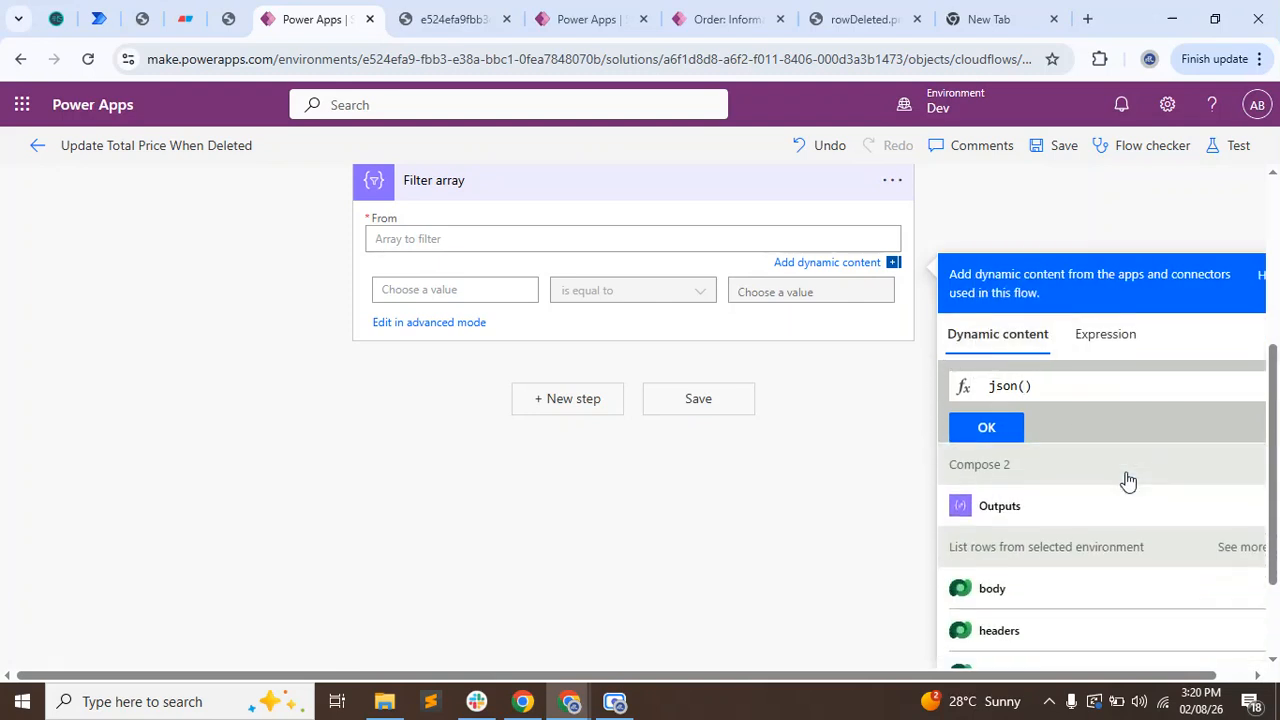
scroll(1130, 482, "down", 5)
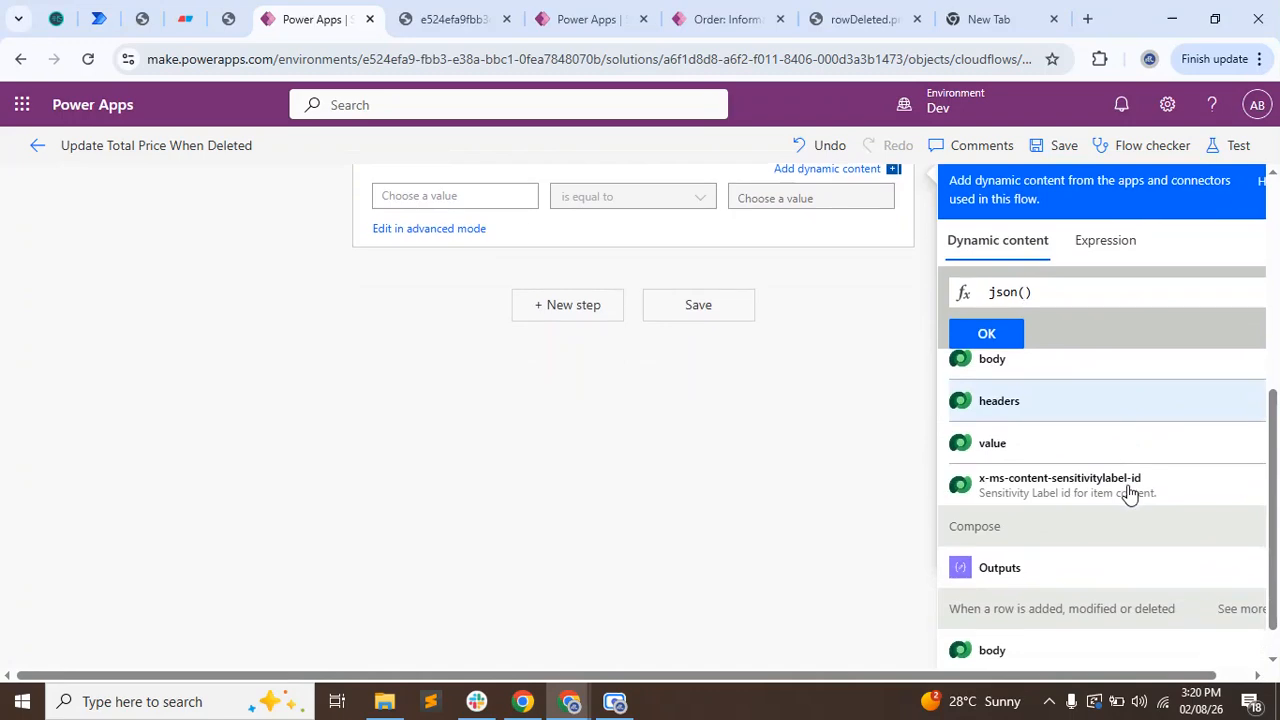
left_click(1258, 381)
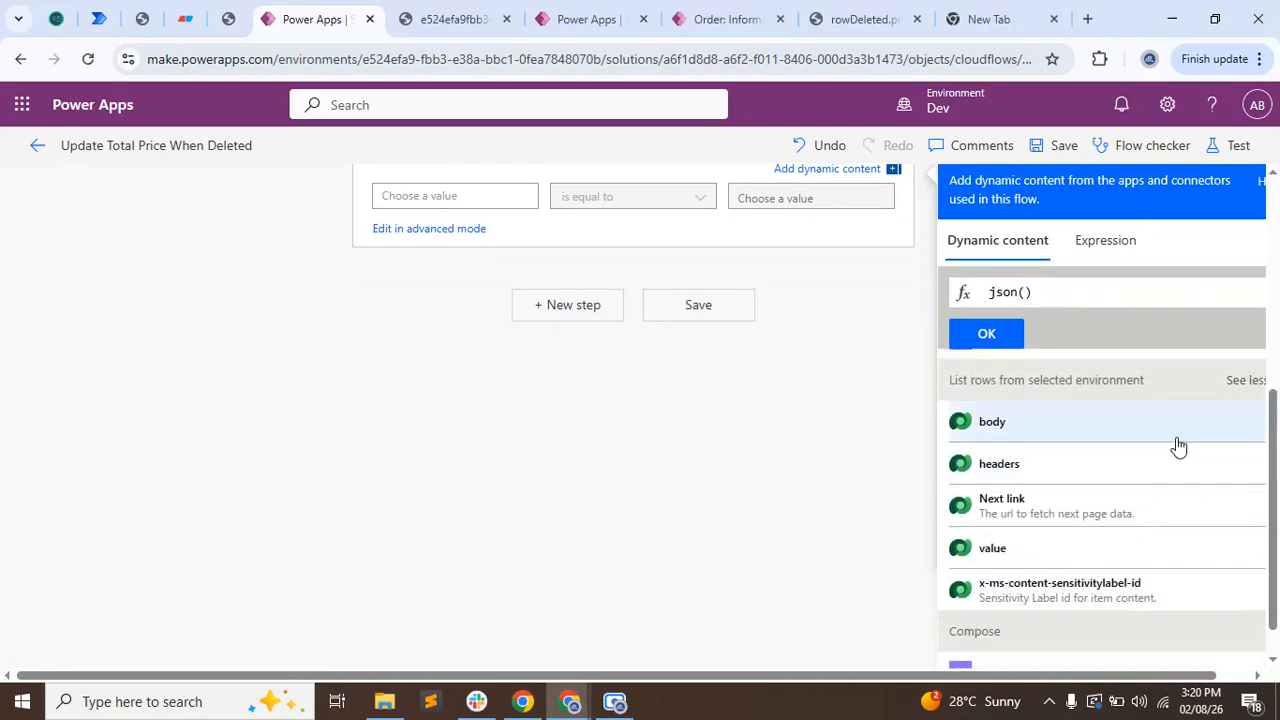
left_click(1037, 550)
Extend the expression inside json() with [0]['changedata'] after body/value to read the first audit row's changedata.
left_click_drag(1111, 292, 1277, 302)
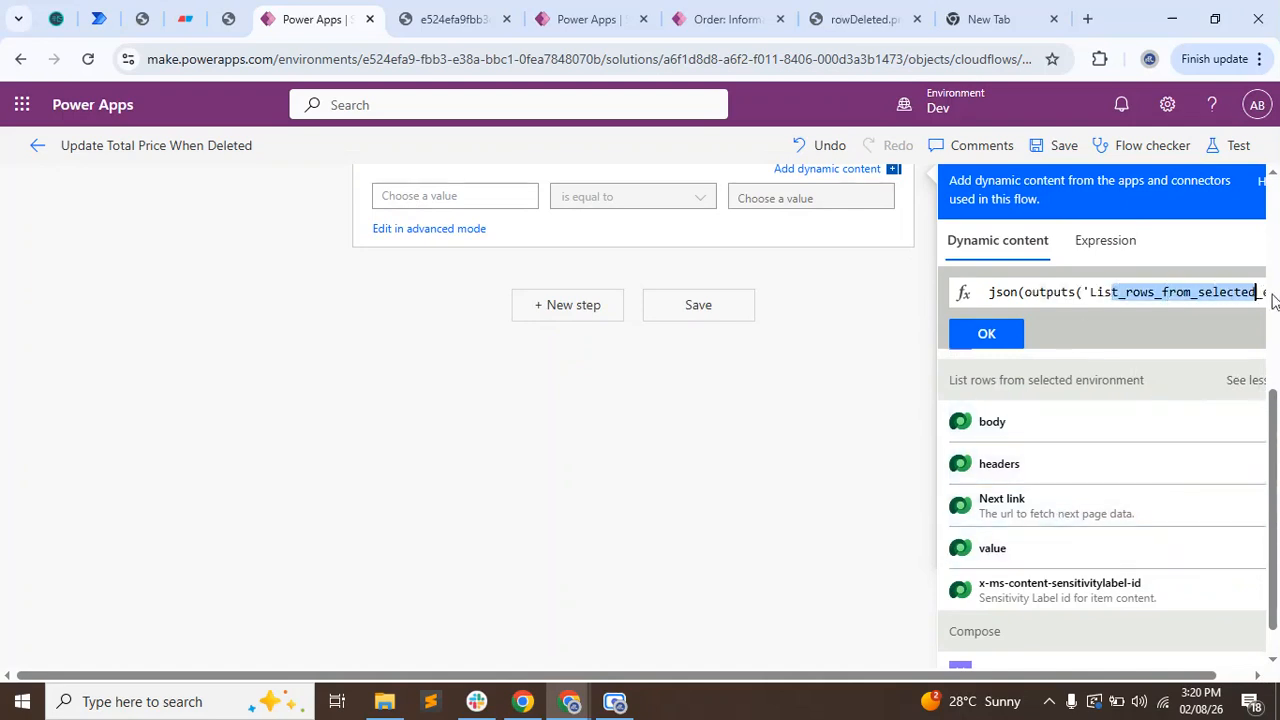
key("Right")
key("Right")
key("Right")
key("Right")
key("Right")
key("Right")
key("Right")
key("Right")
key("Right")
key("Right")
key("Right")
key("Right")
key("Right")
key("Right")
key("Right")
key("Right")
key("Right")
key("Right")
key("Right")
key("Right")
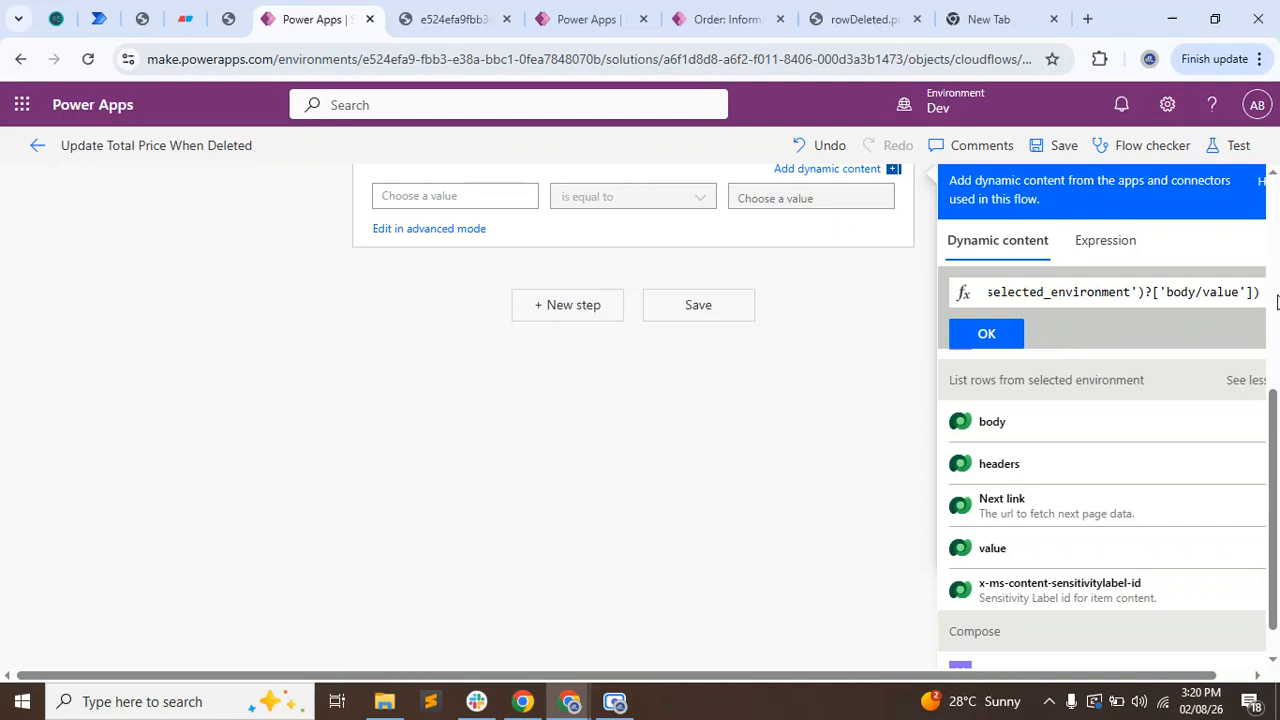
type("[")
type("0]")
type("'")
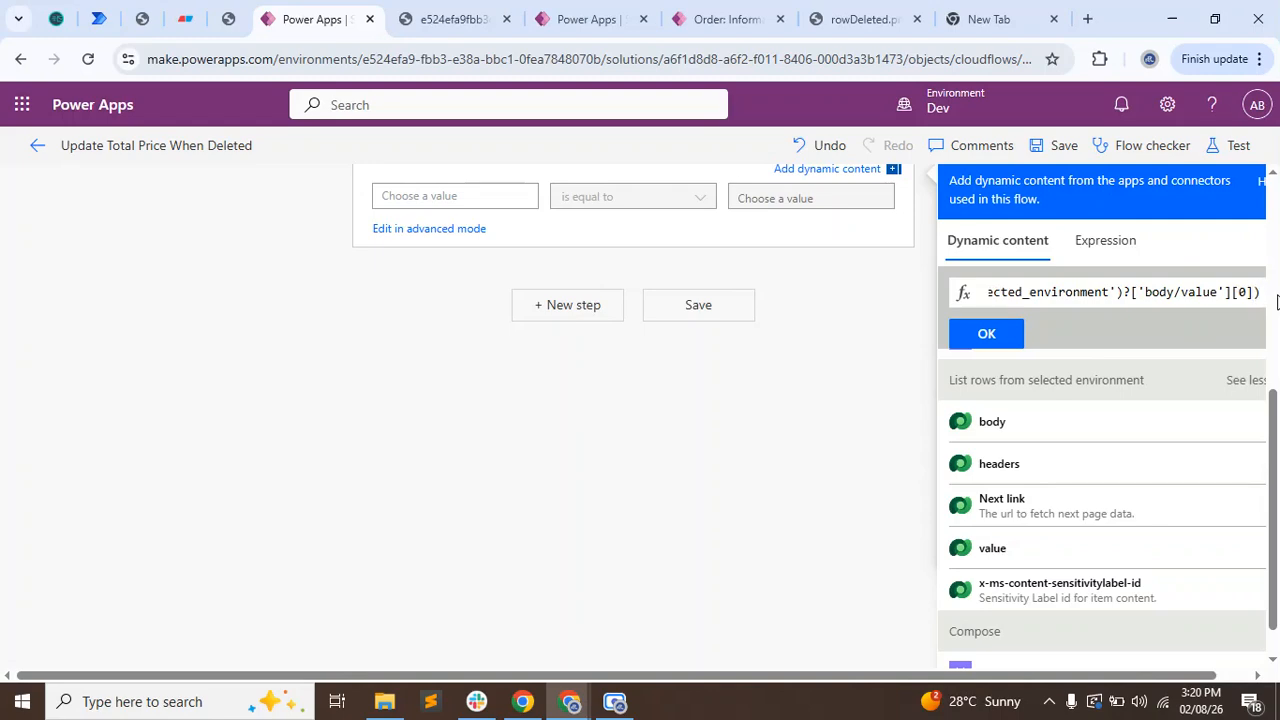
type("[]")
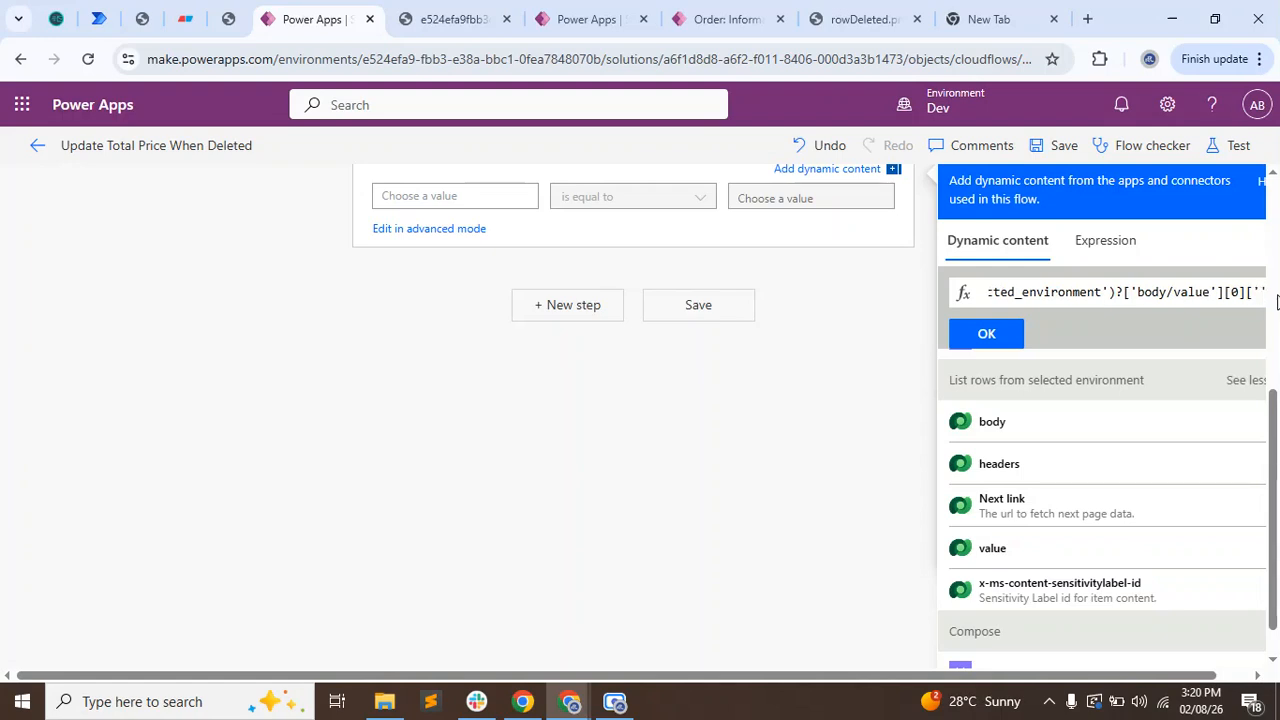
type("'")
key("super+v")
left_click(1142, 385)
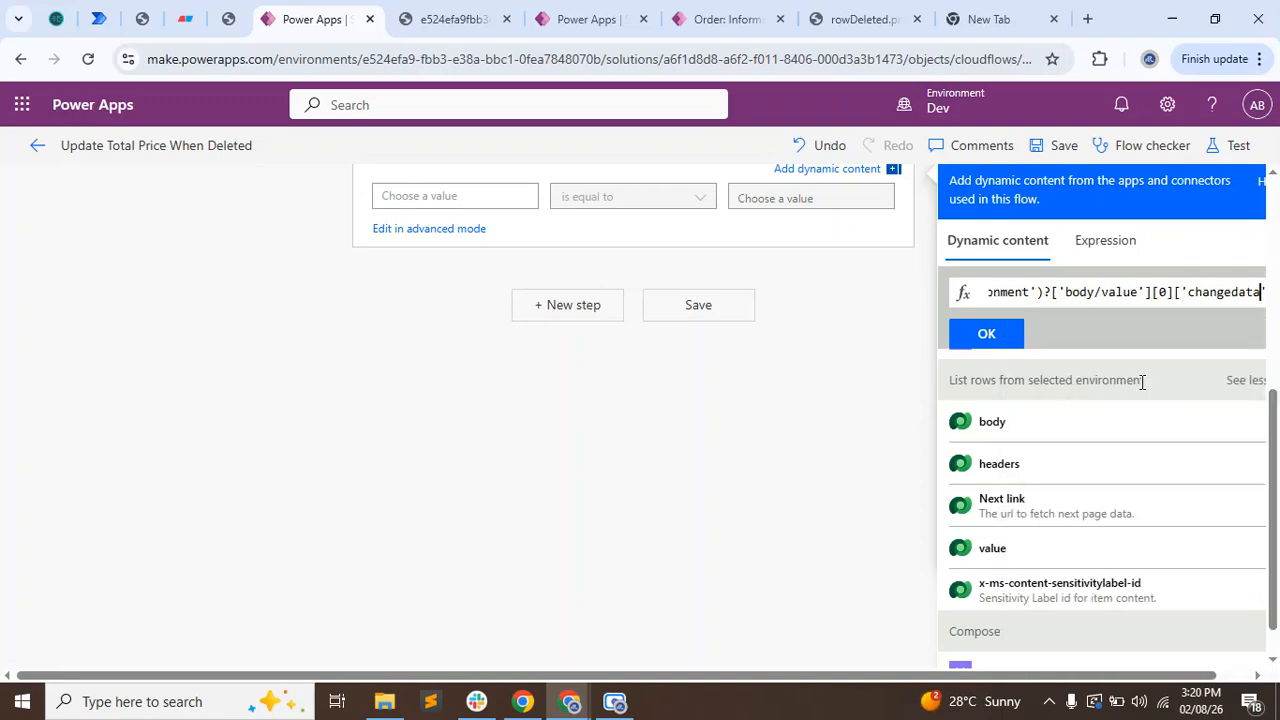
type("])")
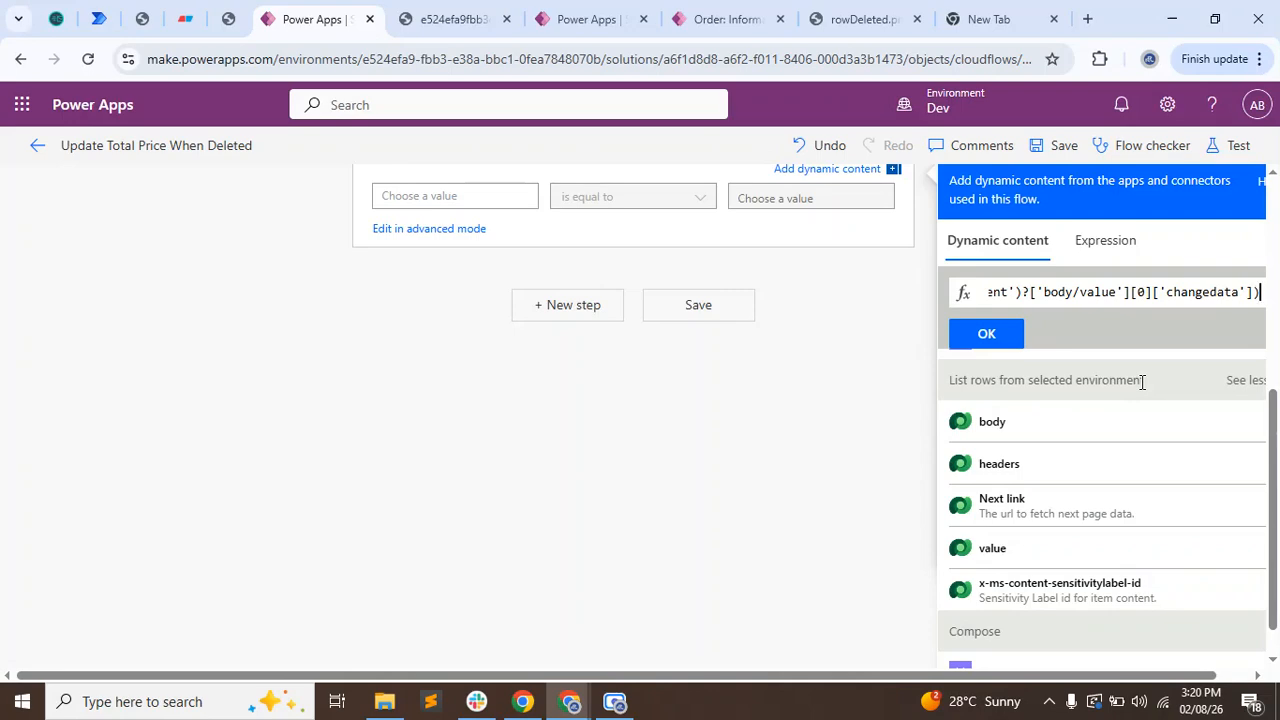
Append ['changedAttributes'] after the json() call and insert the finished expression as the Filter array's From input.
type("[]")
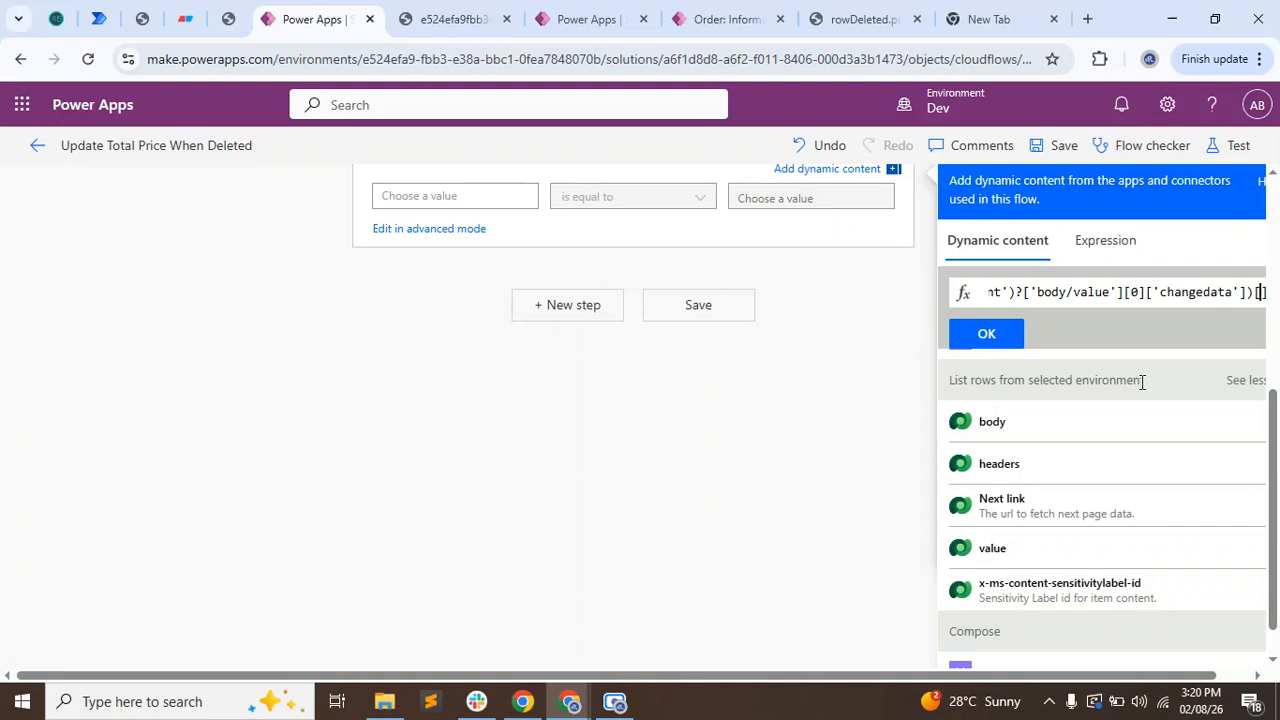
type("'")
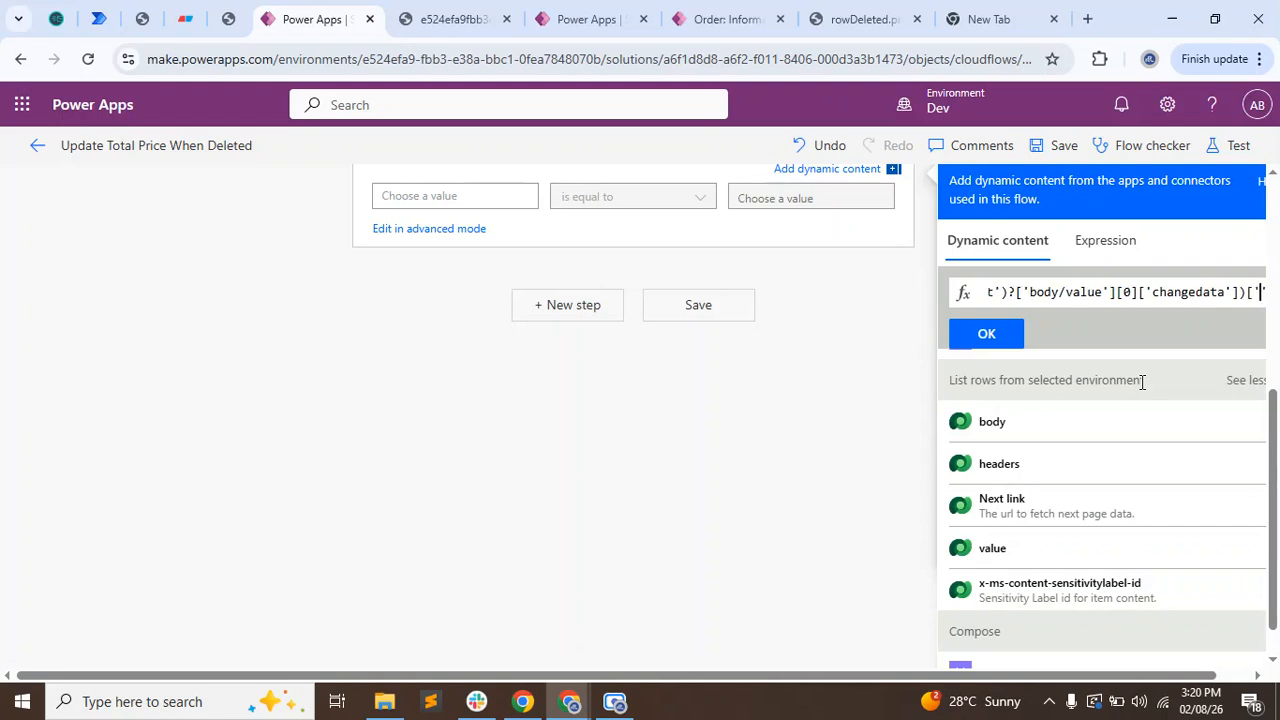
type("Changed")
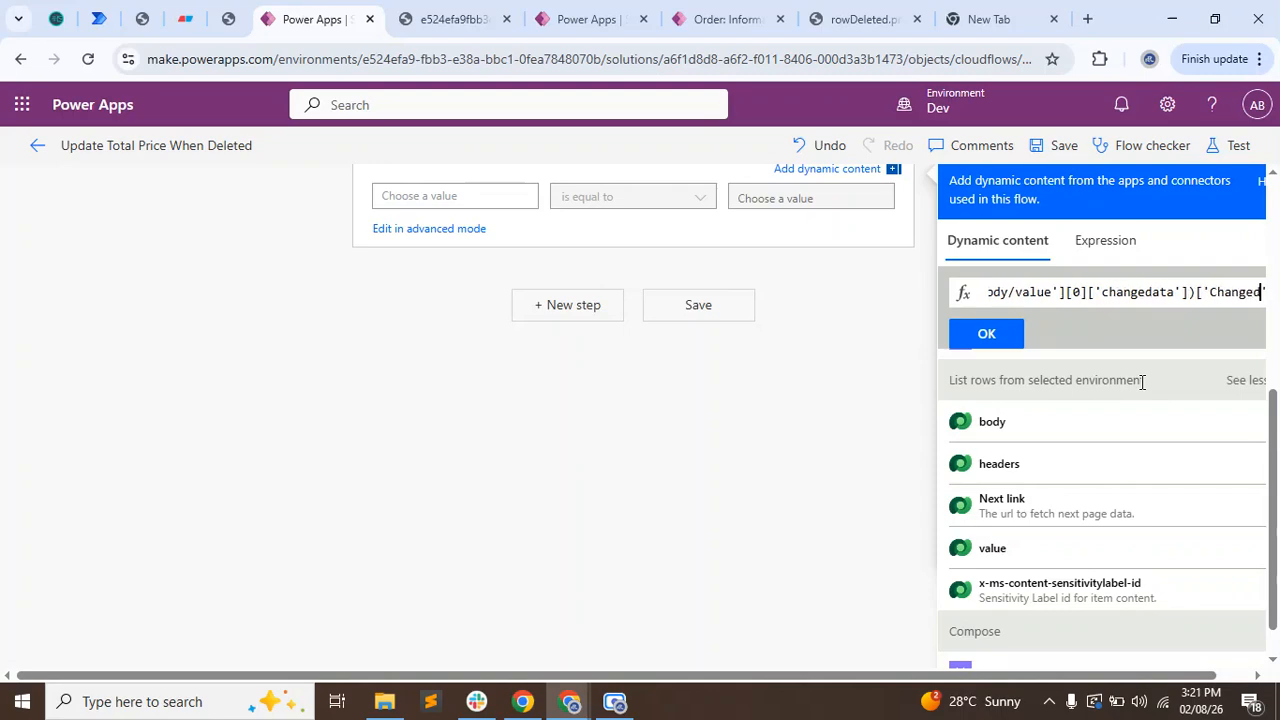
key("BackSpace")
key("BackSpace")
key("BackSpace")
key("BackSpace")
key("BackSpace")
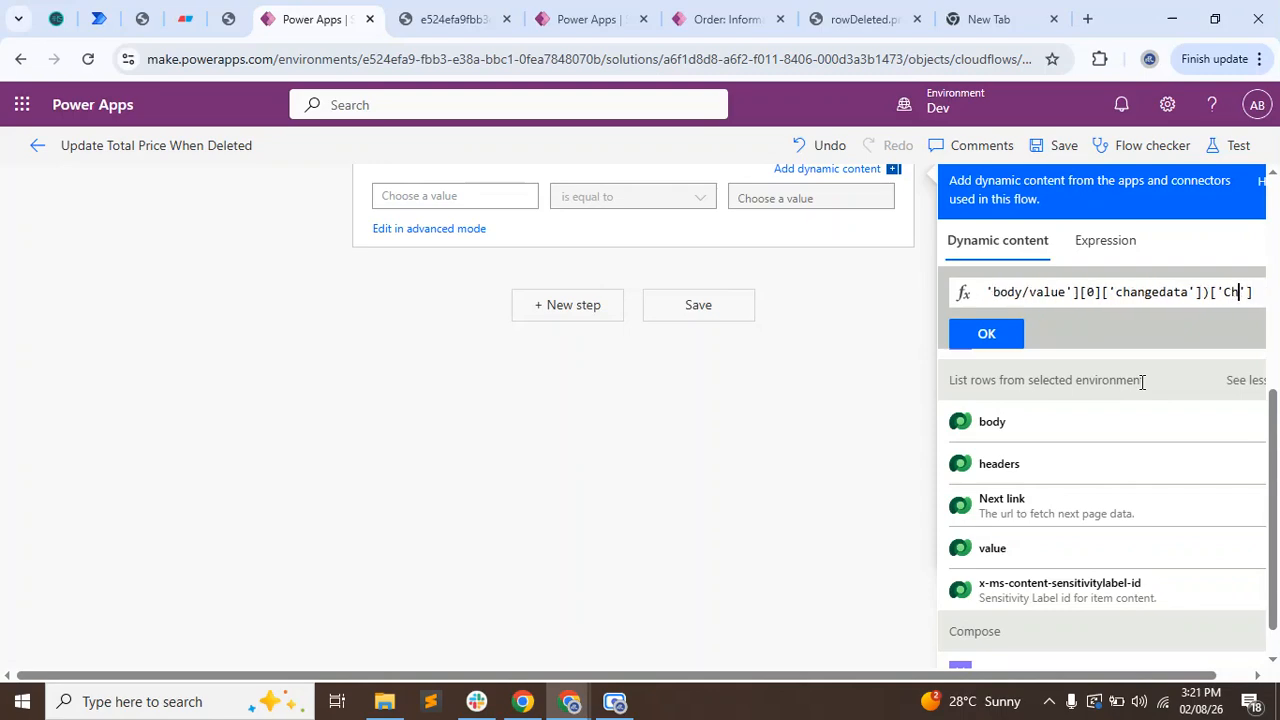
type("changed")
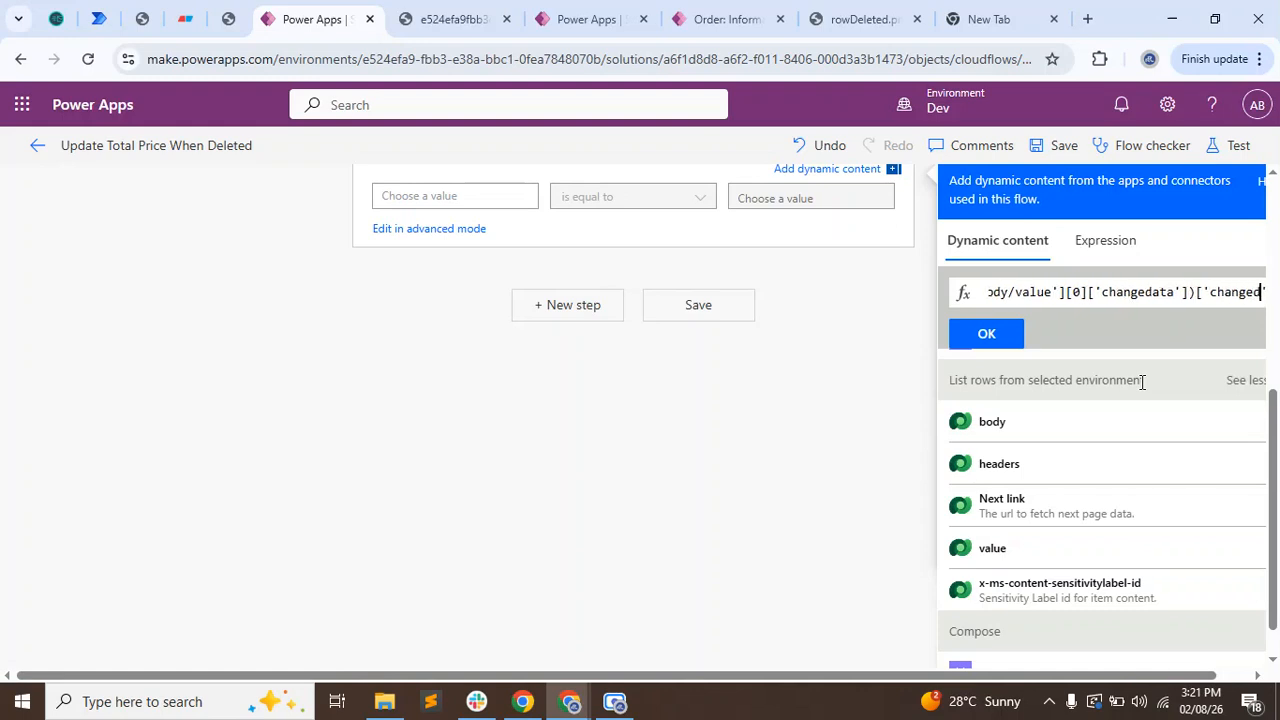
type("A")
type("ttribu")
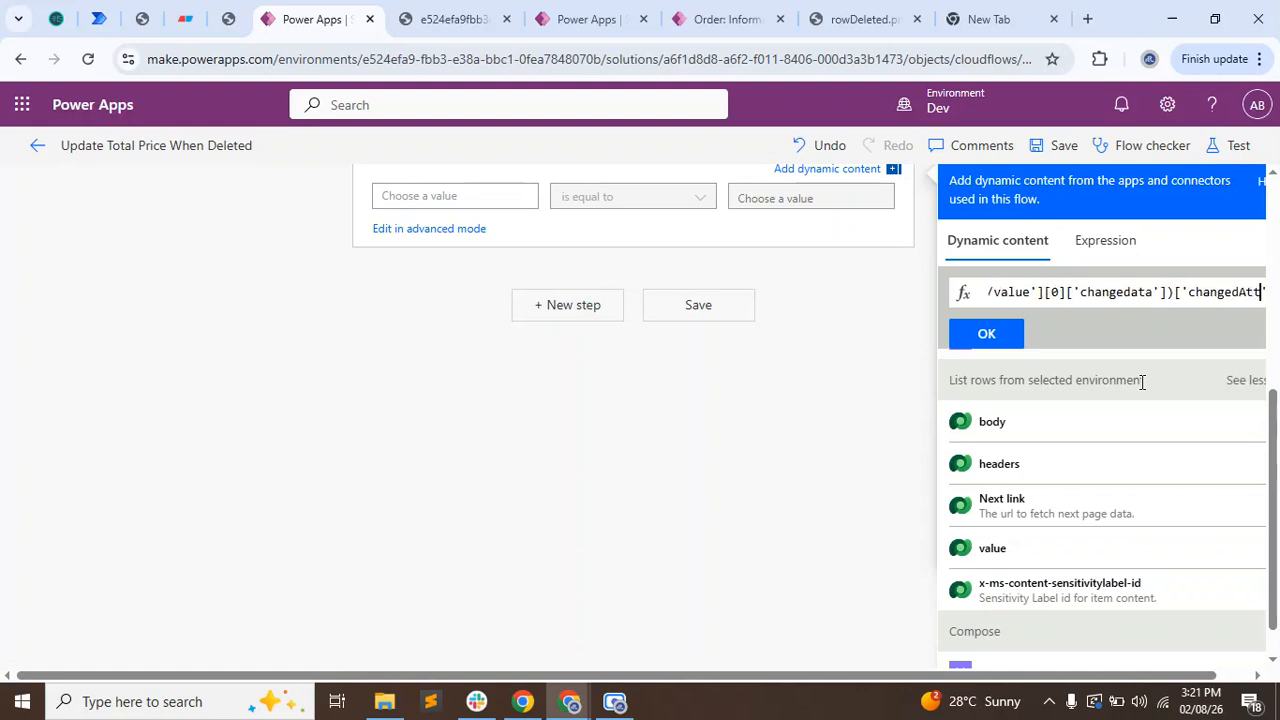
type("te")
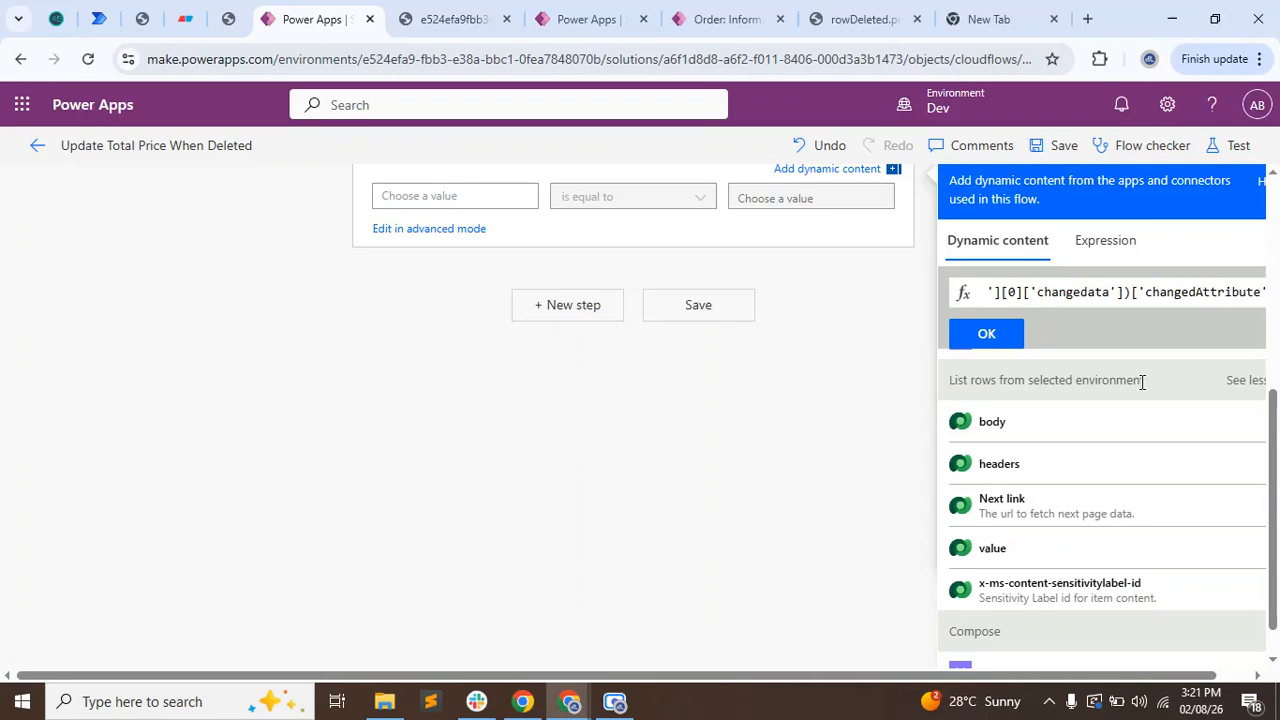
type("s'")
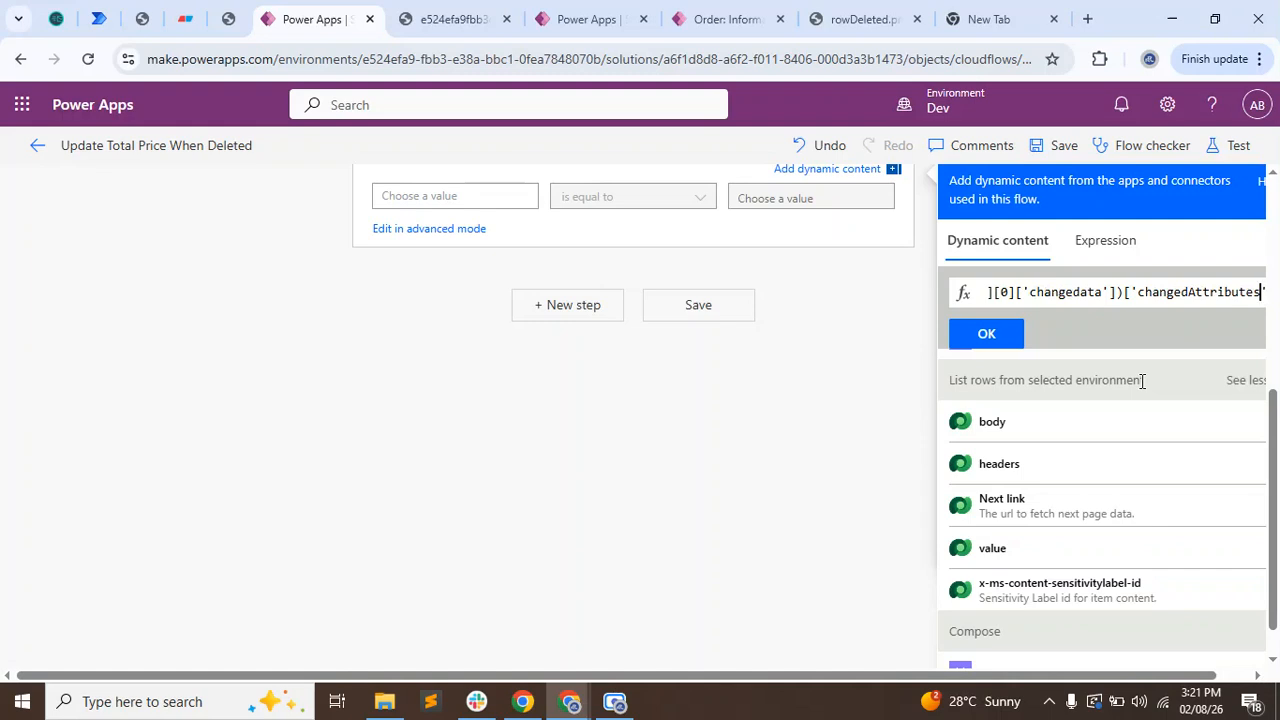
type("]")
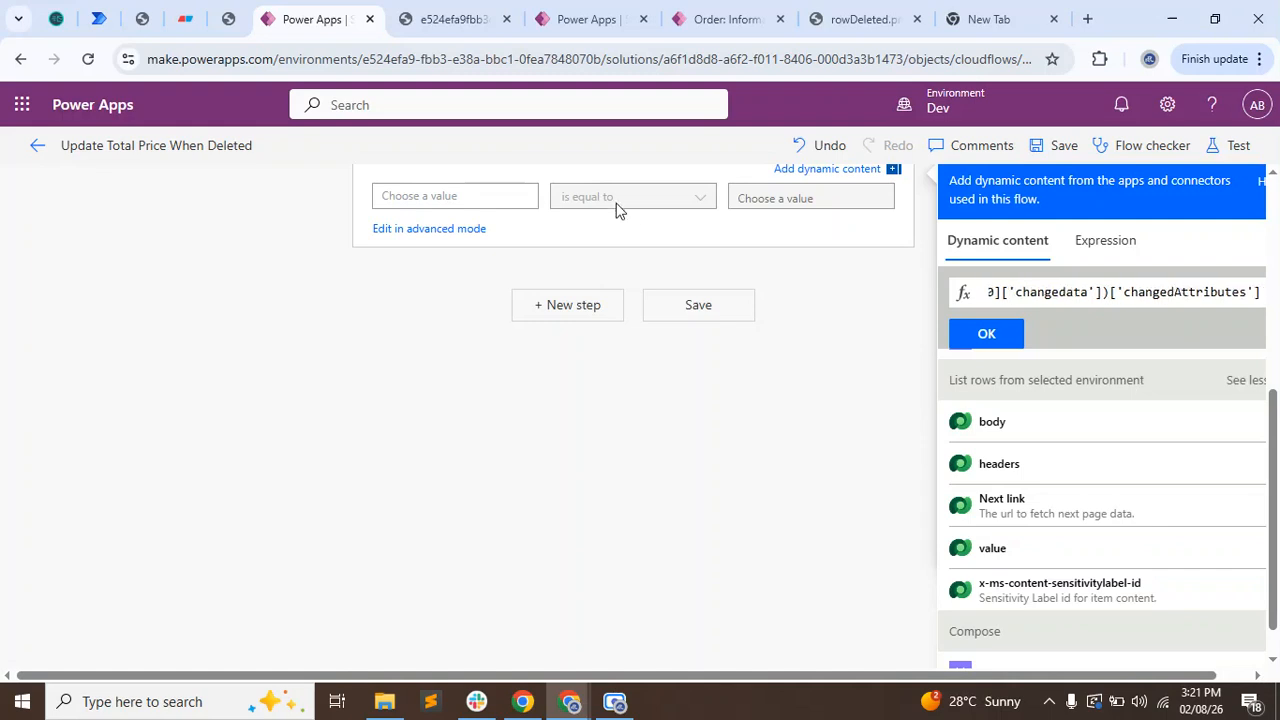
left_click(976, 333)
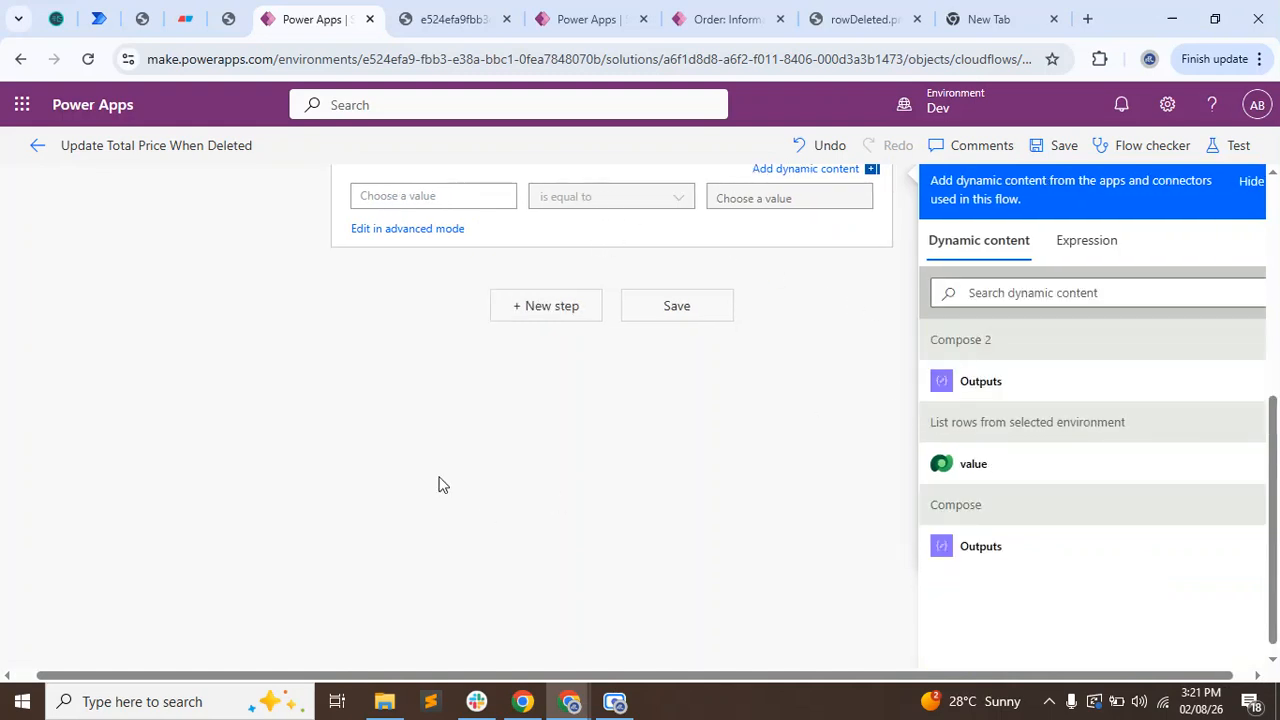
Review the Filter array's From expression through to its changedata part and the attribute key that follows.
scroll(436, 490, "up", 3)
left_click(428, 506)
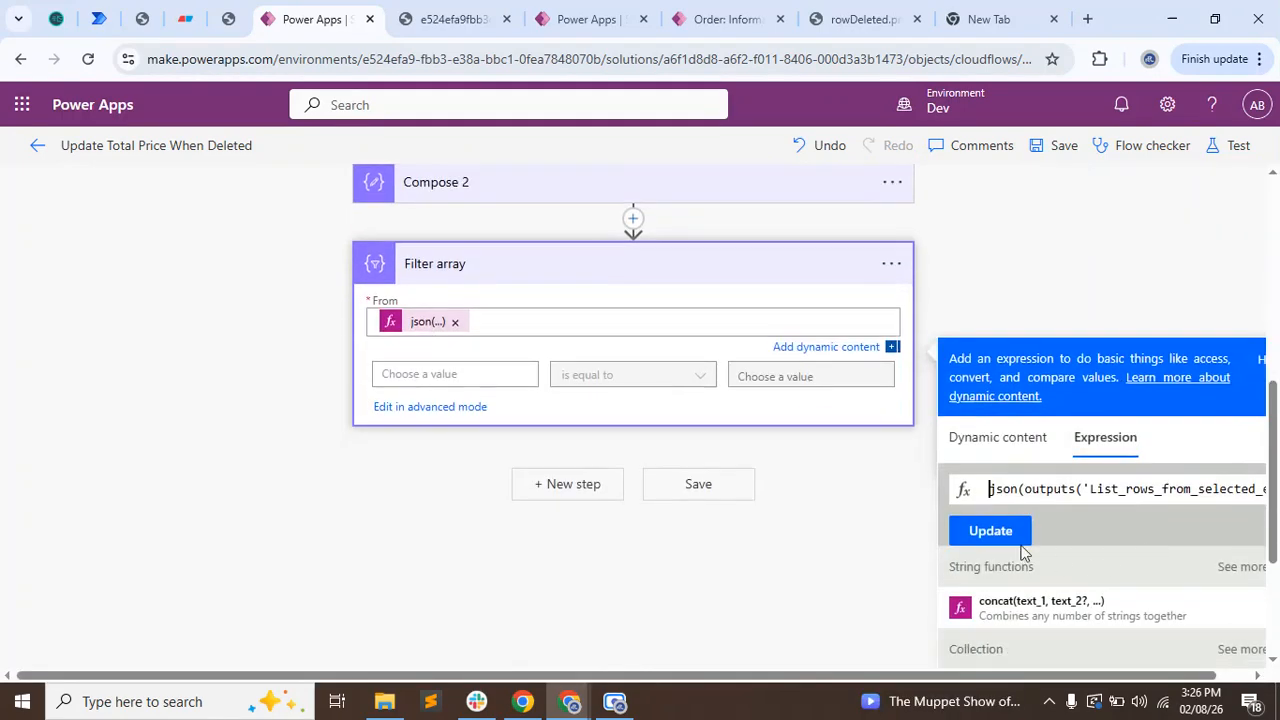
left_click_drag(1014, 490, 1241, 490)
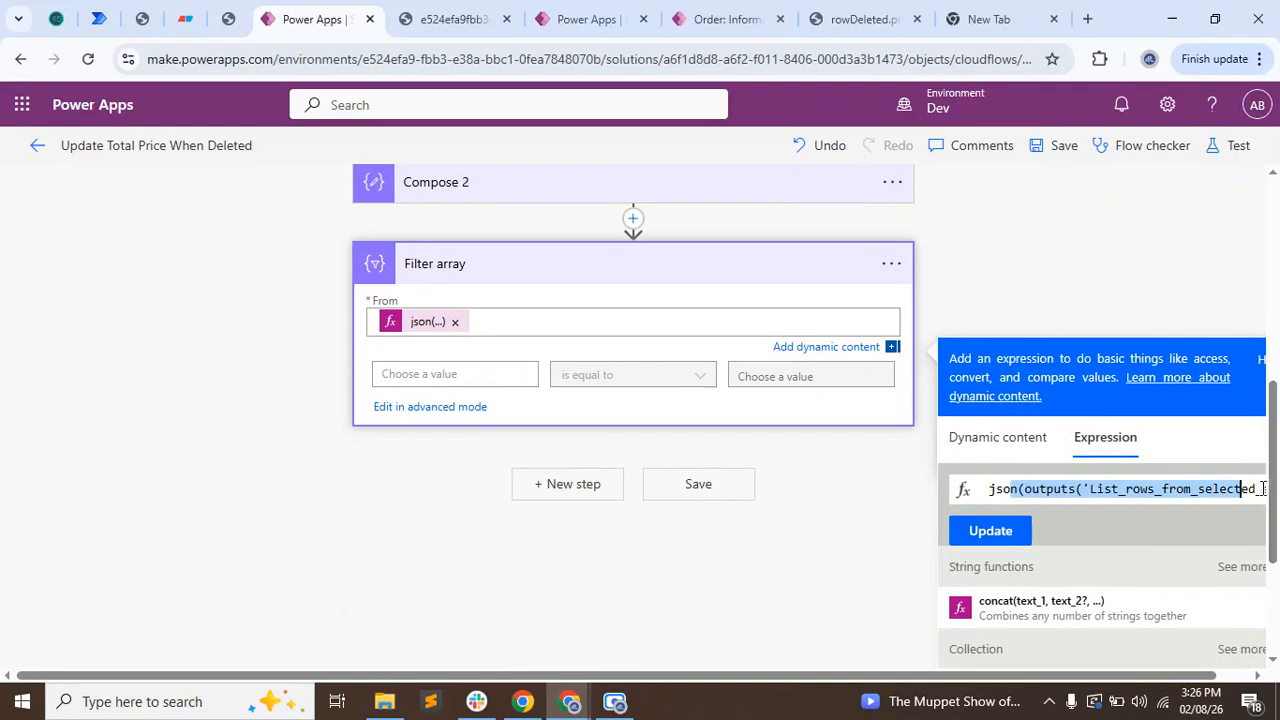
key("Right")
key("Right")
key("Right")
key("Right")
key("Right")
key("Right")
key("Right")
key("Right")
key("Right")
key("Right")
key("Right")
key("Right")
key("Right")
key("Right")
key("Right")
key("Right")
key("Right")
key("Right")
key("Right")
key("Right")
key("Right")
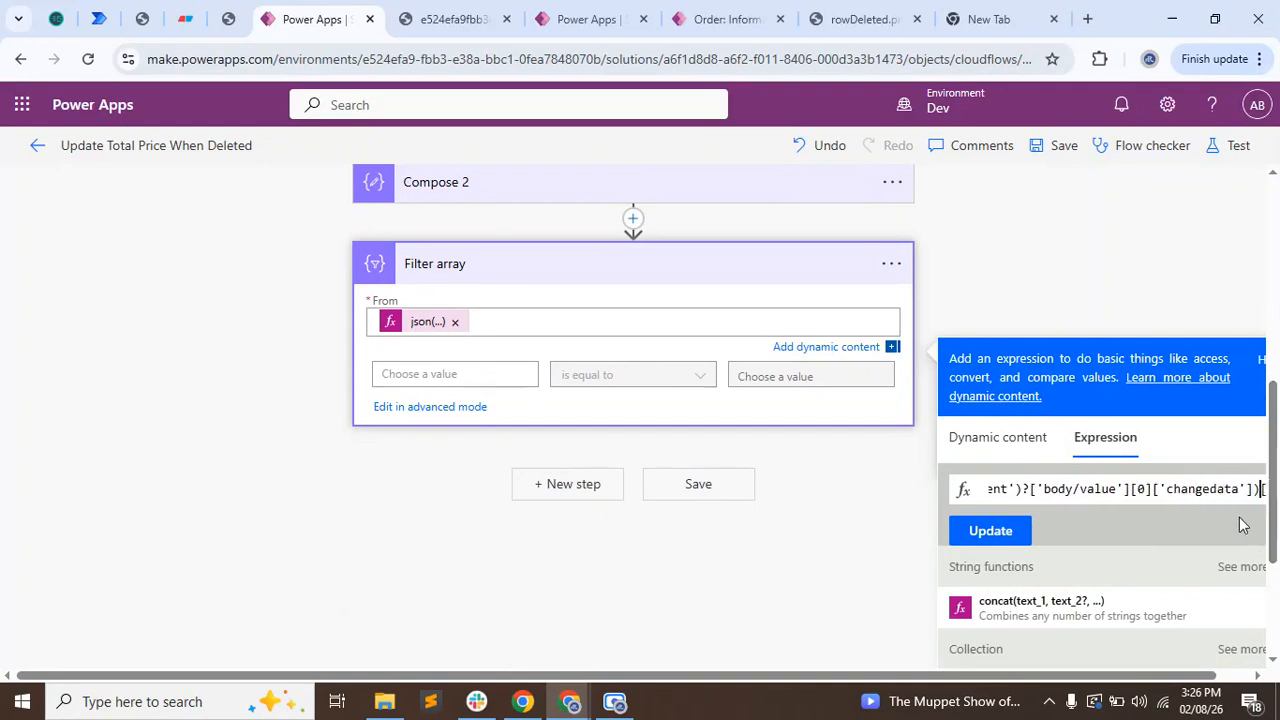
key("Right")
key("Right")
key("Right")
key("Right")
key("Right")
left_click(966, 251)
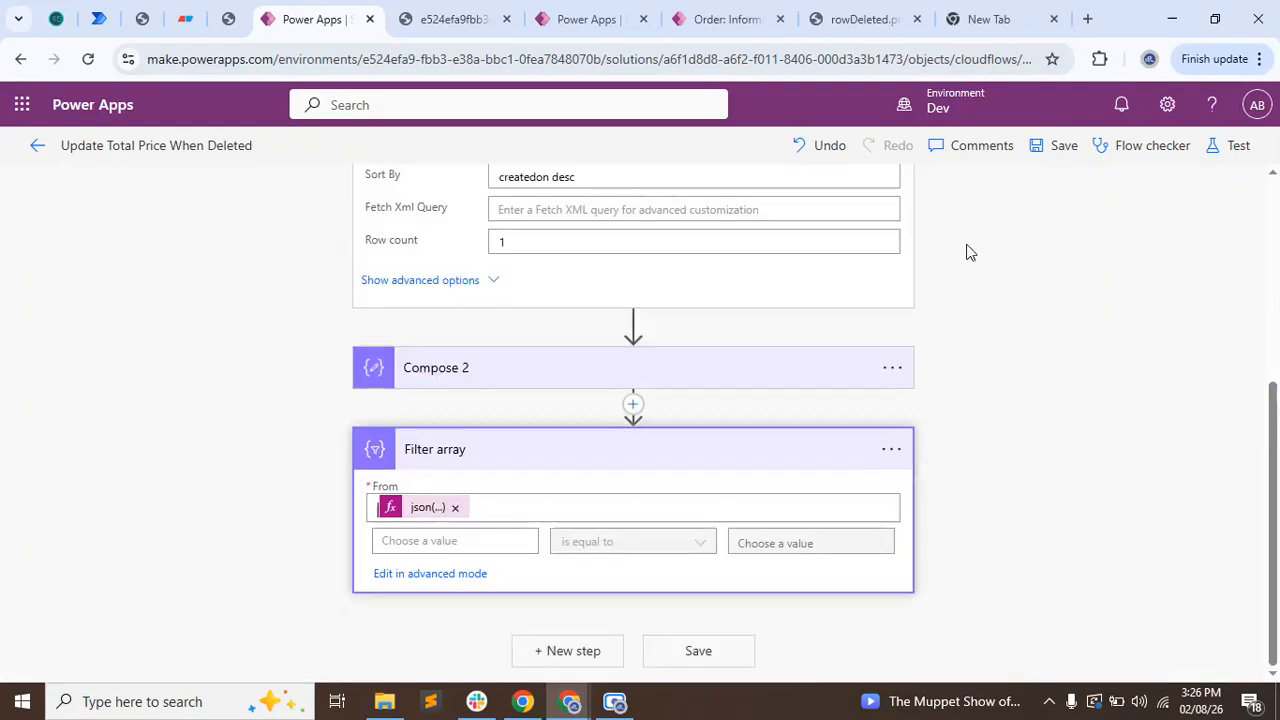
Copy the logicalName key of the oma_order attribute from changedata in the raw output and return to the flow.
left_click(460, 18)
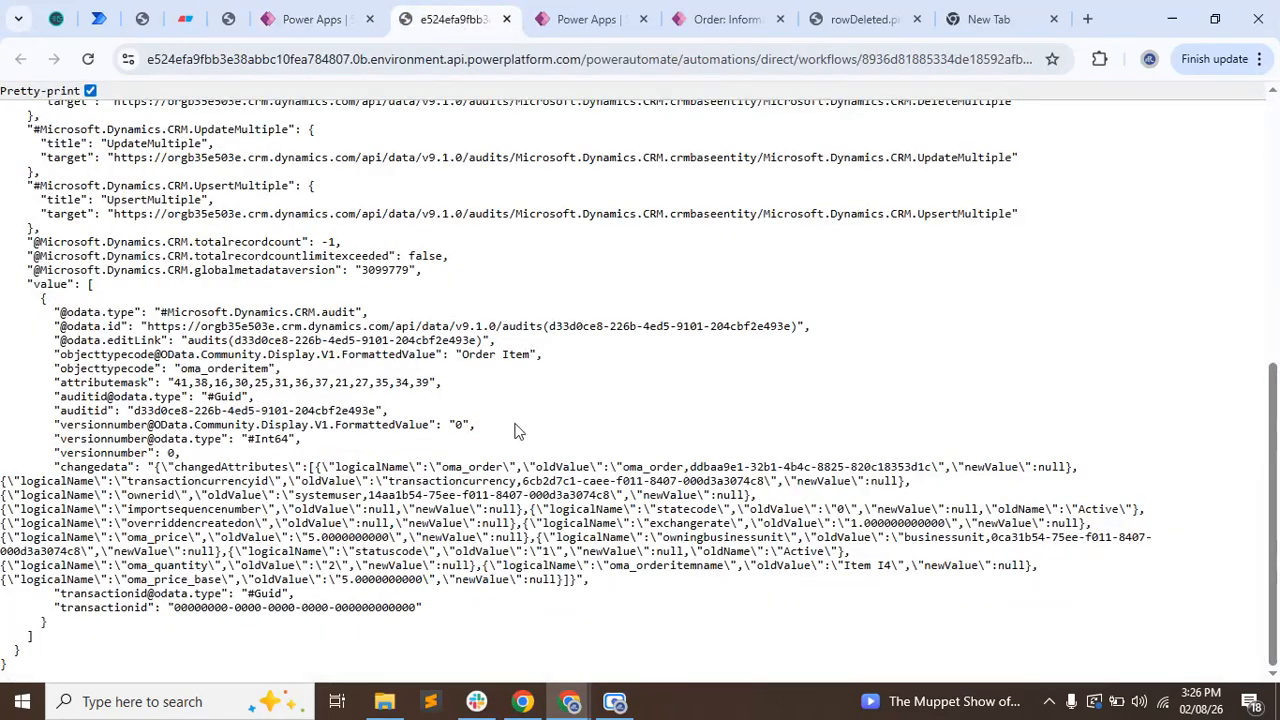
double_click(474, 468)
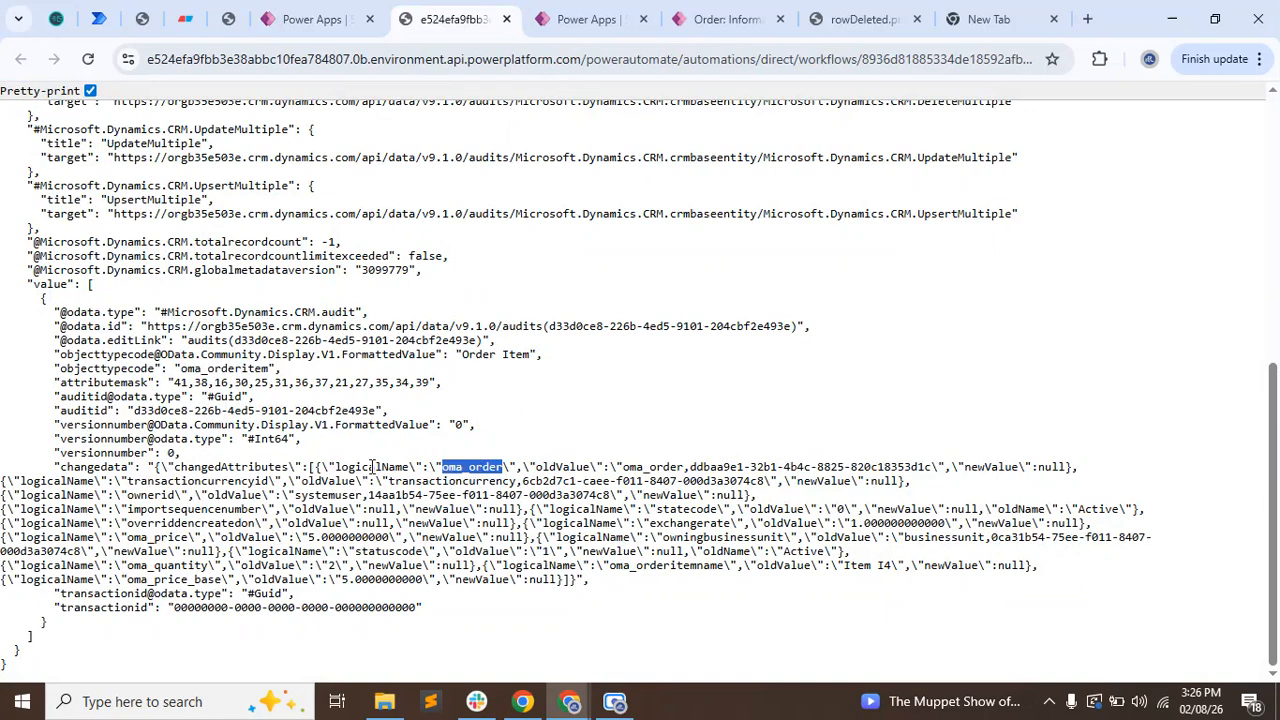
double_click(372, 467)
key("ctrl+c")
left_click(300, 18)
scroll(244, 574, "down", 4)
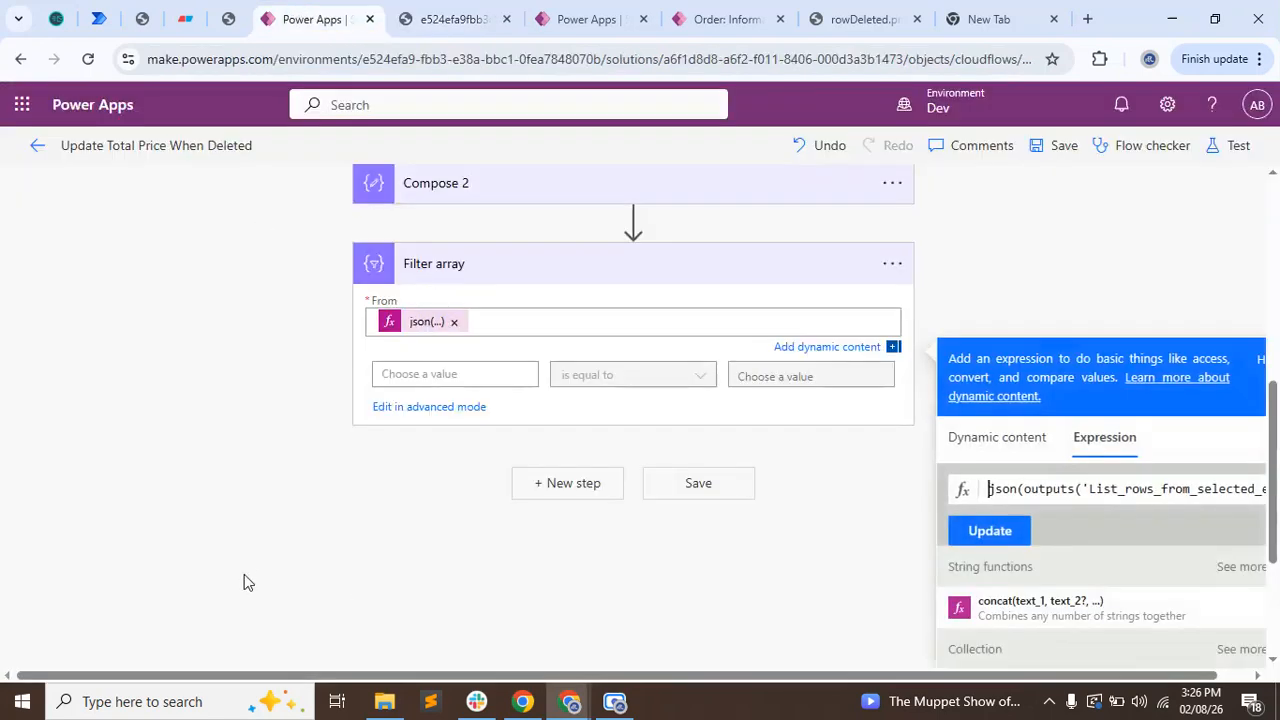
Try item()['logicalName'] as the first value of the Filter array condition and remove it again.
left_click(440, 218)
left_click(718, 316)
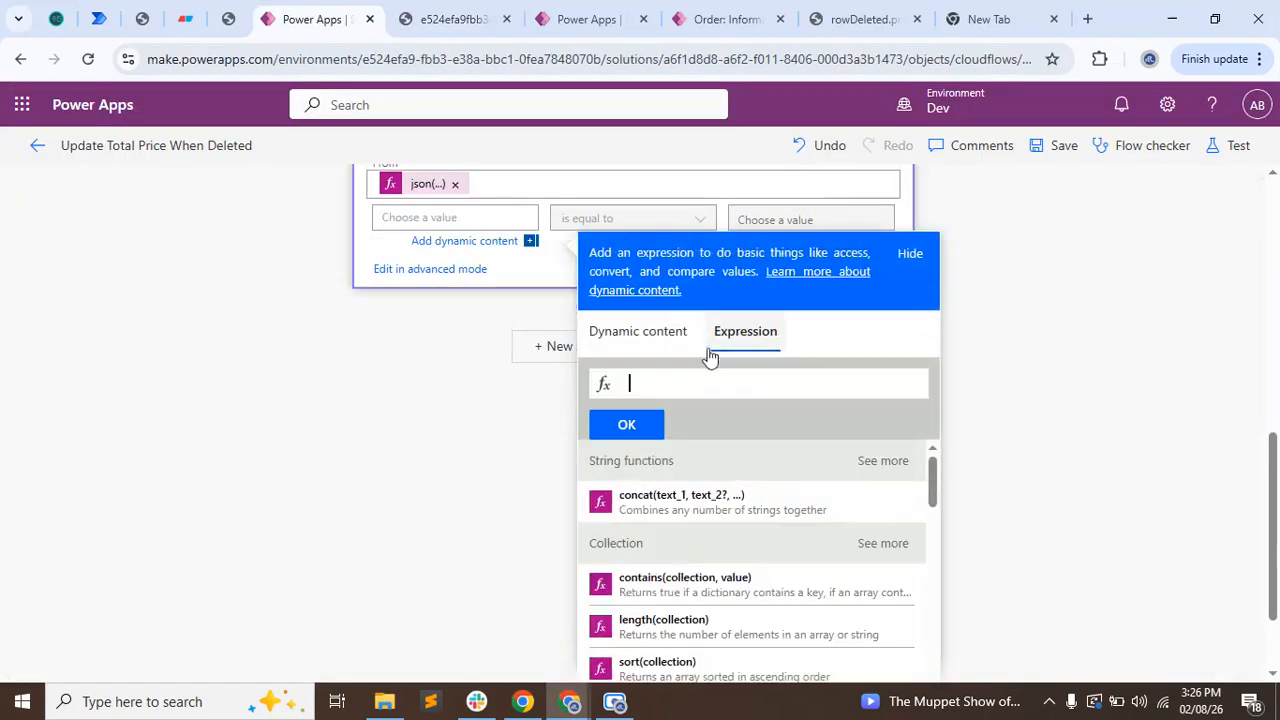
type("ite")
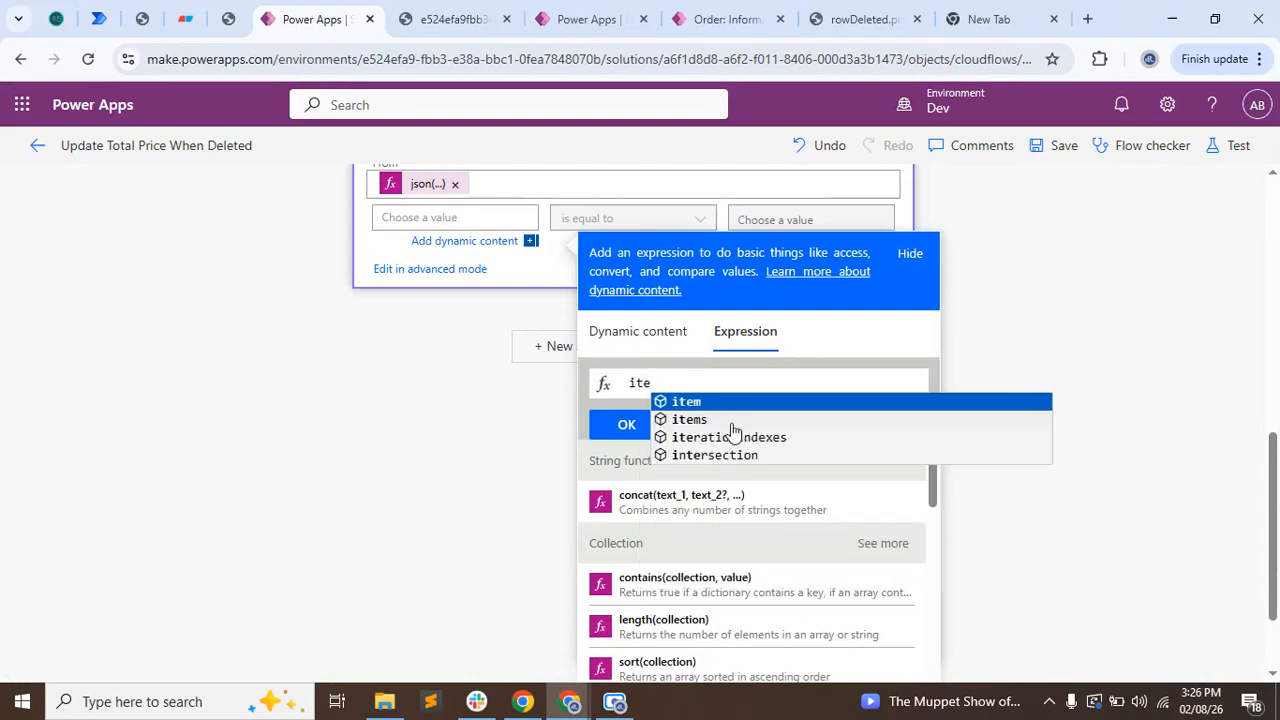
key("Return")
type("[")
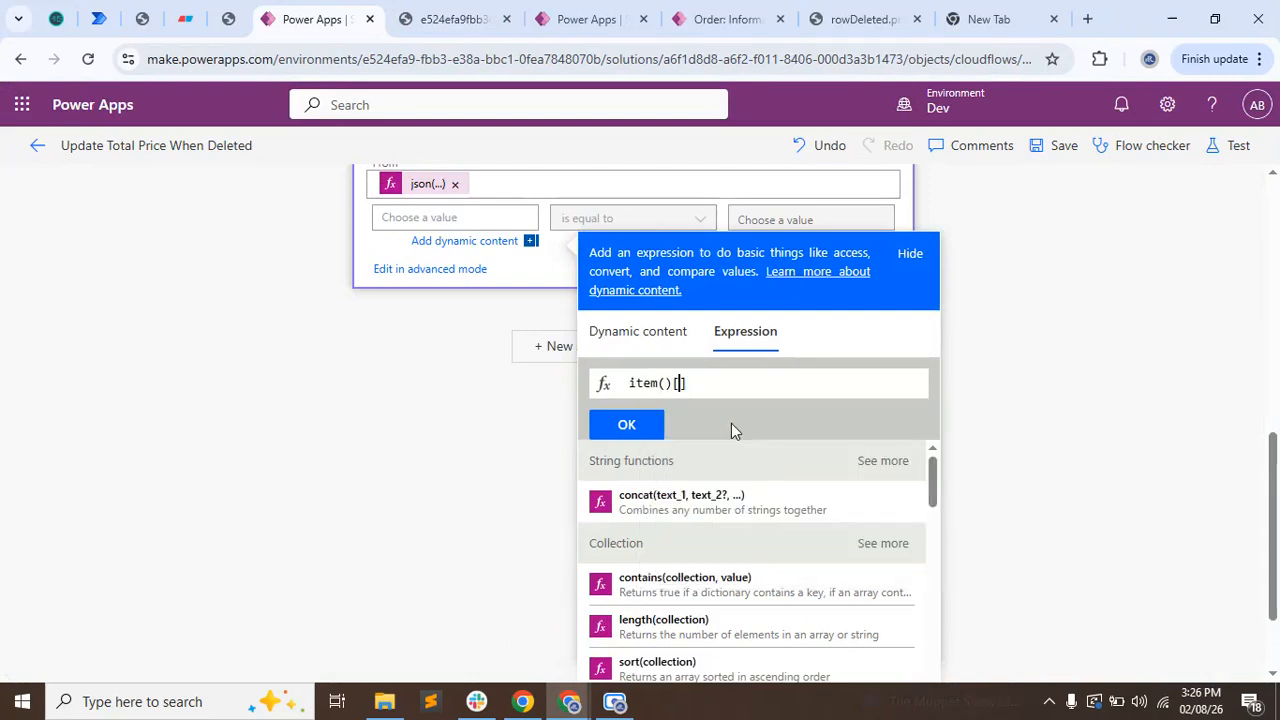
type("'logicalName'")
left_click(627, 425)
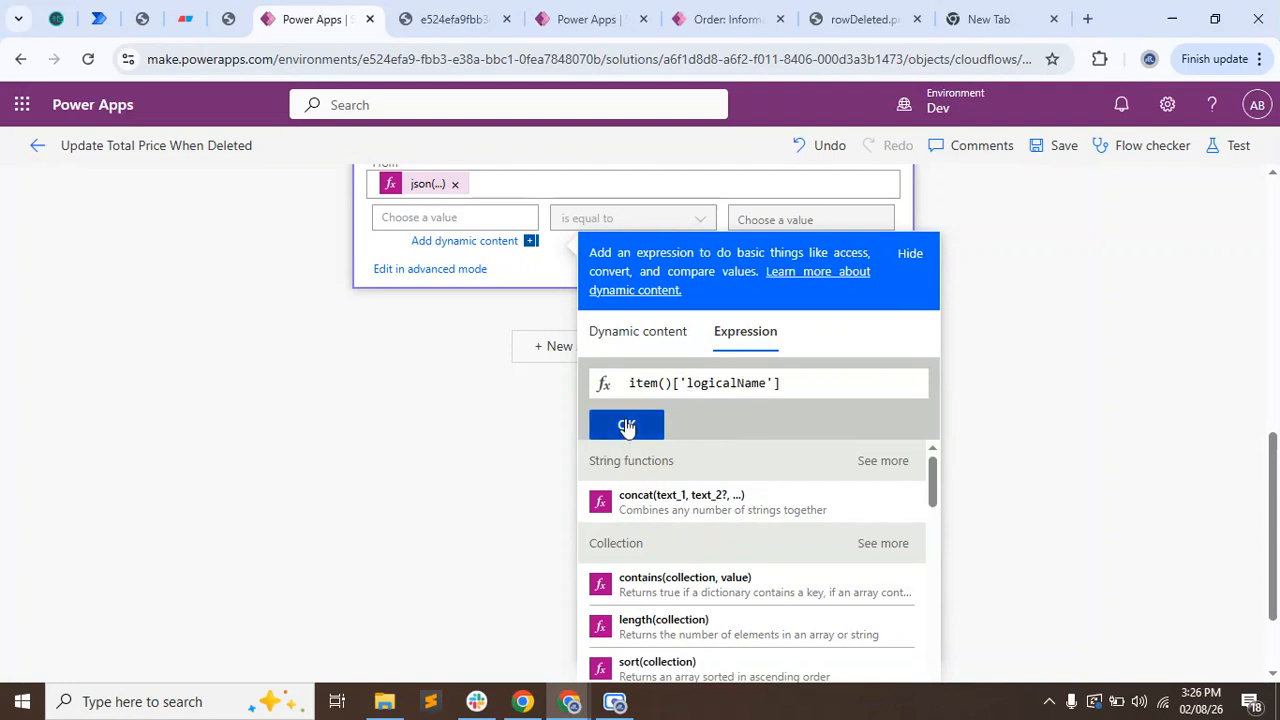
left_click(342, 437)
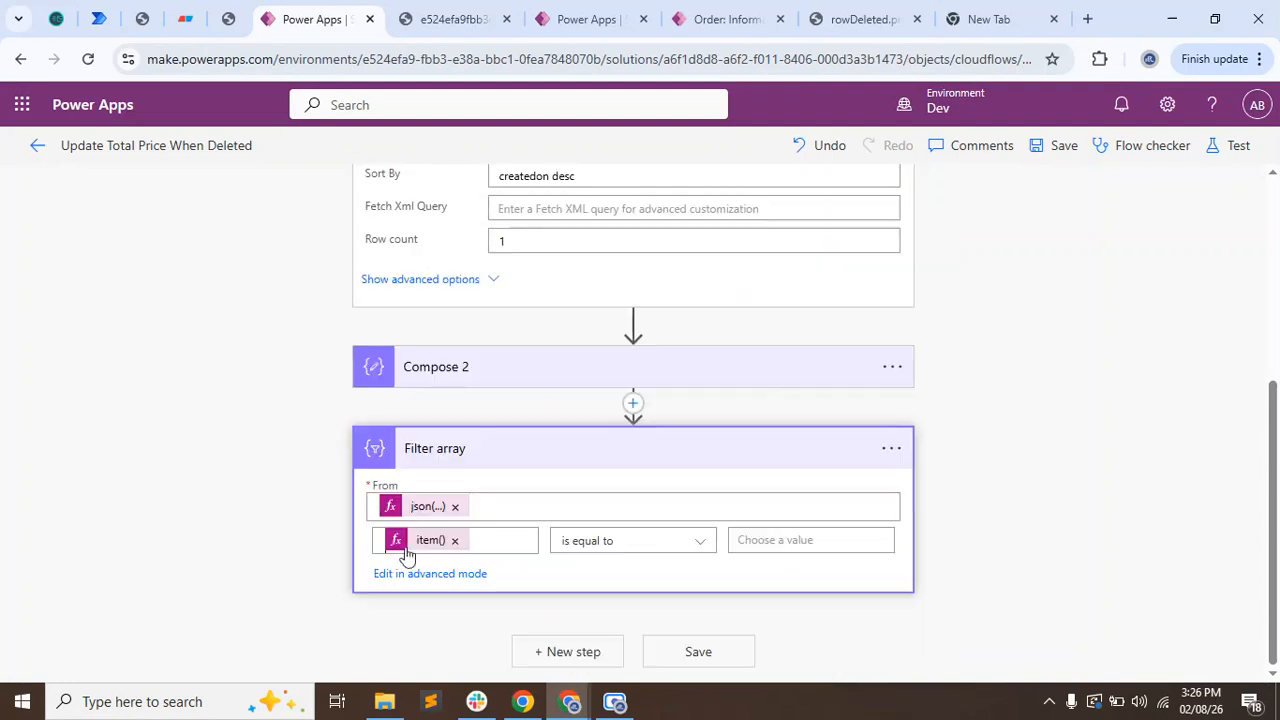
left_click(453, 541)
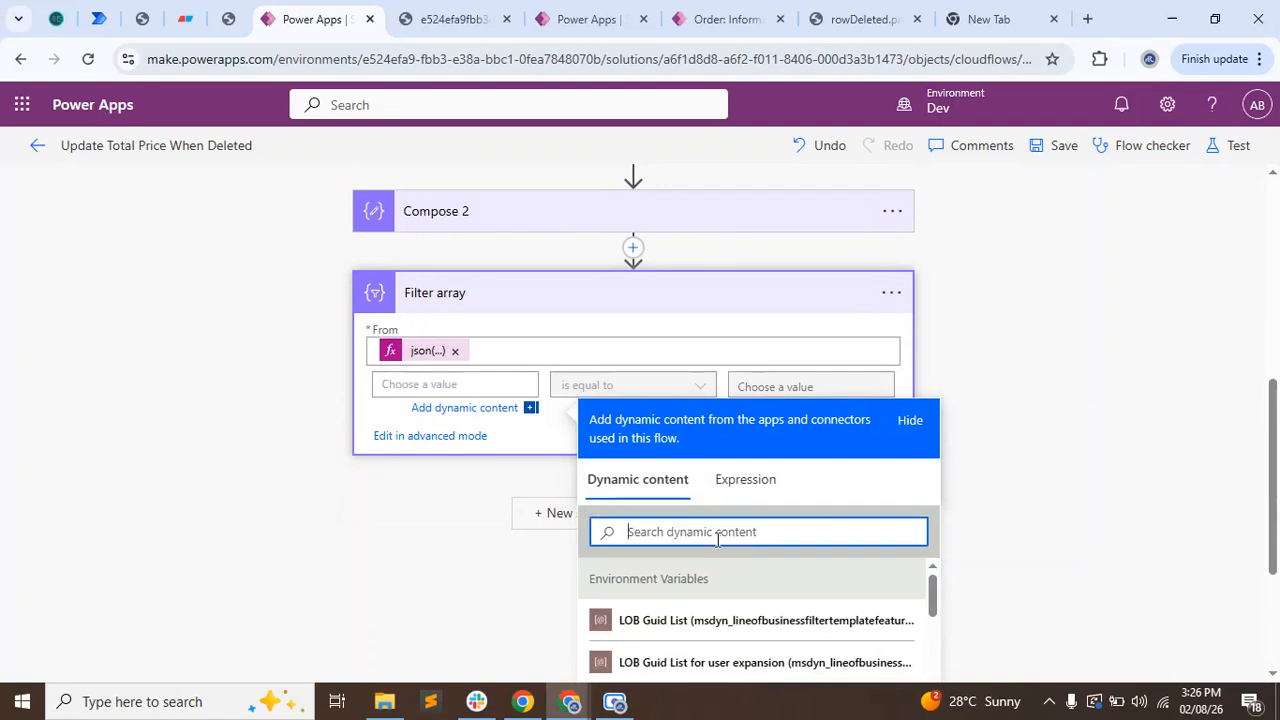
key("ctrl+v")
key("ctrl+z")
Set the first value of the Filter array condition to the expression item()?['logicalName'].
left_click(442, 389)
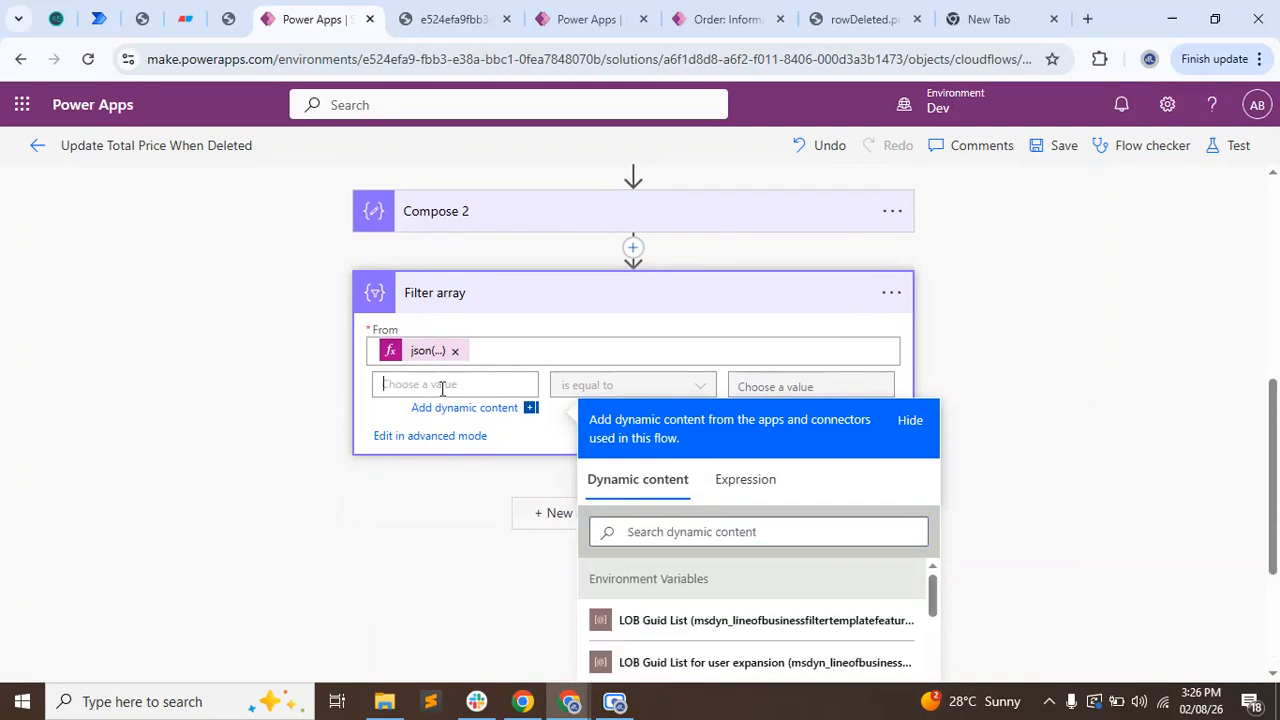
left_click(740, 482)
type("it")
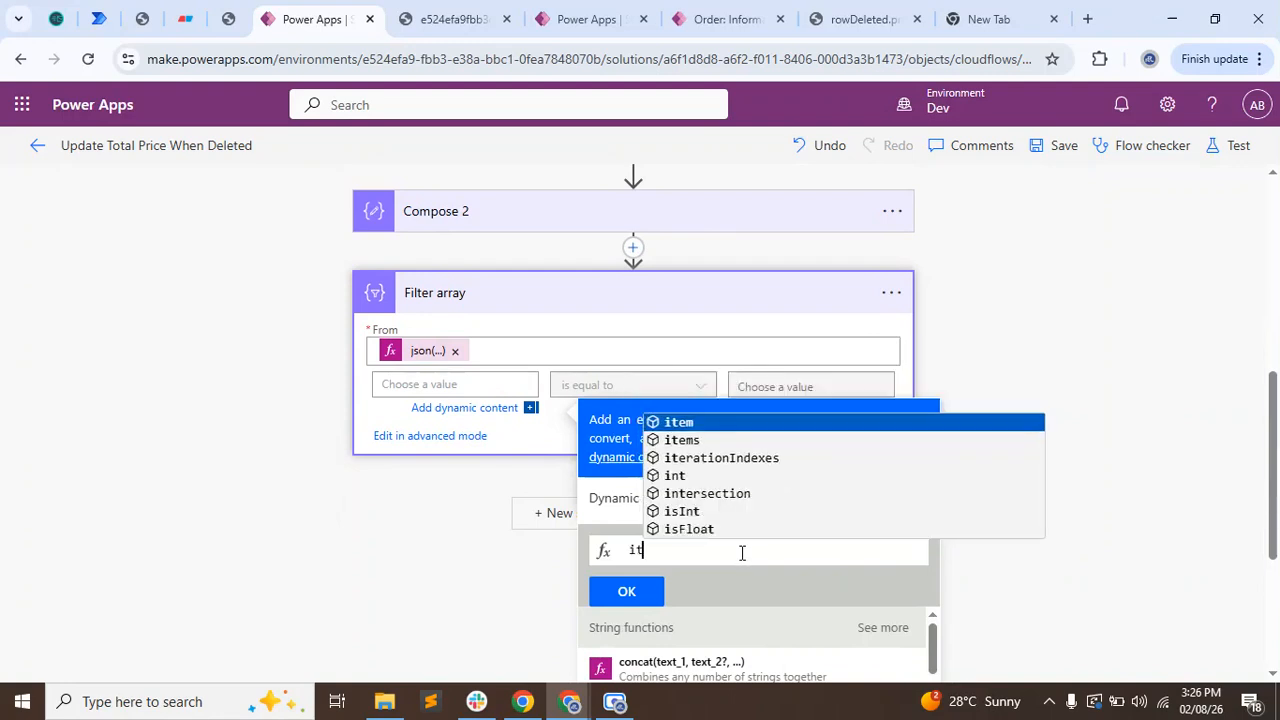
type("em()?")
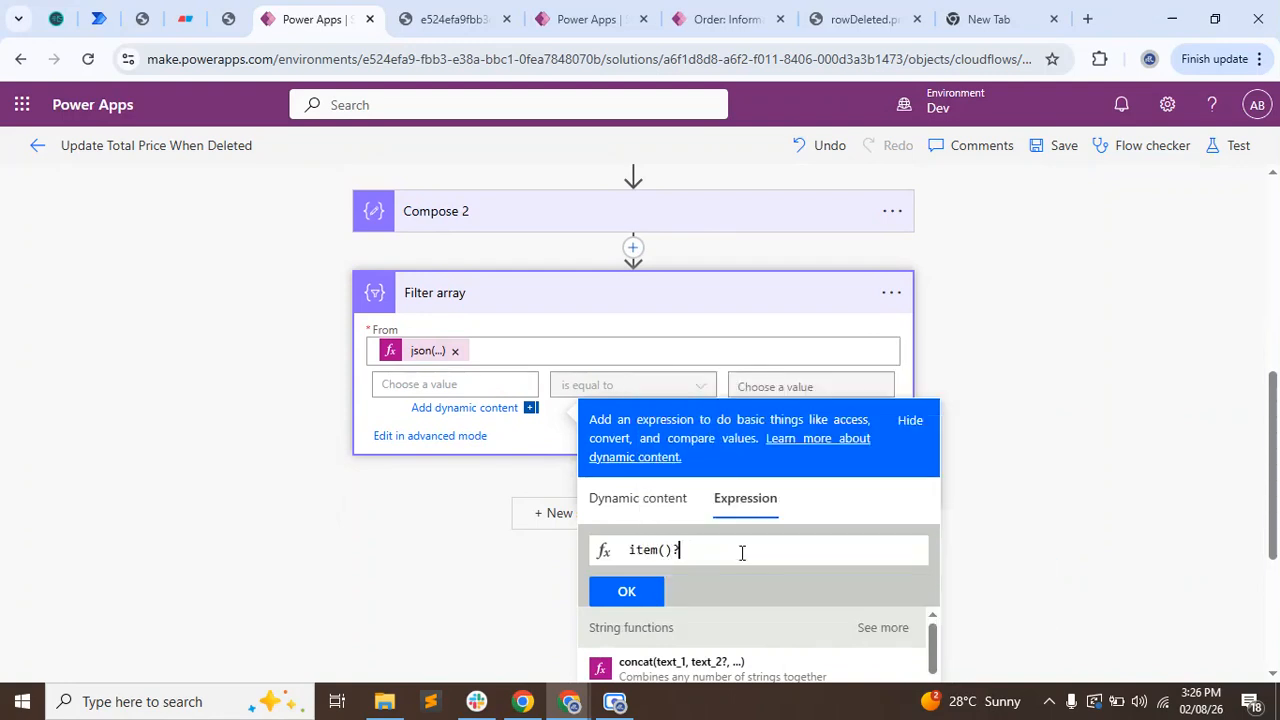
type("['")
key("ctrl+v")
left_click(626, 591)
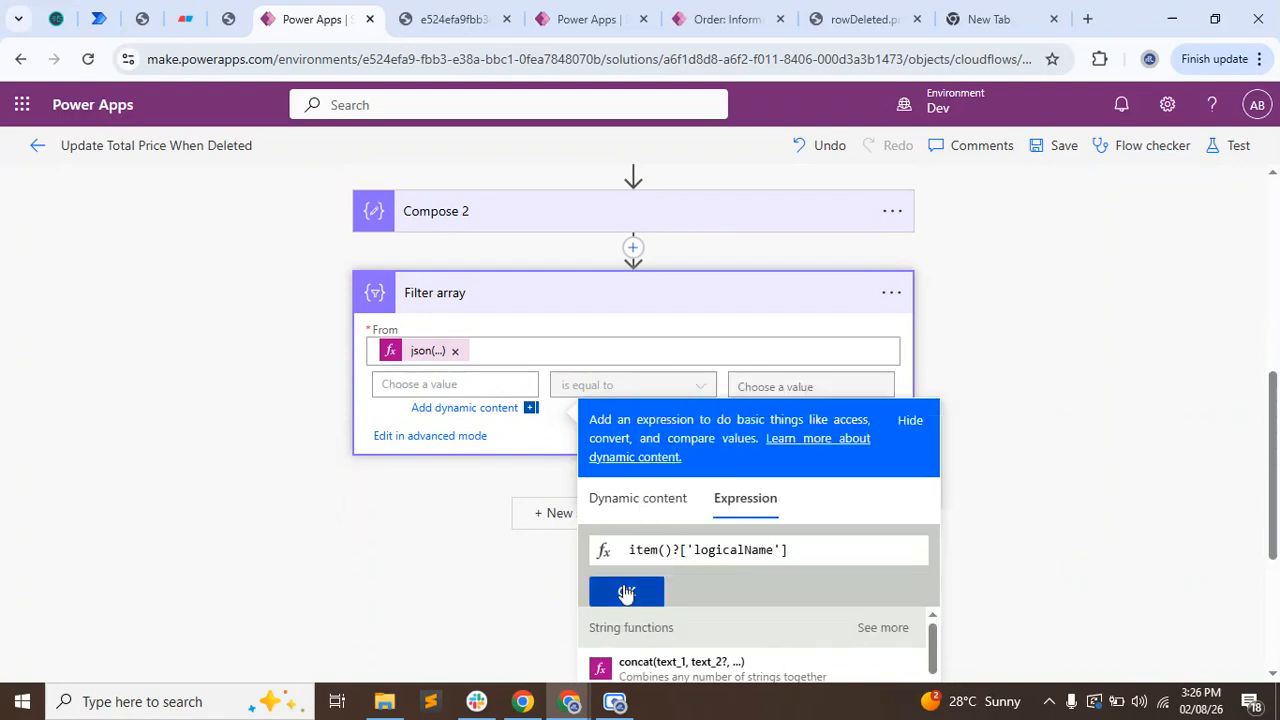
Copy oma_order from the raw output's changedata and enter it as the value the Filter array condition must equal.
left_click(297, 517)
key("ctrl+Tab")
double_click(481, 466)
key("ctrl+c")
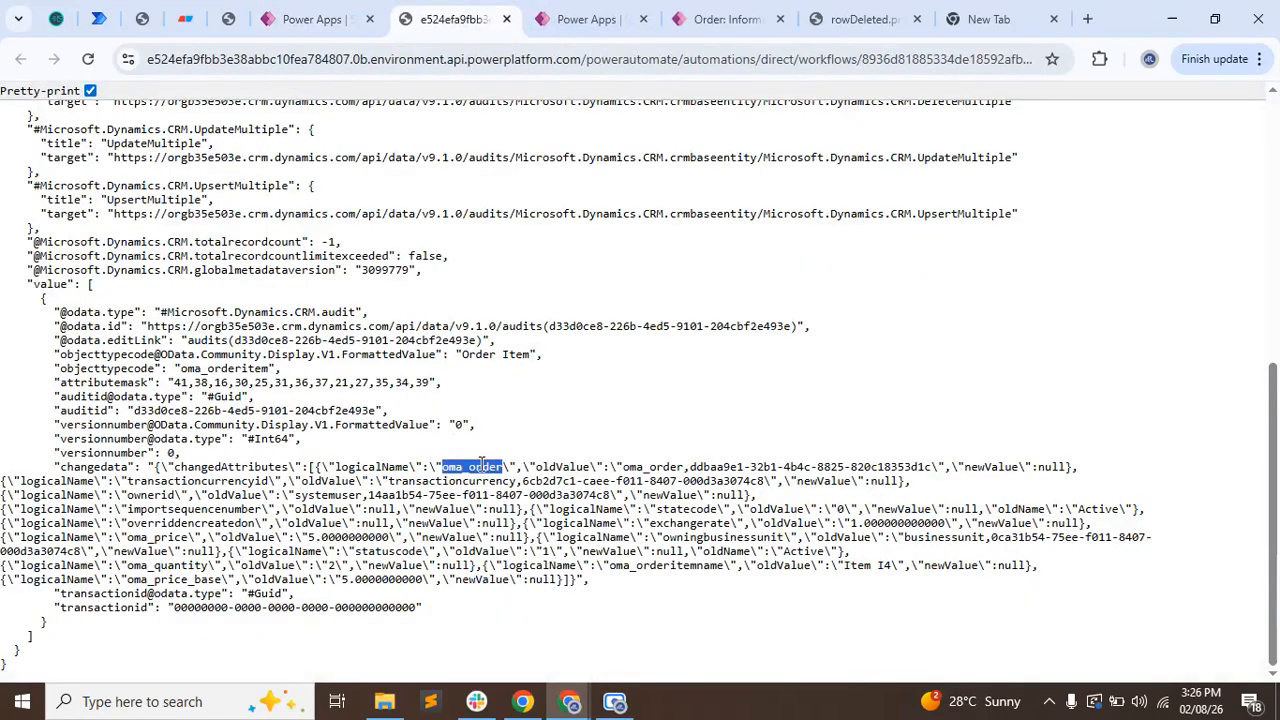
key("ctrl+shift+Tab")
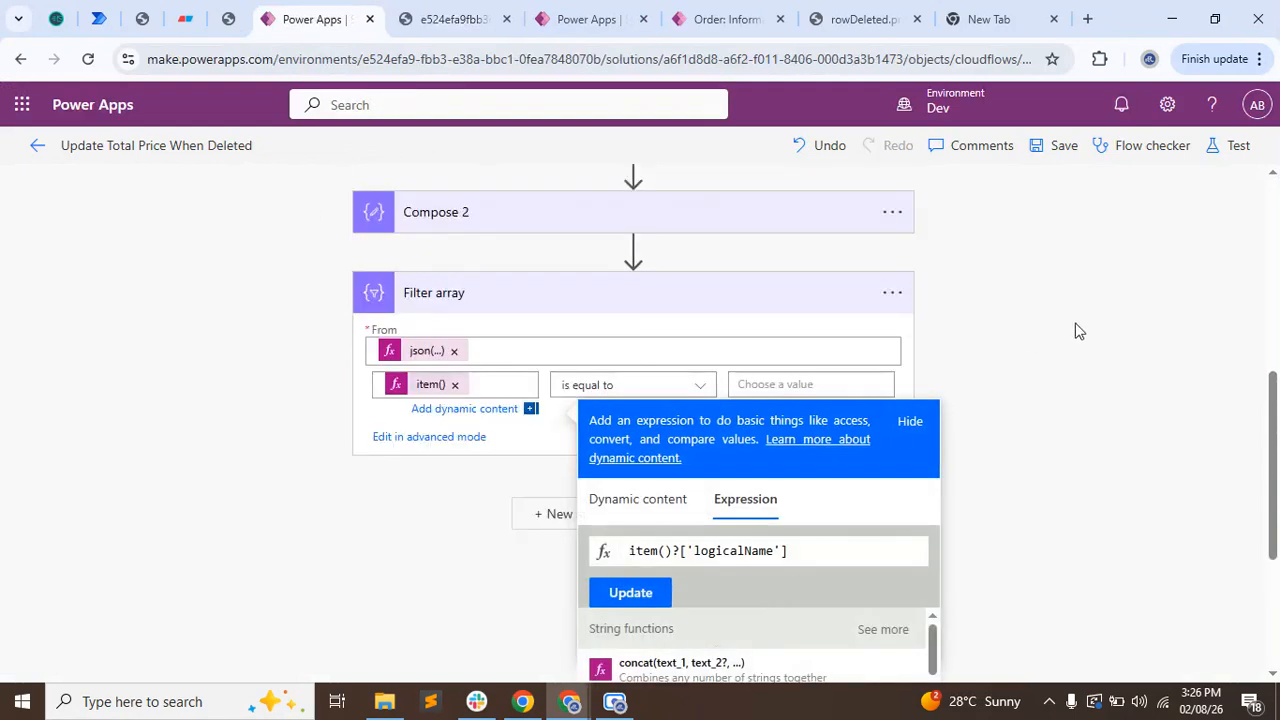
left_click(825, 541)
key("ctrl+v")
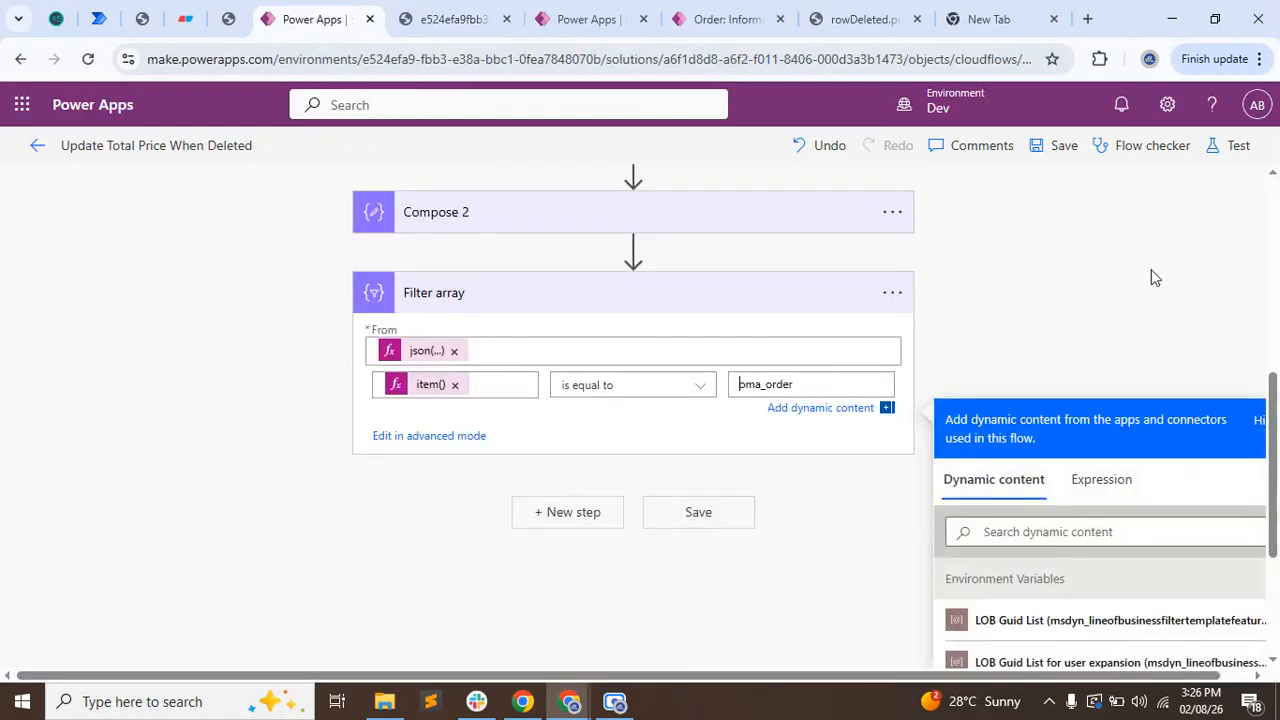
left_click(1116, 320)
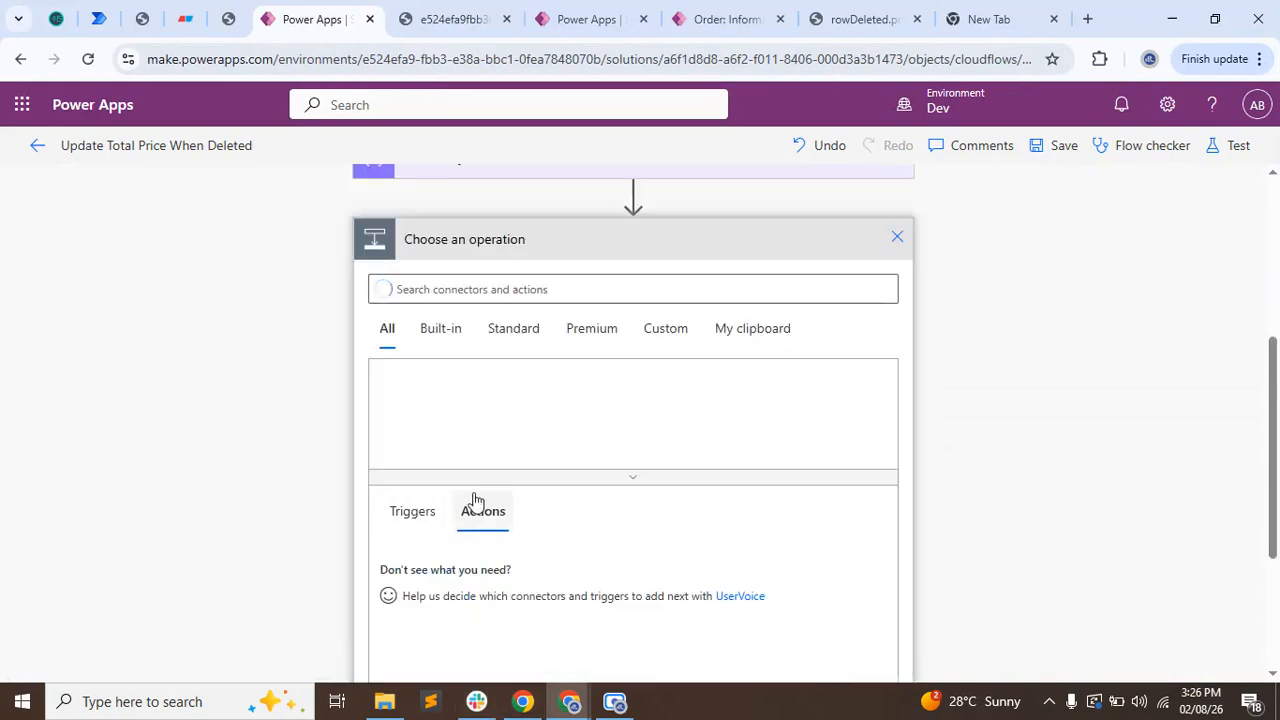
Add a Compose action after the Filter array and set its inputs to the Filter array's Body.
left_click(414, 292)
type("compose")
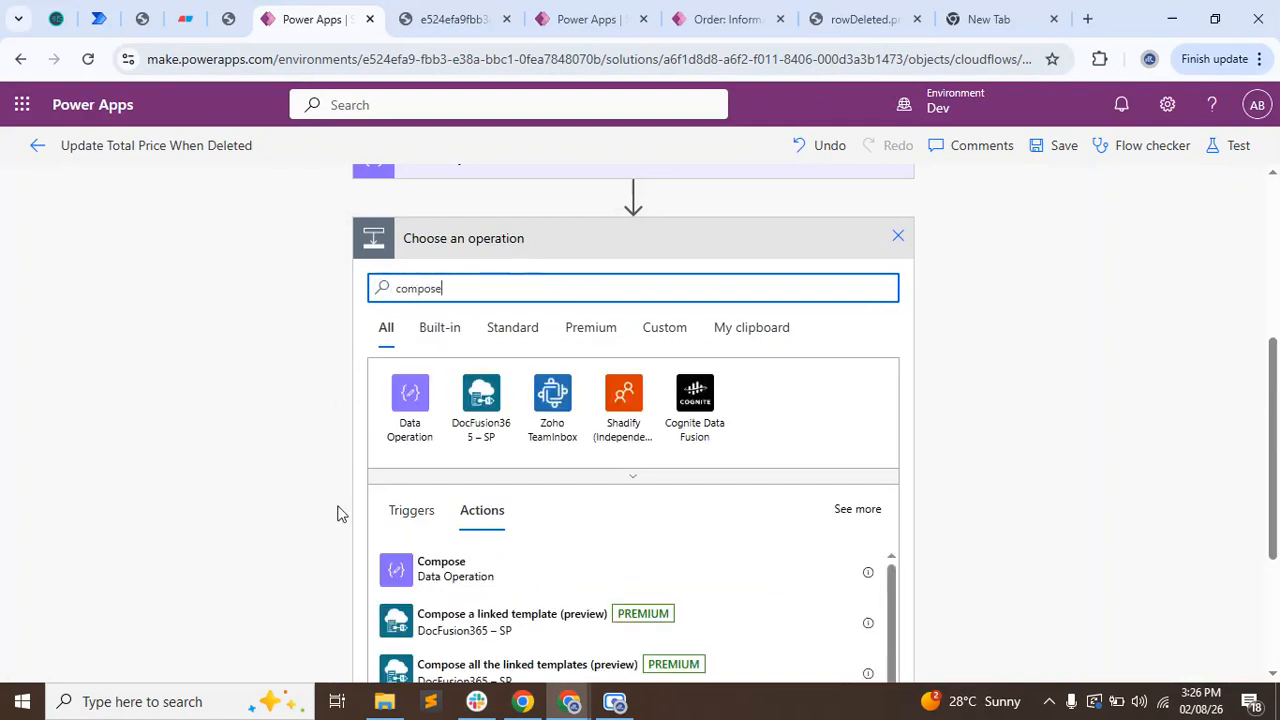
left_click(455, 568)
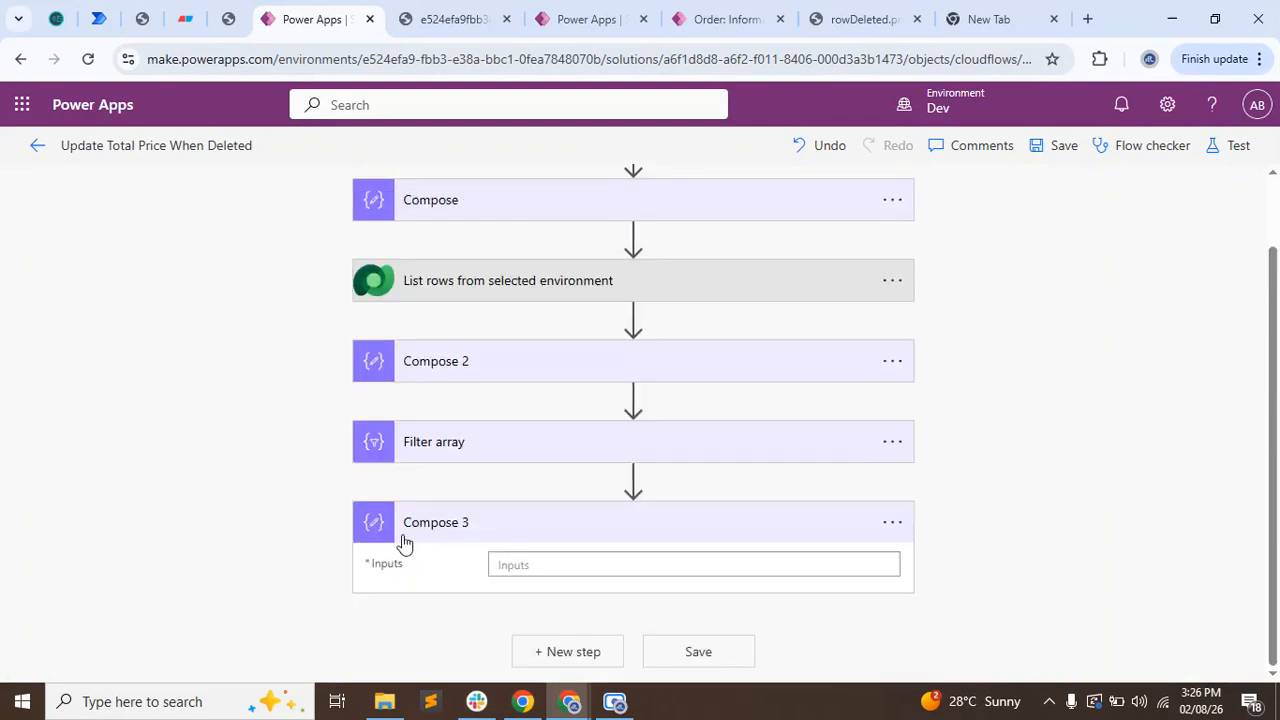
left_click(540, 564)
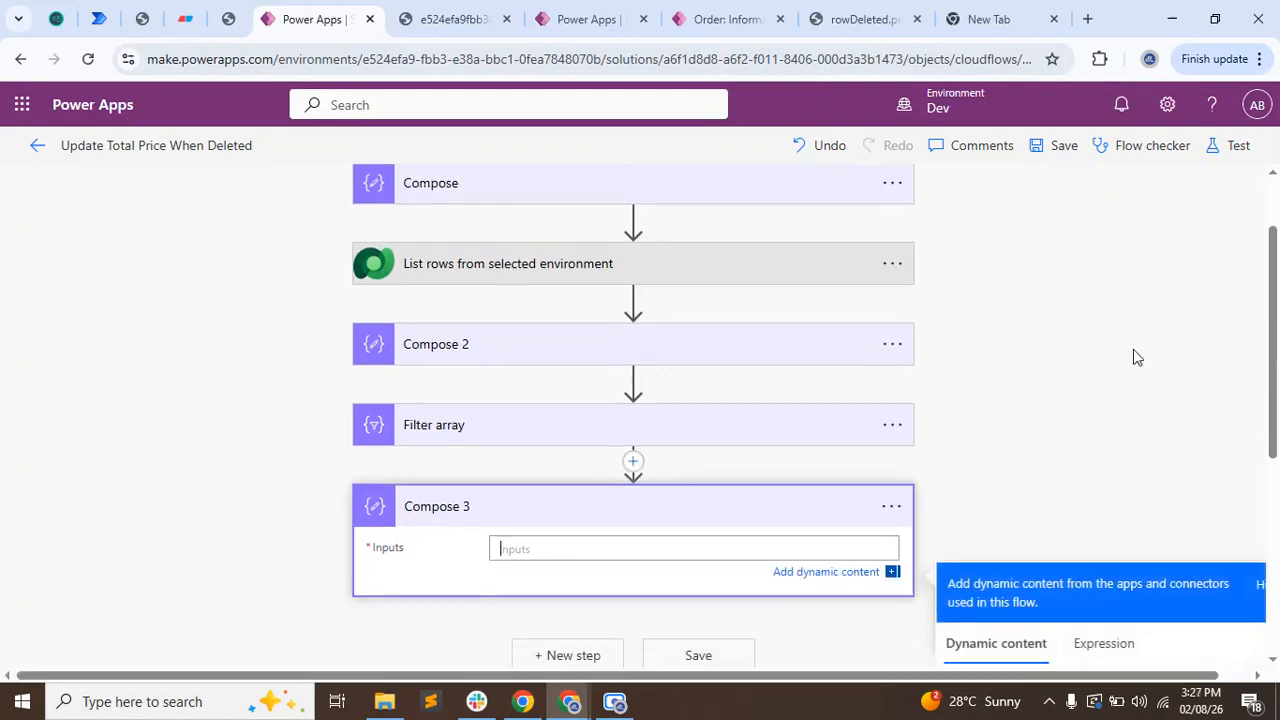
scroll(1140, 420, "down", 6)
left_click(1032, 492)
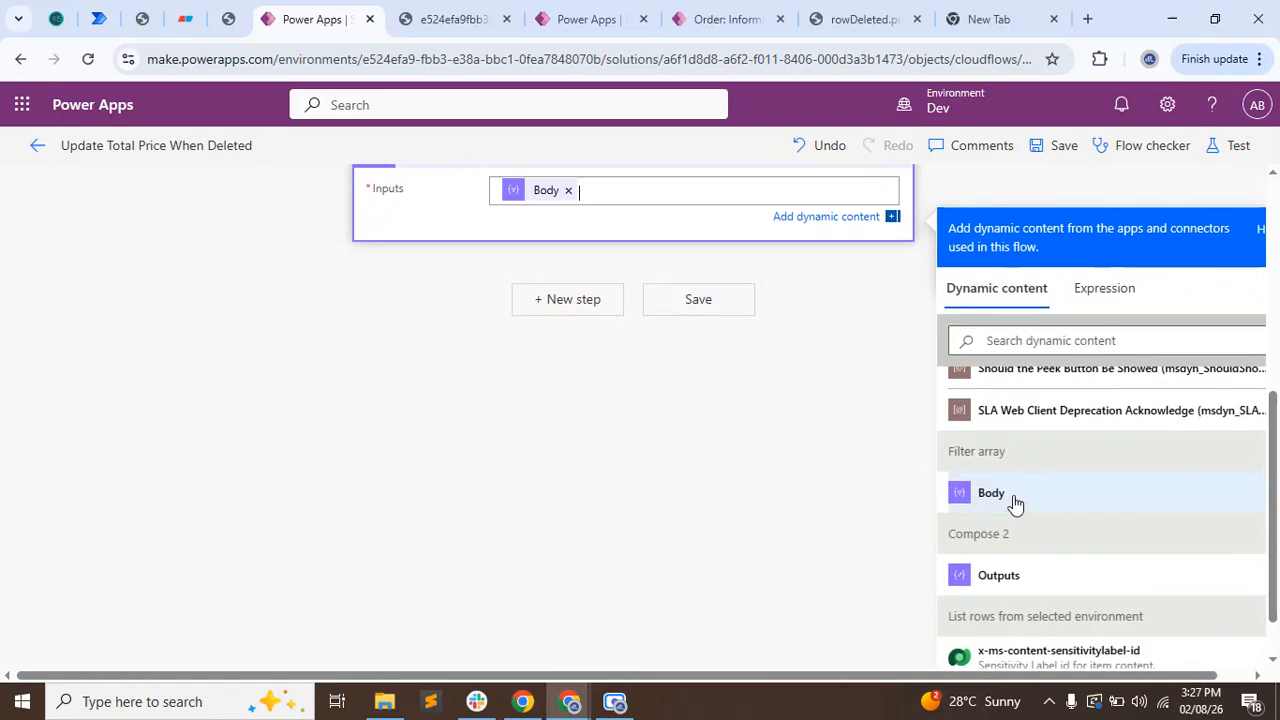
Replace the Body value in Compose 3's inputs by starting an expression with body('Filter_array'), stripped of its @{} wrapper.
scroll(491, 594, "up", 2)
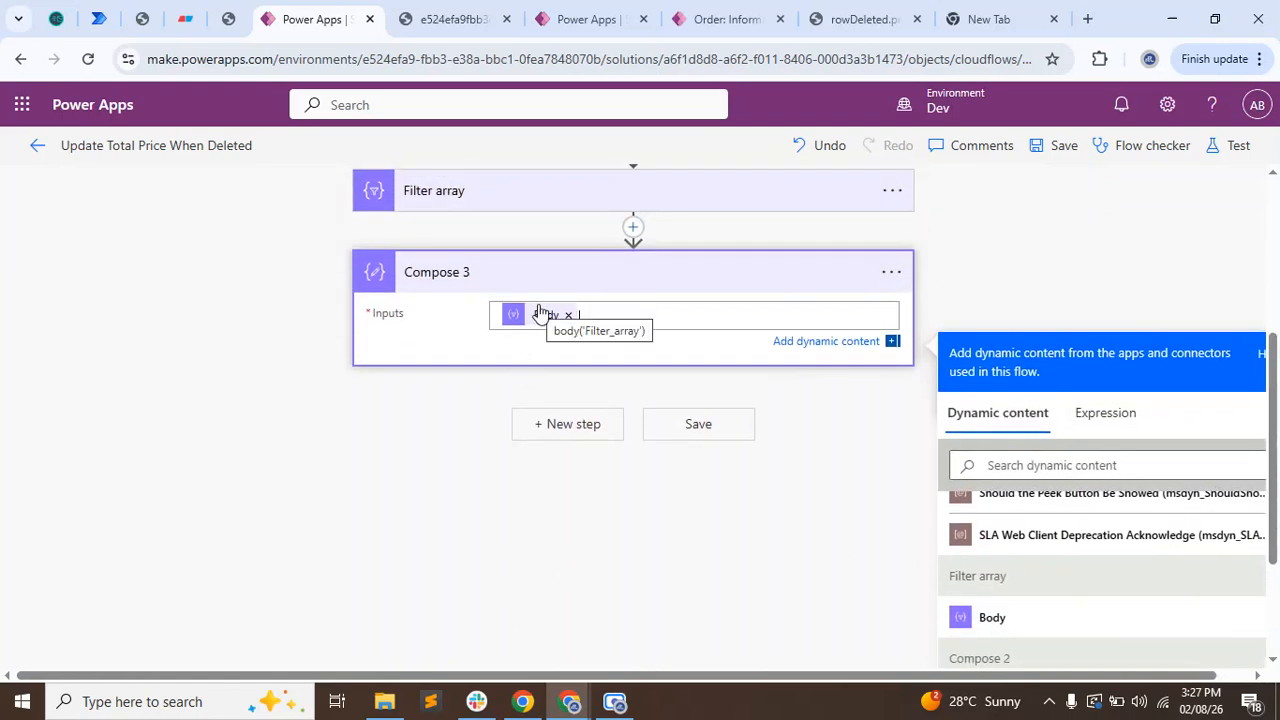
left_click(540, 314)
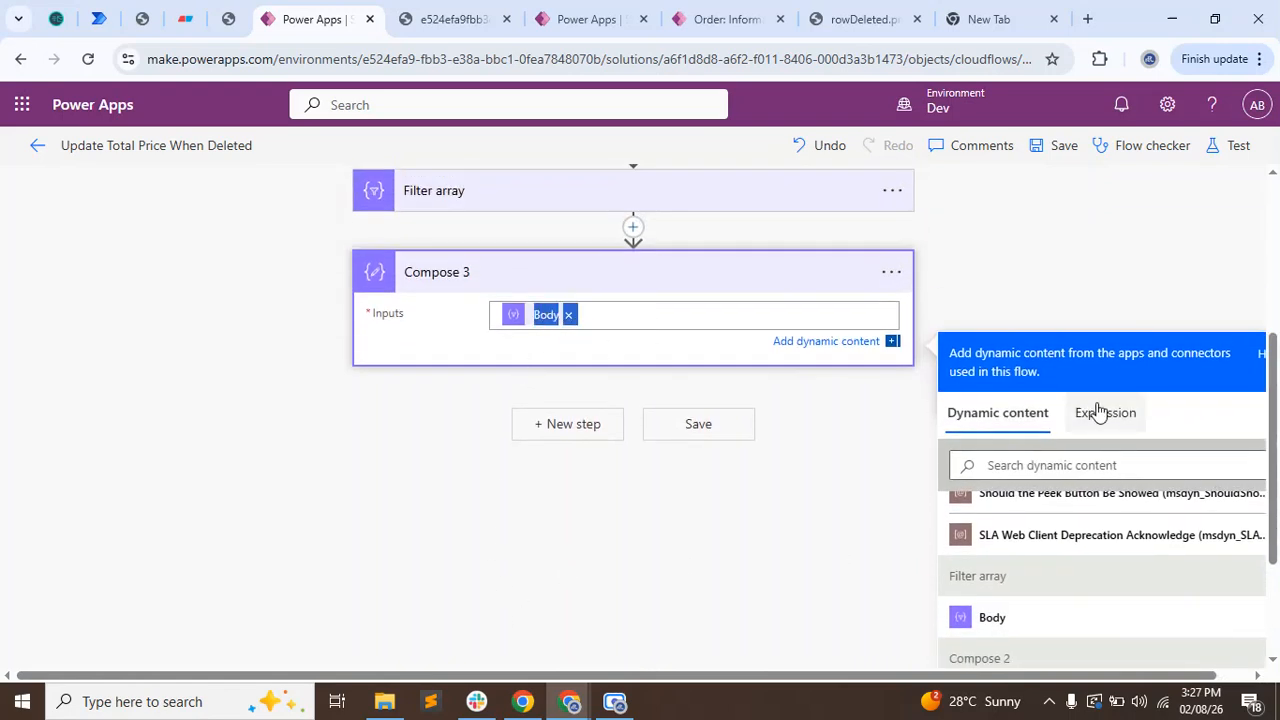
key("ctrl+x")
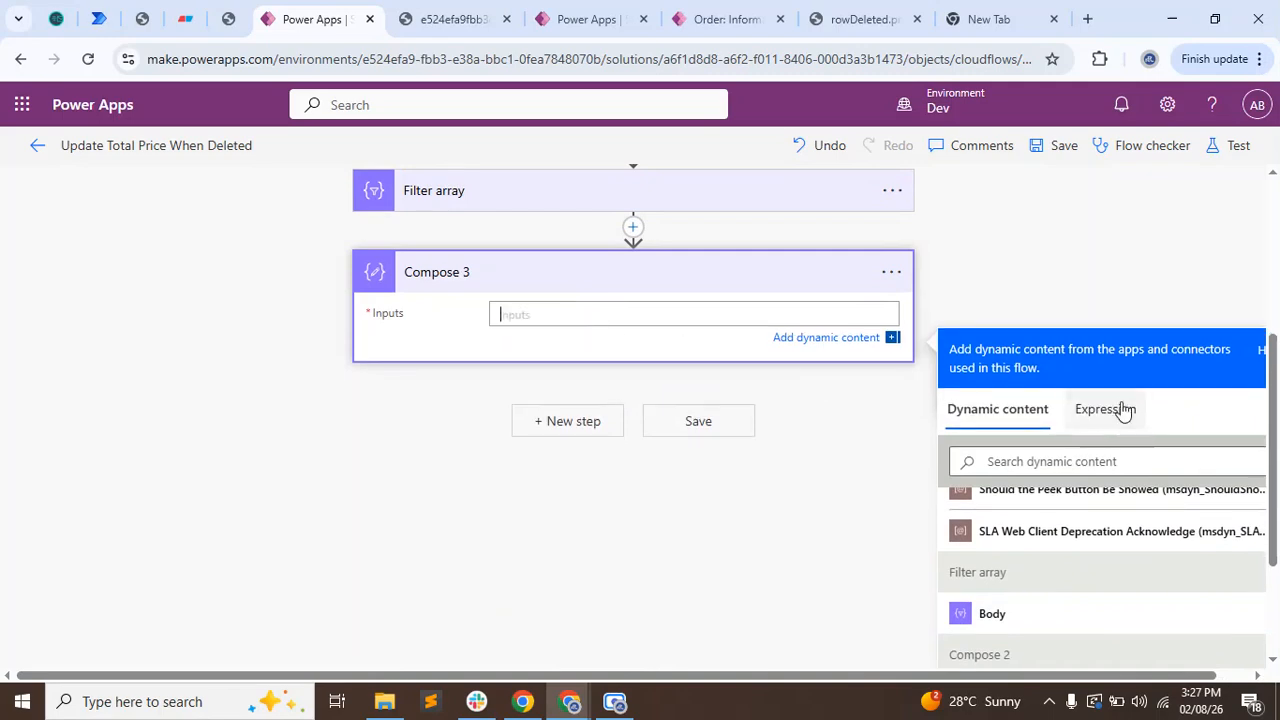
left_click(1105, 412)
key("ctrl+v")
key("BackSpace")
left_click(1002, 480)
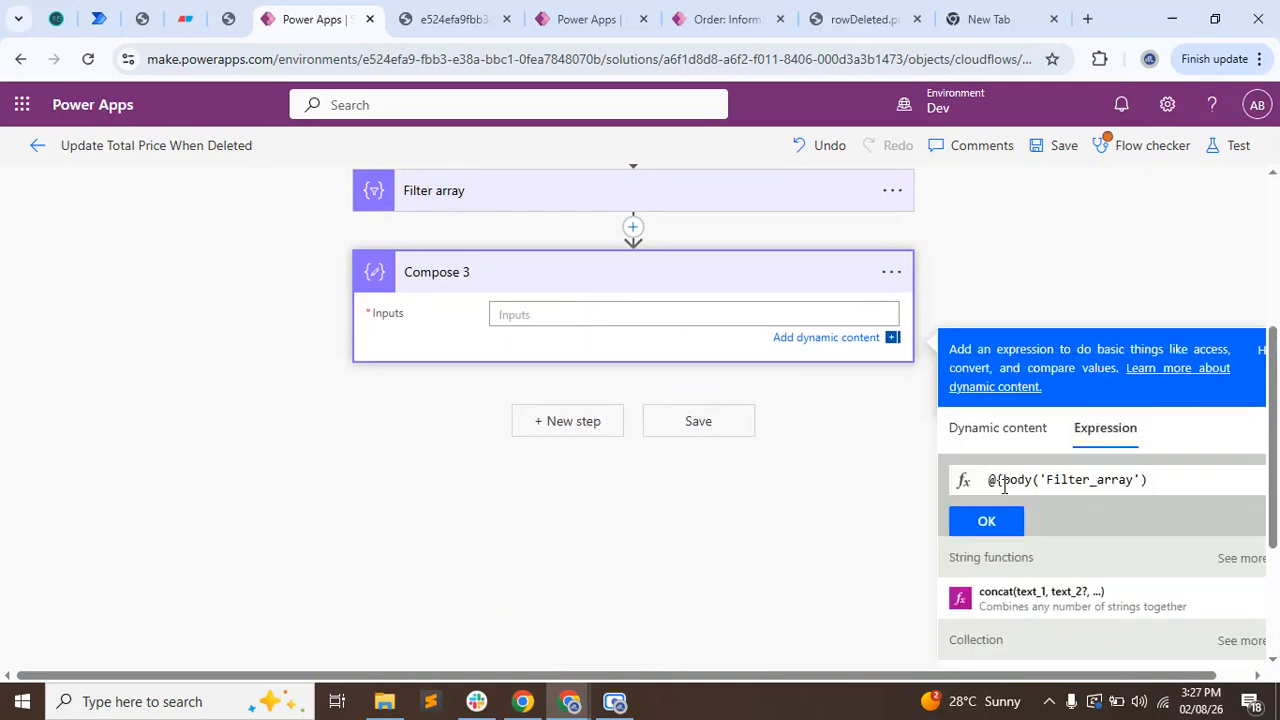
key("BackSpace")
key("BackSpace")
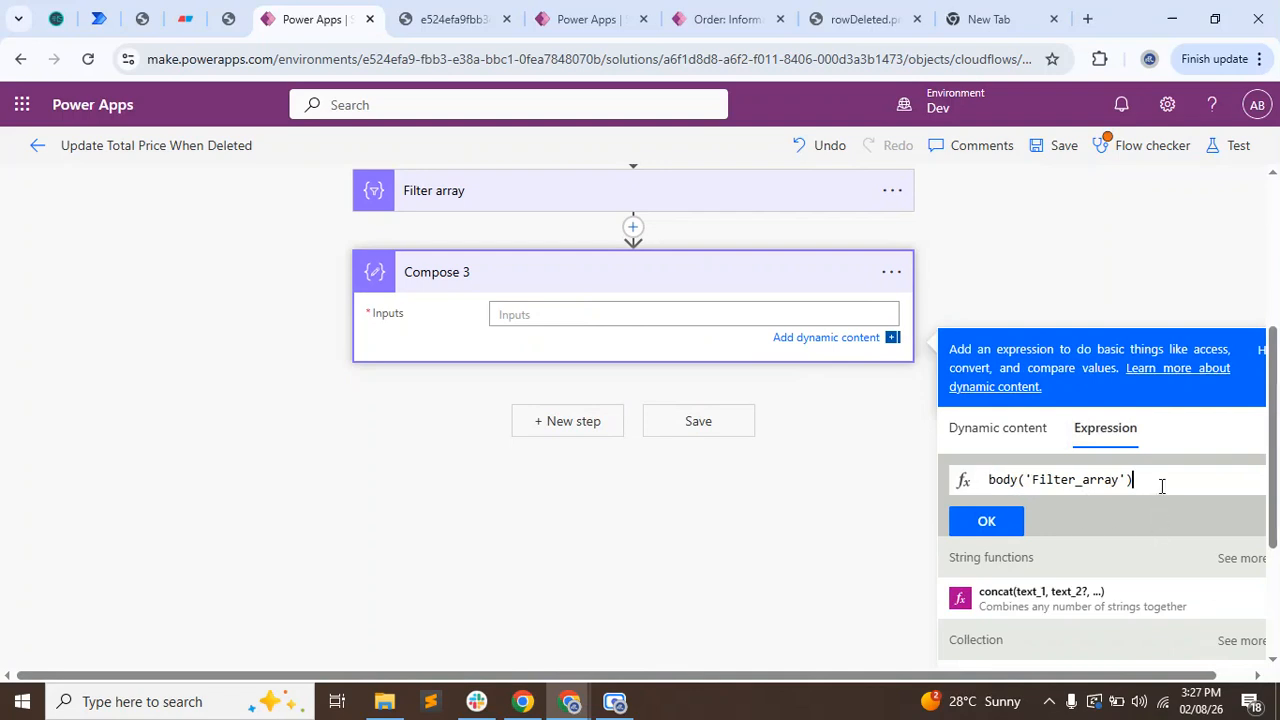
Complete Compose 3's expression as body('Filter_array')?[0]['oldValue'], taking the oldValue key name from the raw output's changedata, and apply it.
type("?[0")
left_click(450, 19)
left_click(571, 467)
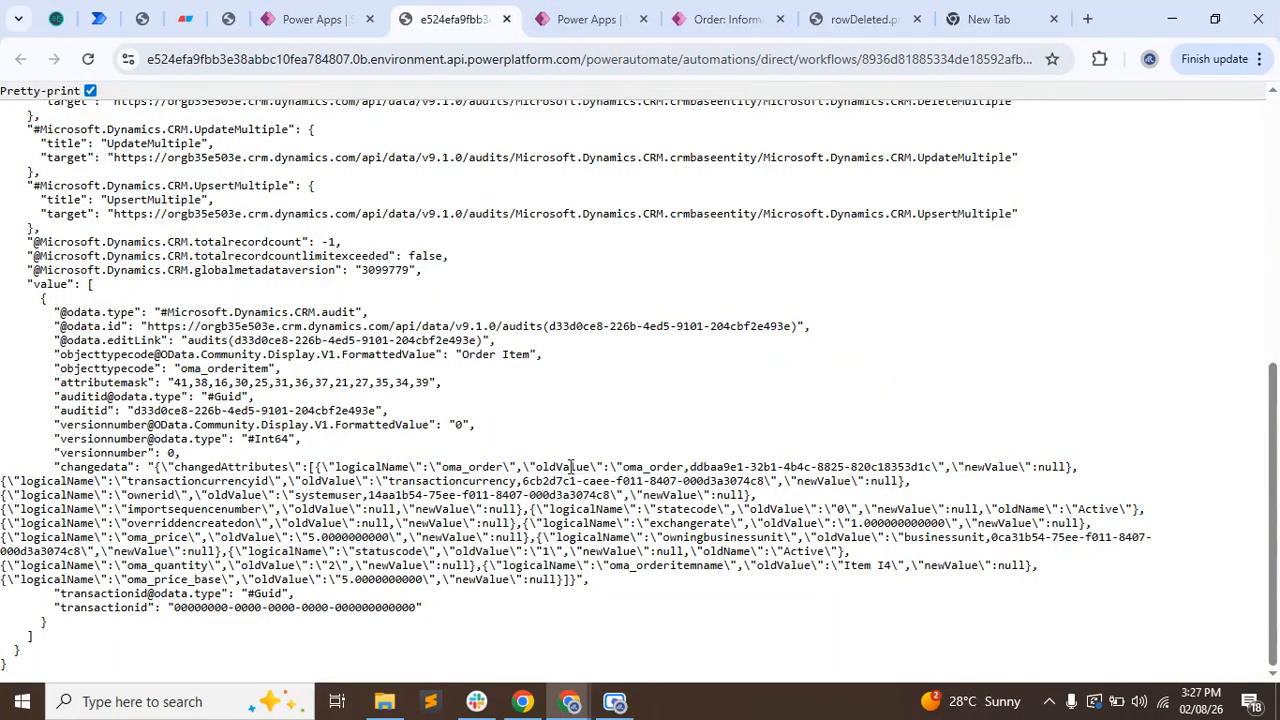
double_click(571, 467)
left_click(310, 19)
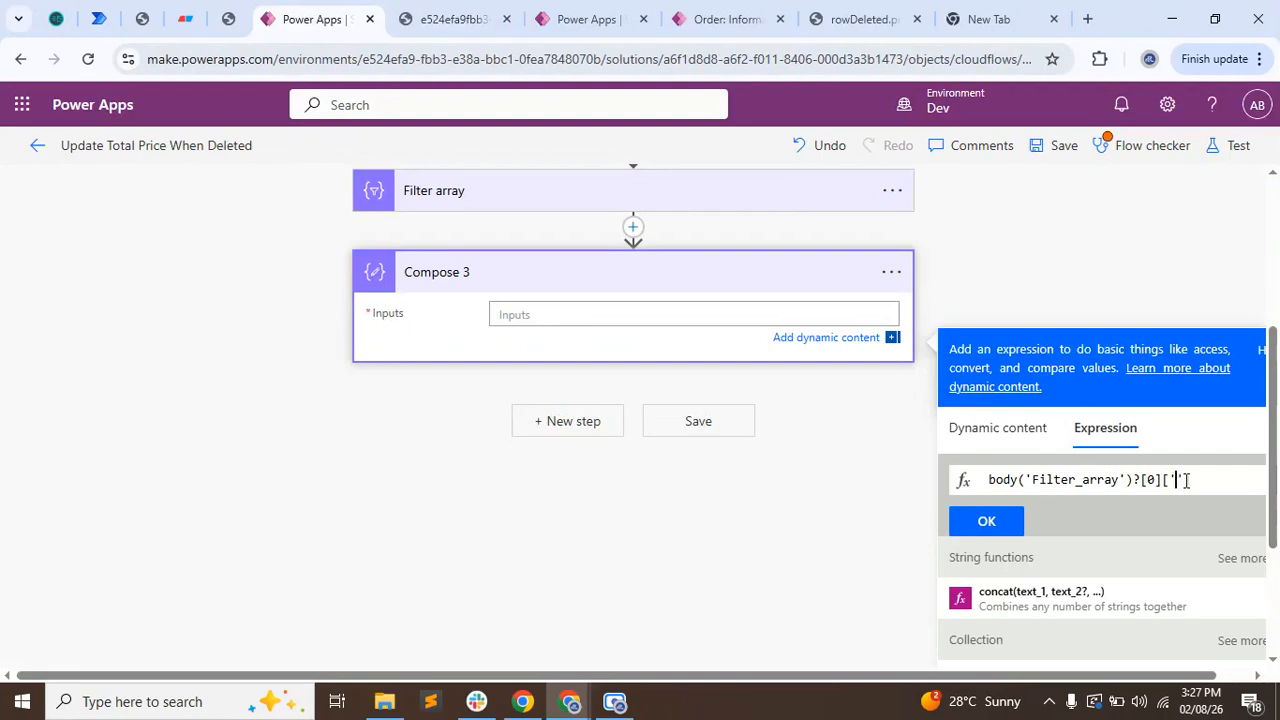
type("oldValue")
left_click(985, 523)
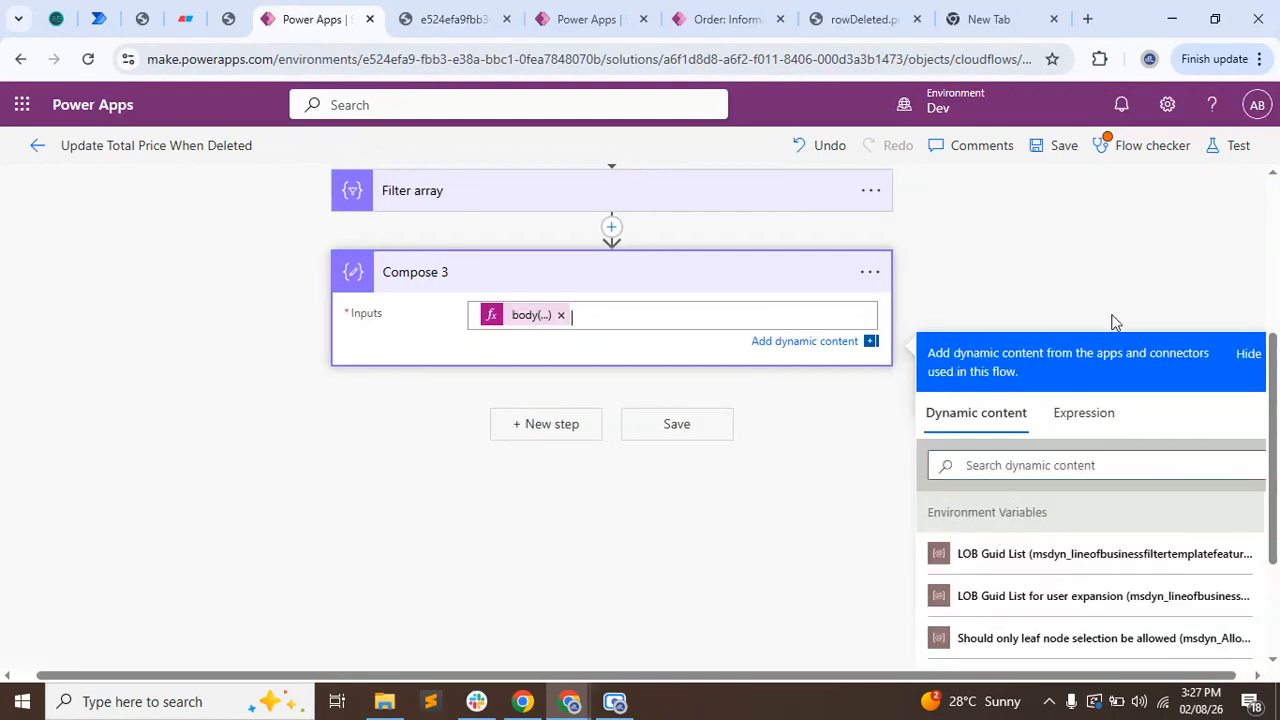
Save the flow and test it automatically with the most recent succeeded trigger.
left_click(1100, 252)
left_click(1066, 150)
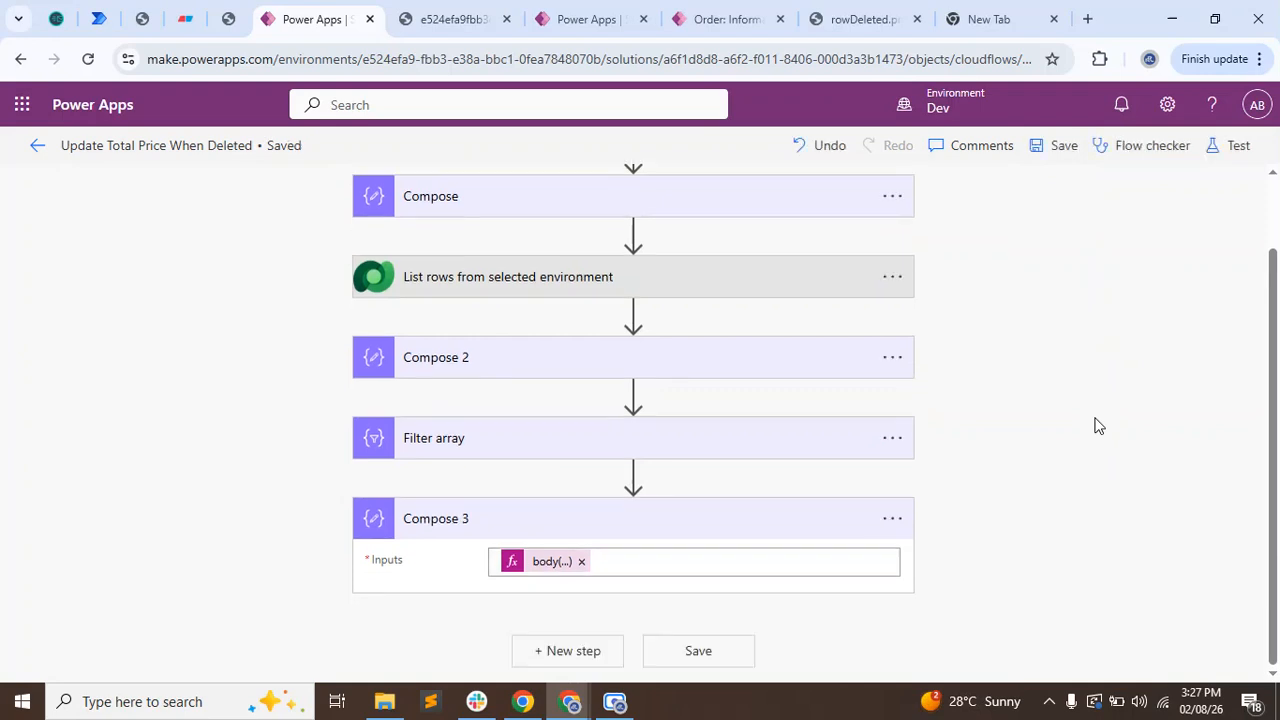
left_click(1236, 145)
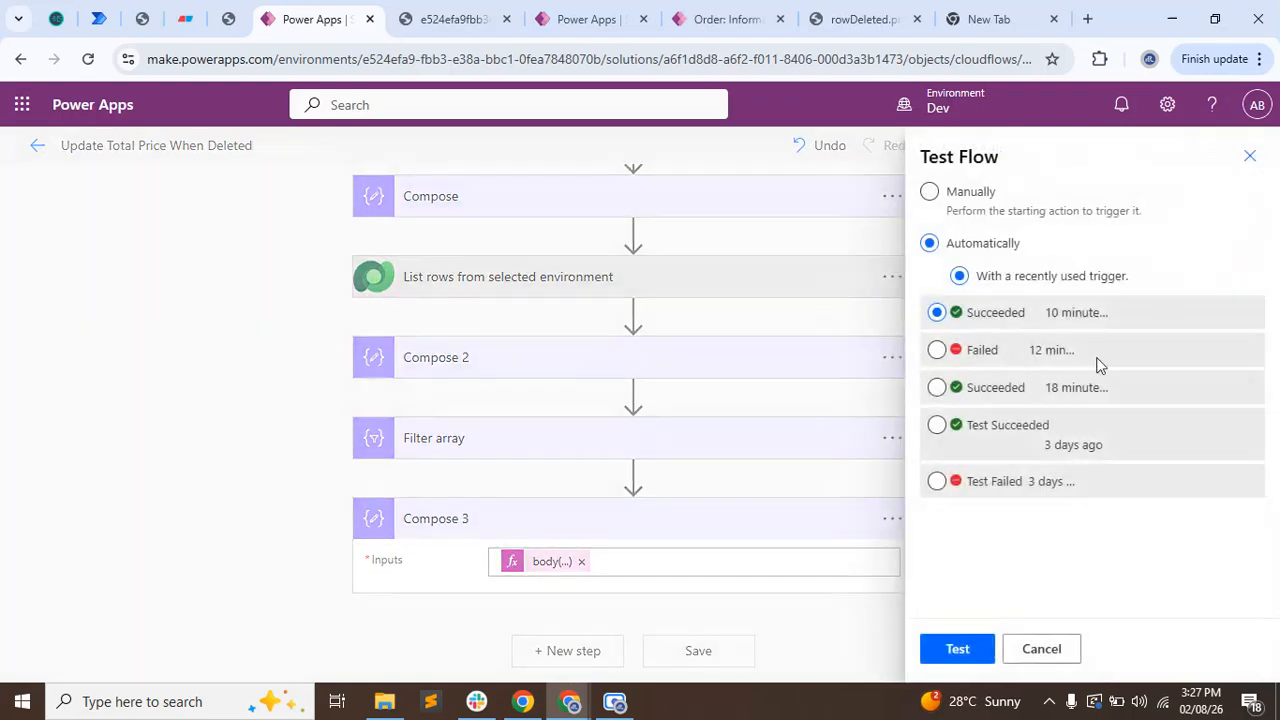
left_click(958, 655)
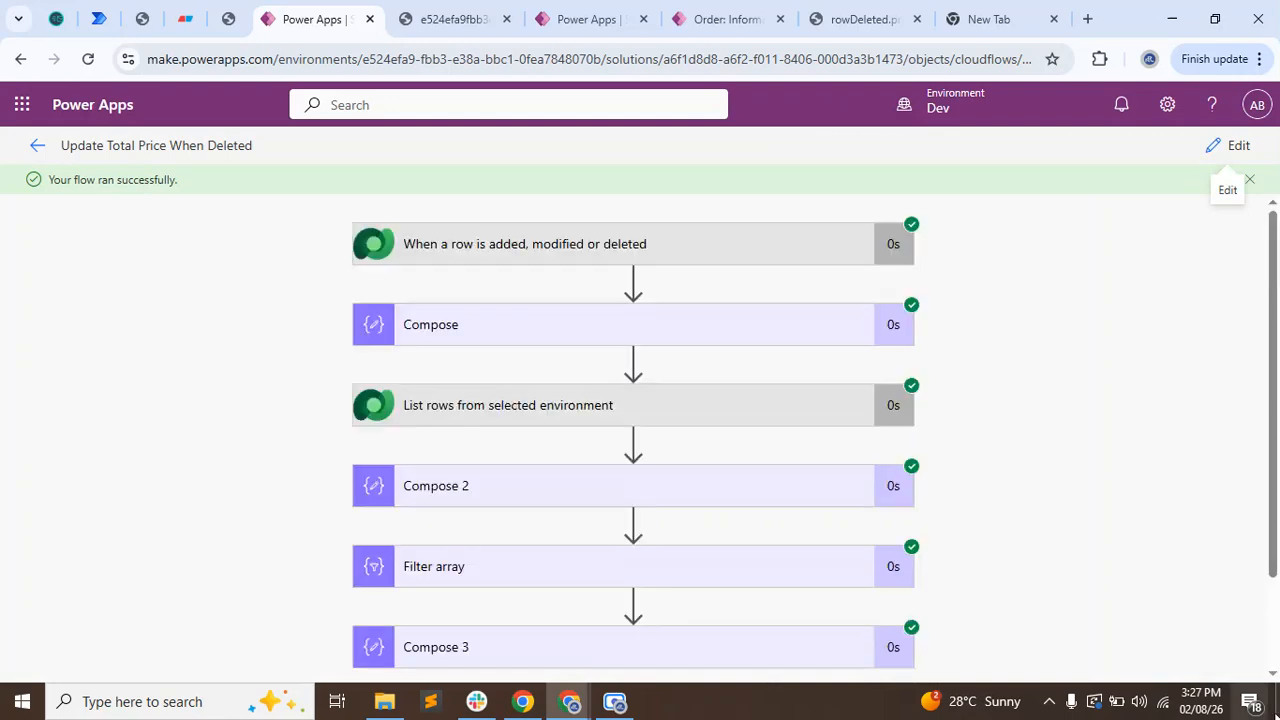
Examine Compose 3's output in the test run, focusing on the order GUID after the comma.
scroll(1006, 523, "down", 2)
left_click(551, 530)
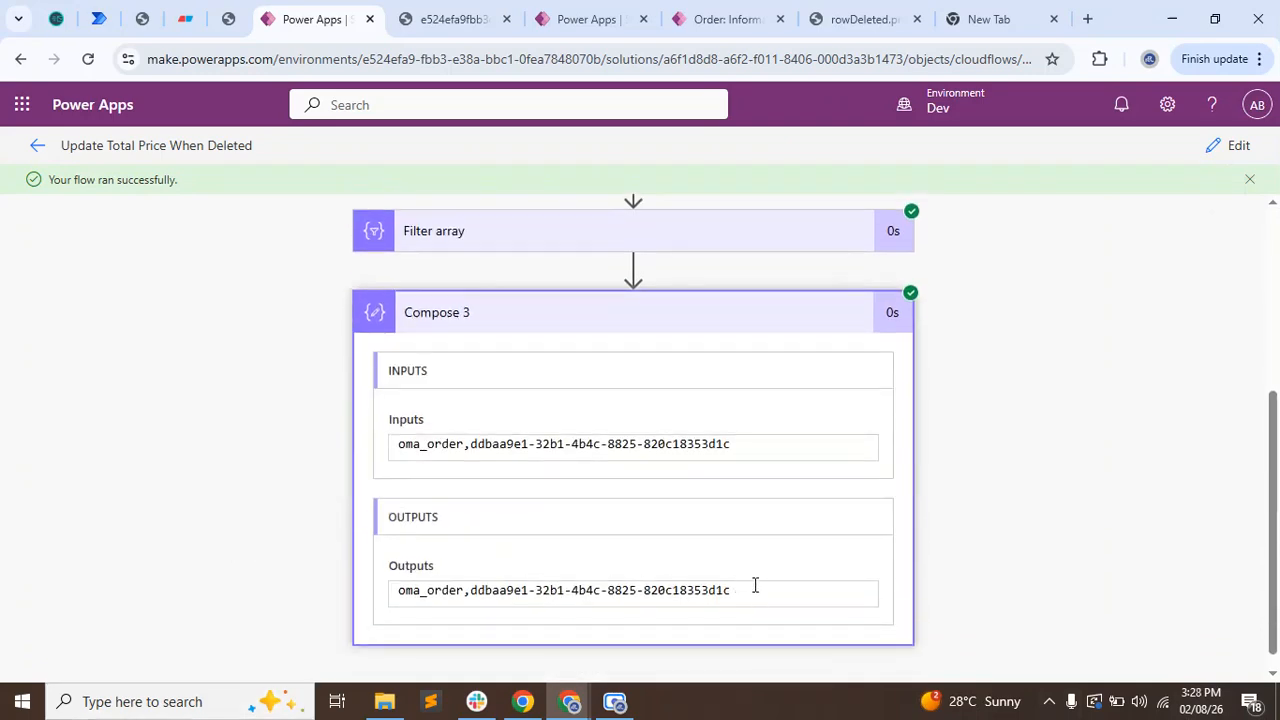
left_click_drag(755, 585, 138, 537)
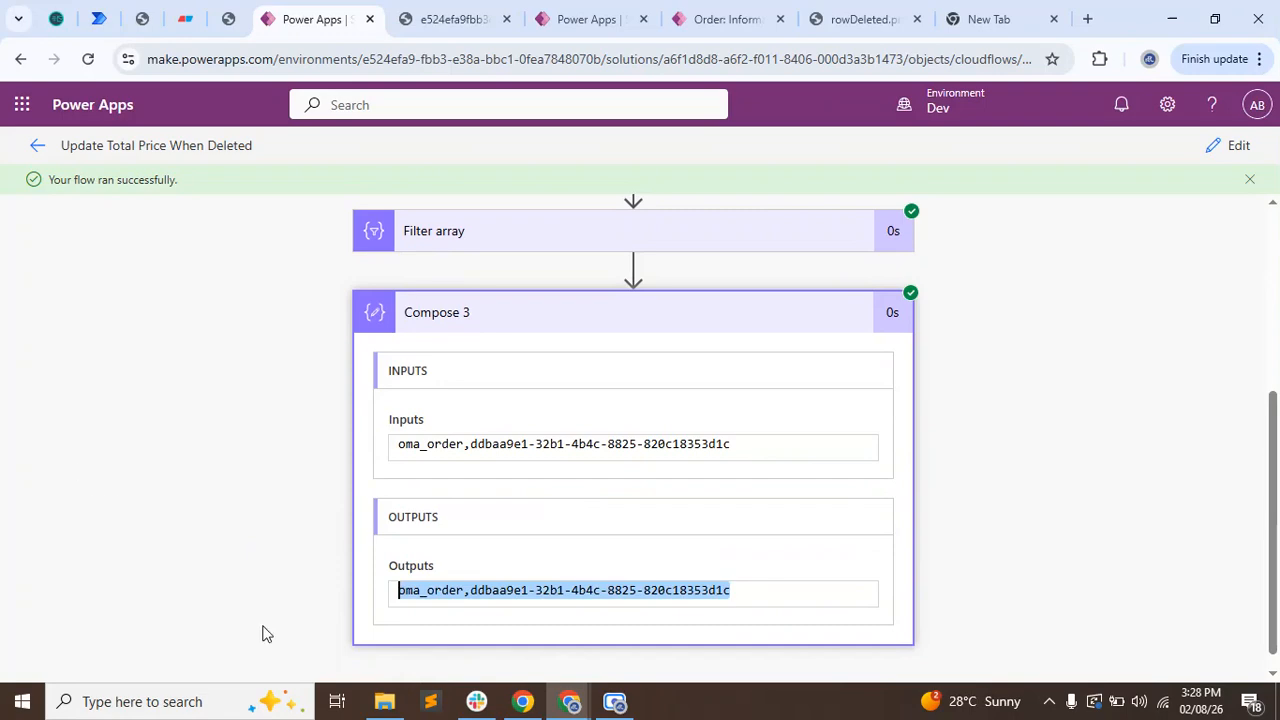
left_click(497, 594)
left_click_drag(476, 592, 738, 593)
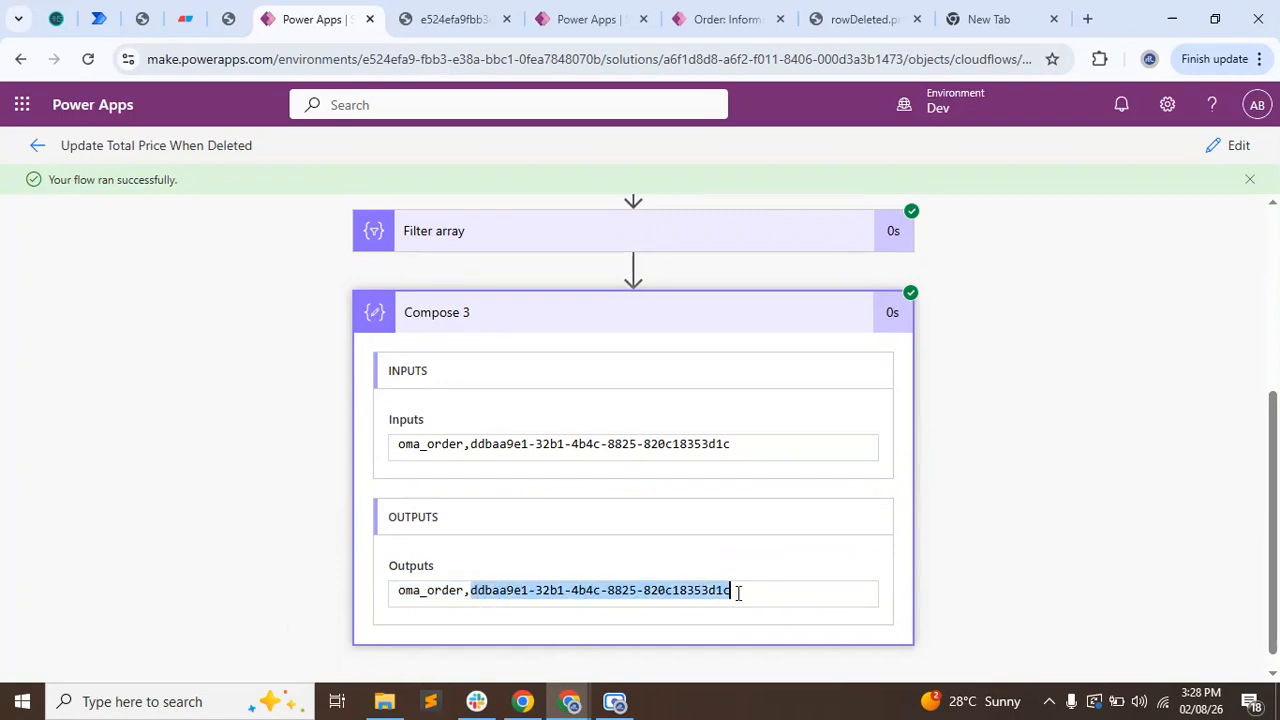
left_click(1175, 261)
Return the flow to editing and add a Compose action after Compose 3.
left_click(1228, 145)
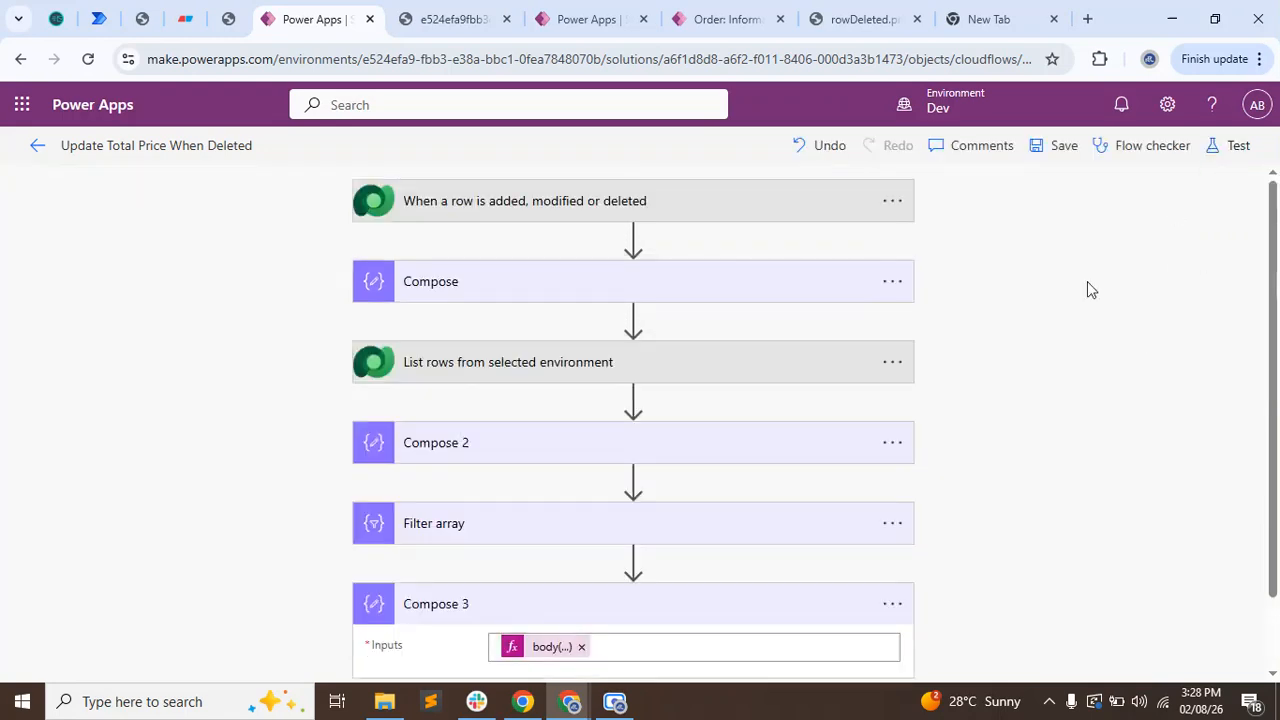
scroll(574, 631, "down", 2)
left_click(571, 648)
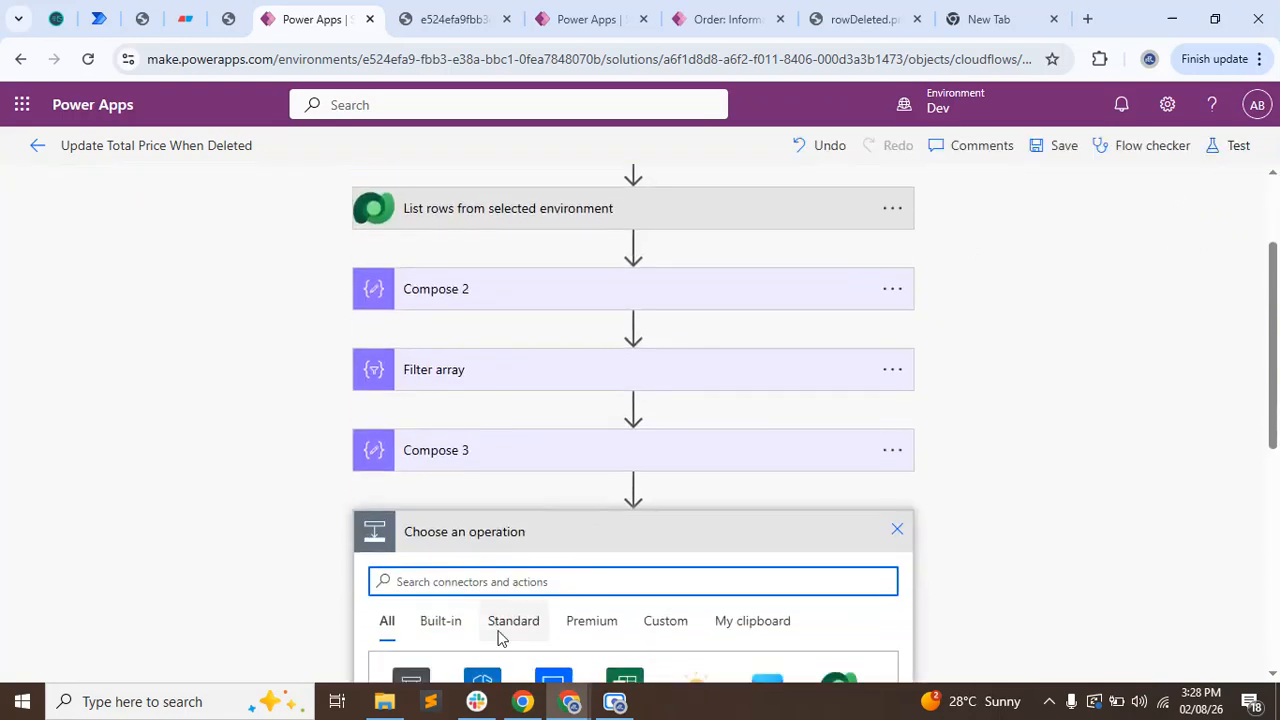
type("compos")
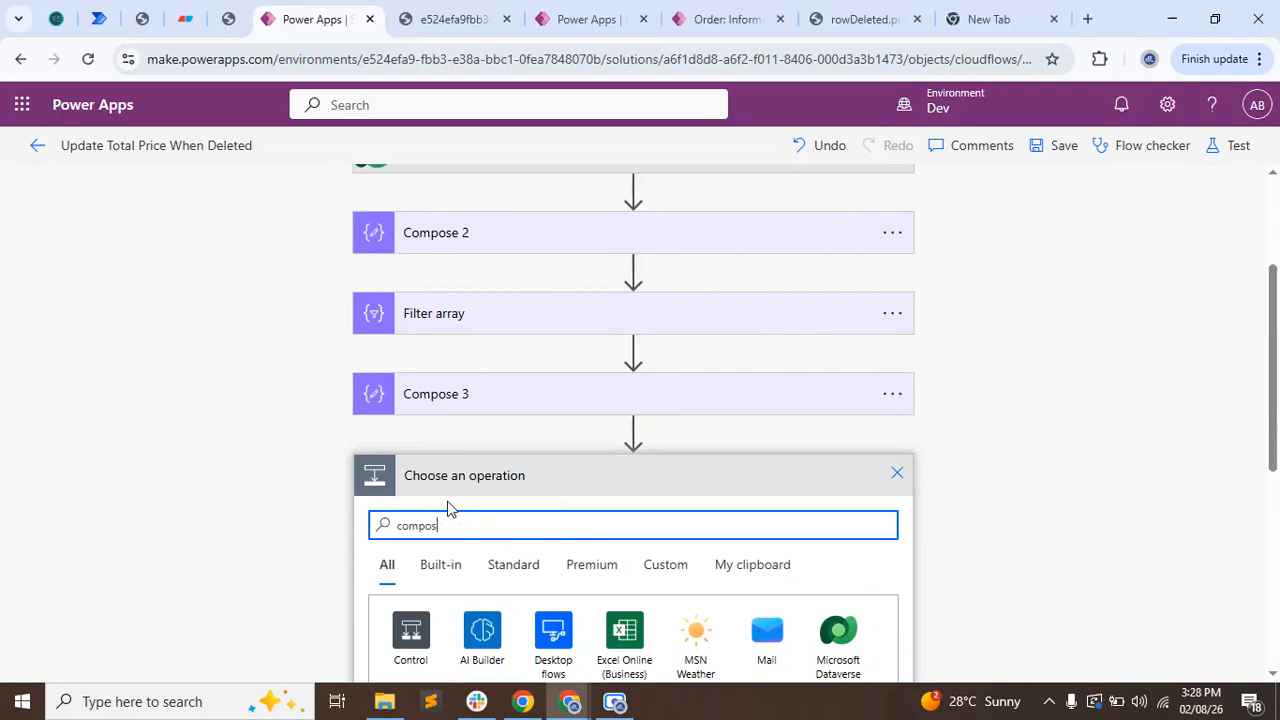
type("e")
left_click(410, 435)
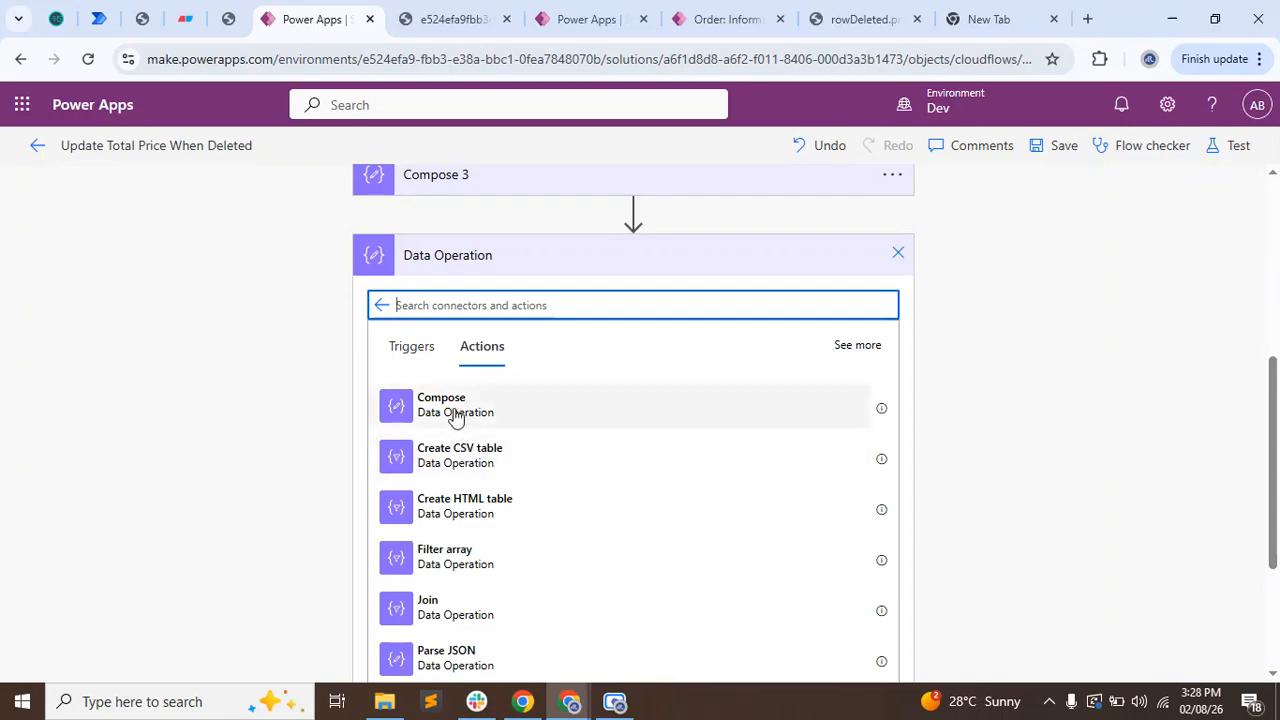
left_click(455, 415)
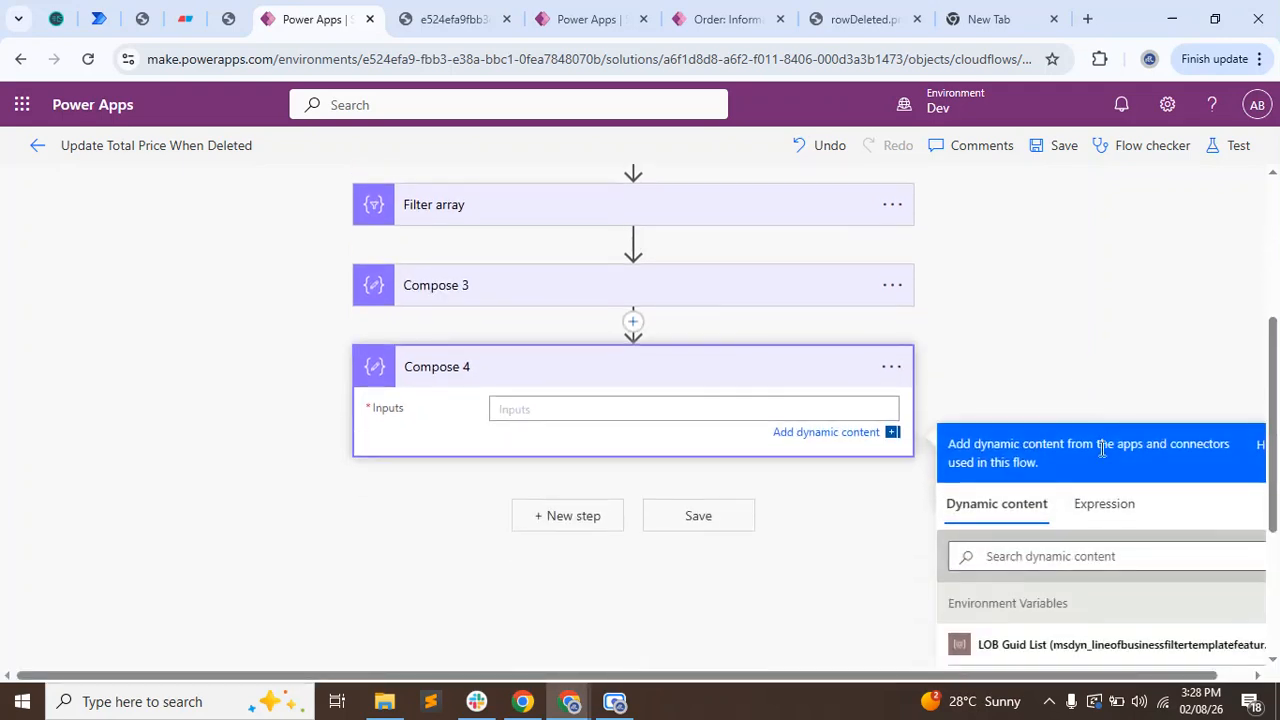
Set Compose 4's inputs to the expression last(split(outputs('Compose_3'),',')).
left_click(1104, 503)
type("las")
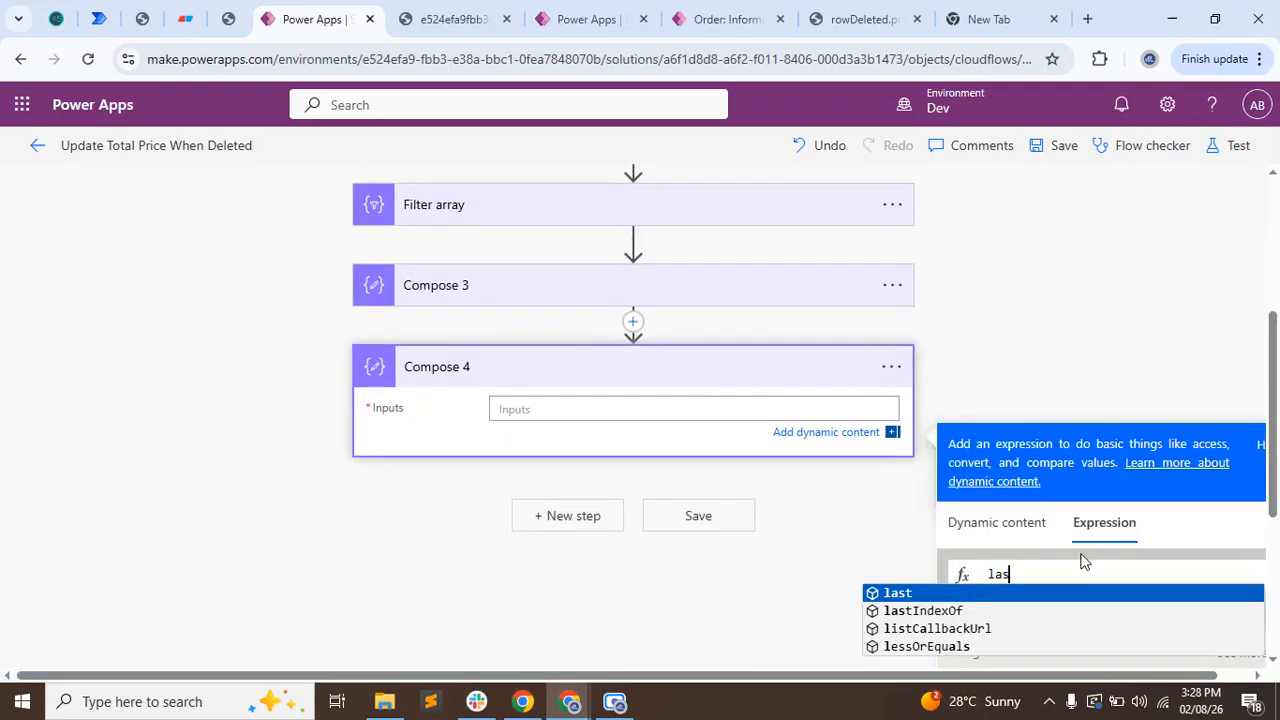
type("t(")
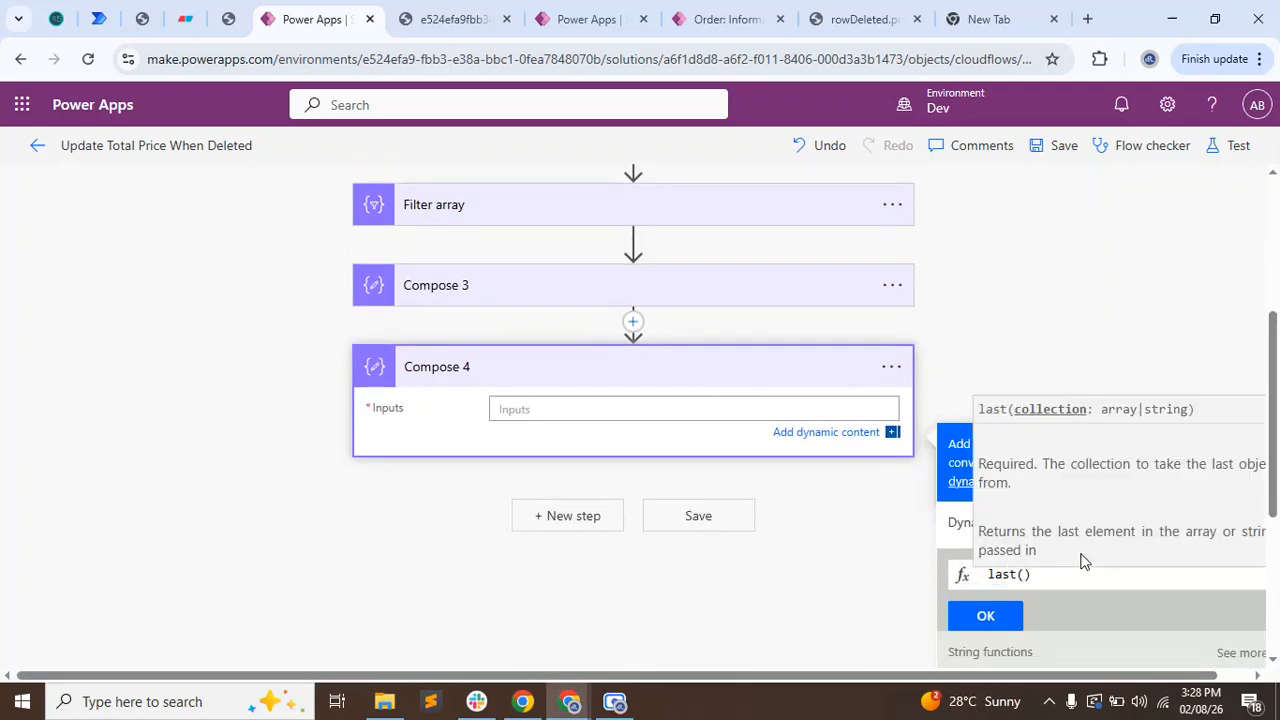
type("split")
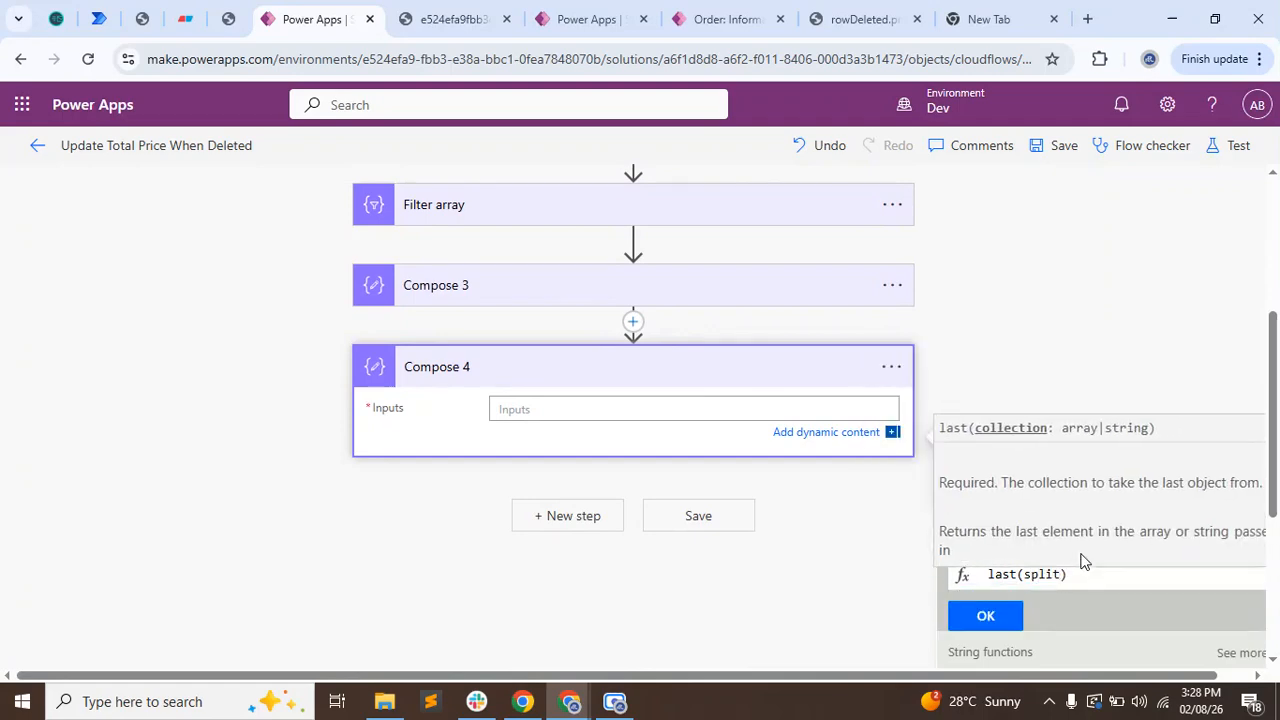
type("(")
left_click(968, 524)
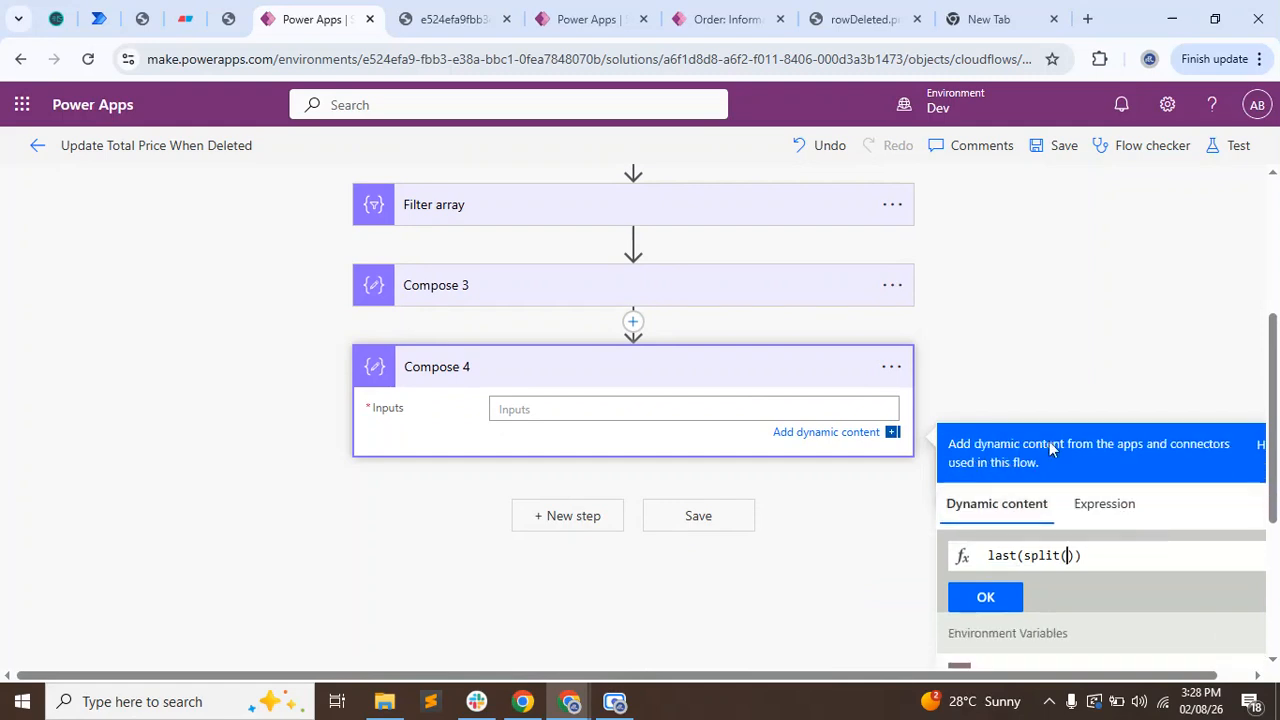
scroll(1090, 480, "down", 5)
left_click(1075, 500)
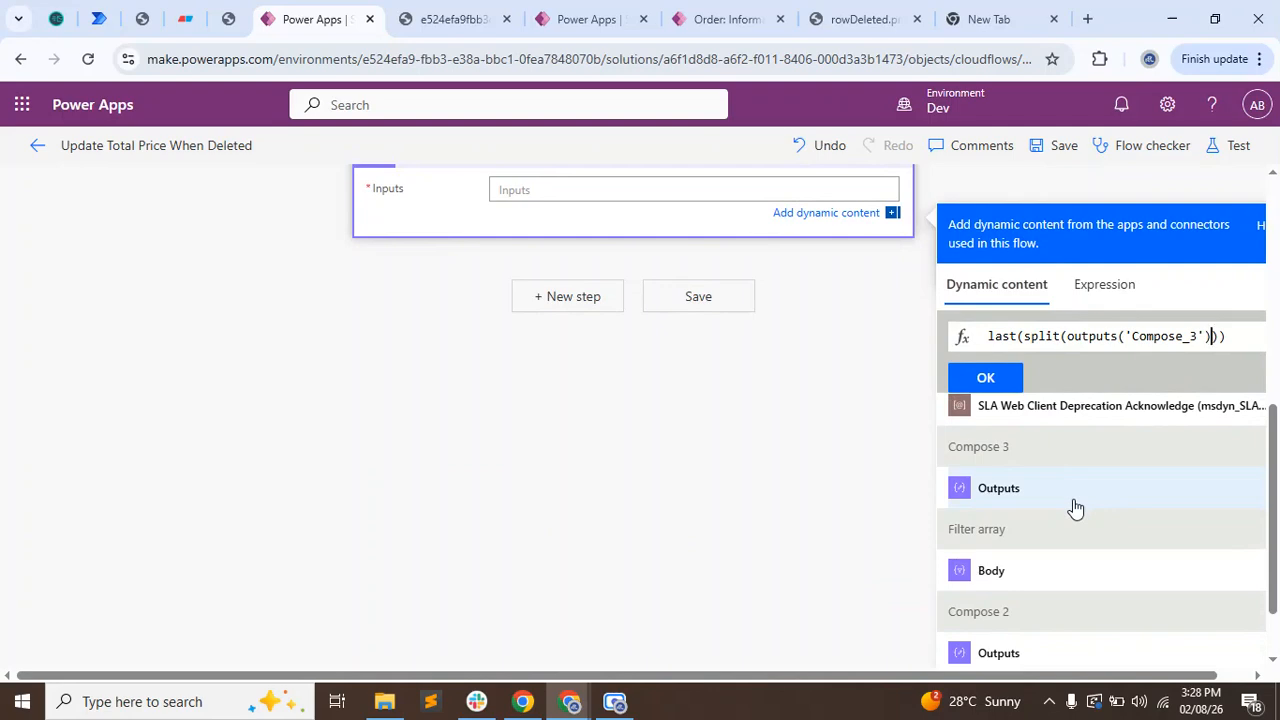
type("',")
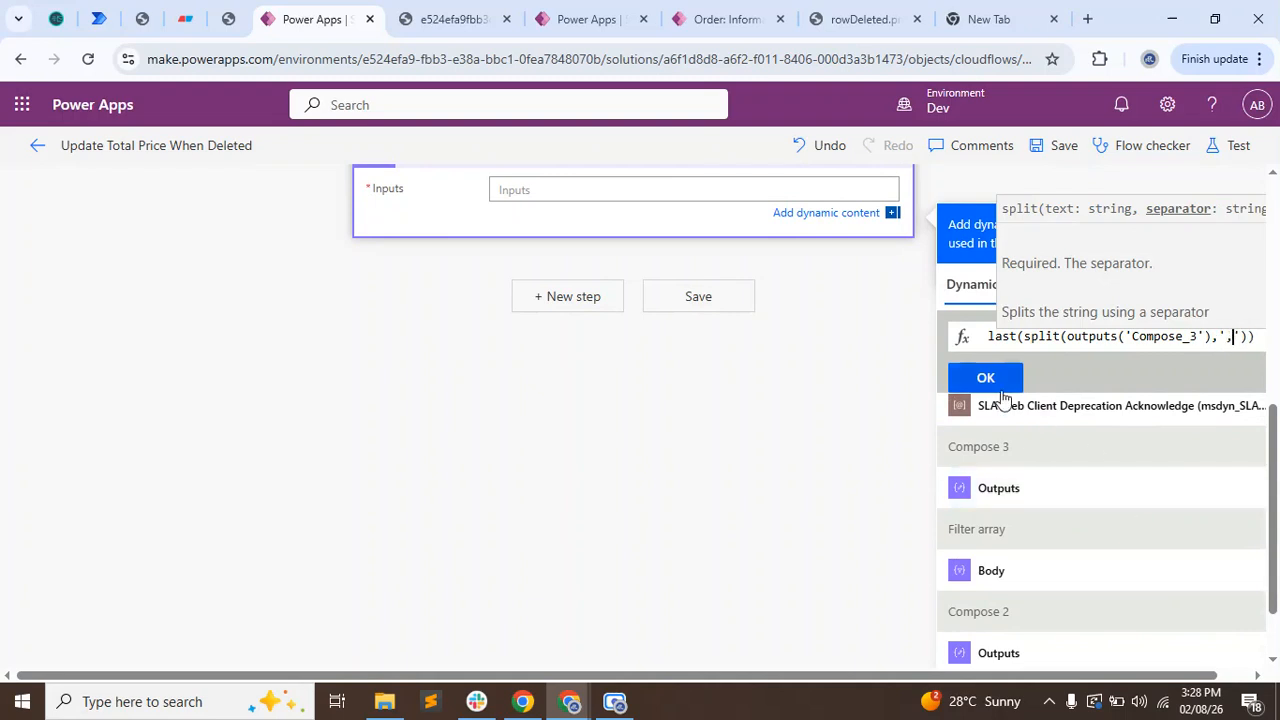
left_click(968, 377)
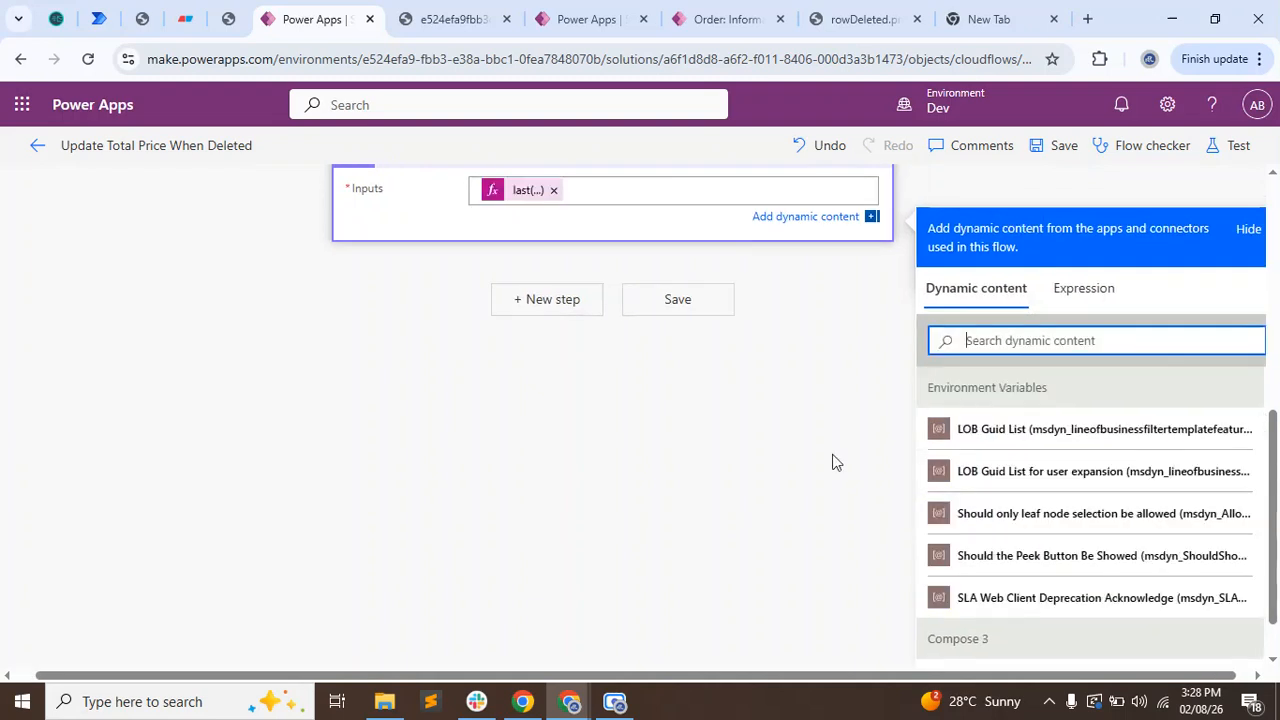
Save the flow with the new Compose 4 action and rerun the automatic test with a recently used succeeded trigger.
left_click(679, 306)
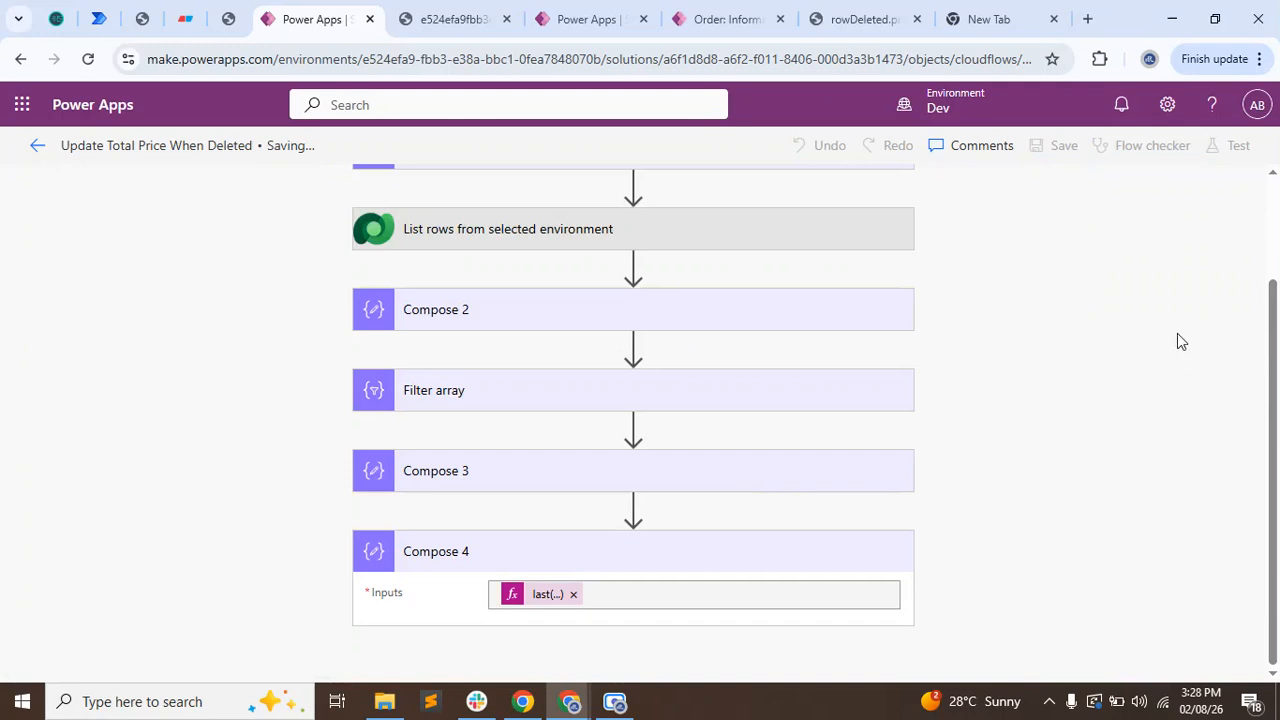
left_click(1235, 150)
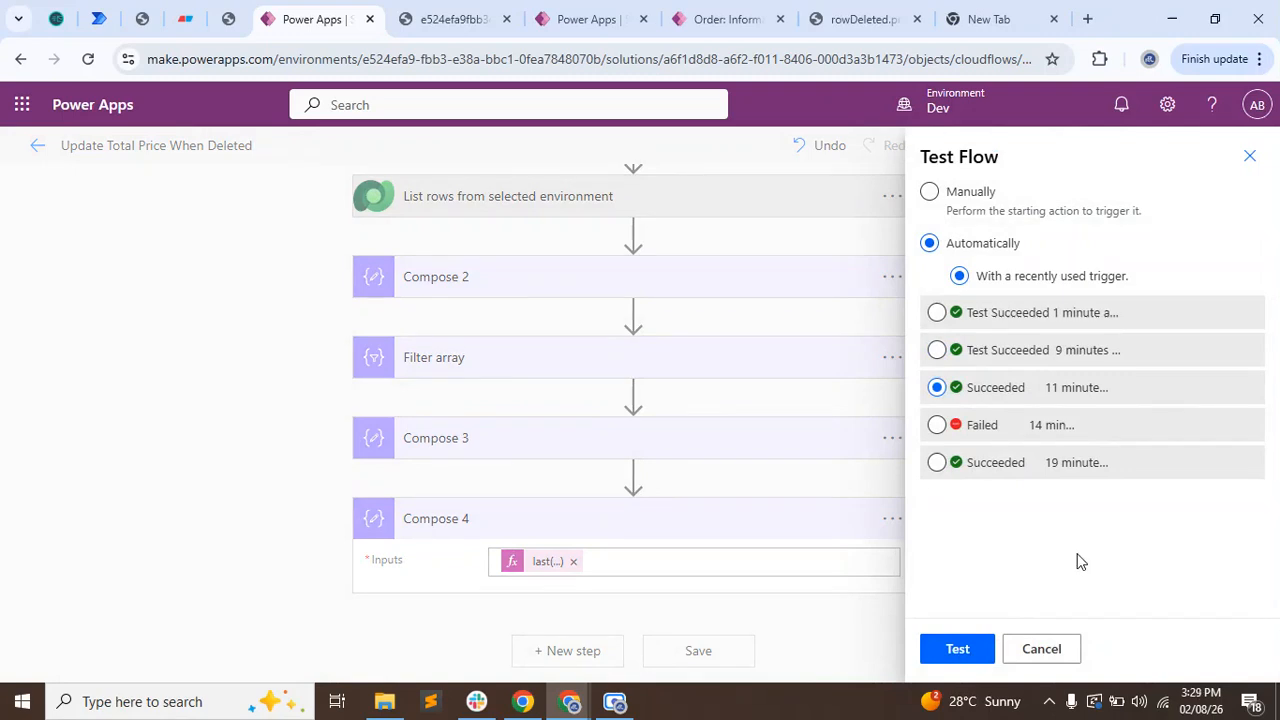
key("Escape")
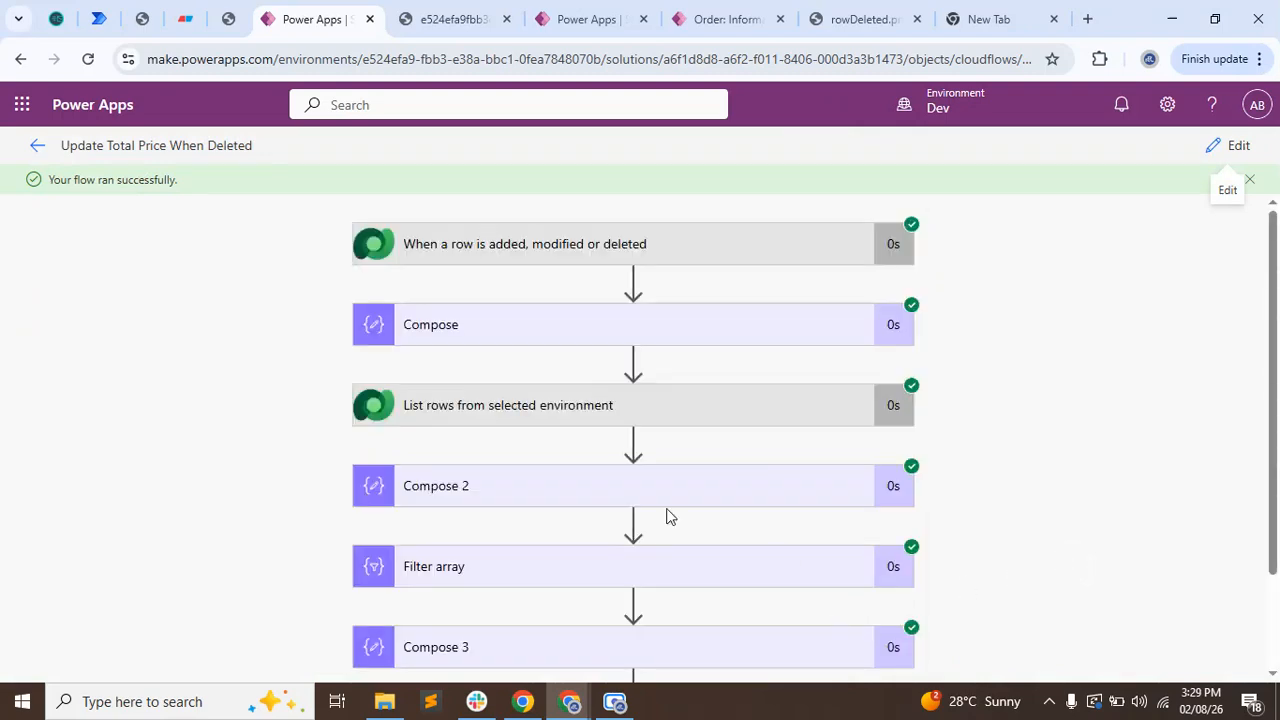
Examine Compose 4's output in the test run for the extracted order GUID.
scroll(600, 570, "down", 3)
left_click(485, 610)
scroll(222, 520, "down", 1)
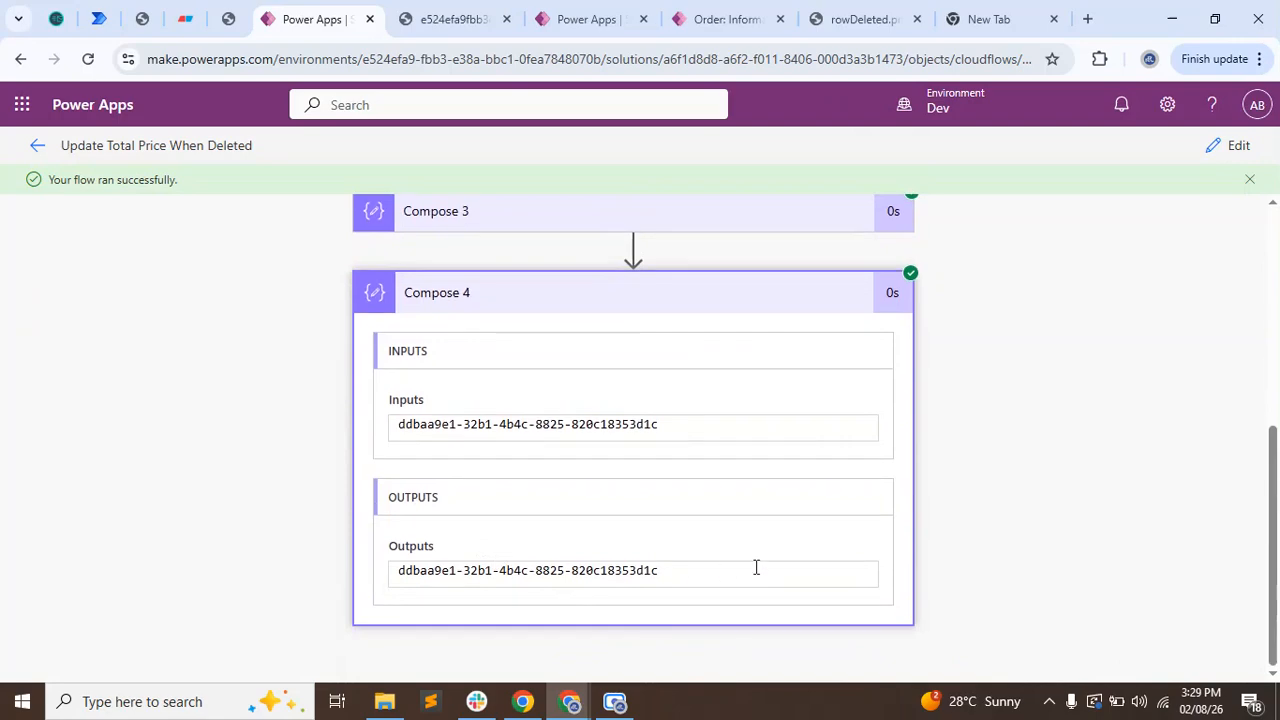
left_click_drag(754, 566, 240, 583)
left_click(204, 499)
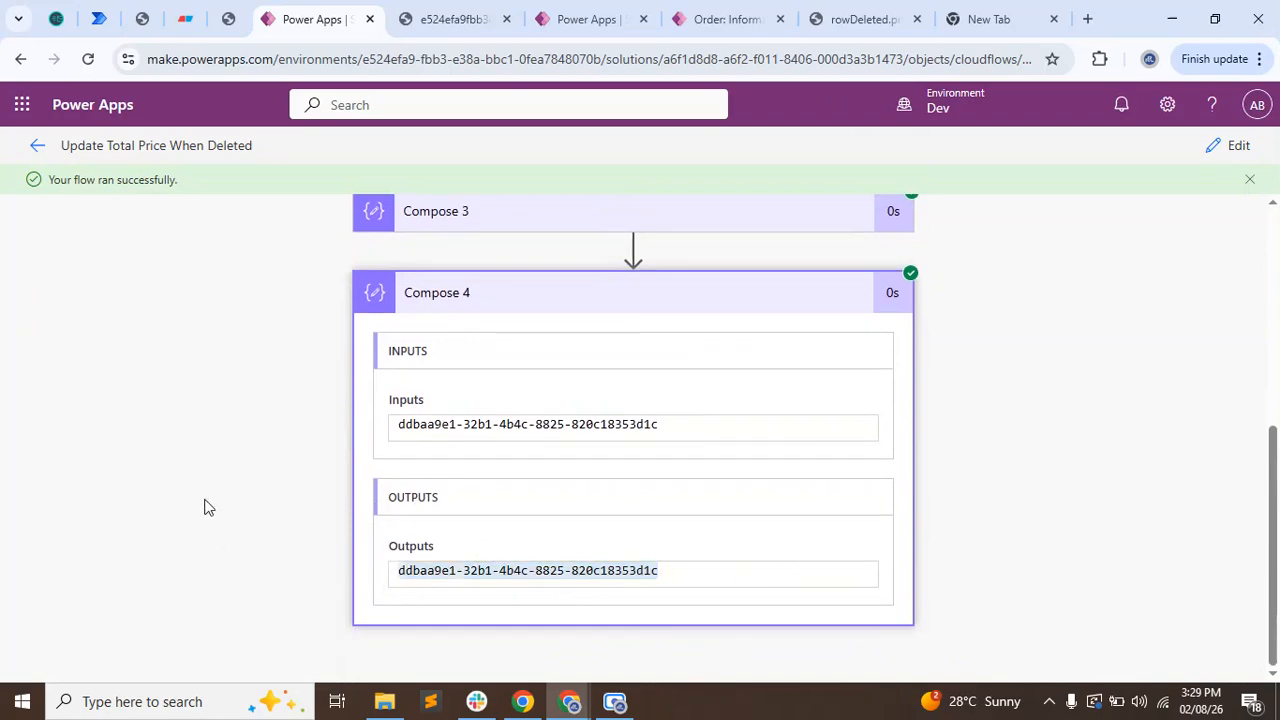
triple_click(398, 572)
left_click(290, 526)
Reopen the Update Total Price When Deleted flow for editing and close the raw output page.
left_click(1243, 150)
scroll(1071, 306, "down", 2)
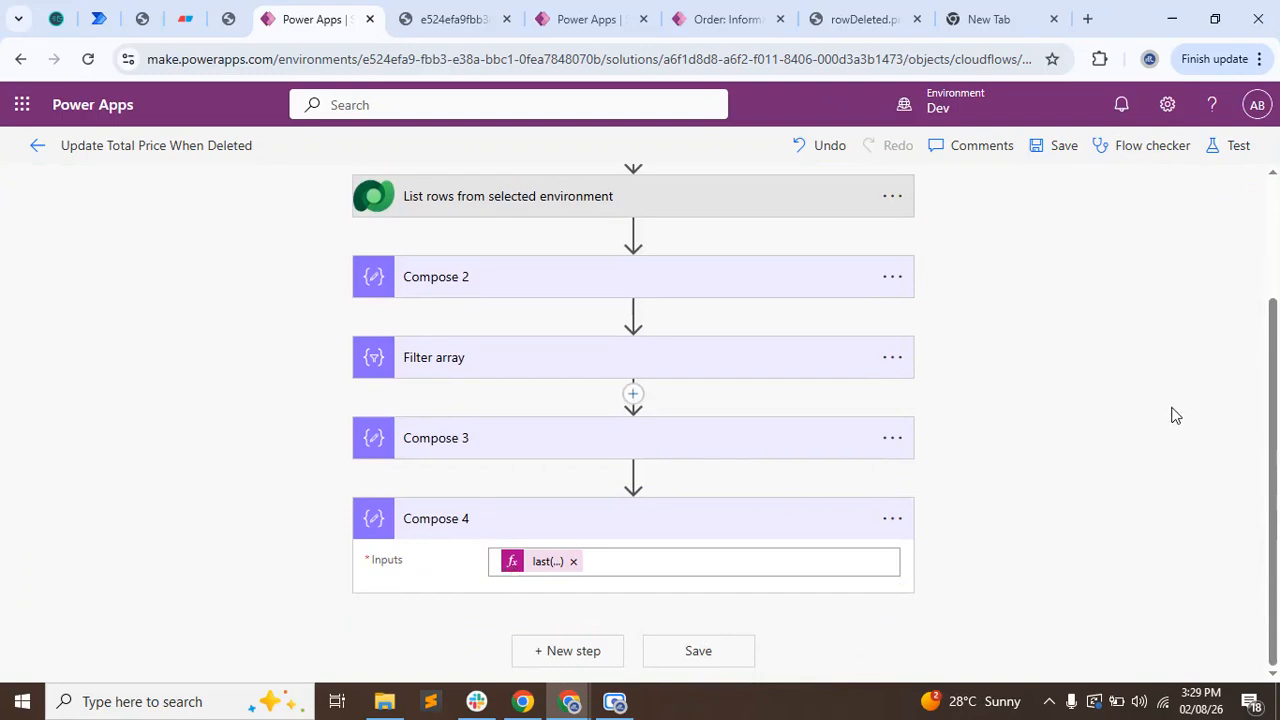
left_click(507, 19)
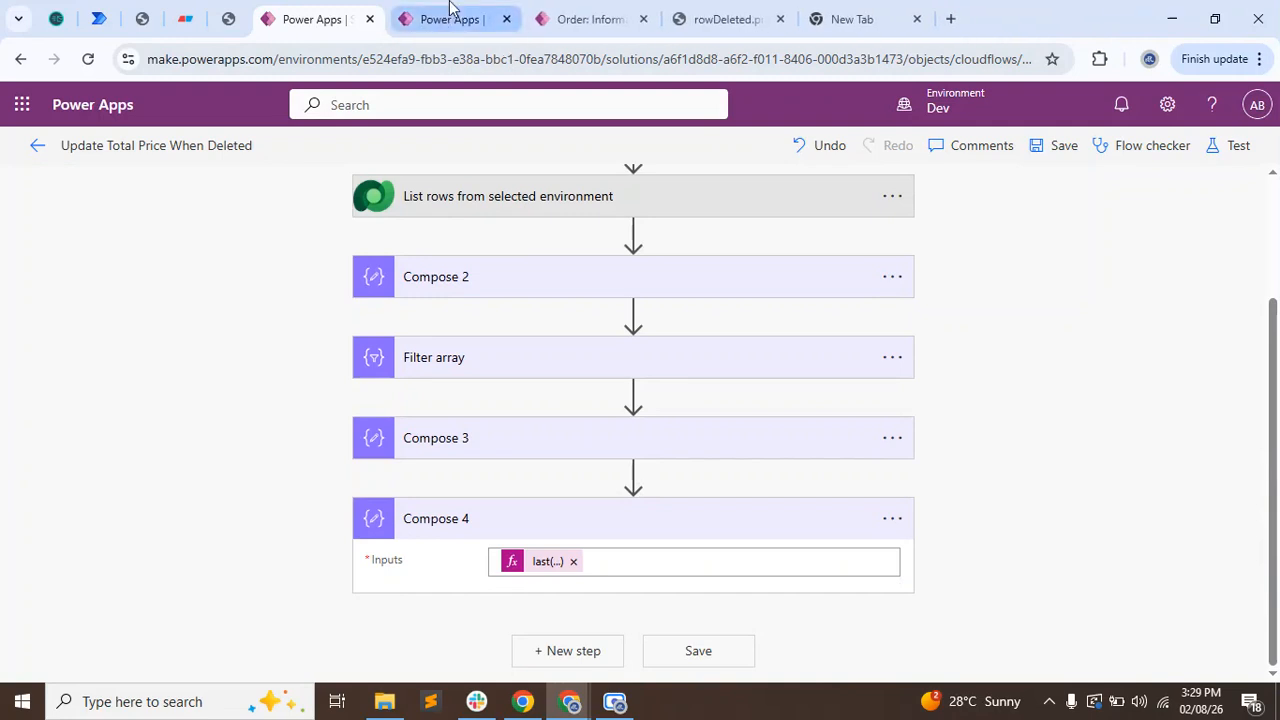
Switch to the Update Total Price flow and collapse its Update a row and outer Apply to each cards.
left_click(452, 10)
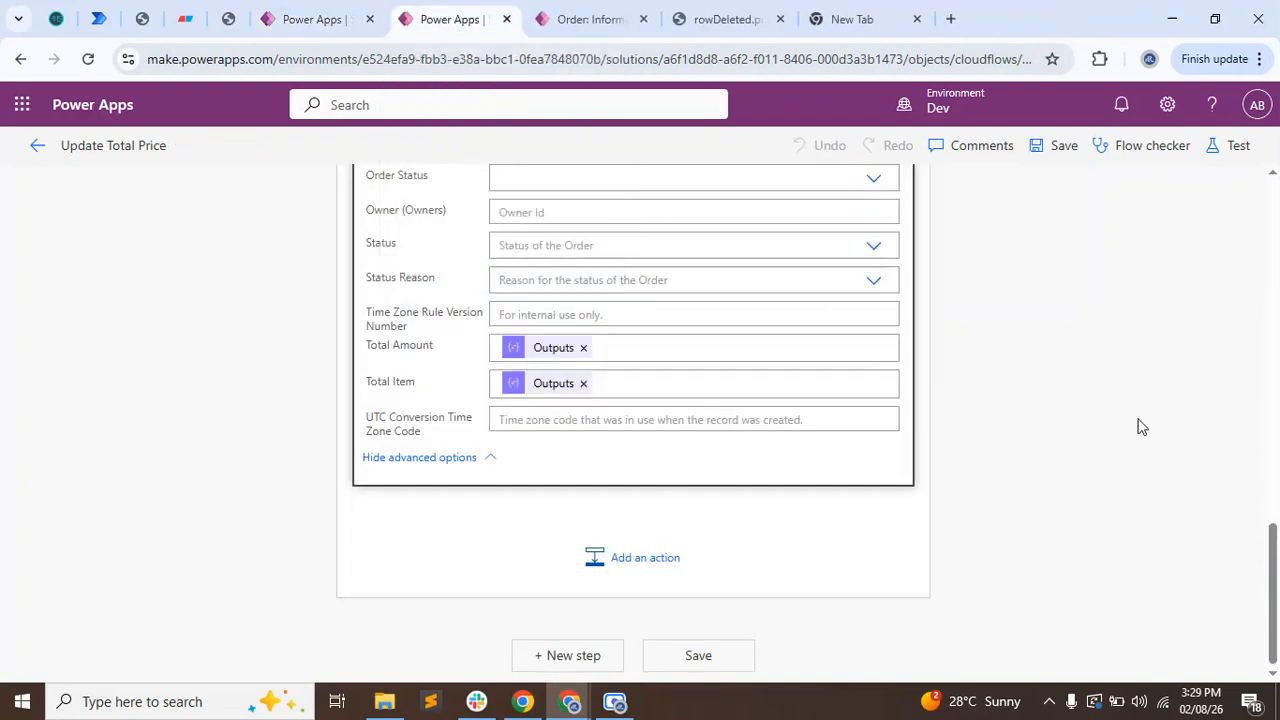
scroll(1073, 417, "up", 4)
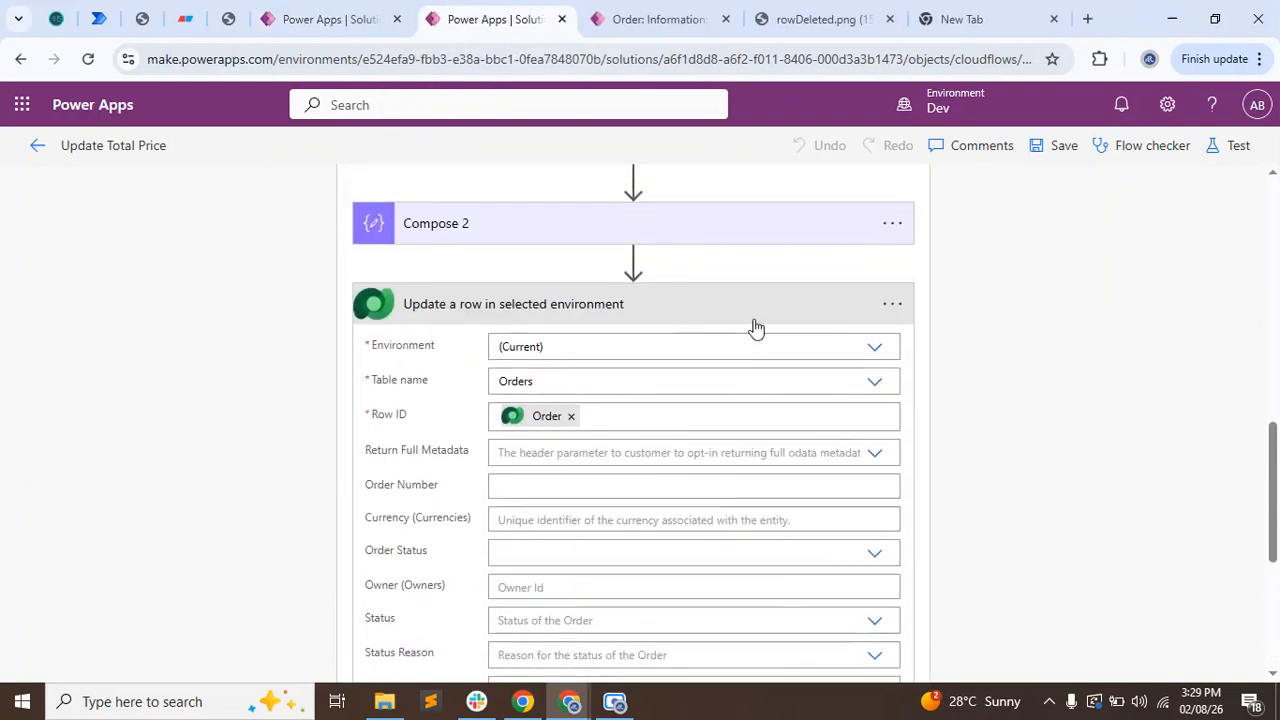
left_click(756, 328)
scroll(975, 345, "up", 2)
scroll(795, 300, "up", 2)
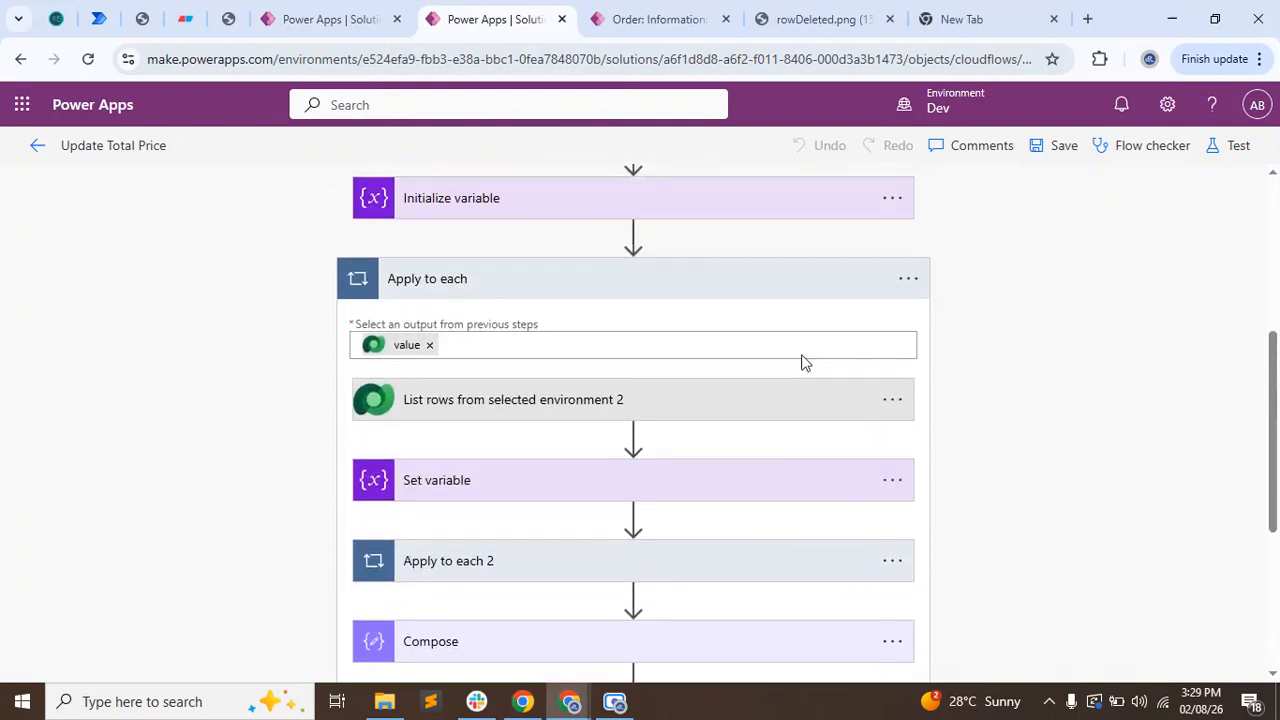
left_click(717, 280)
scroll(609, 518, "up", 4)
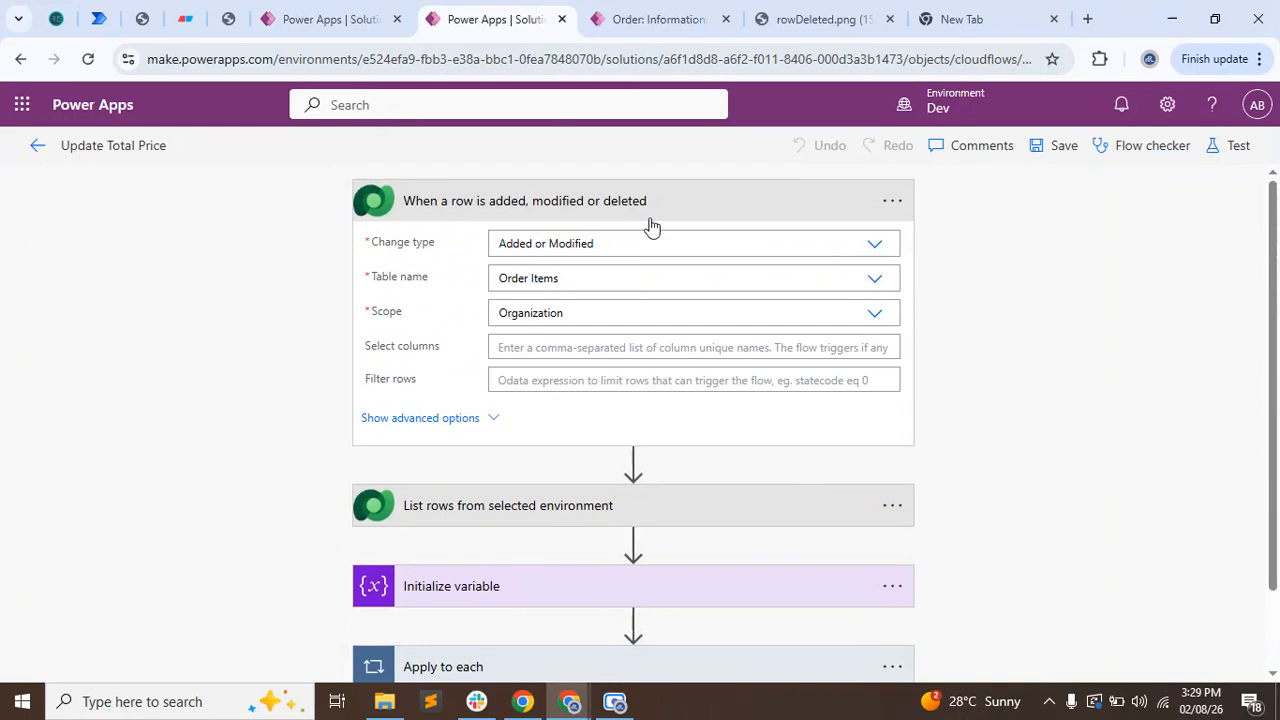
Copy the List rows from selected environment, Initialize variable and Apply to each actions to the flow clipboard.
scroll(751, 443, "down", 1)
left_click(893, 412)
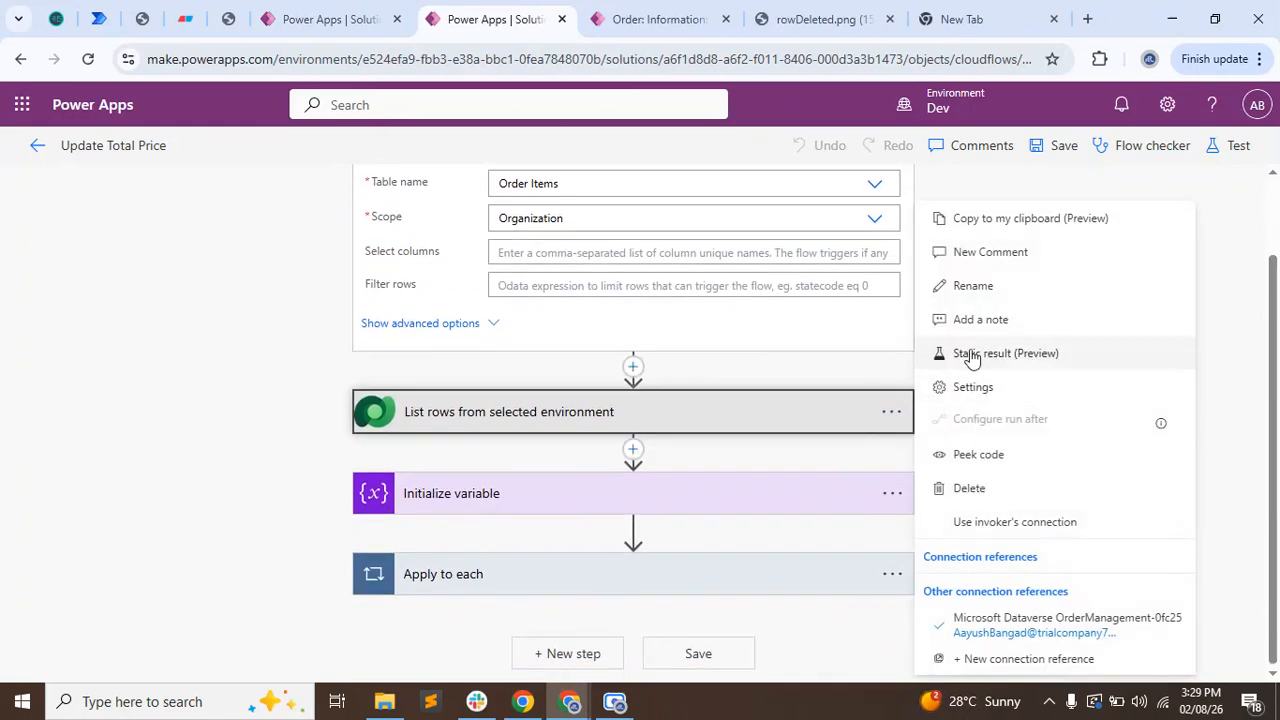
left_click(995, 228)
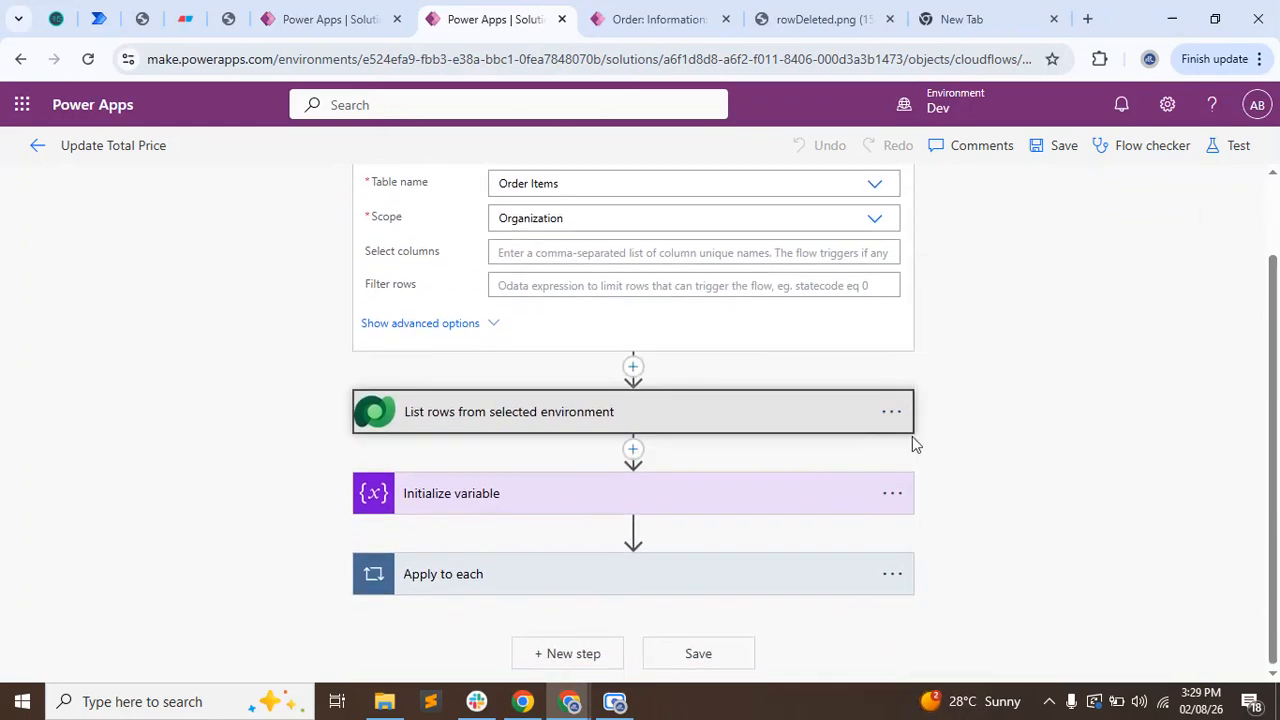
left_click(895, 496)
left_click(950, 400)
left_click(891, 573)
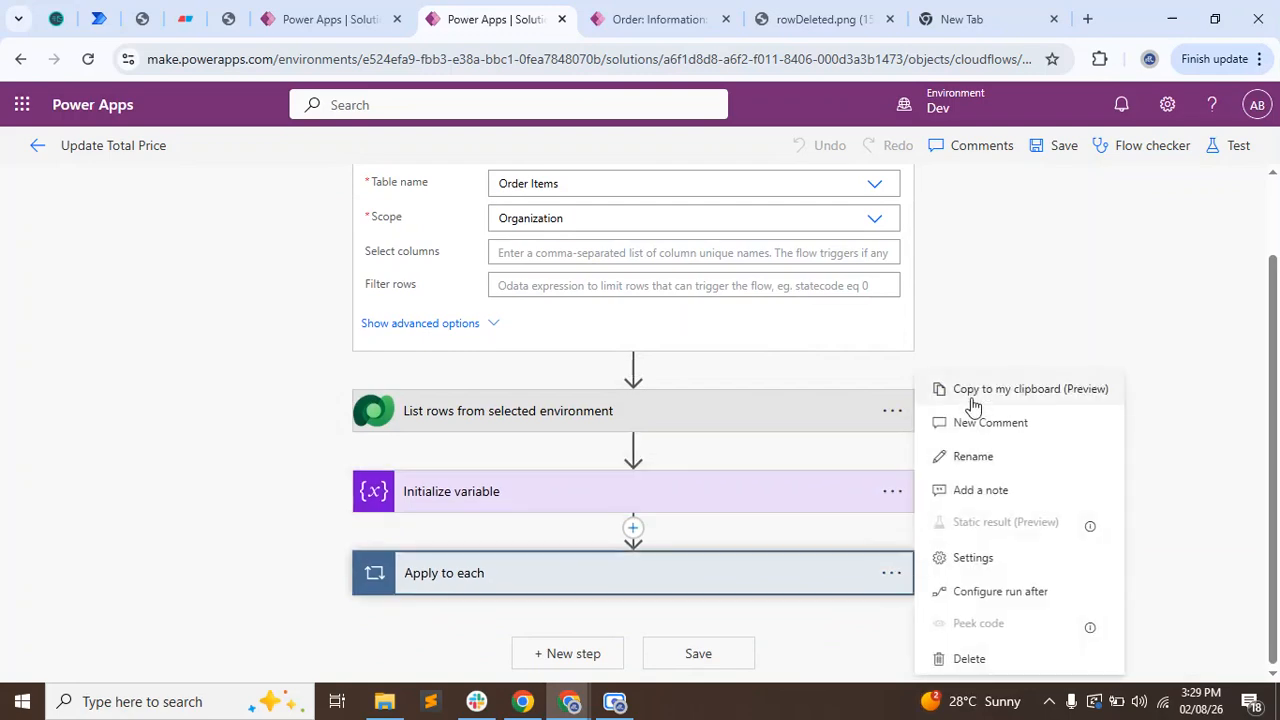
left_click(973, 405)
Return to the Update Total Price When Deleted flow and paste the copied List rows action after Compose 4.
left_click(274, 12)
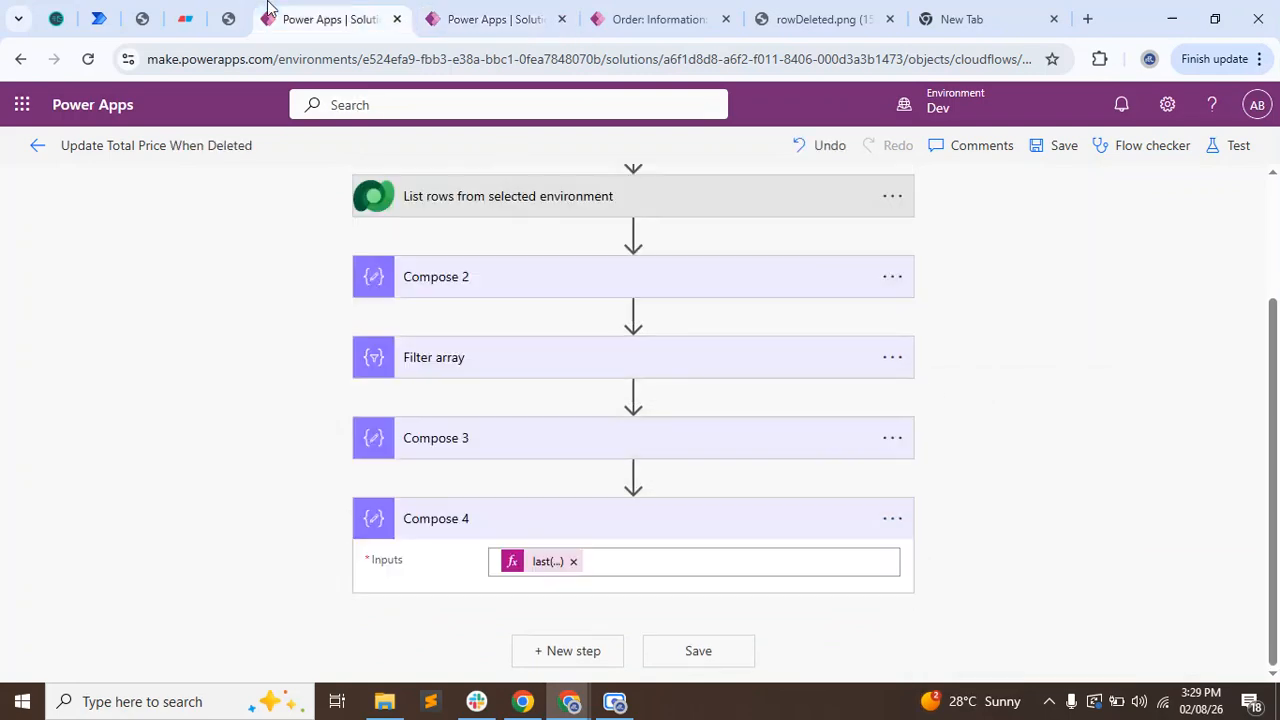
left_click(565, 651)
left_click(765, 505)
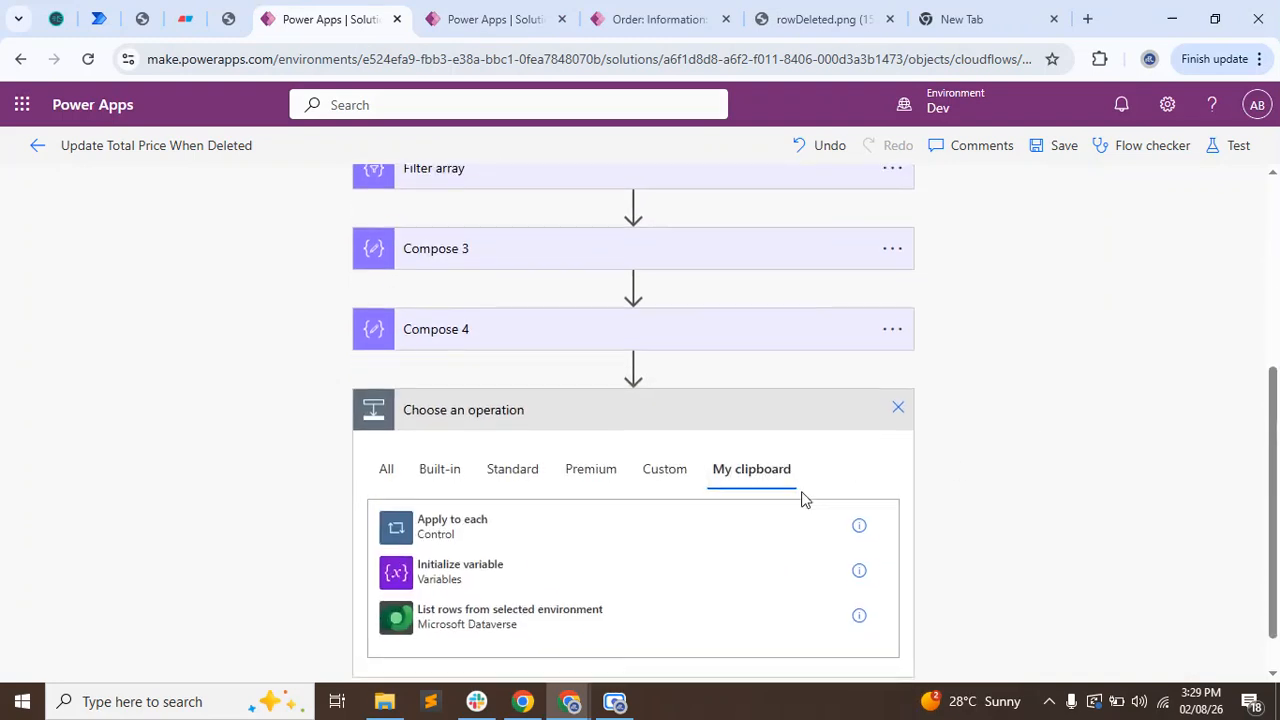
left_click(474, 578)
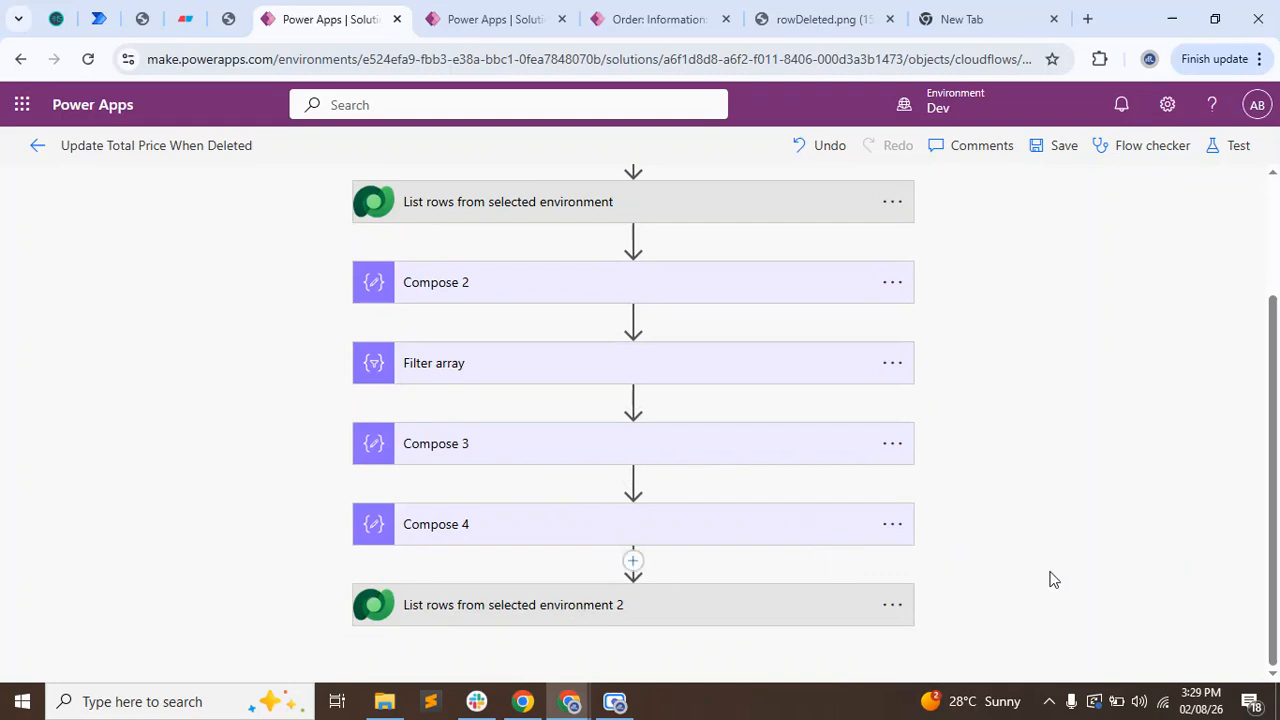
scroll(1060, 550, "up", 2)
scroll(1055, 400, "down", 2)
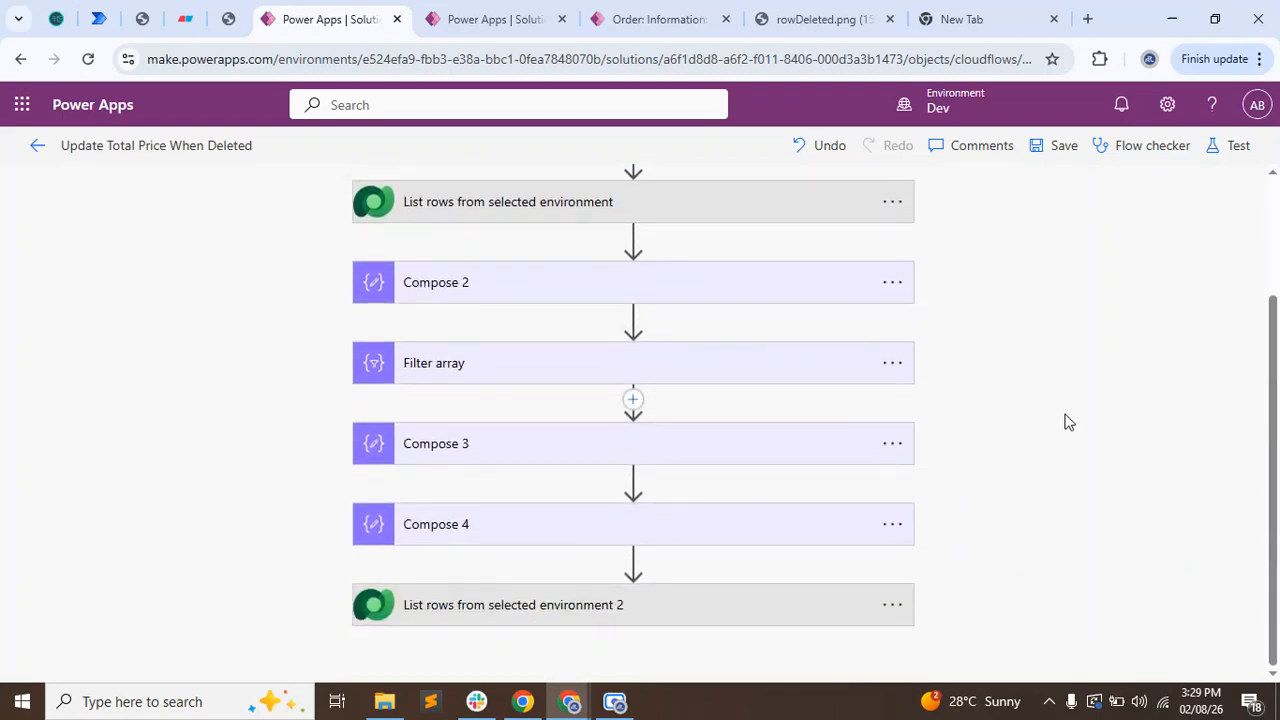
Set the pasted List rows action's row filter to oma_orderid eq the quoted Compose 4 Outputs, and collapse the action.
left_click(418, 610)
scroll(294, 551, "down", 2)
left_click(692, 425)
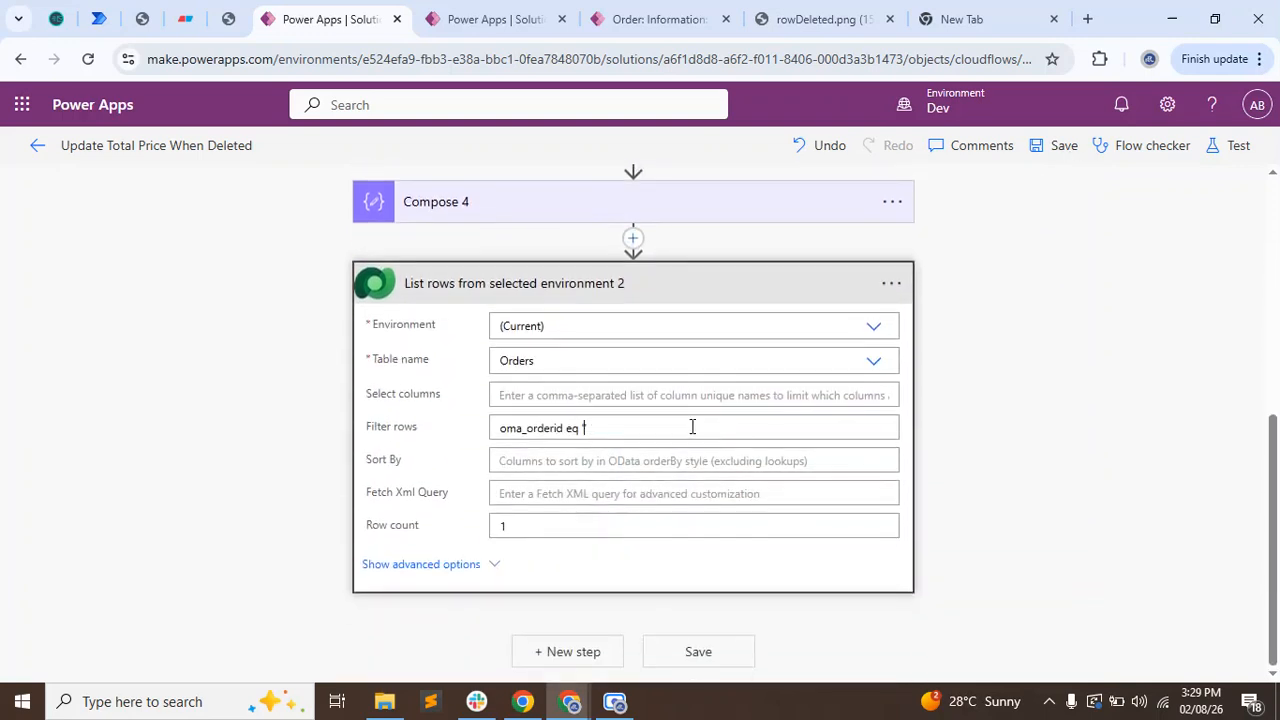
scroll(1071, 640, "down", 5)
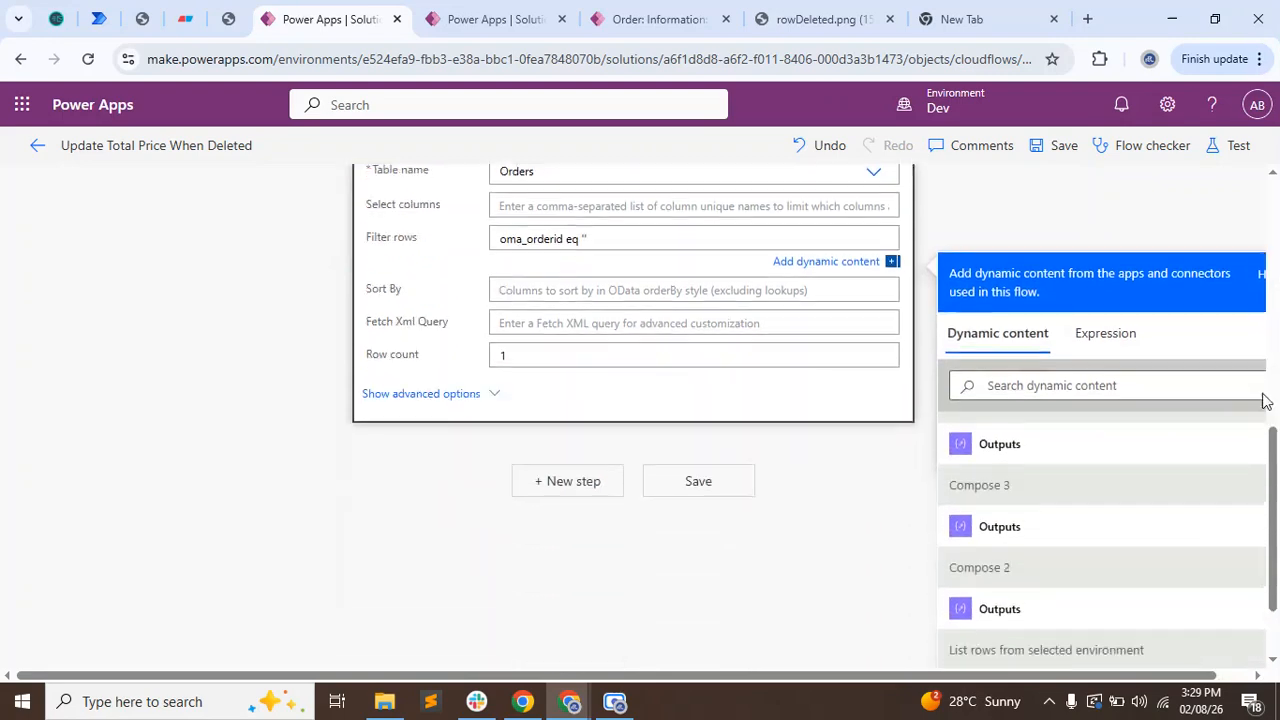
scroll(1154, 446, "up", 1)
left_click(1057, 481)
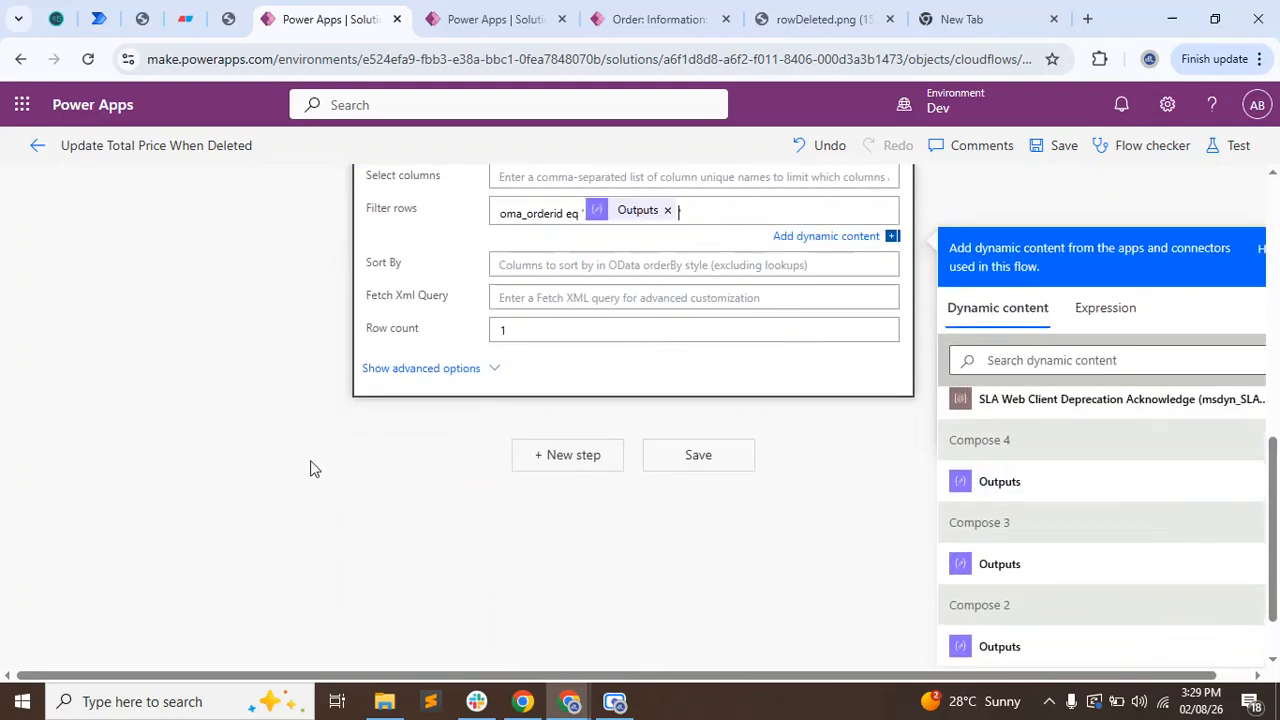
left_click(262, 419)
scroll(258, 435, "up", 3)
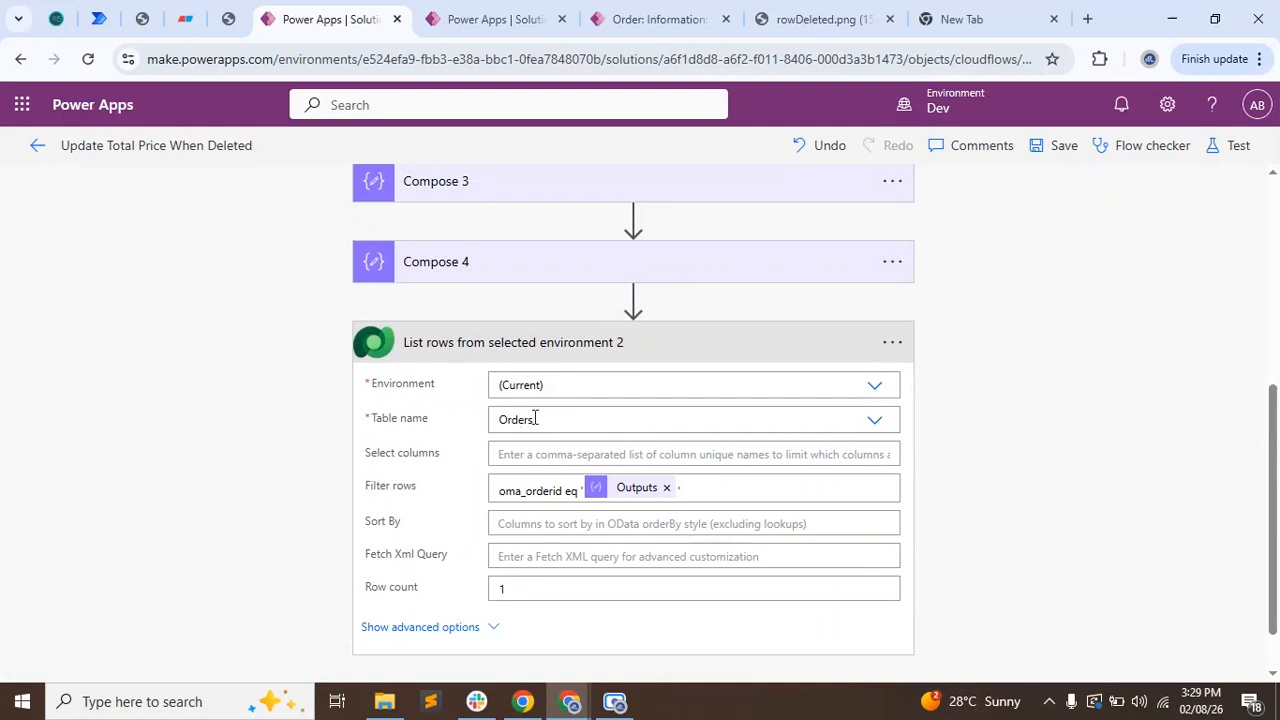
left_click(471, 355)
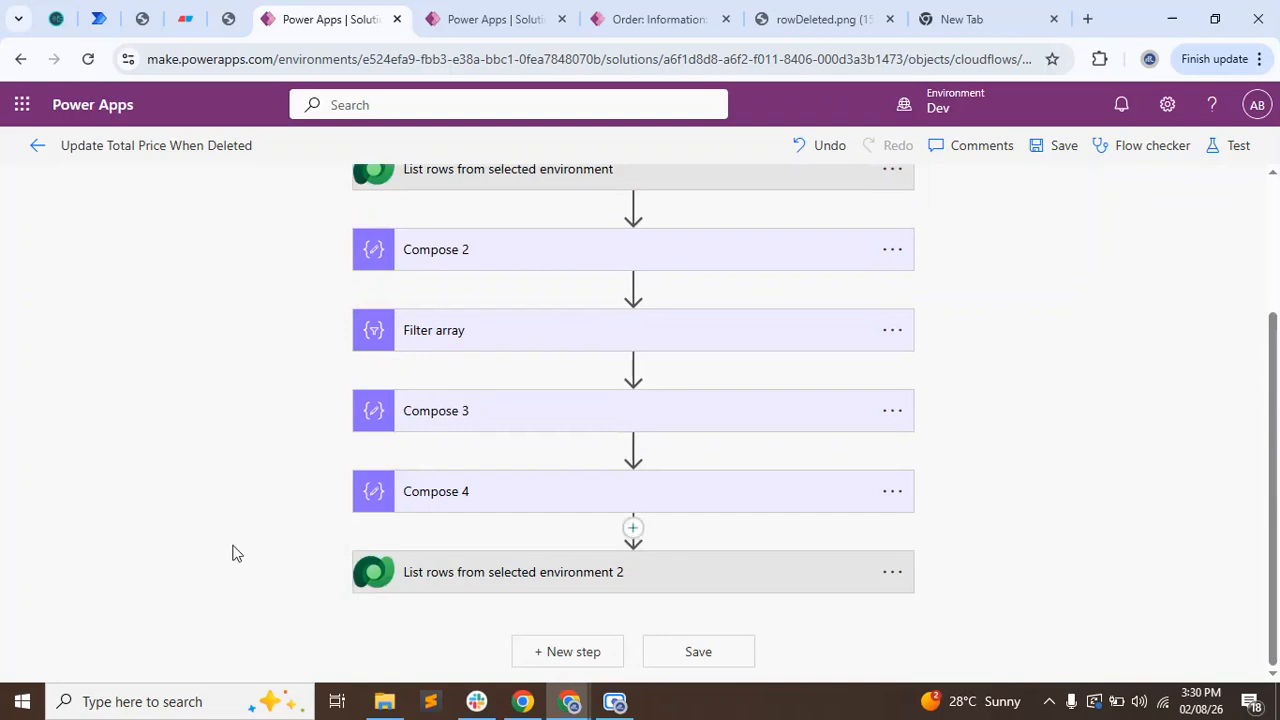
Paste the copied Initialize variable and Apply to each actions at the end of the flow.
left_click(564, 652)
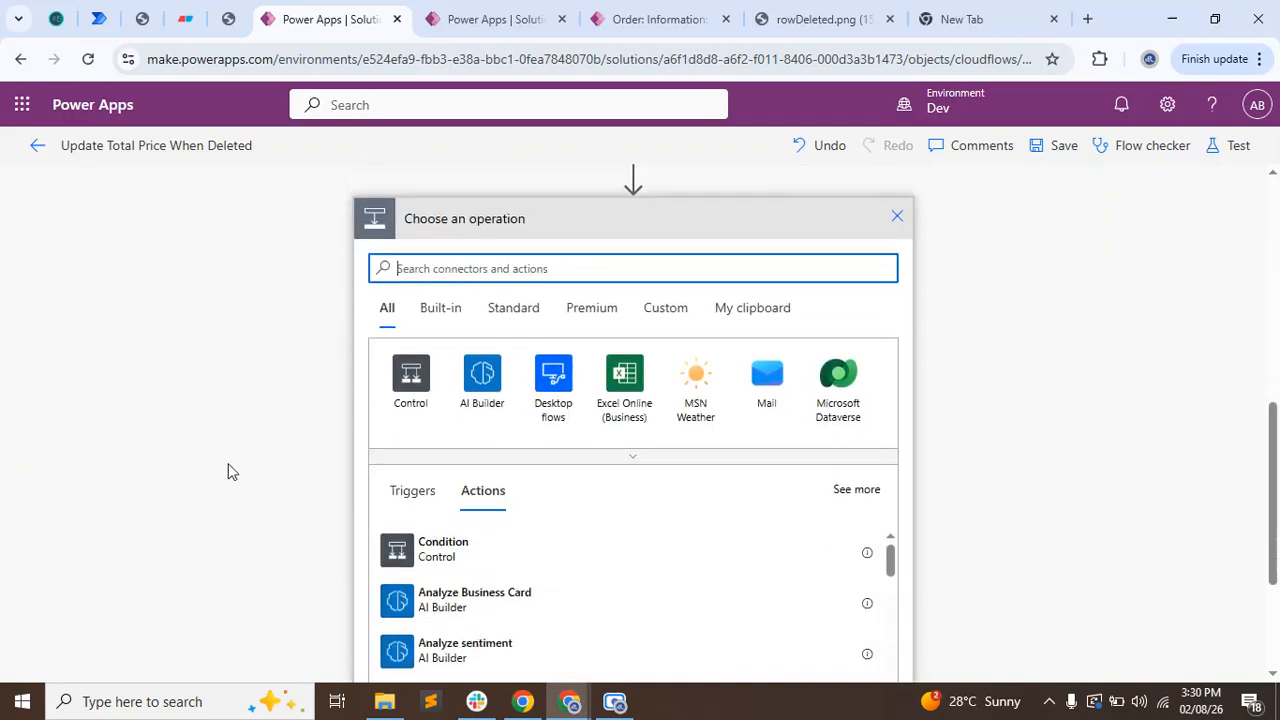
left_click(710, 284)
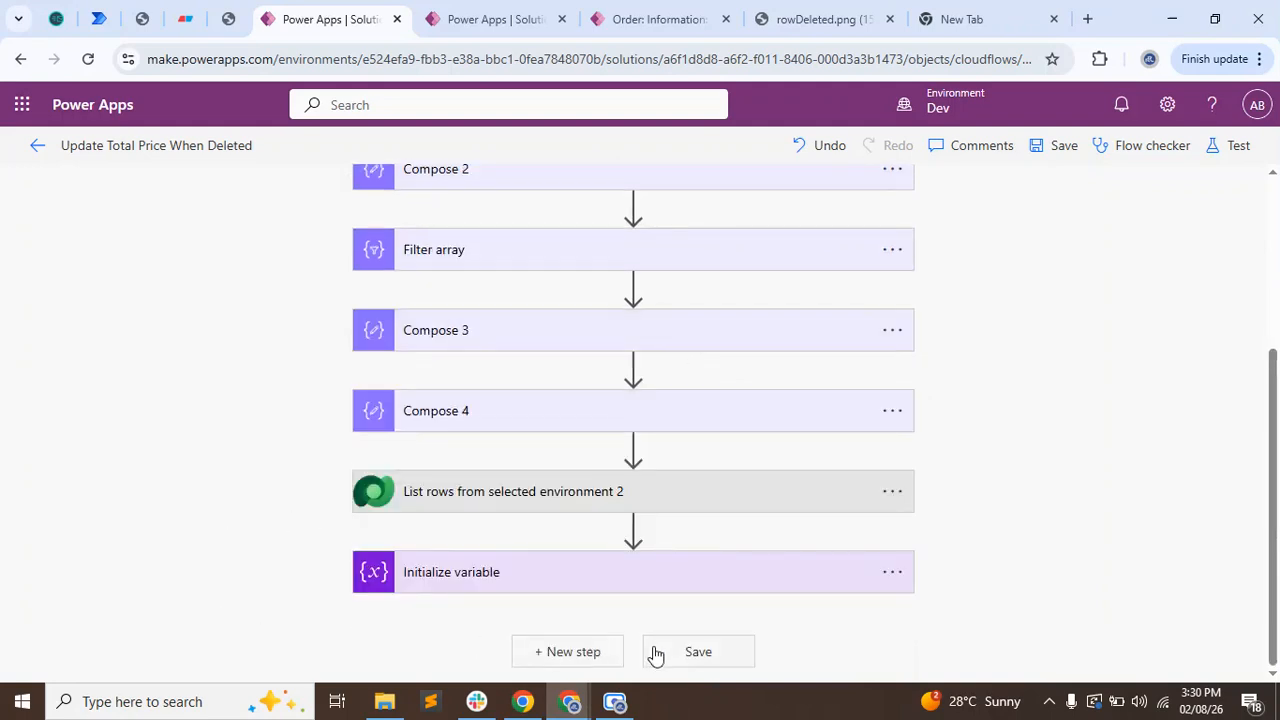
left_click(598, 652)
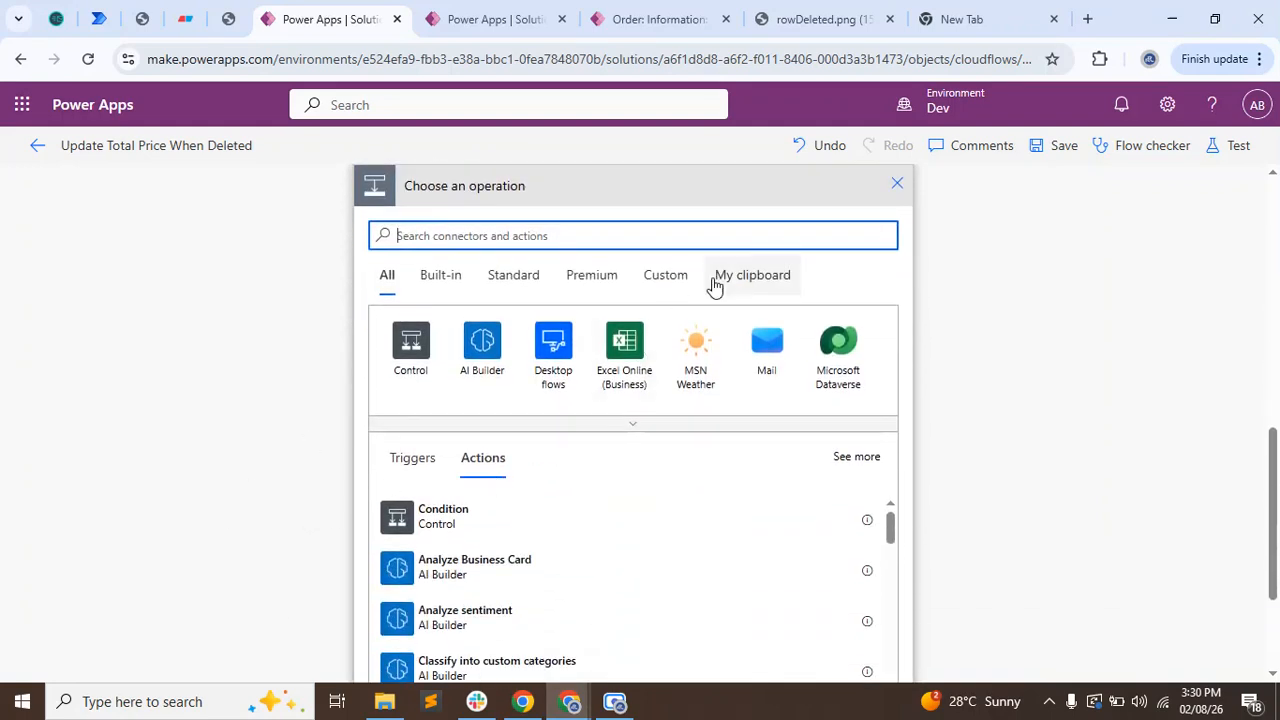
left_click(712, 284)
left_click(436, 474)
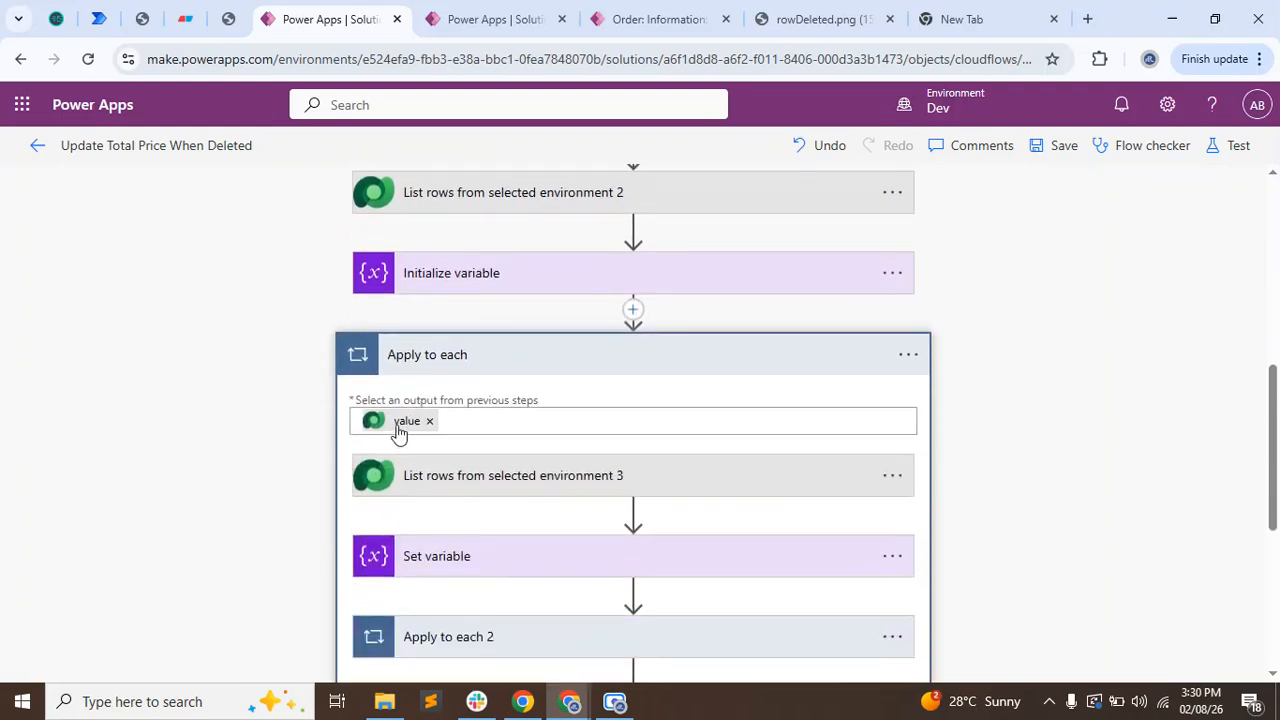
Replace the Apply to each input with the value output of List rows from selected environment 2.
left_click(402, 424)
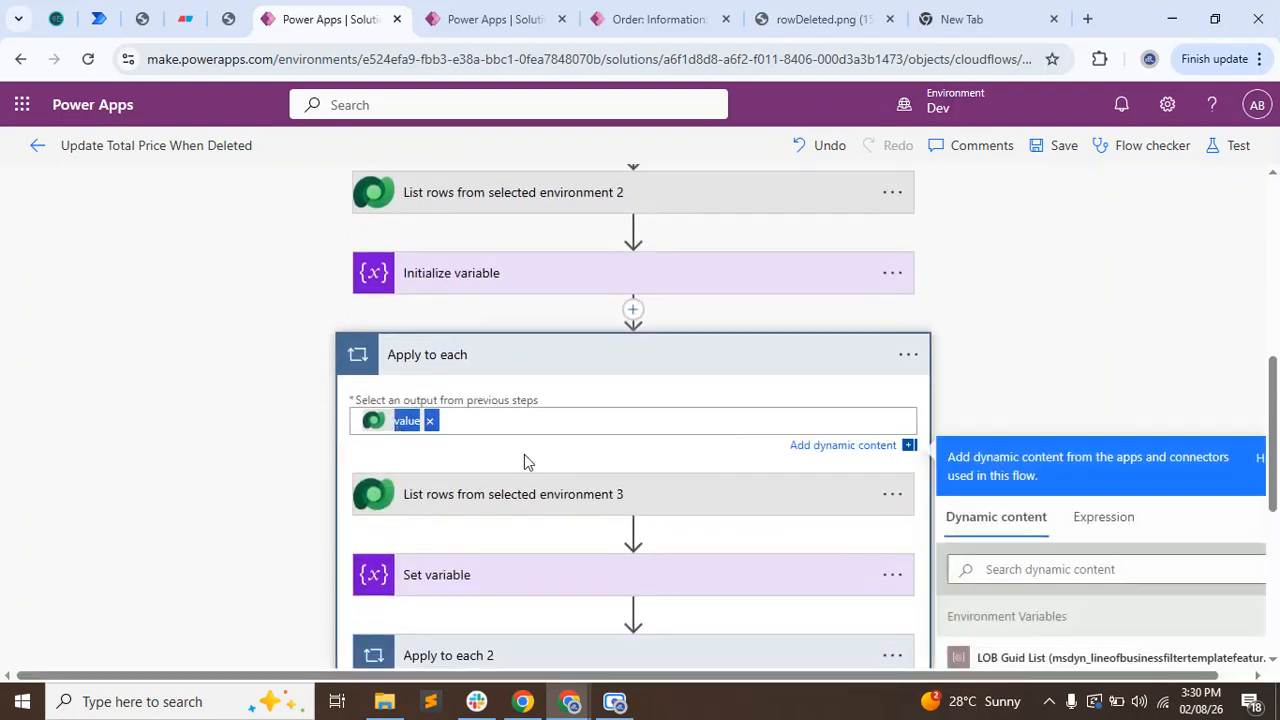
scroll(1134, 523, "down", 3)
left_click(430, 233)
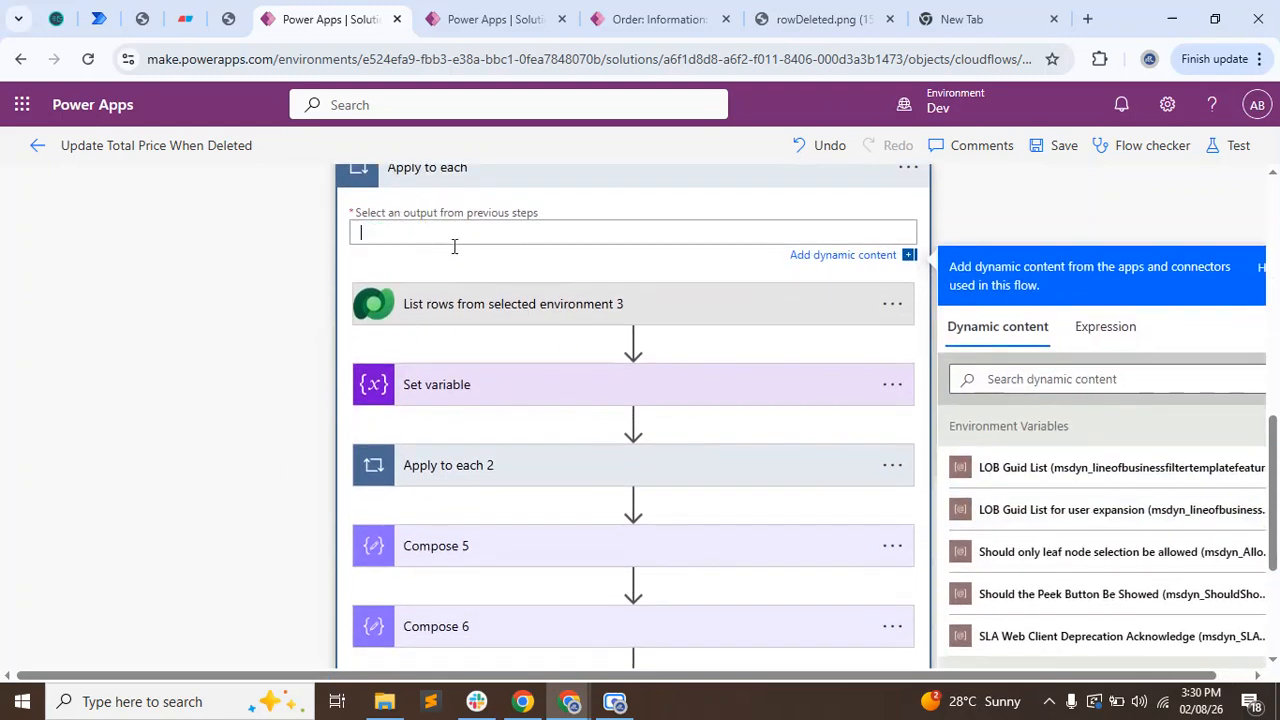
scroll(1110, 565, "down", 2)
scroll(1108, 565, "down", 2)
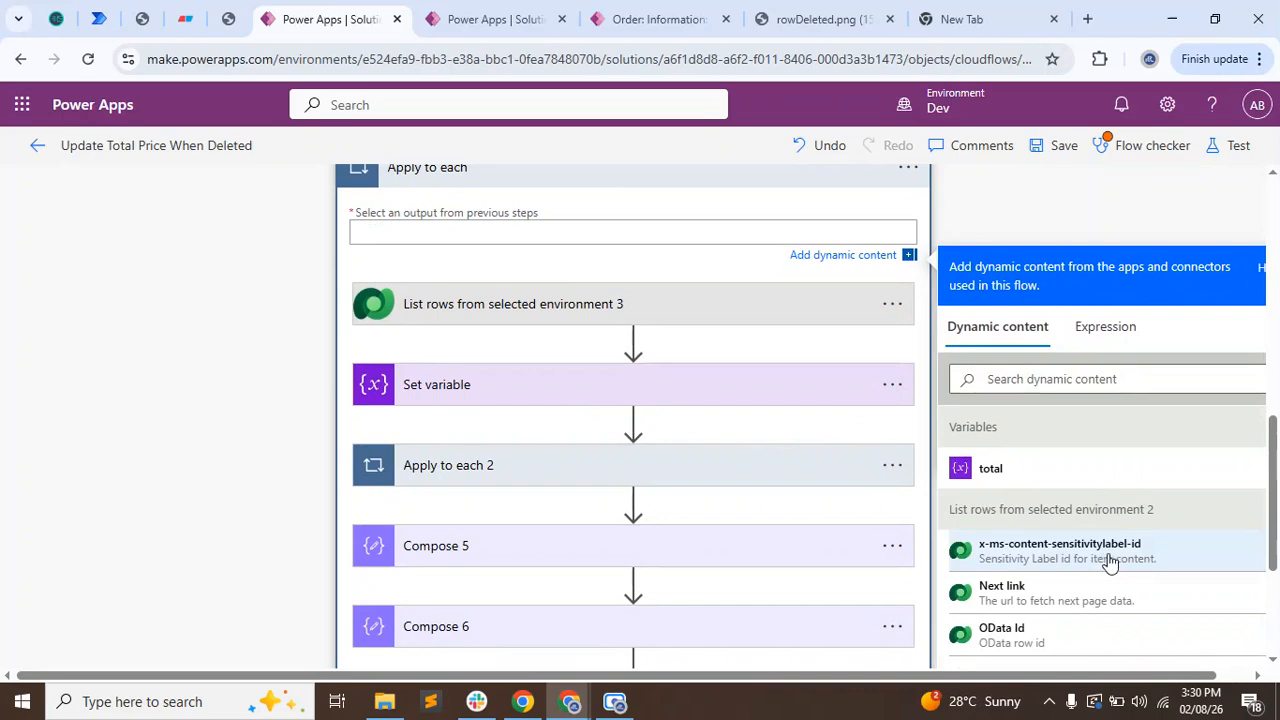
scroll(1098, 600, "down", 1)
scroll(1098, 600, "down", 9)
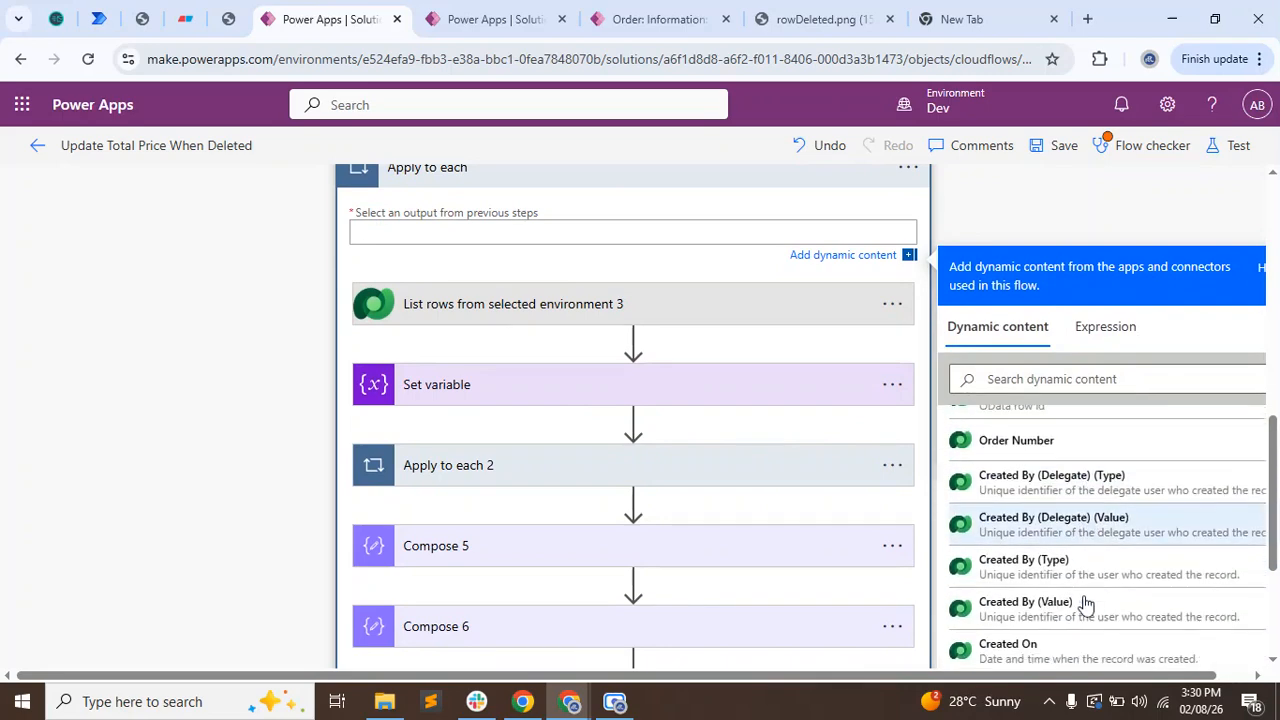
scroll(1087, 600, "down", 10)
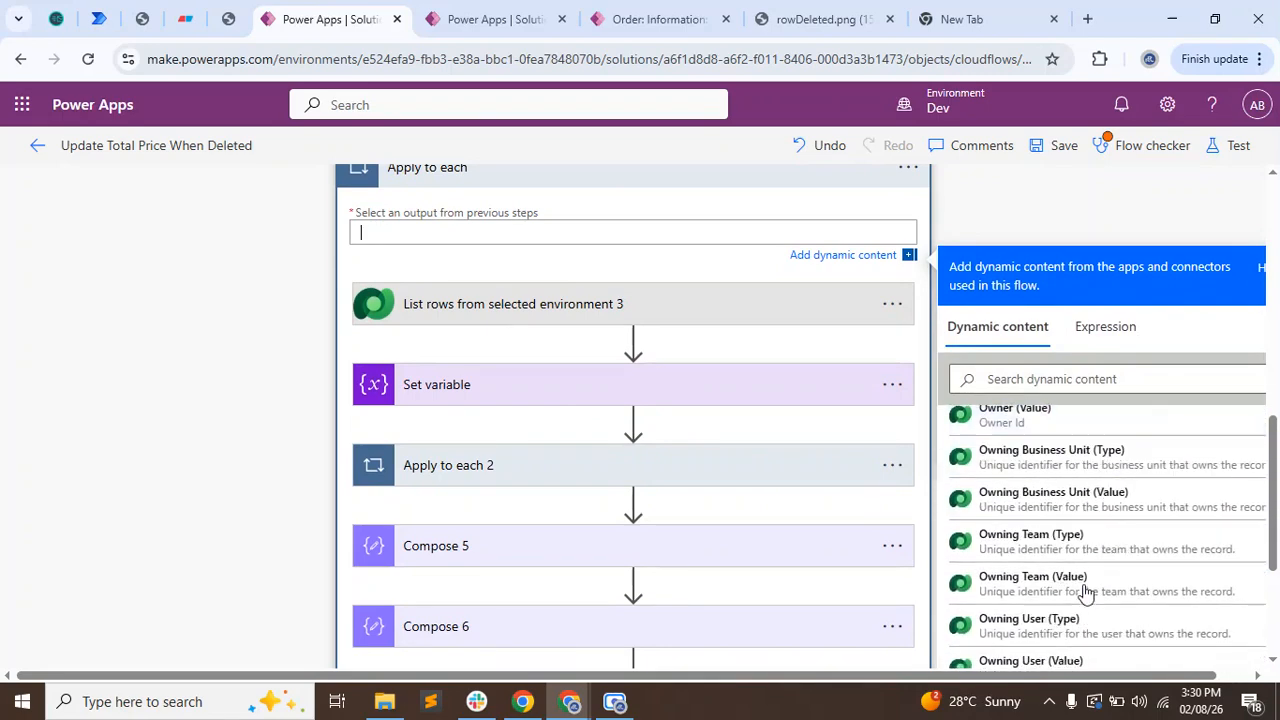
scroll(1062, 541, "down", 3)
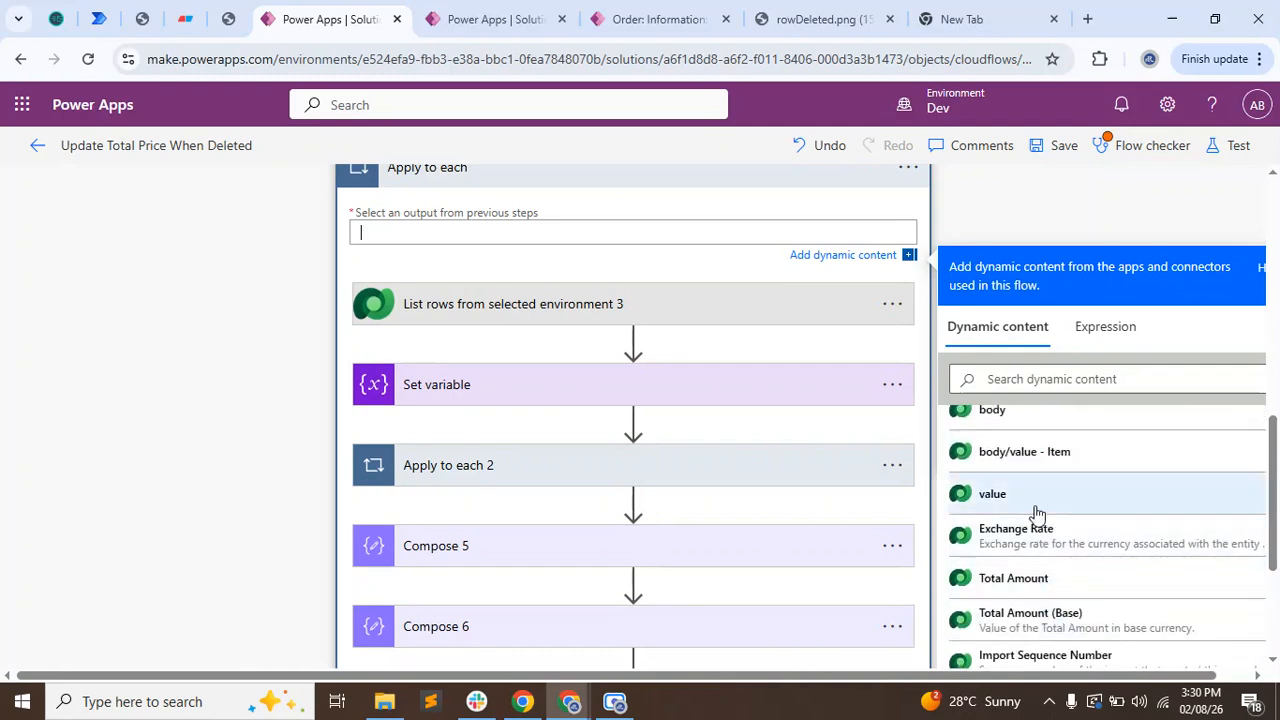
left_click(1035, 500)
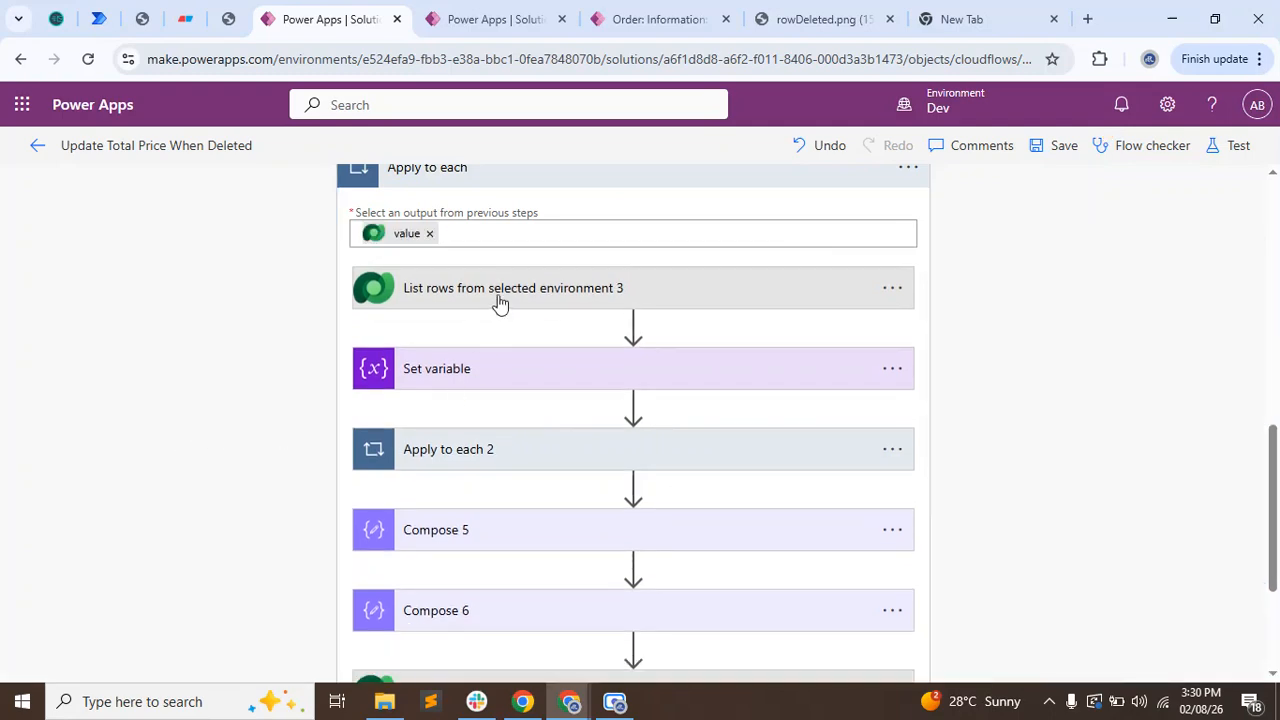
Review the filter of List rows from selected environment 3 and the Row ID of the Update a row action.
left_click(497, 300)
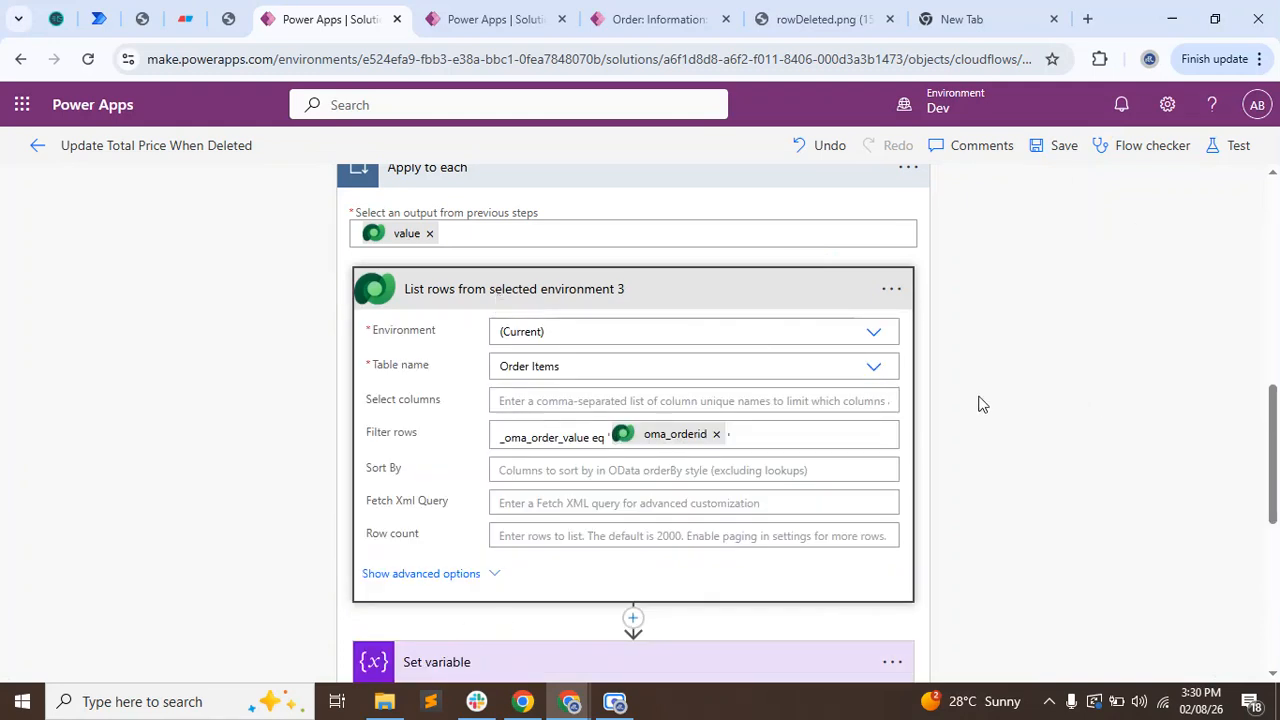
left_click(710, 288)
scroll(463, 503, "down", 2)
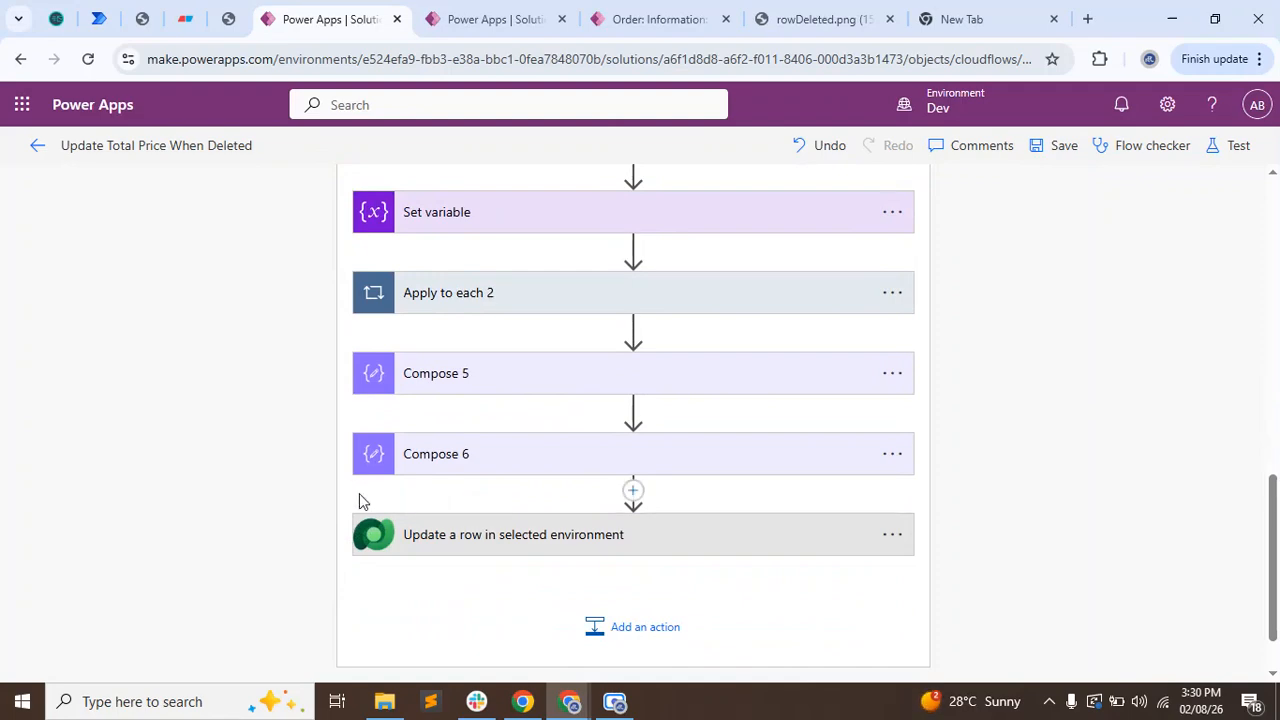
left_click(465, 540)
scroll(280, 460, "down", 2)
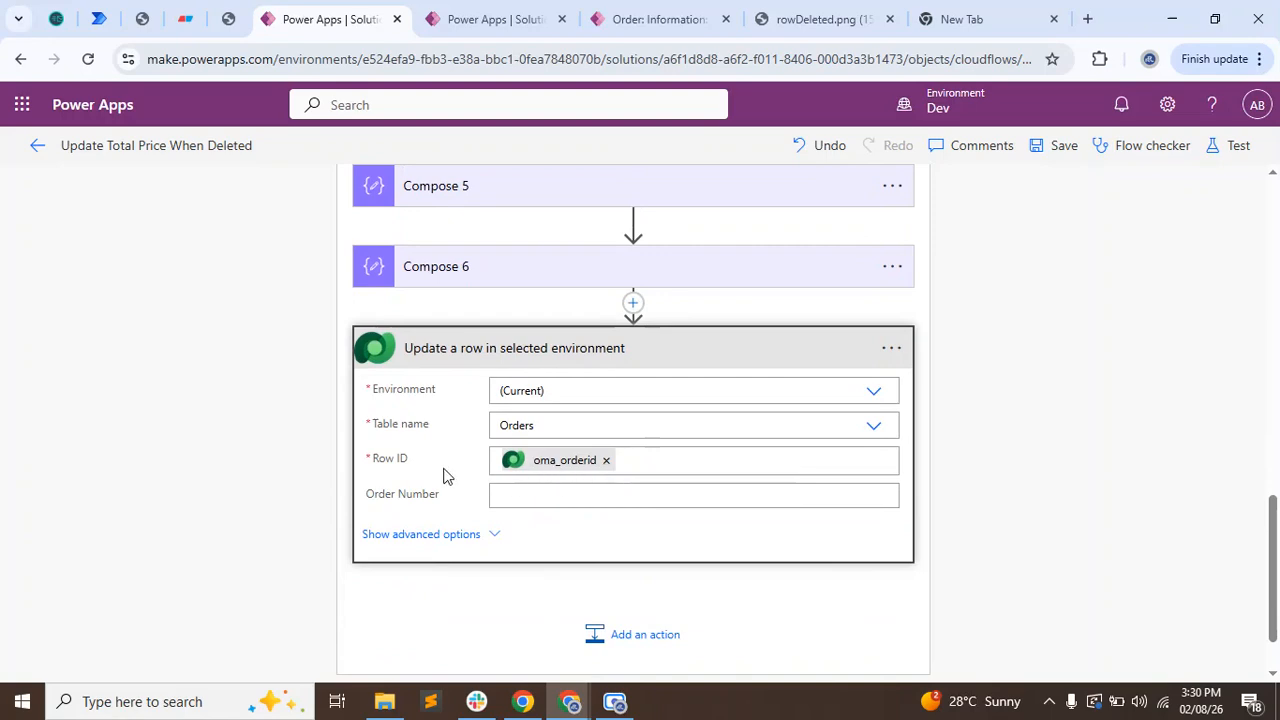
left_click(1062, 334)
Save the flow and run an automatic test with the most recent succeeded test trigger.
left_click(1062, 145)
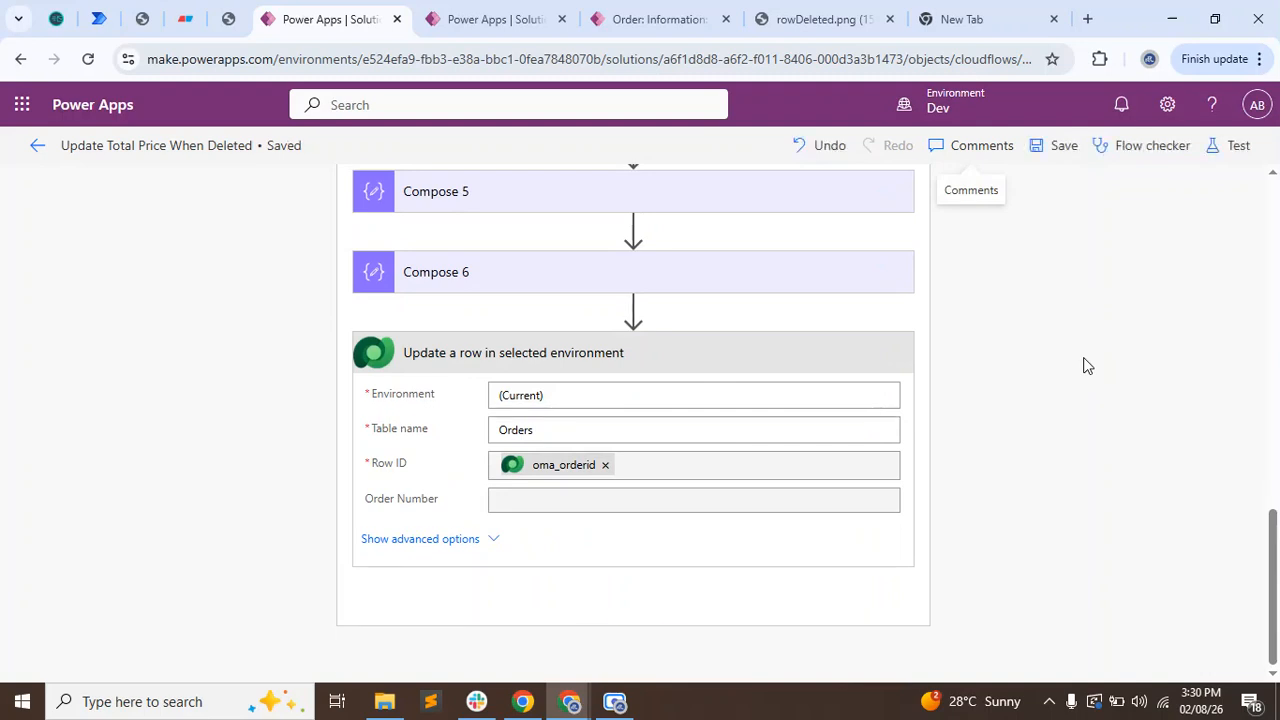
left_click(1238, 147)
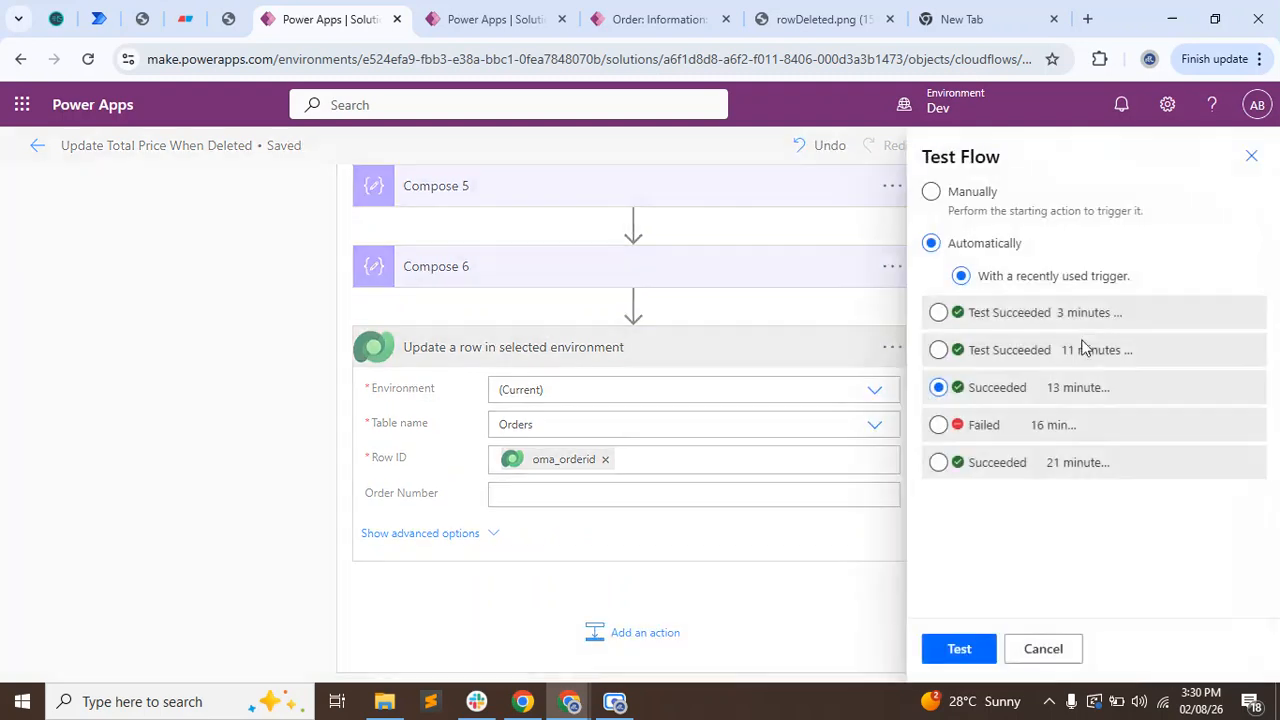
left_click(937, 312)
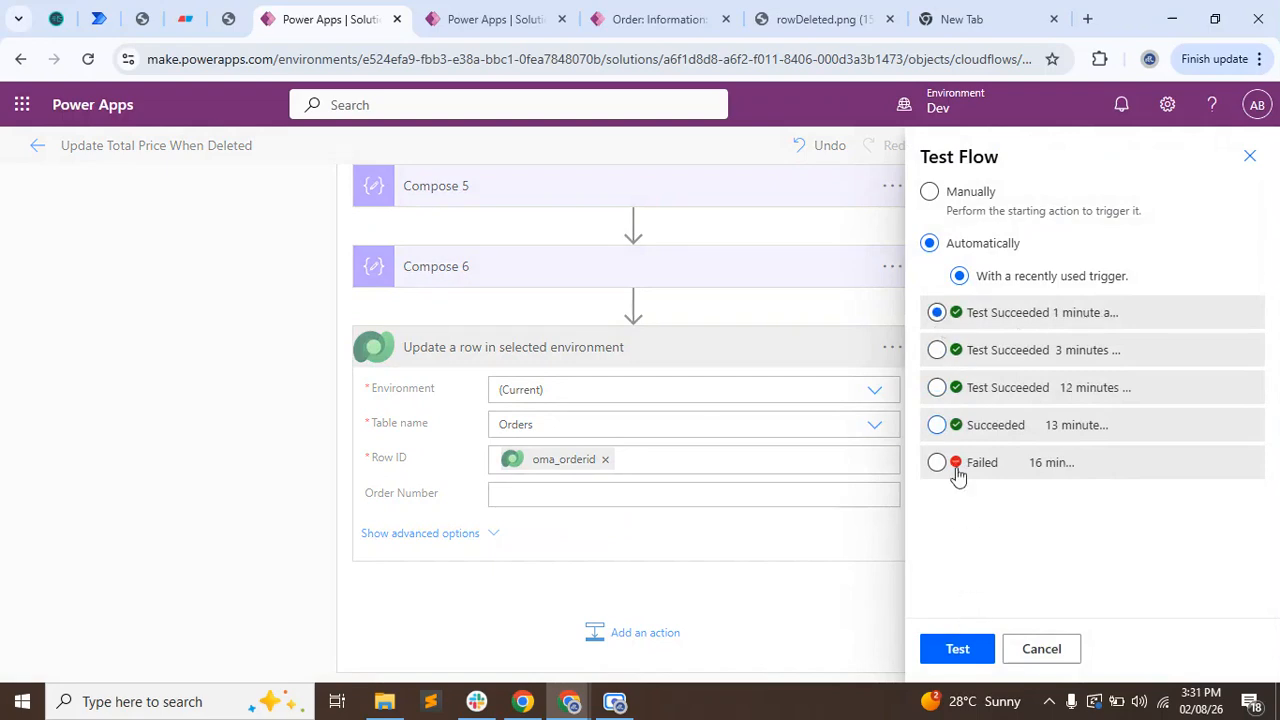
left_click(966, 650)
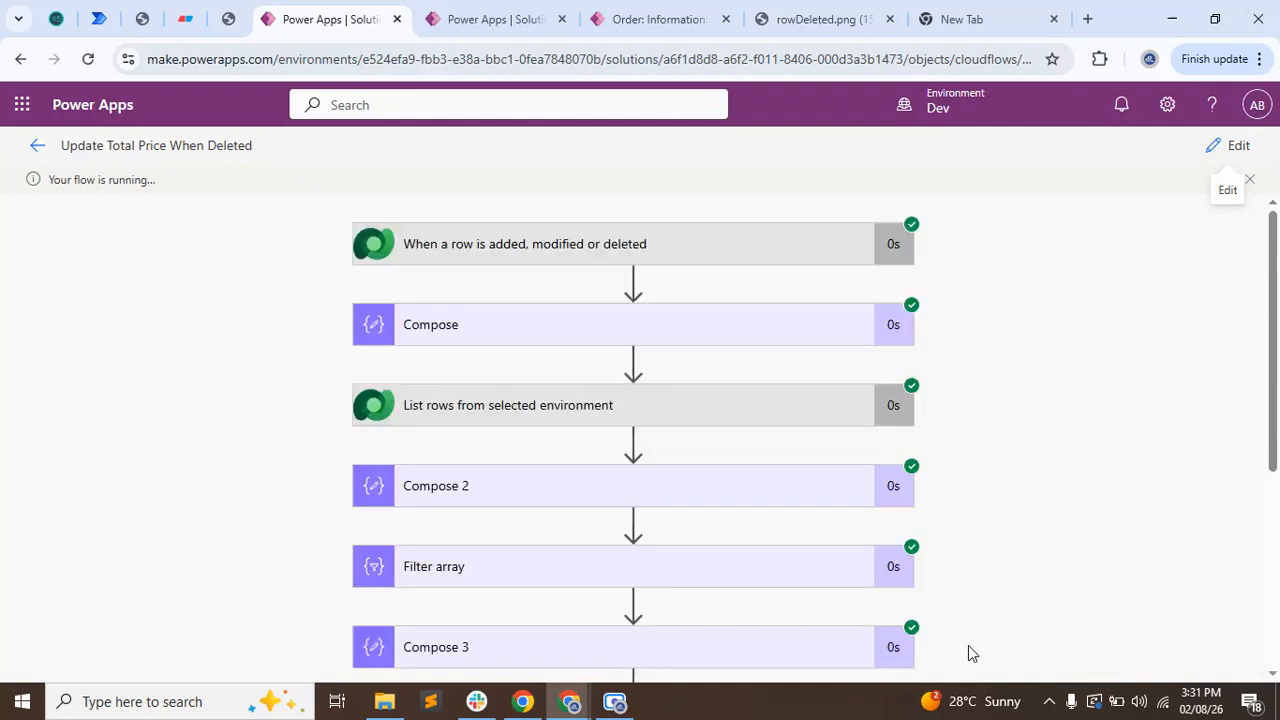
scroll(1115, 525, "down", 4)
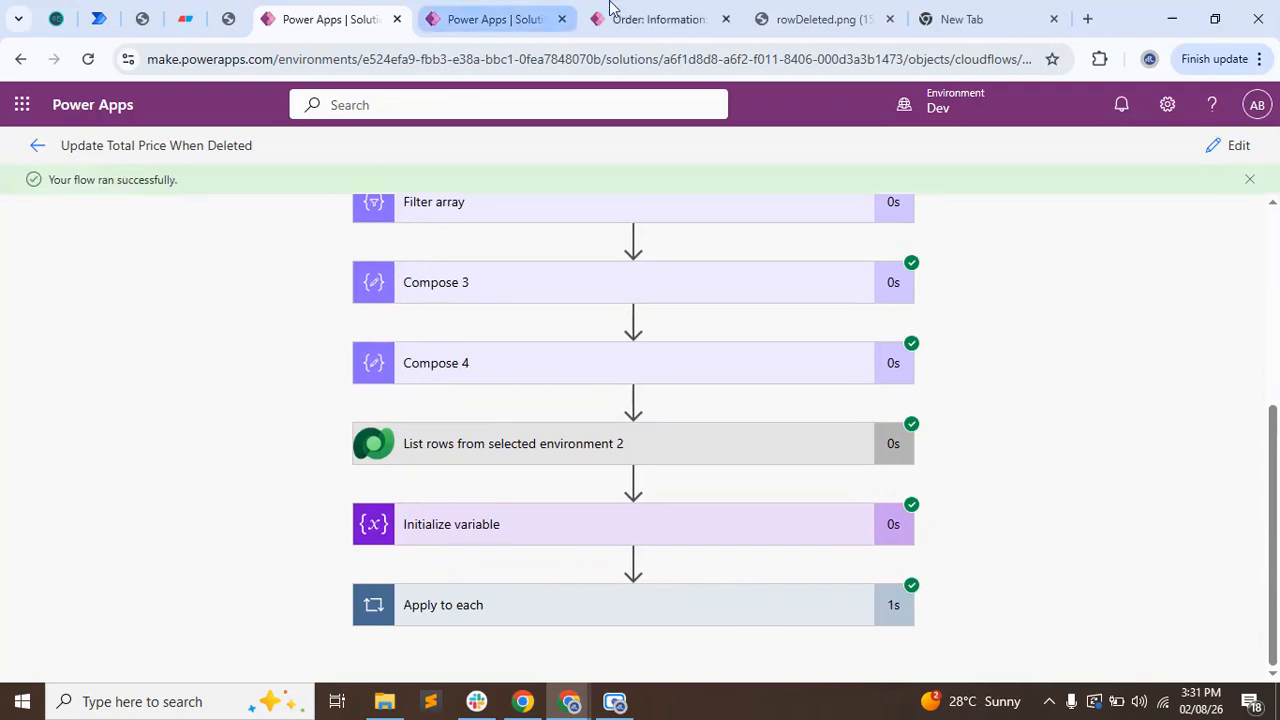
Switch to the cancelled order's record, refresh it, and check its Total Item and Total Amount against the remaining order items.
left_click(682, 10)
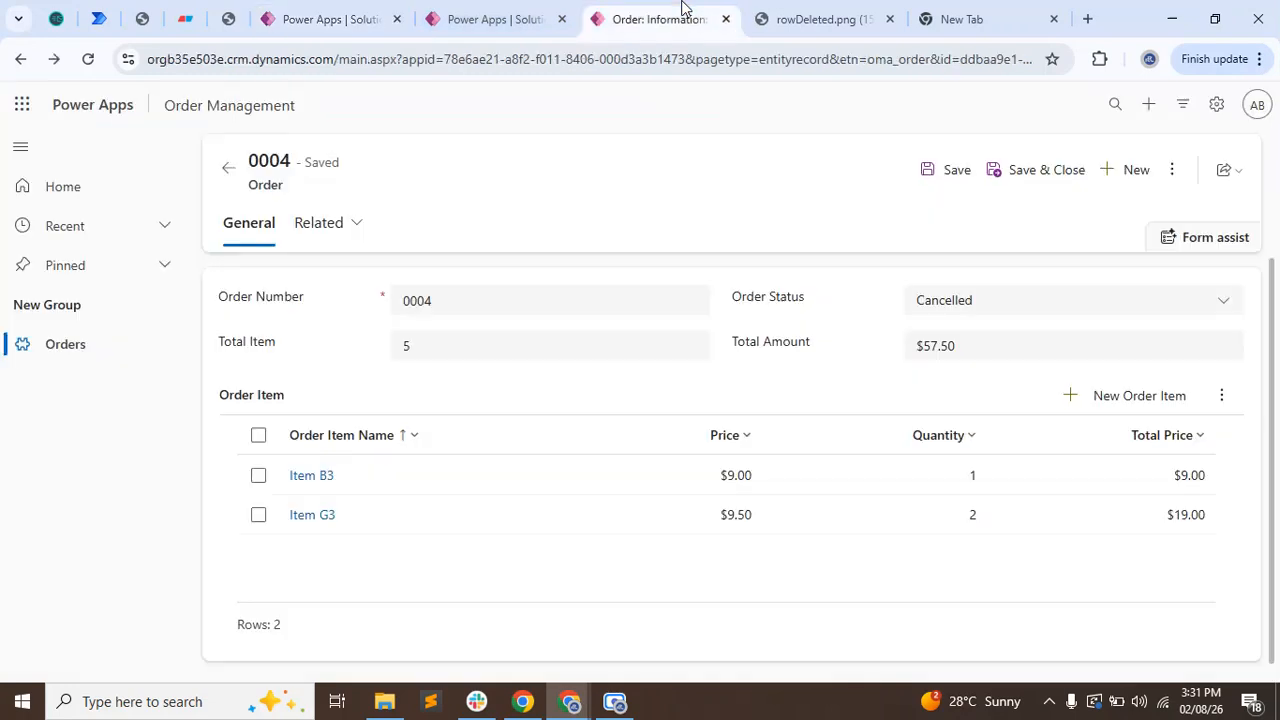
left_click(1170, 169)
left_click(656, 192)
left_click(422, 356)
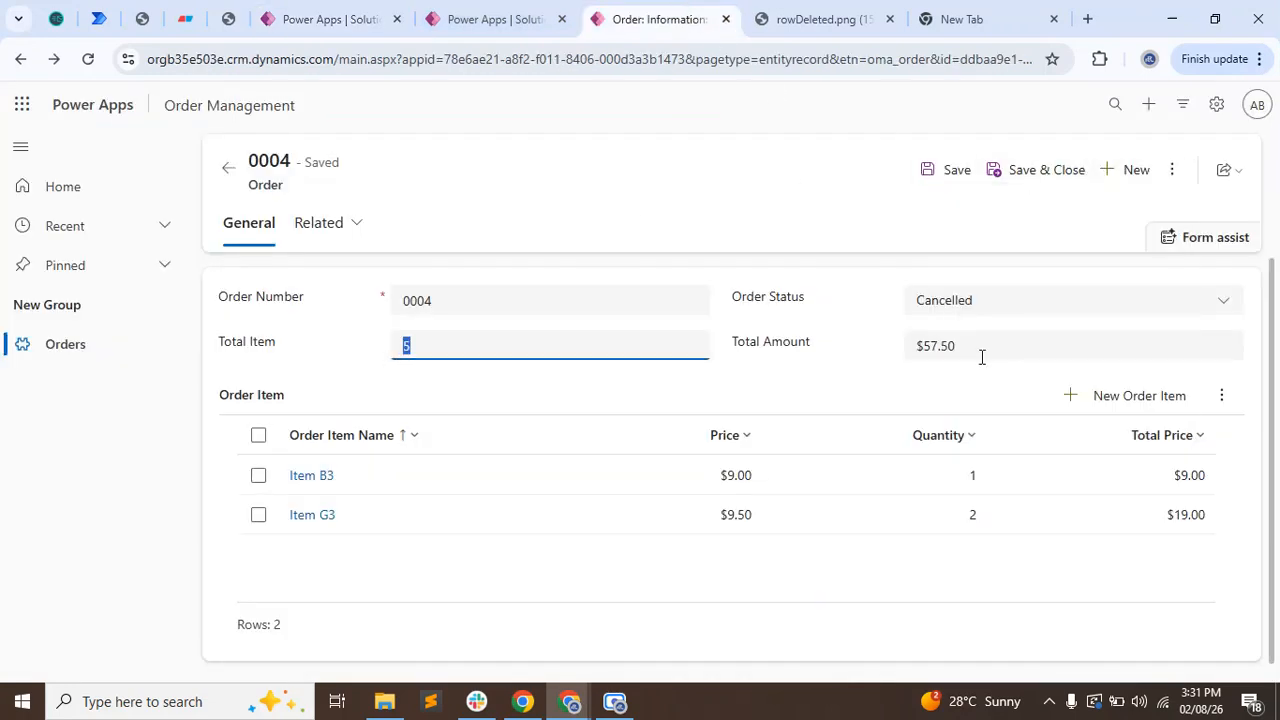
left_click(908, 348)
left_click(402, 594)
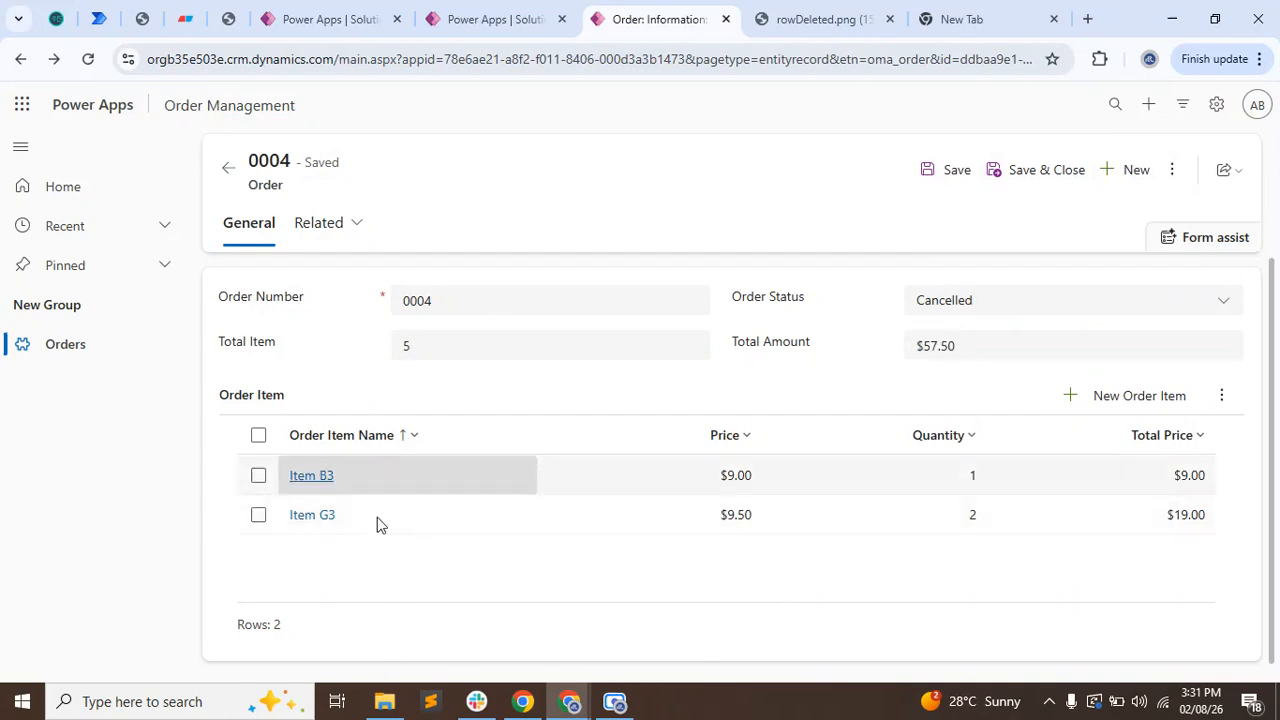
left_click(1172, 169)
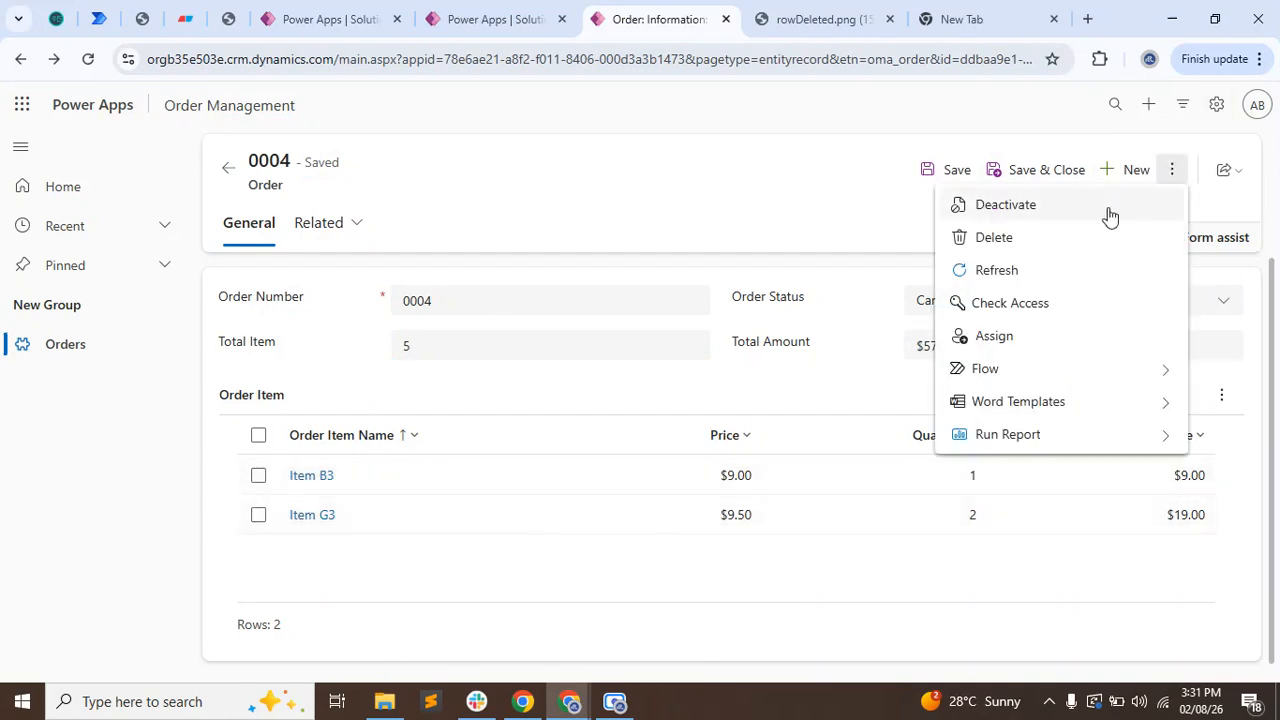
left_click(1059, 268)
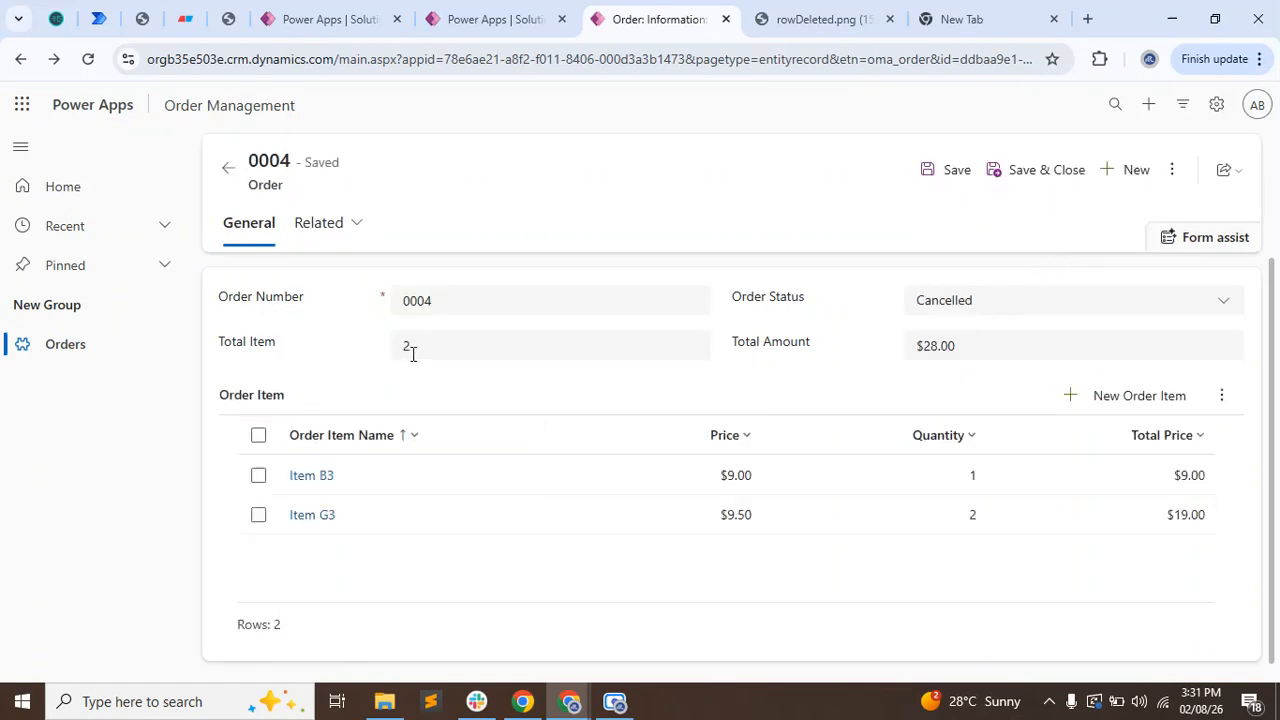
left_click(413, 351)
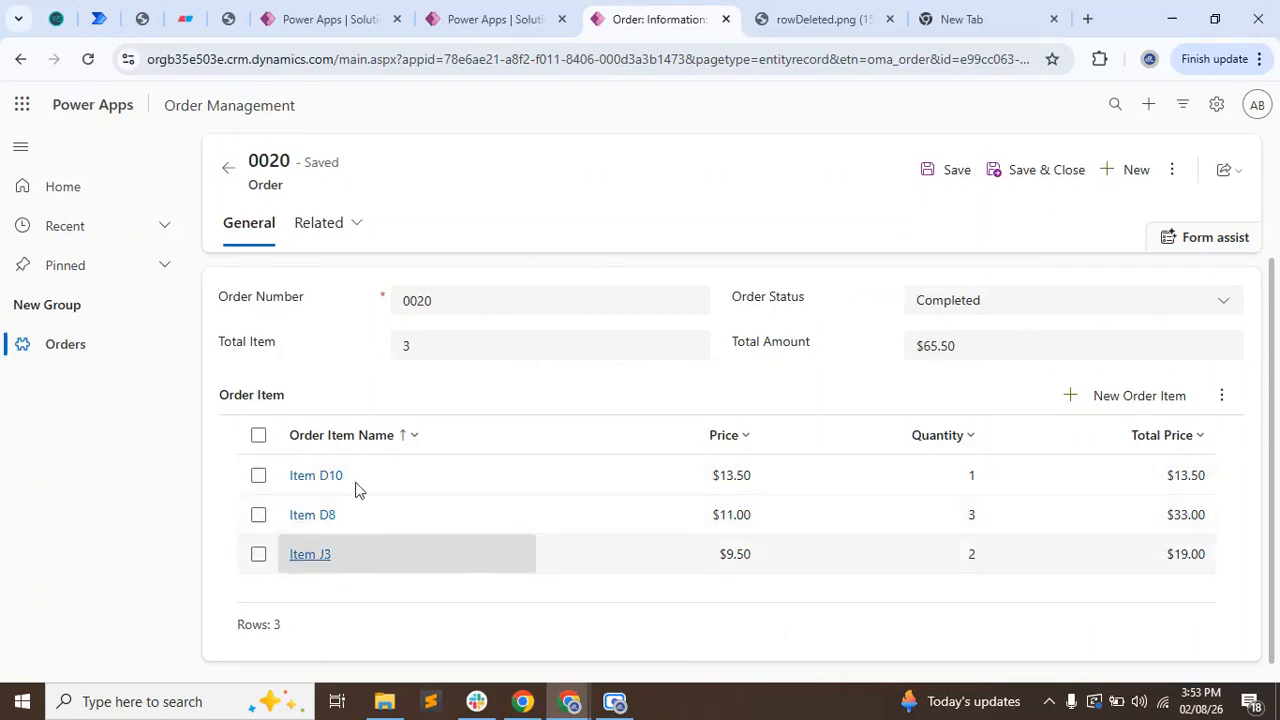
Check the completed order's Total Item and Total Amount, and delete its order item Item J3.
left_click_drag(411, 352, 328, 343)
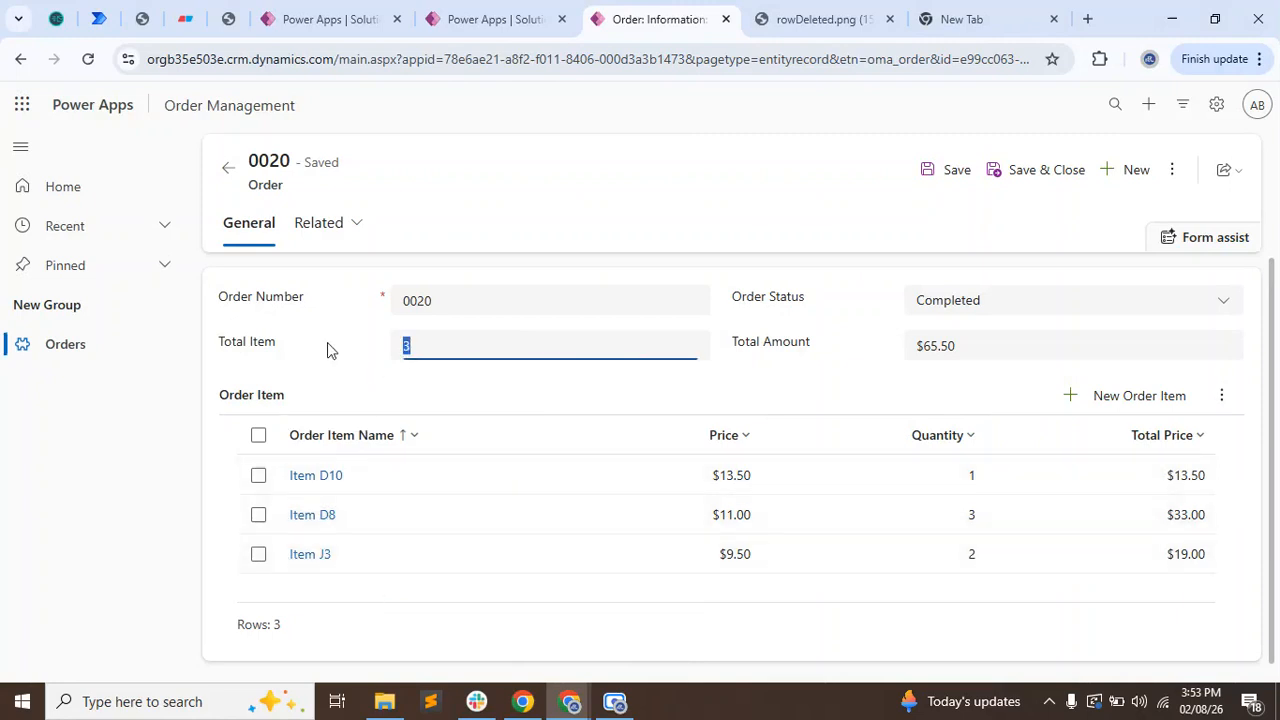
left_click_drag(960, 352, 873, 364)
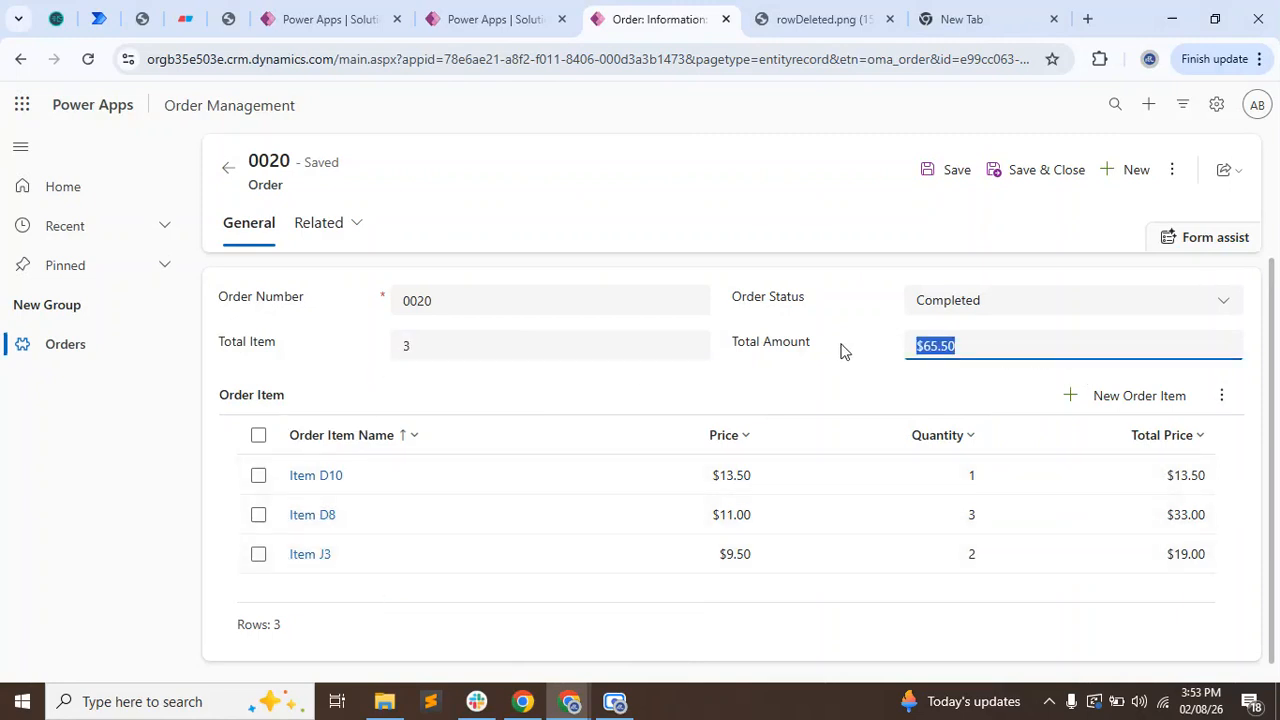
left_click(840, 350)
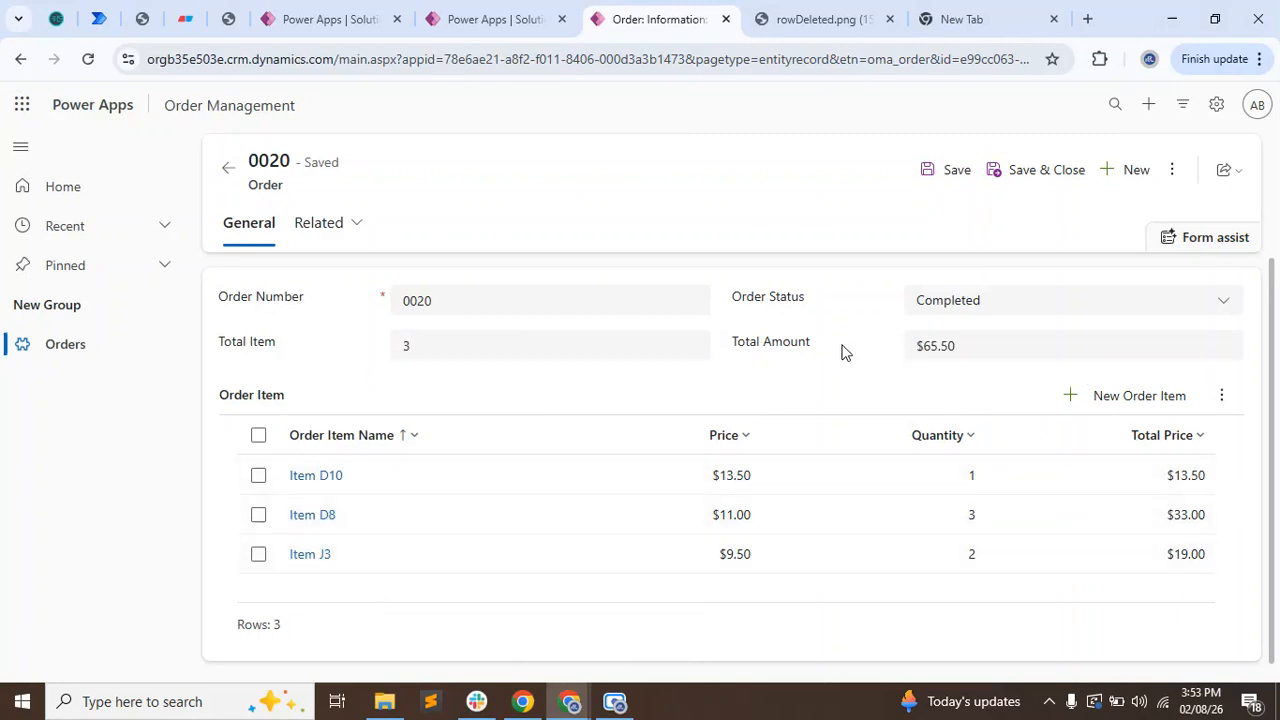
left_click(259, 566)
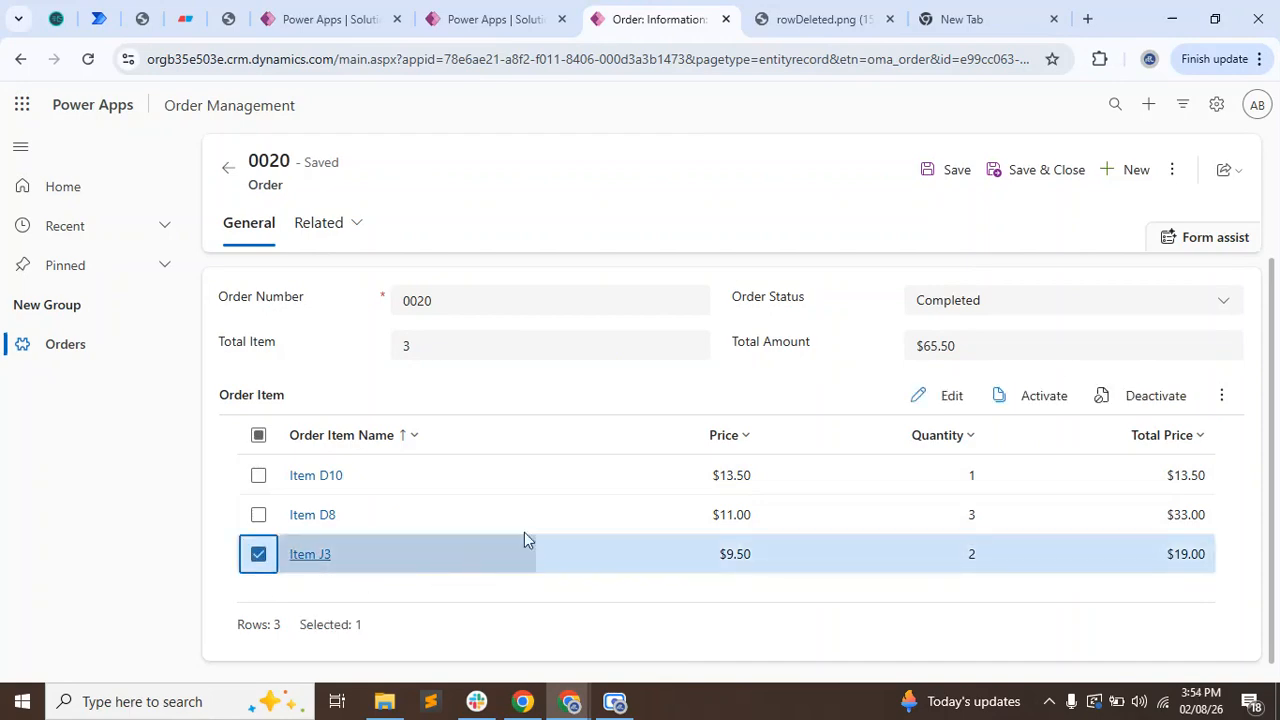
left_click(1221, 400)
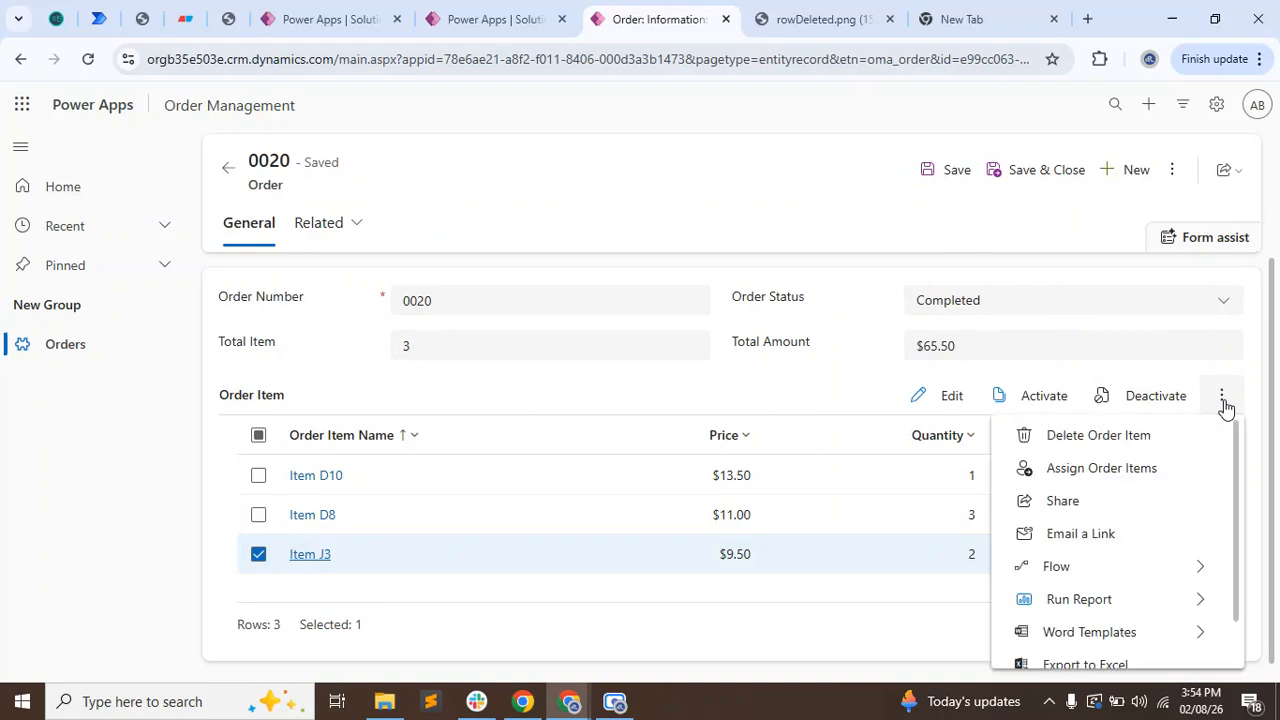
left_click(1112, 438)
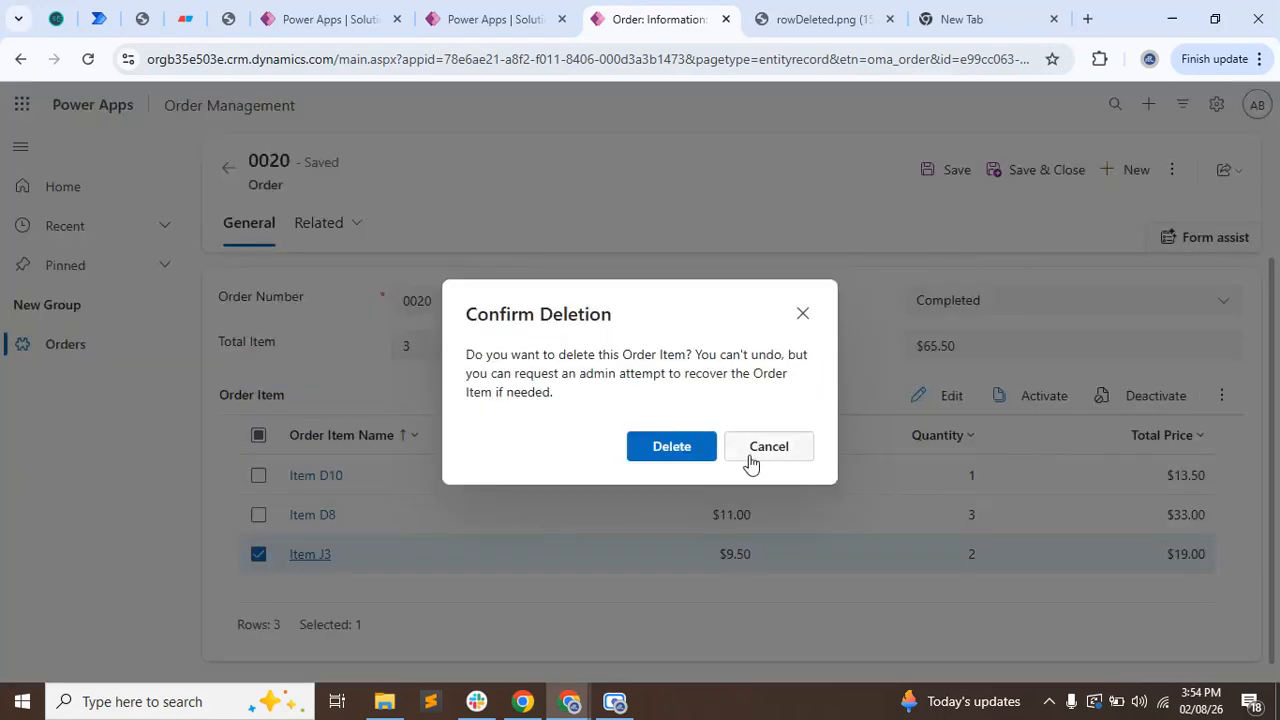
left_click(688, 455)
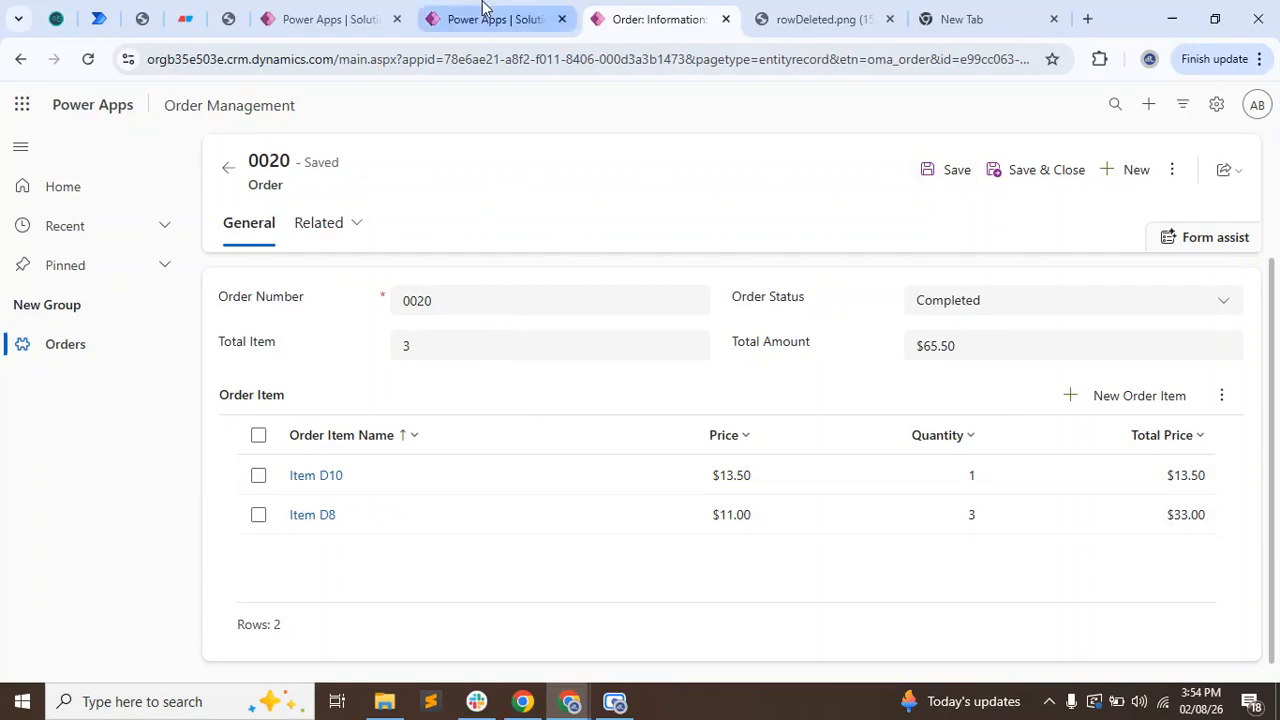
Return to the deletion flow's details page and refresh its 28-day run history to check for a new run.
left_click(343, 14)
scroll(430, 428, "down", 2)
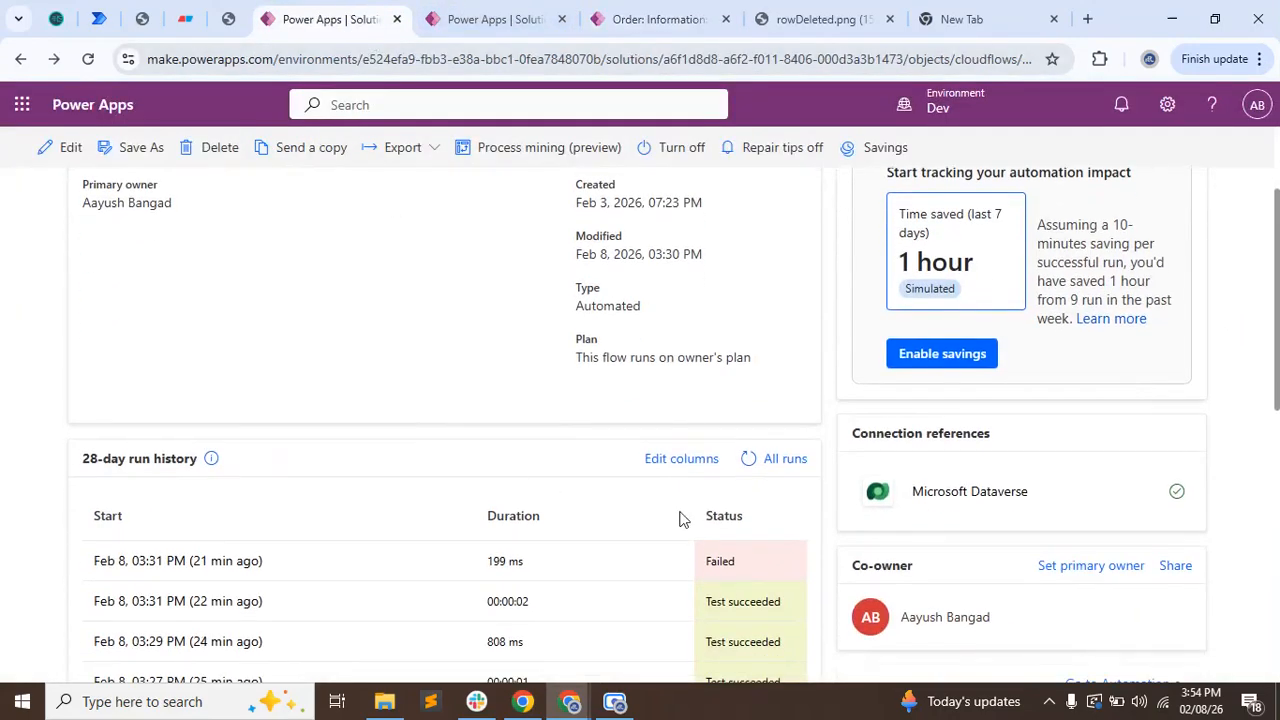
left_click(749, 458)
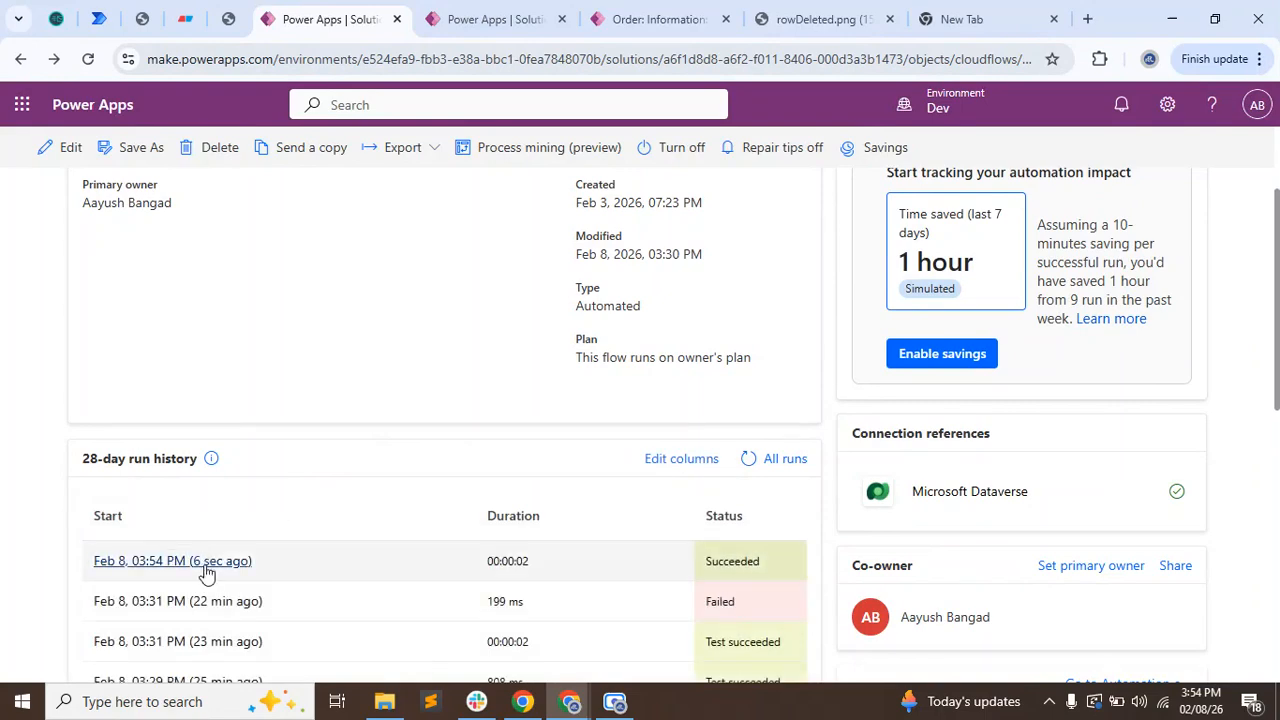
Go back to the completed order's record, refresh it, and check the recalculated Total Item and Total Amount.
left_click(655, 19)
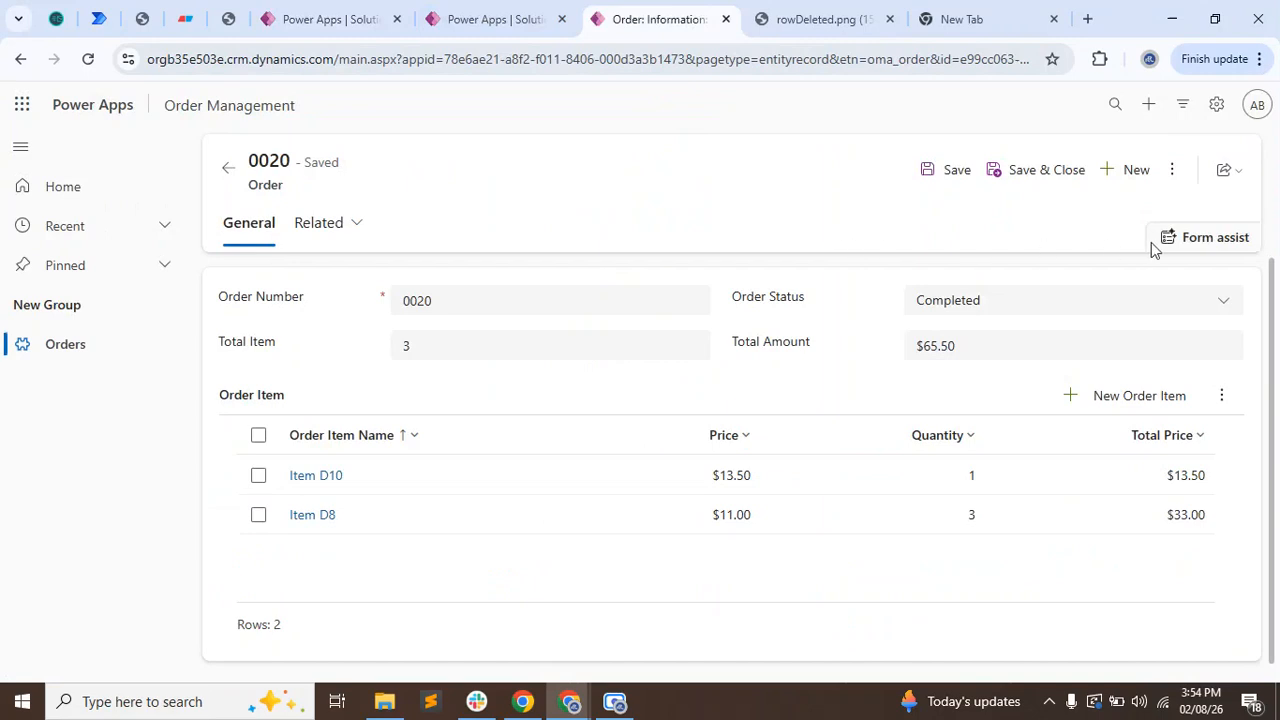
left_click(1170, 169)
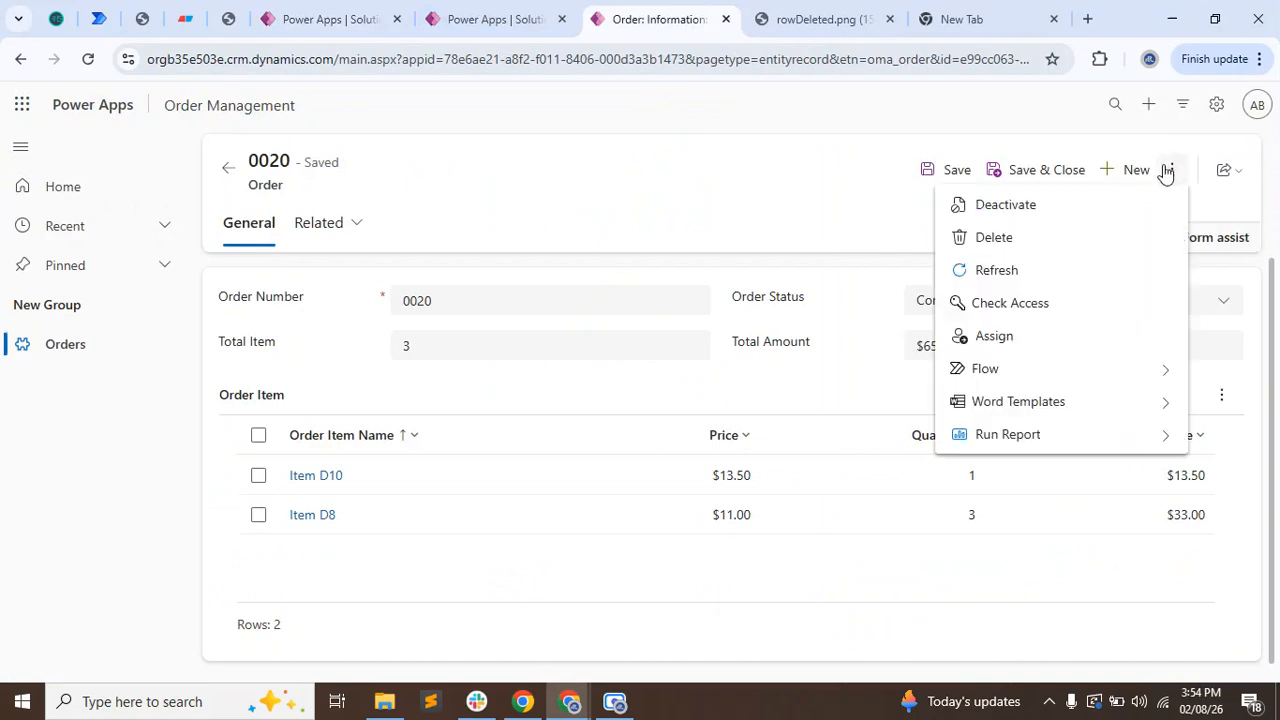
left_click(1037, 268)
left_click(437, 340)
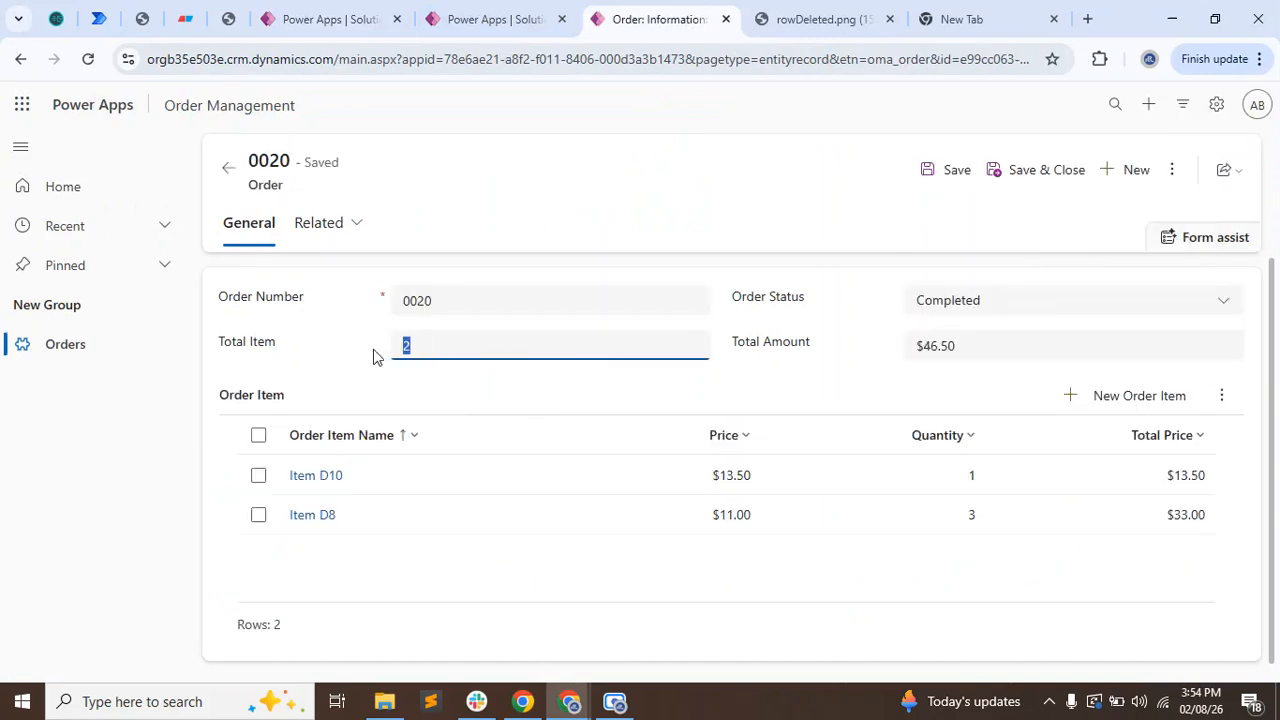
left_click(968, 350)
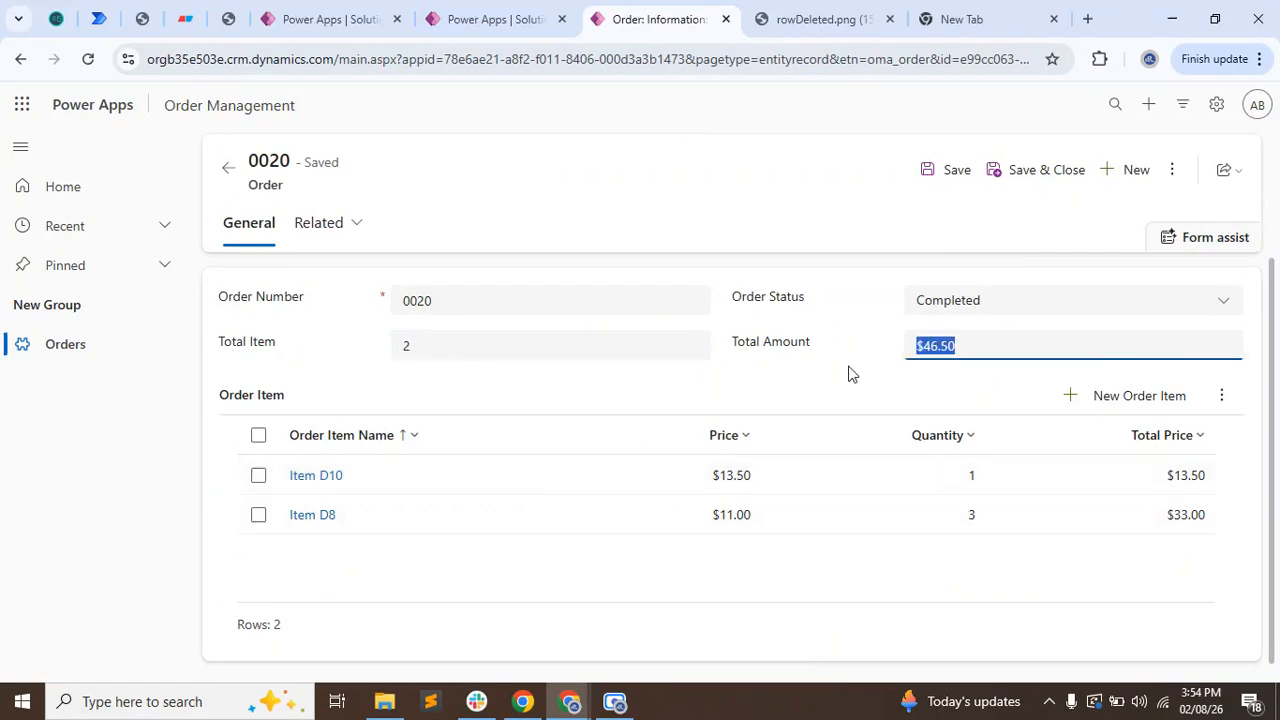
left_click(831, 378)
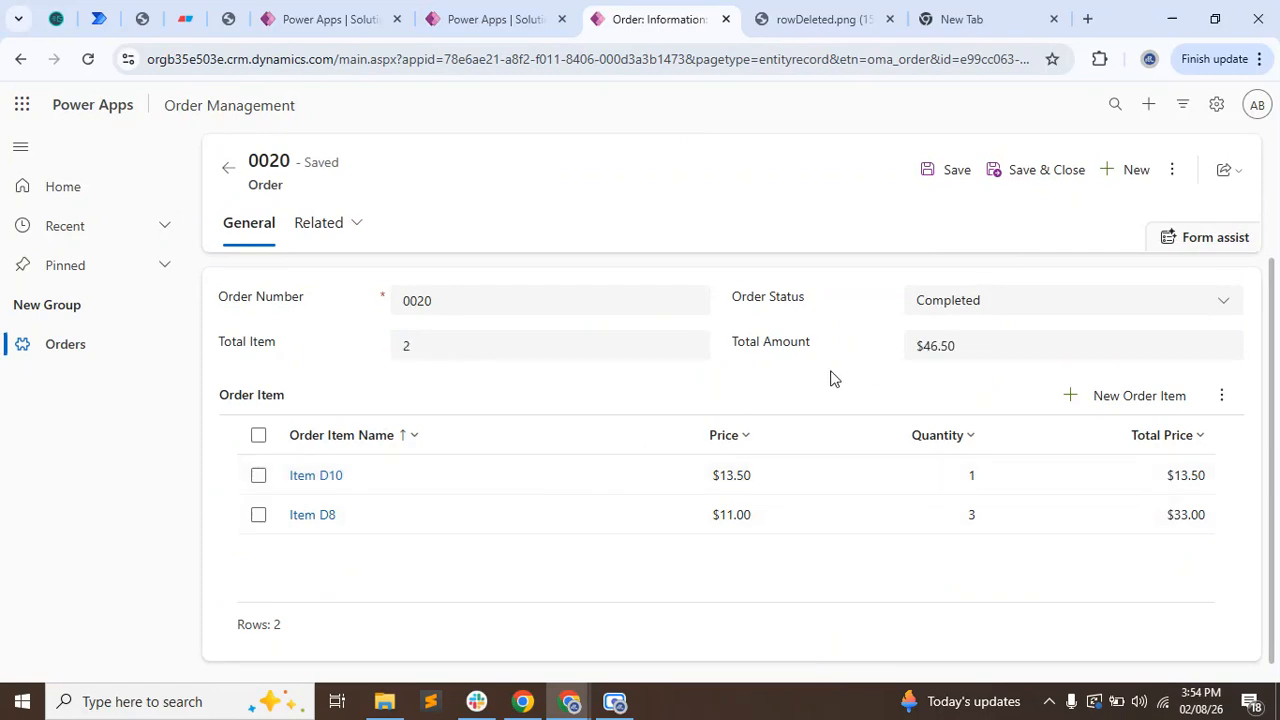